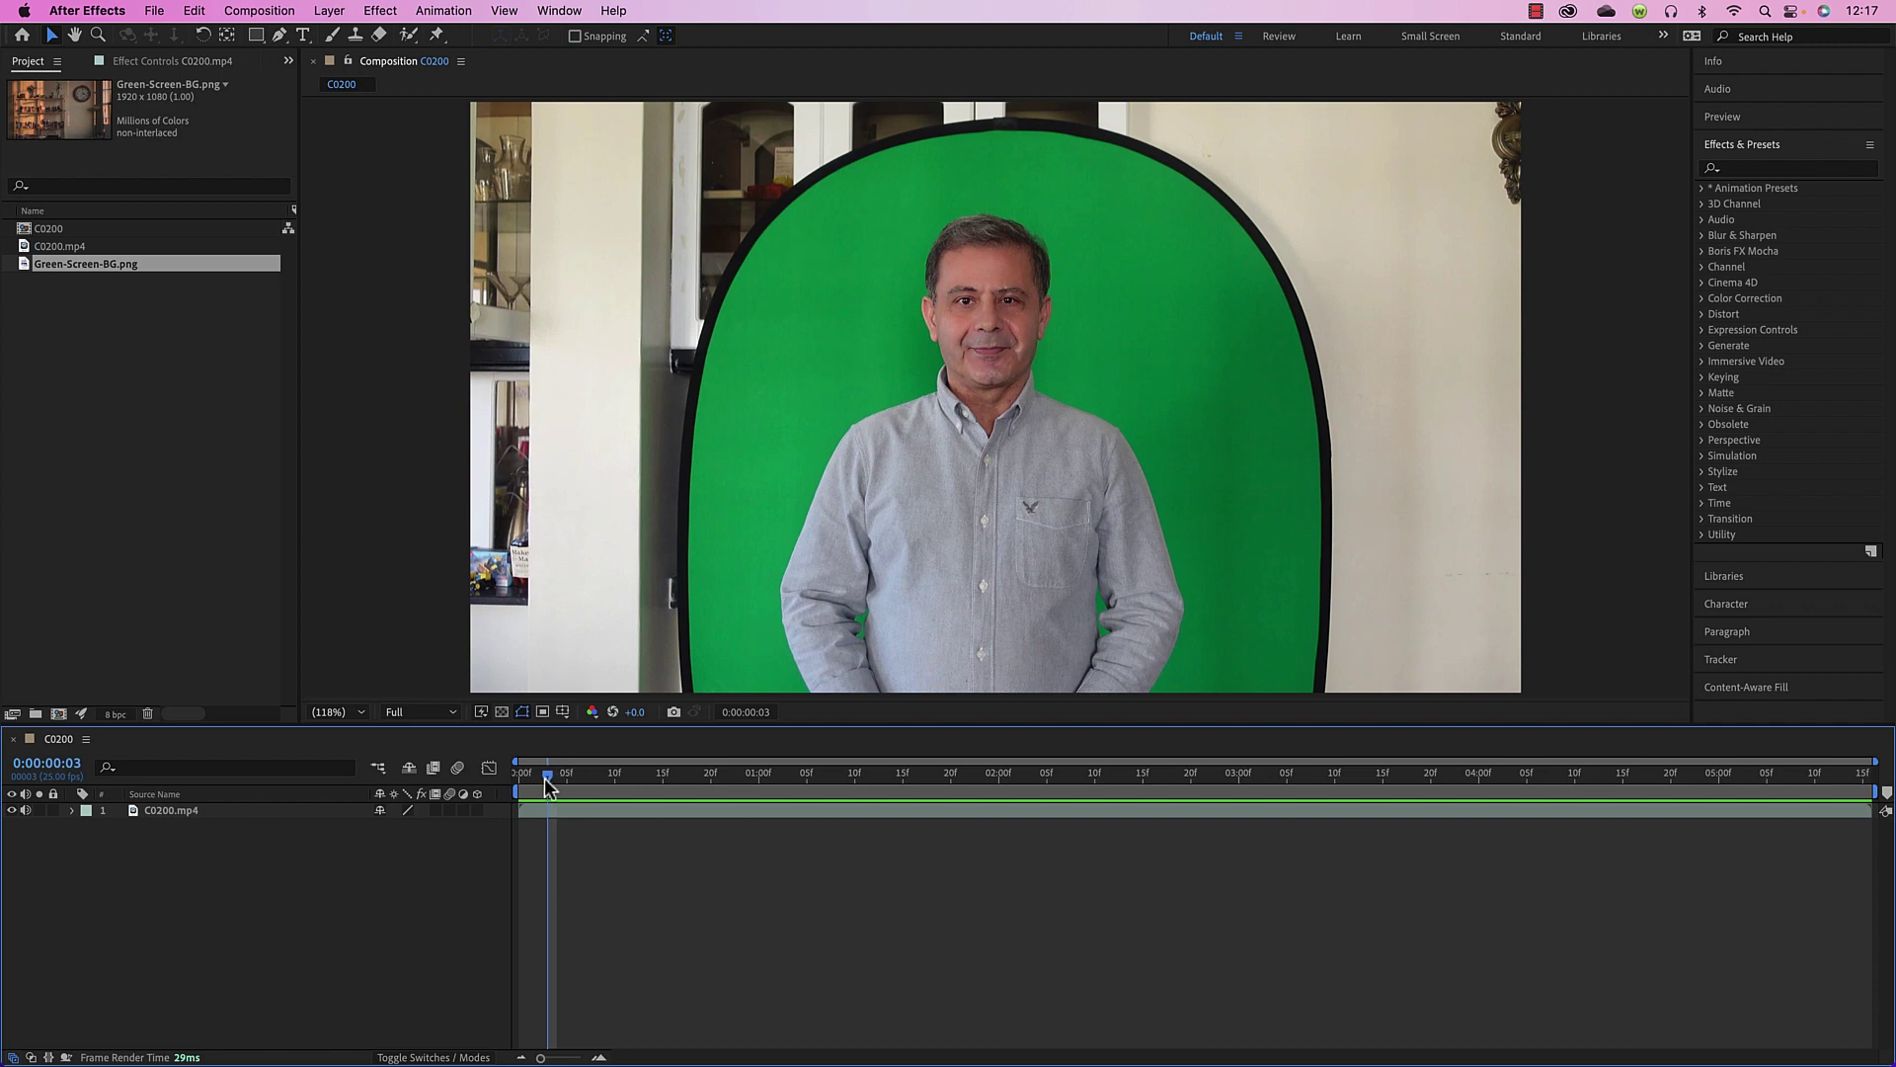
Preview the man's clip, then open the background image in its own widened viewer
{"action": "left_click_drag", "start_coordinate": [546, 777], "coordinate": [1833, 909]}
{"action": "key", "text": "space"}
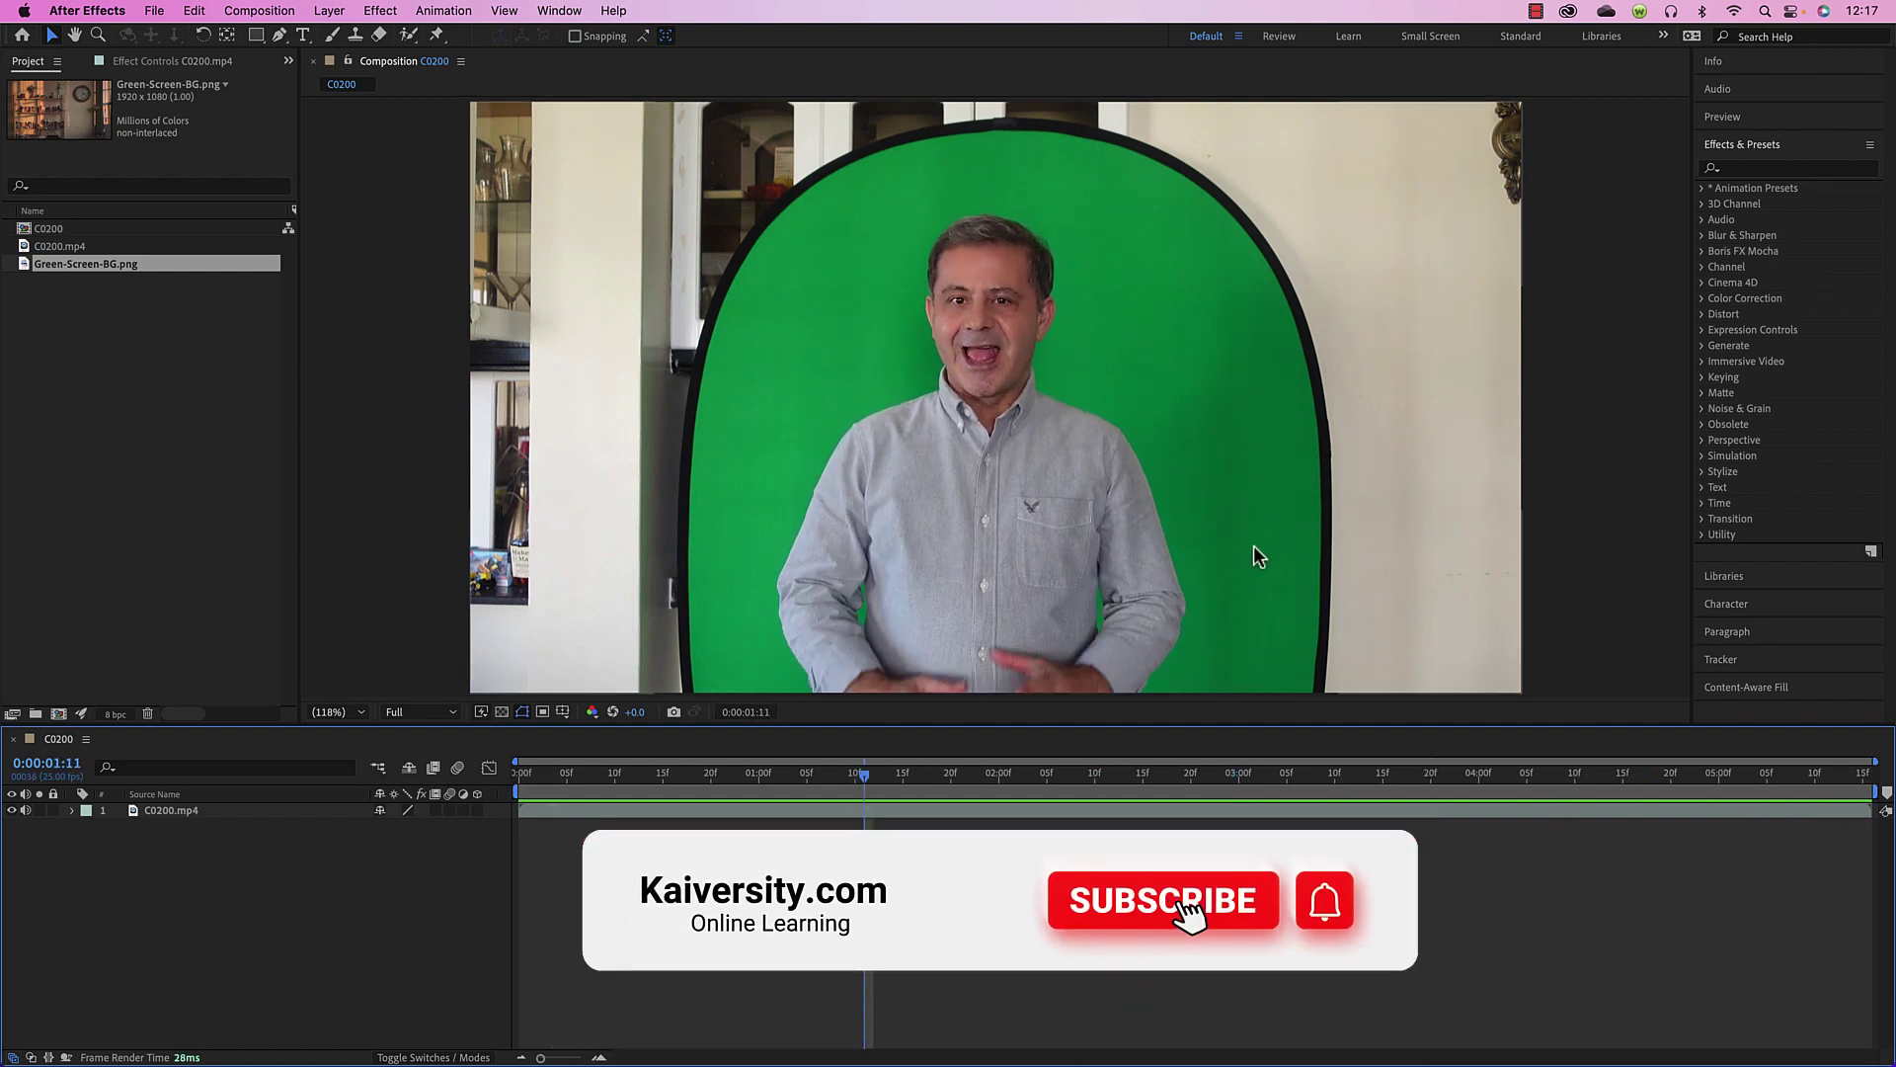
{"action": "double_click", "coordinate": [93, 264]}
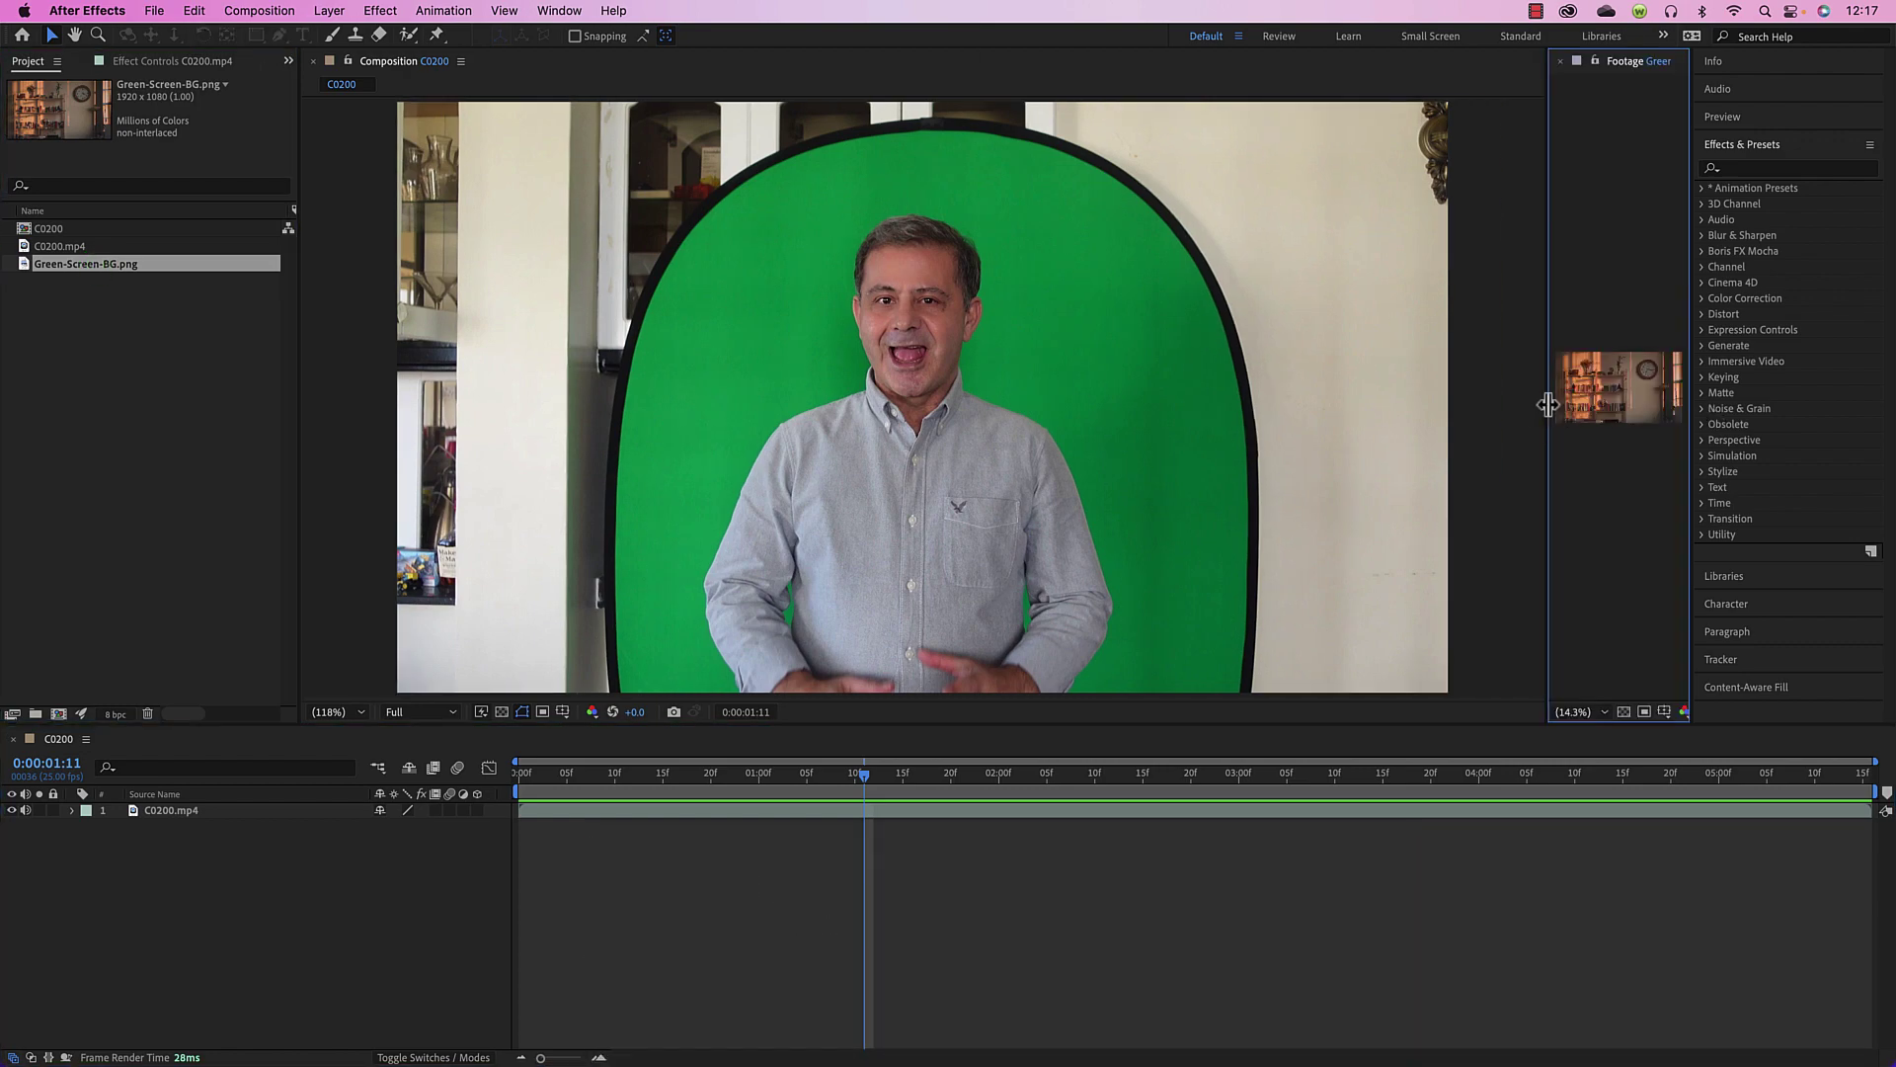
{"action": "left_click_drag", "start_coordinate": [1547, 409], "coordinate": [952, 413]}
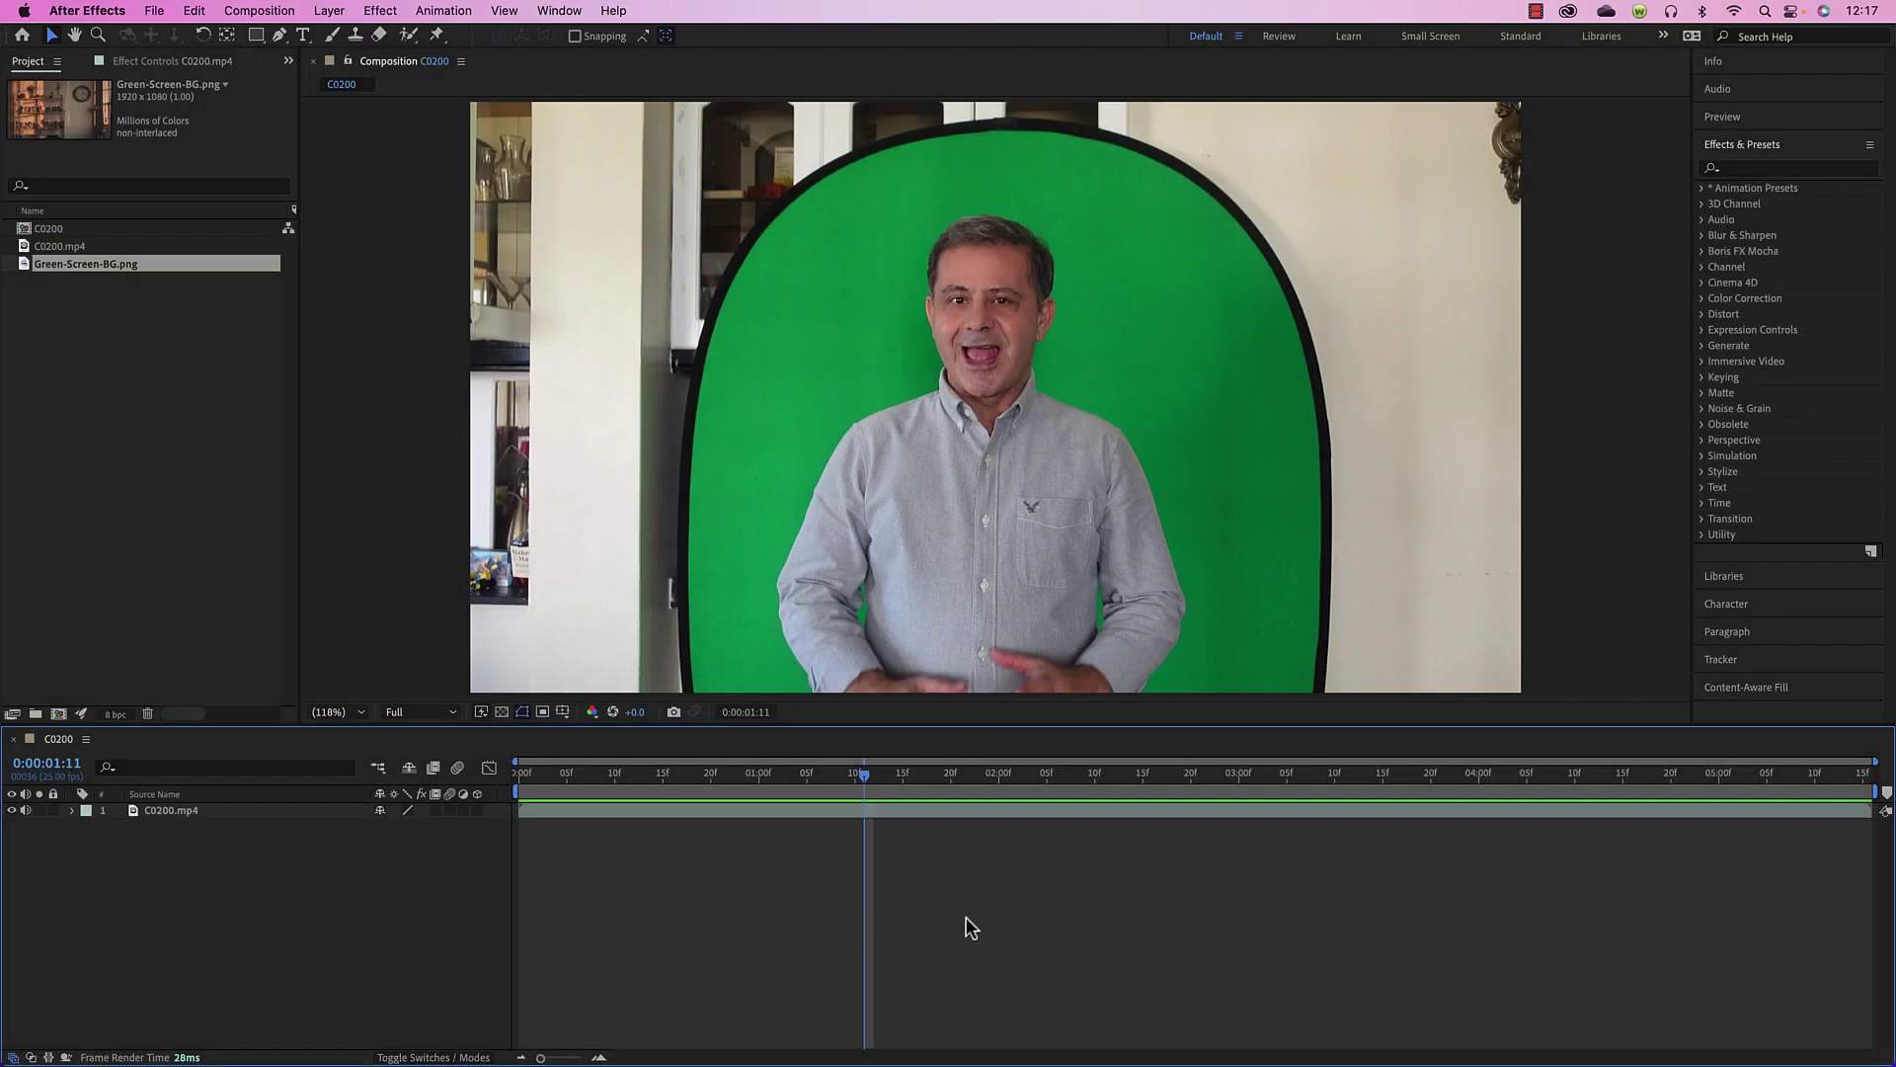
Draw a centred elliptical mask around the man on layer C0200.mp4 and preview it
{"action": "left_click", "coordinate": [255, 36]}
{"action": "left_click_drag", "start_coordinate": [256, 37], "coordinate": [331, 86]}
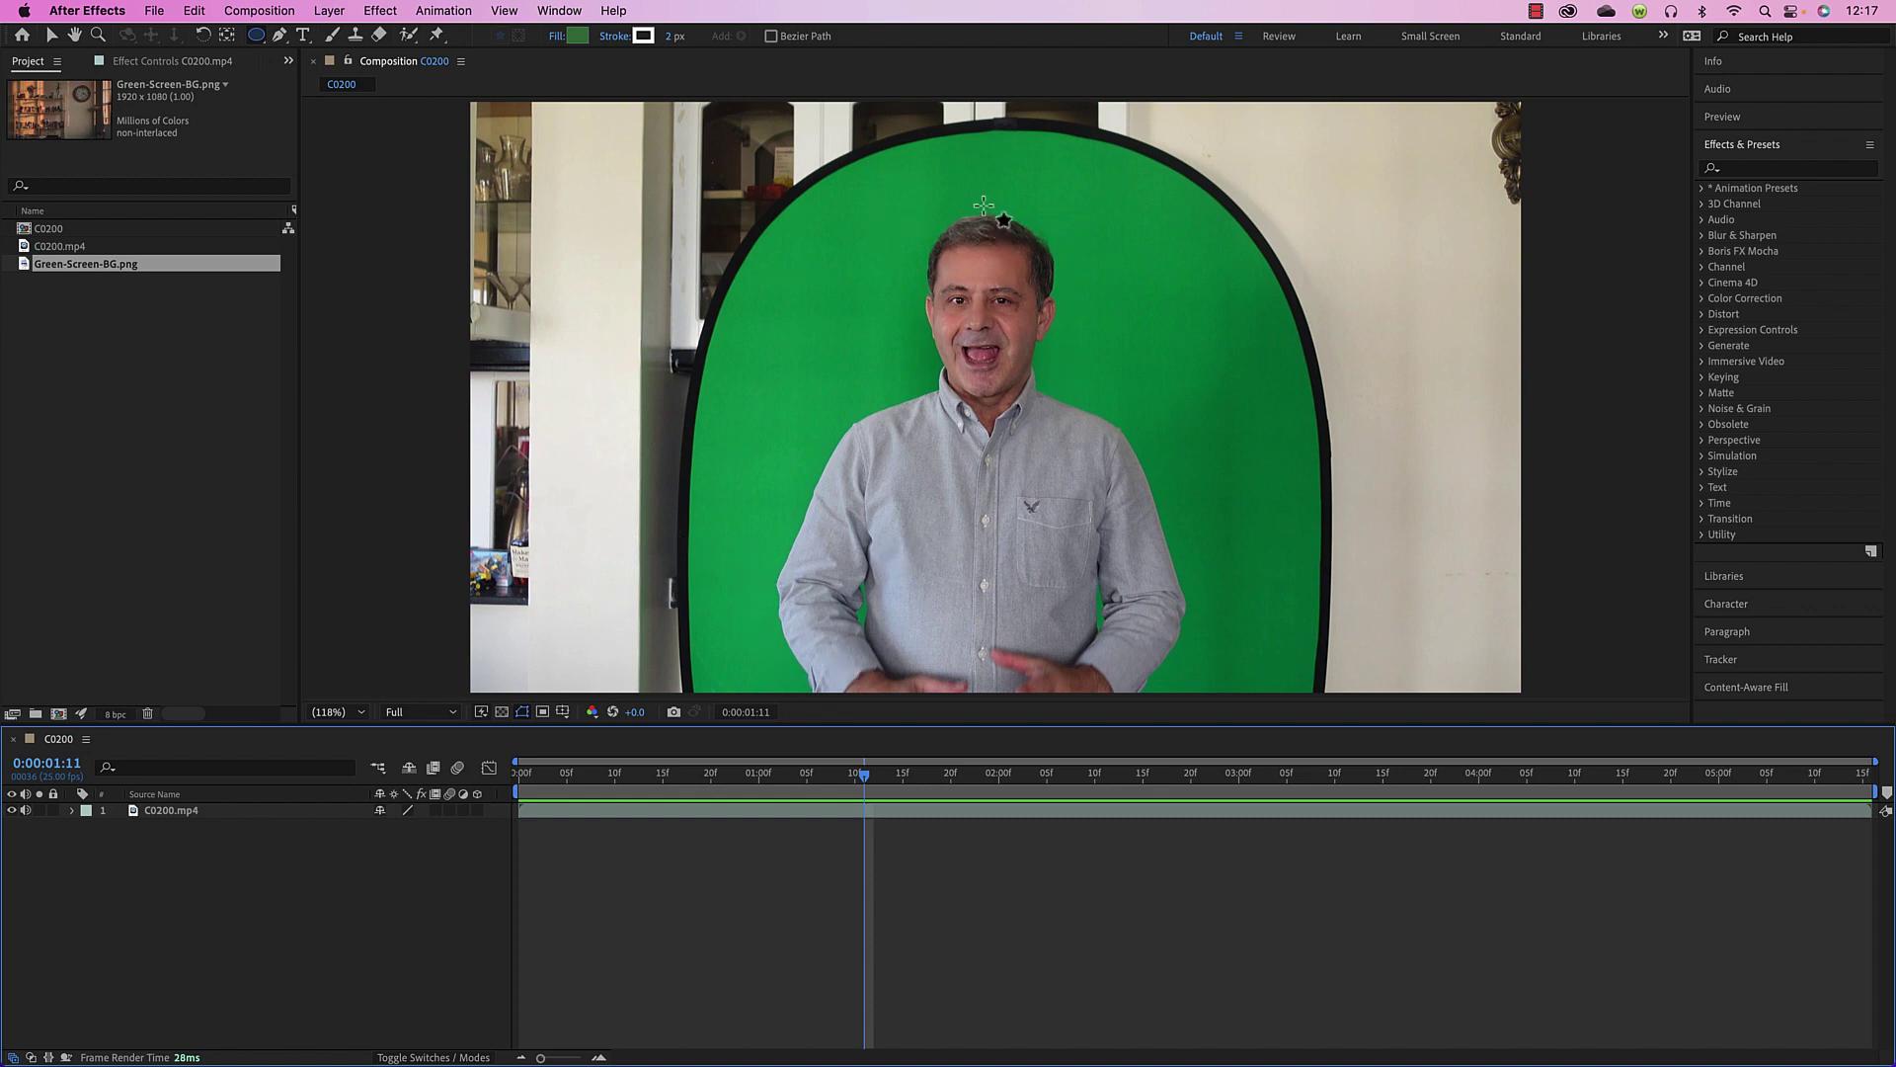
{"action": "left_click", "coordinate": [259, 810]}
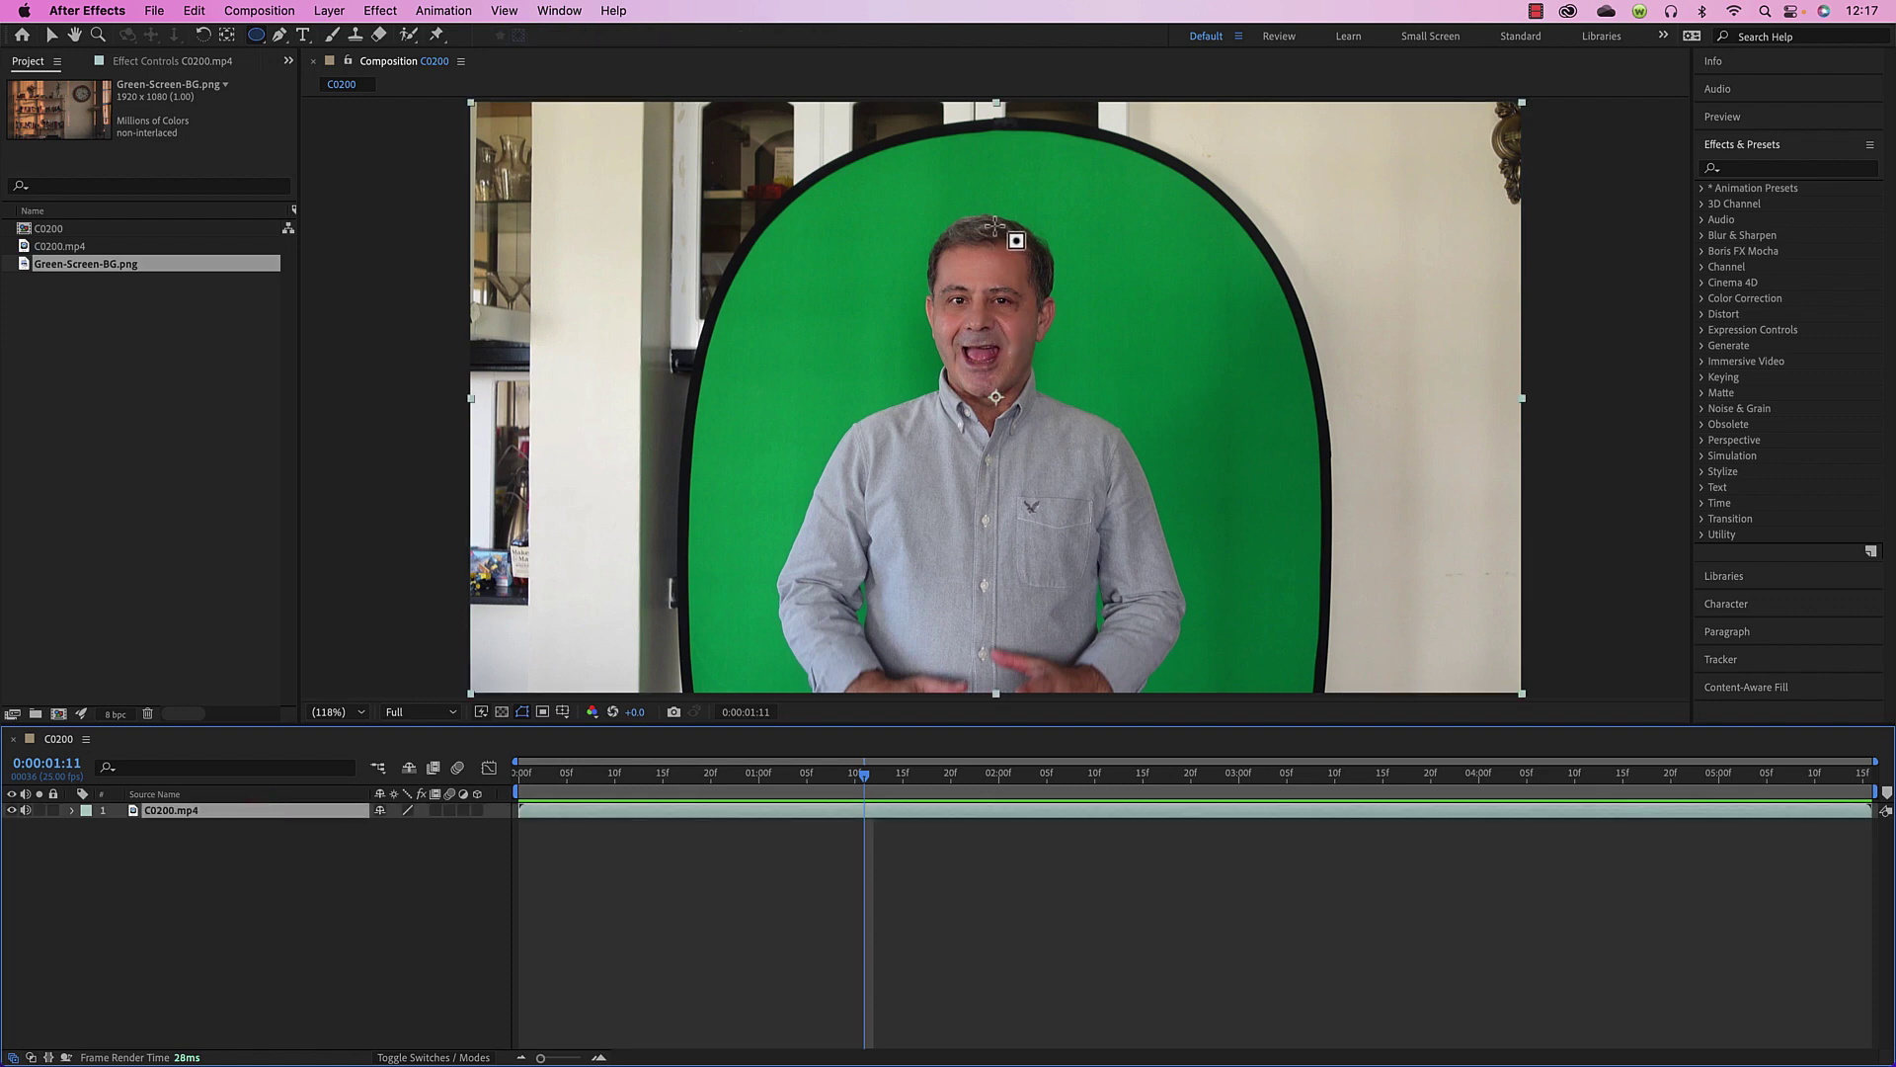
{"action": "left_click_drag", "start_coordinate": [988, 201], "coordinate": [1504, 718]}
{"action": "left_click_drag", "start_coordinate": [990, 719], "coordinate": [734, 731]}
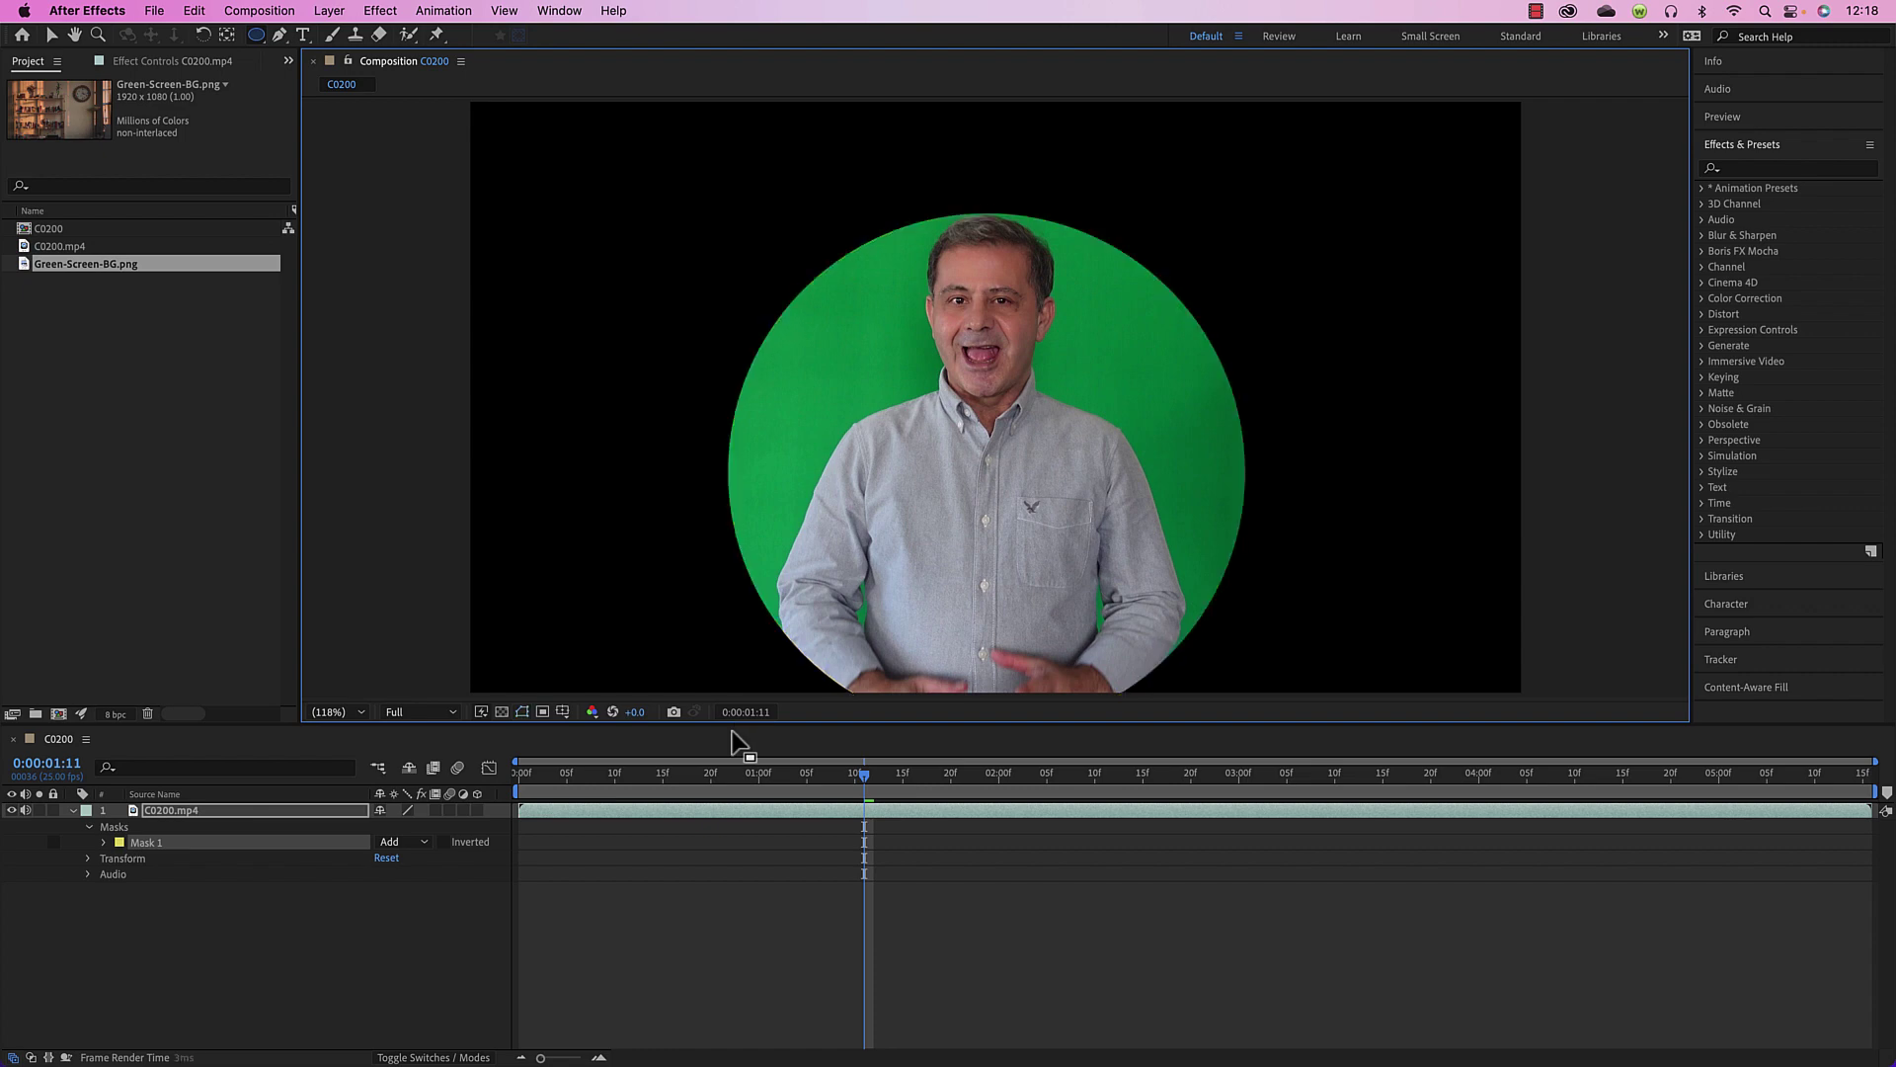
{"action": "key", "text": "space"}
{"action": "key", "text": "space"}
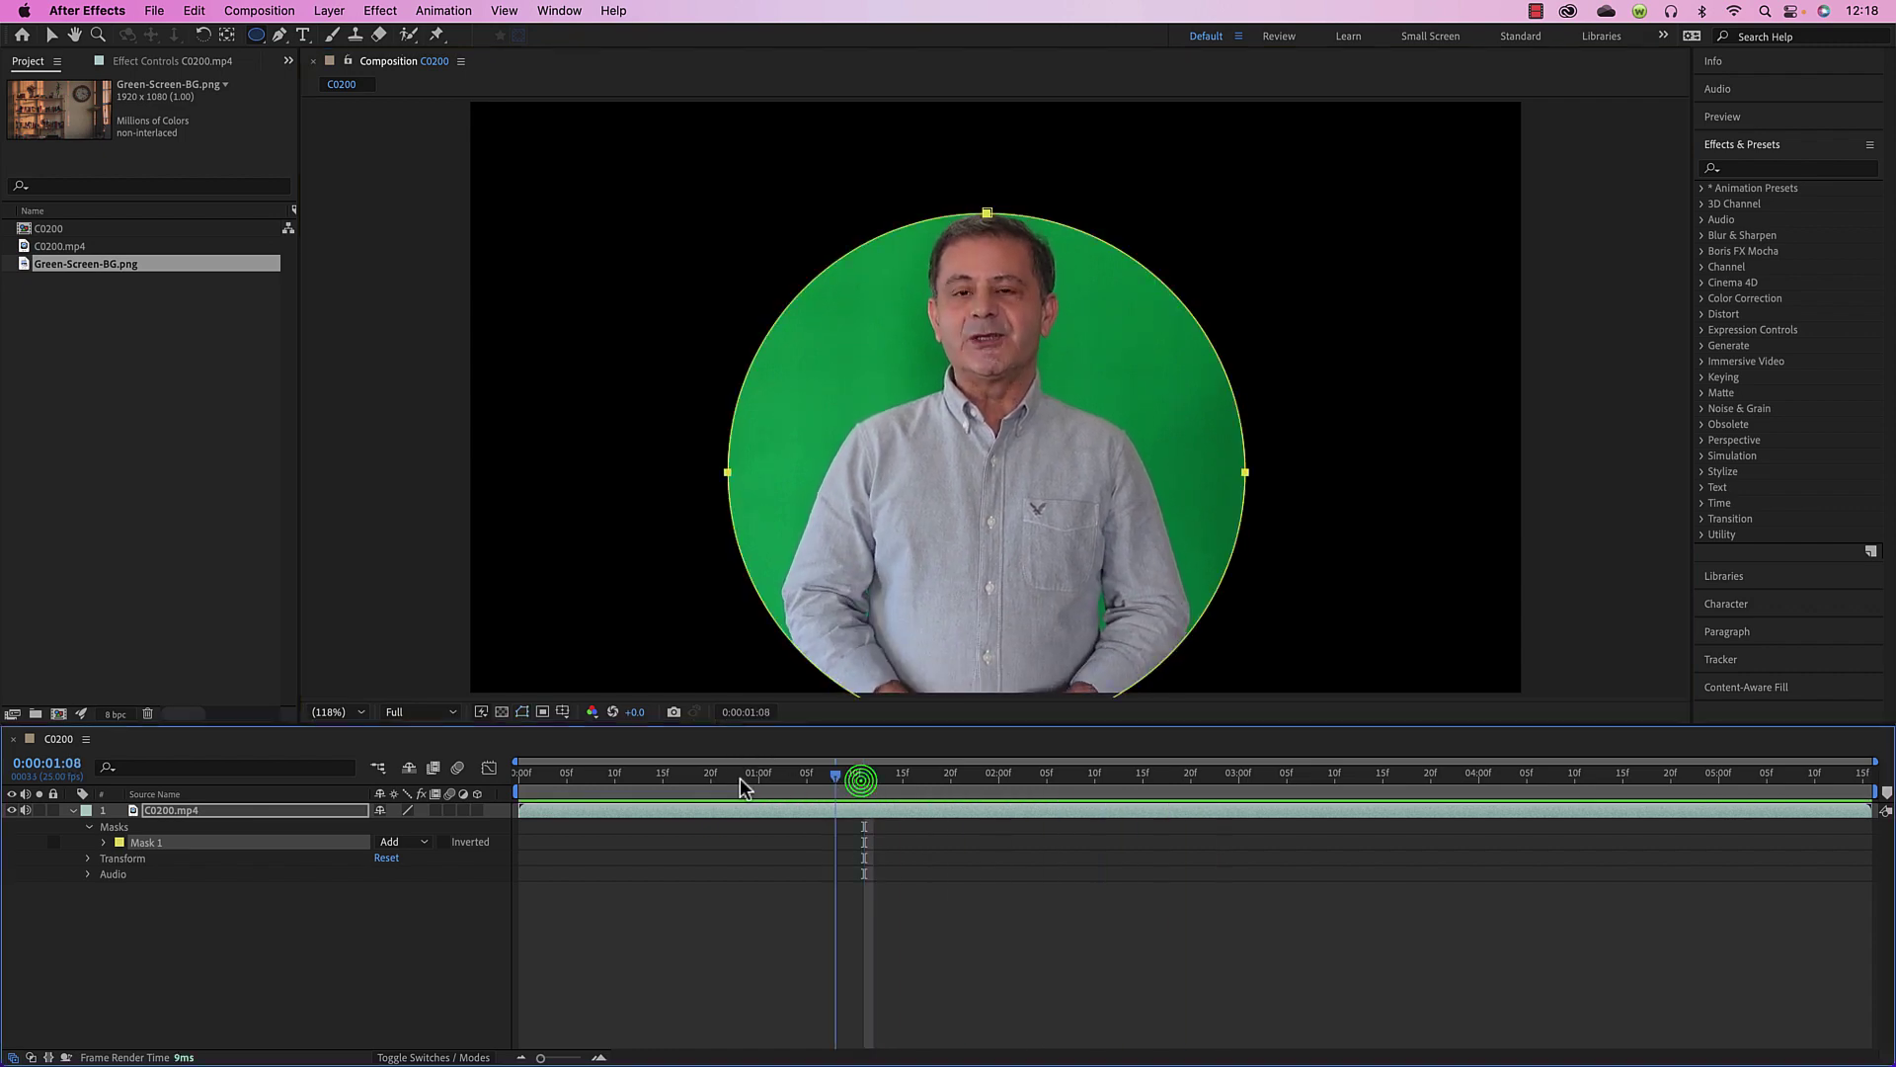
{"action": "key", "text": "Home"}
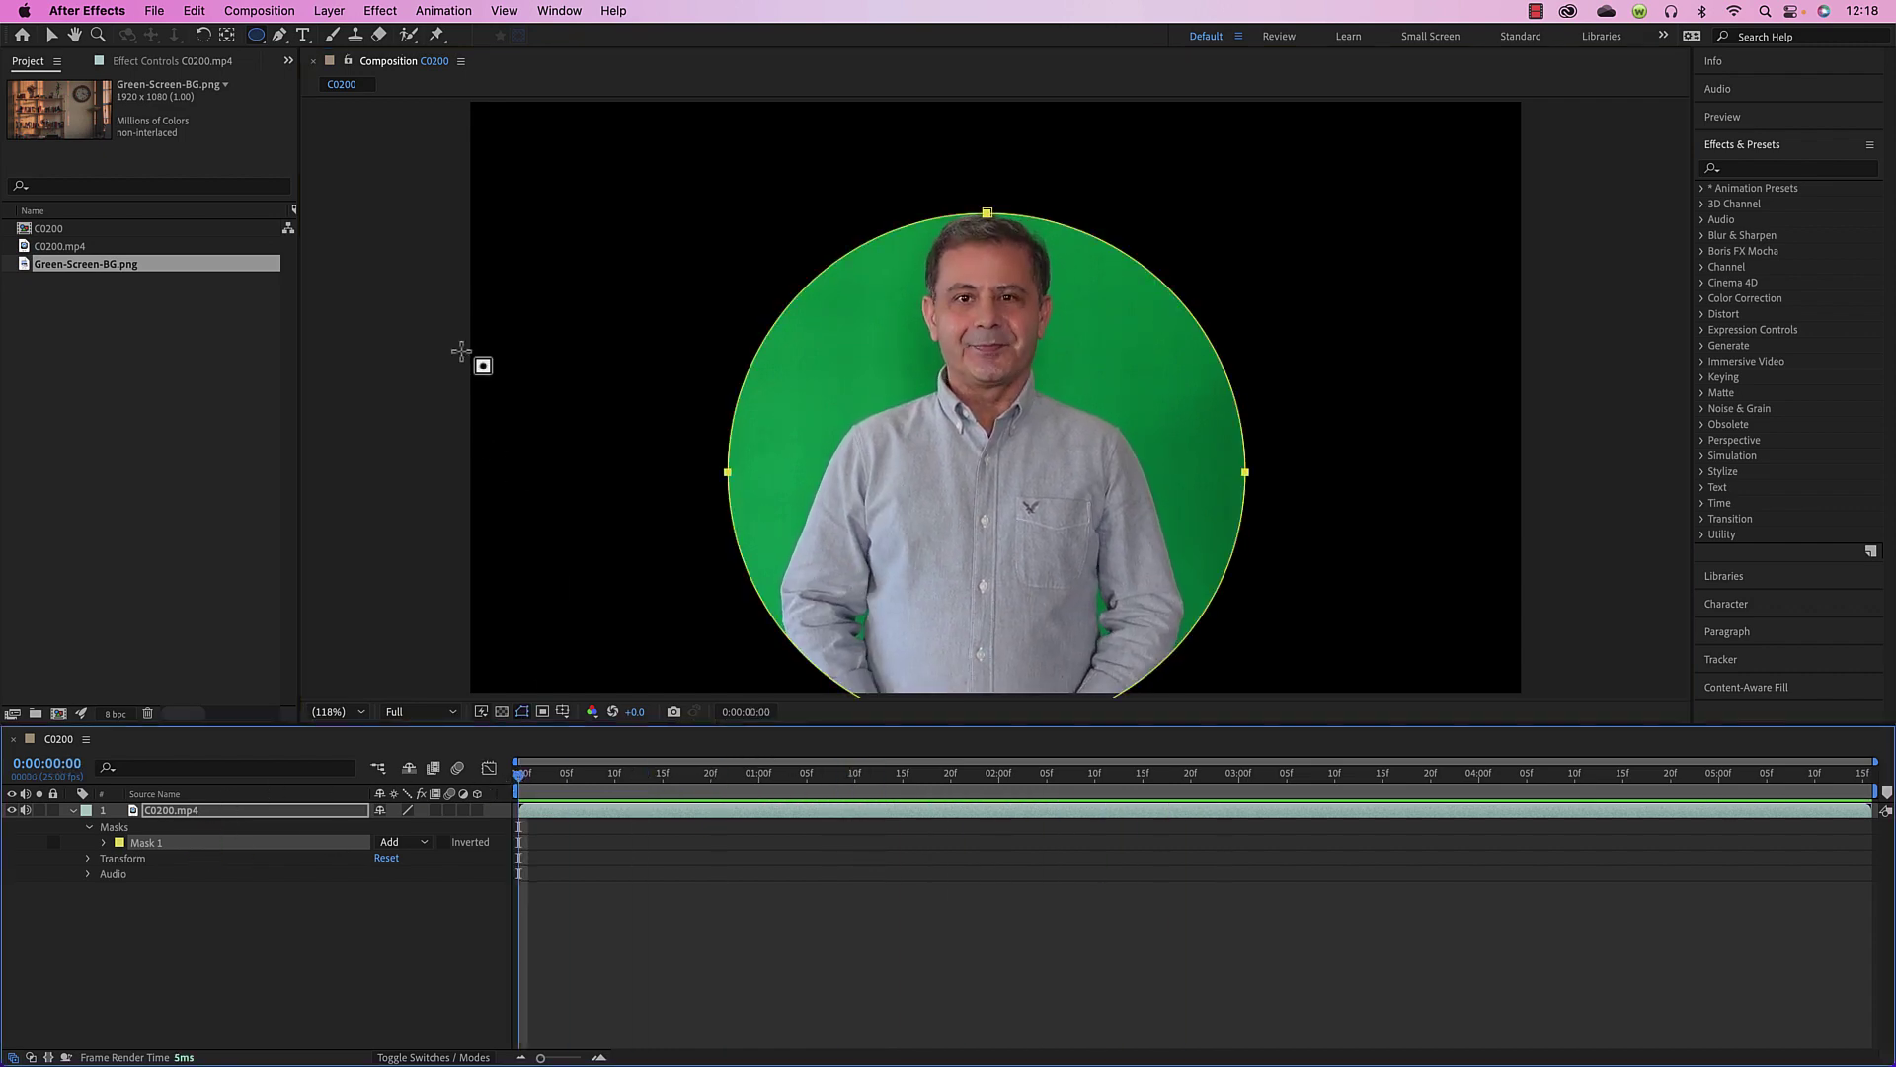
Add a mask point, pull both sides straight down, and round and raise the top into an arch
{"action": "left_click", "coordinate": [280, 34]}
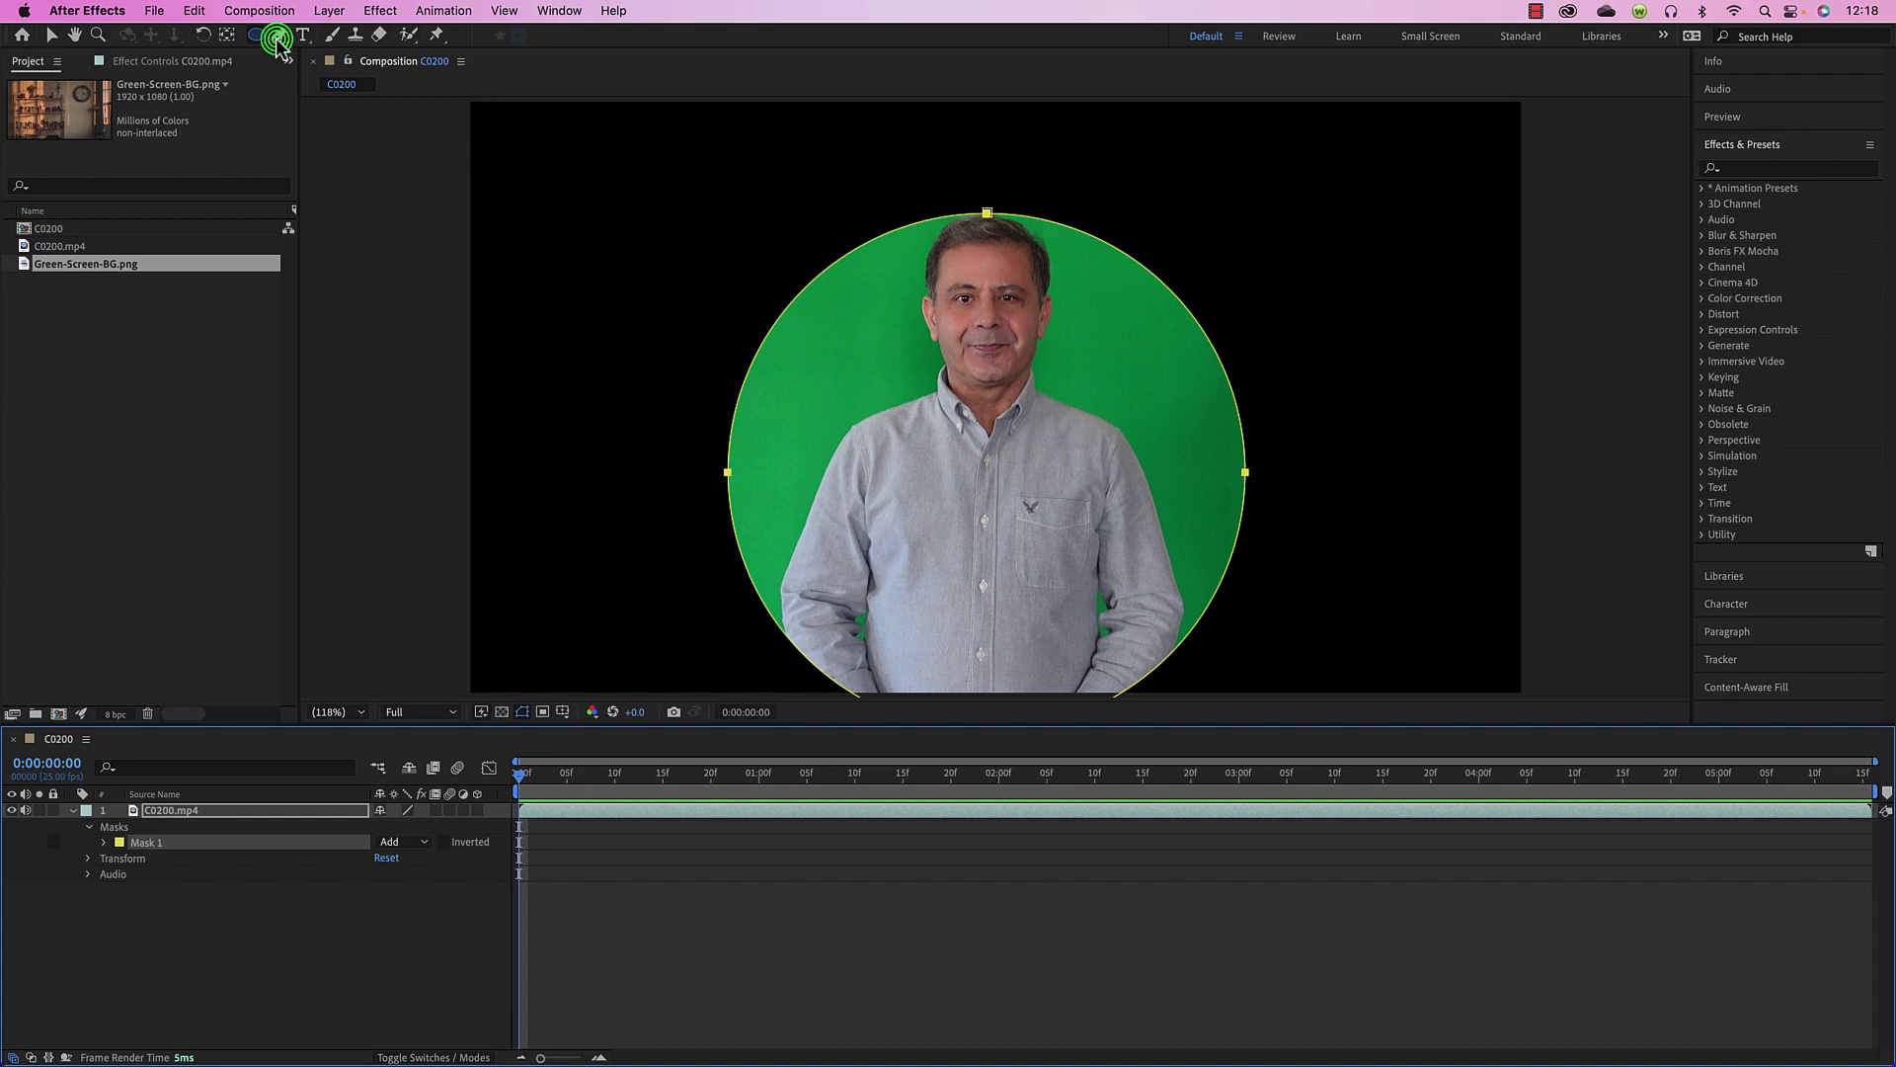
{"action": "left_click", "coordinate": [779, 624]}
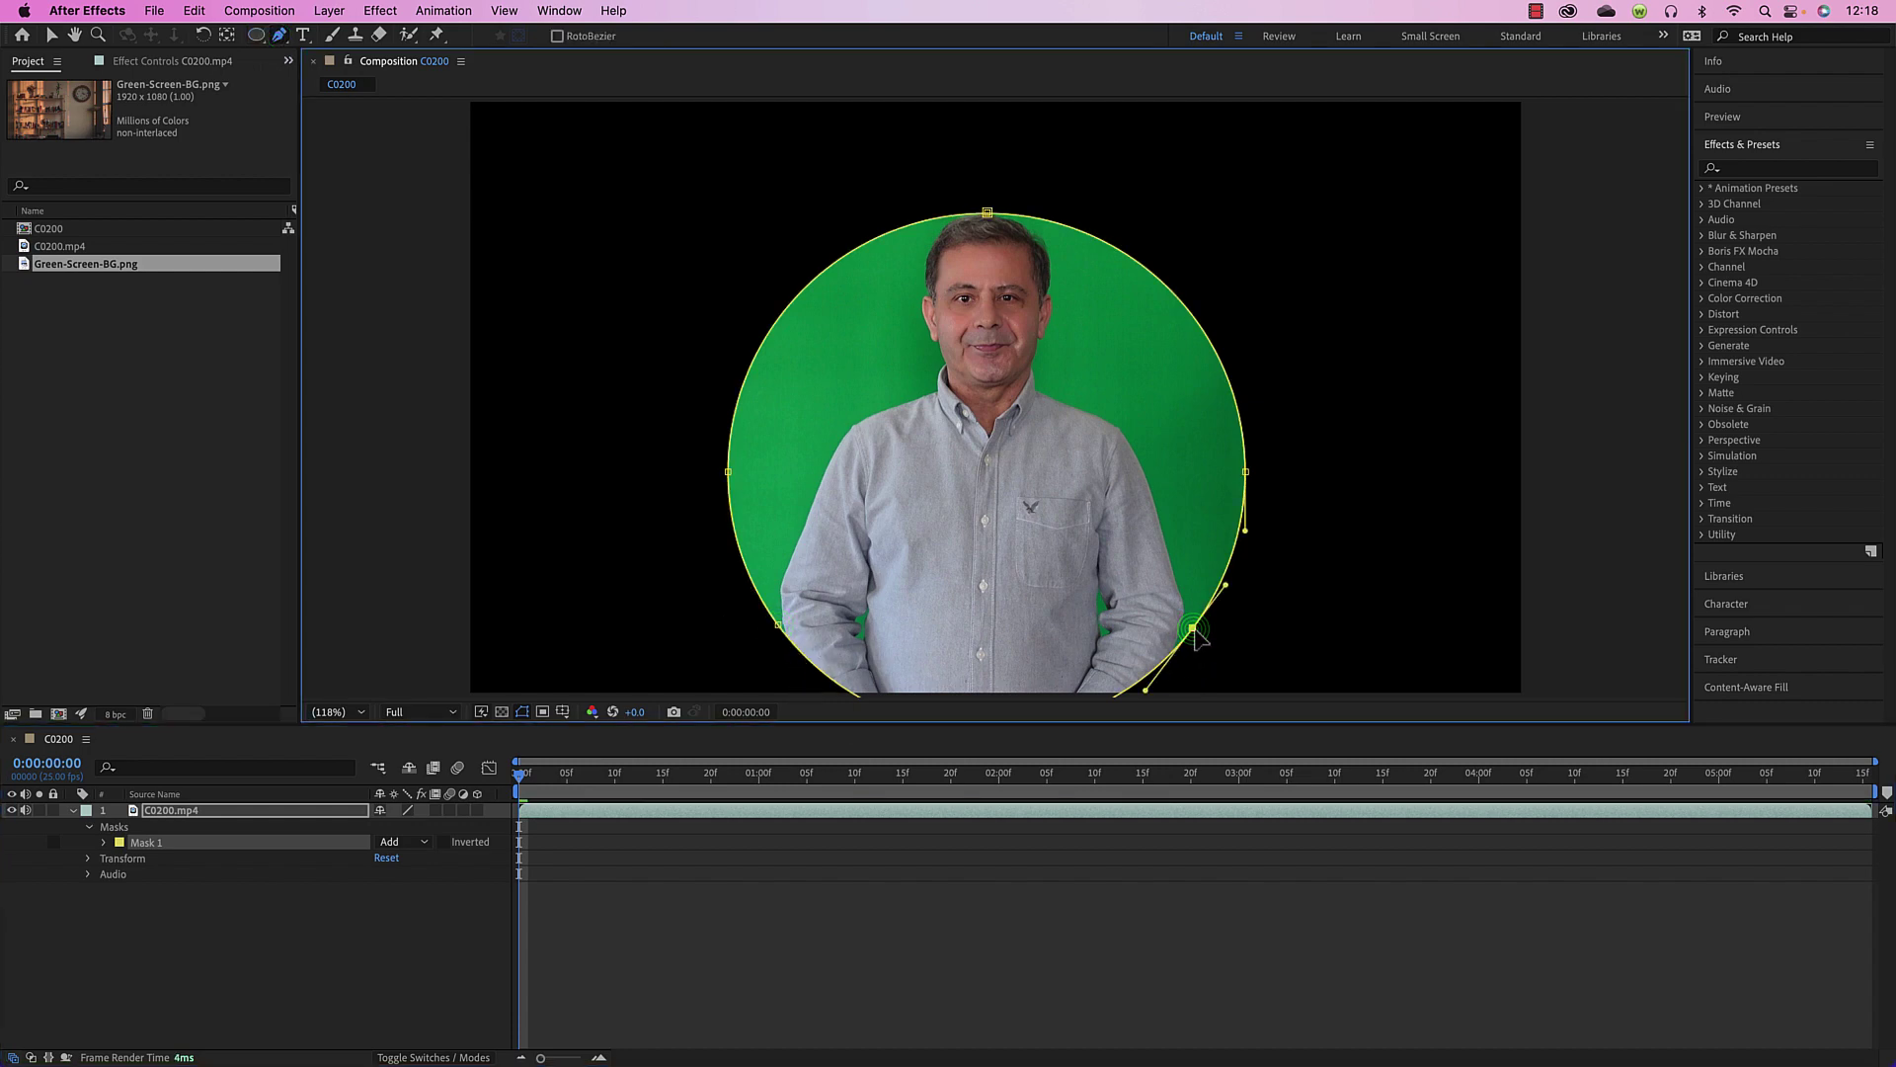
{"action": "left_click_drag", "start_coordinate": [1215, 684], "coordinate": [1250, 679]}
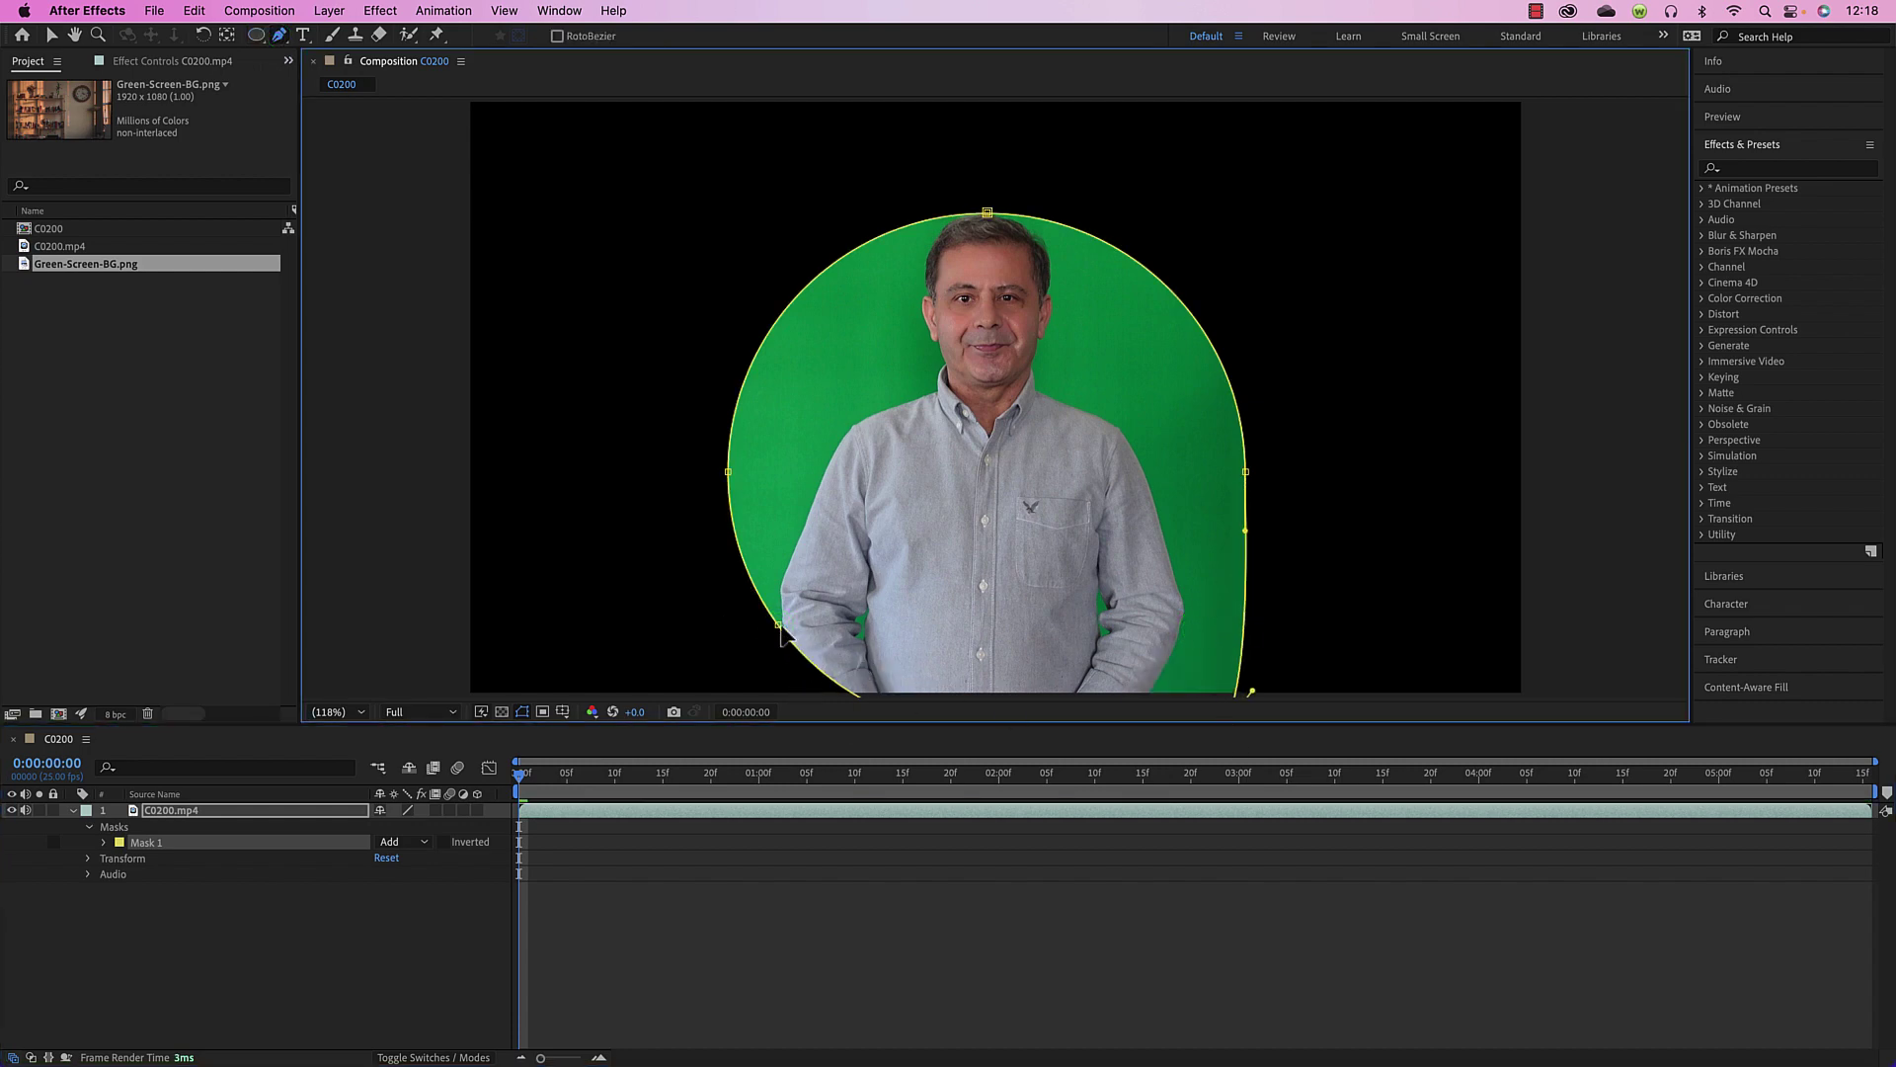
{"action": "left_click_drag", "start_coordinate": [779, 624], "coordinate": [734, 656]}
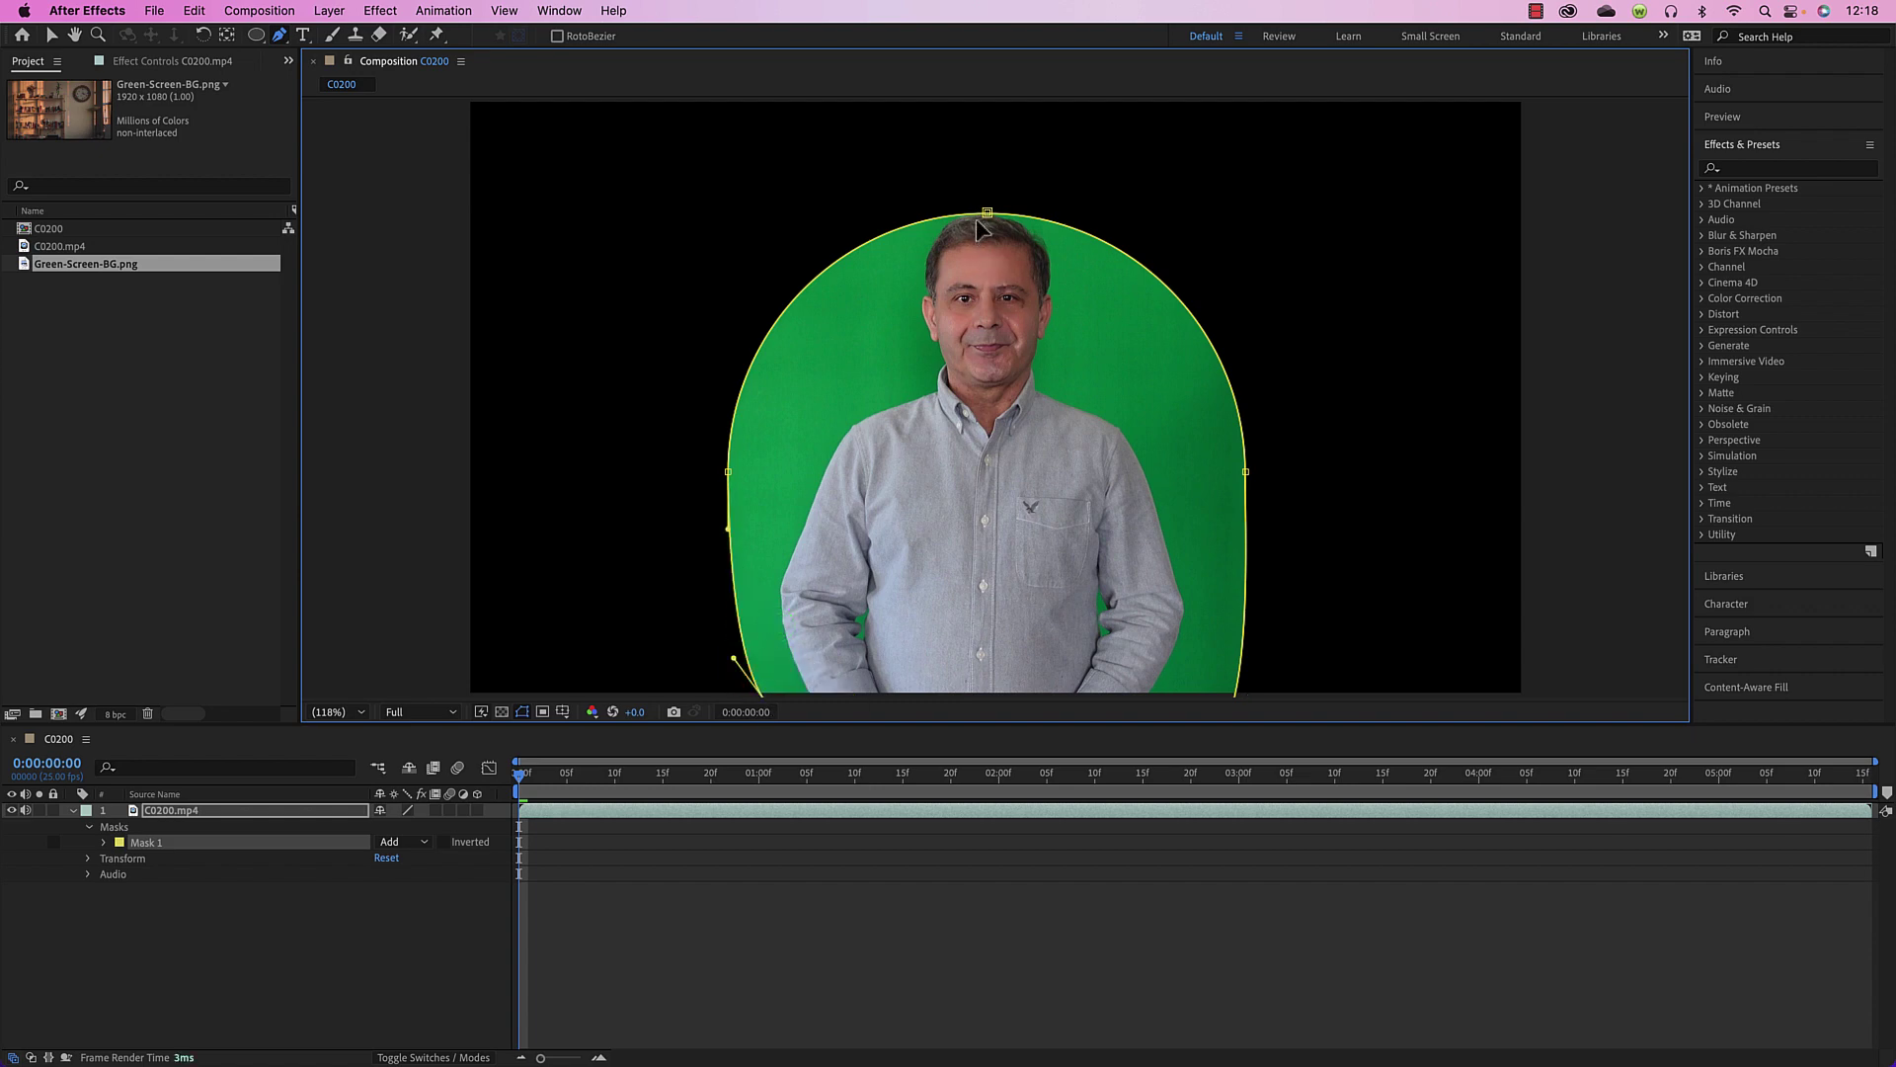
{"action": "left_click_drag", "start_coordinate": [986, 214], "coordinate": [1129, 212]}
{"action": "key", "text": "shift+Up"}
{"action": "key", "text": "shift+Up"}
{"action": "key", "text": "Up"}
{"action": "key", "text": "Up"}
{"action": "key", "text": "Up"}
{"action": "key", "text": "Up"}
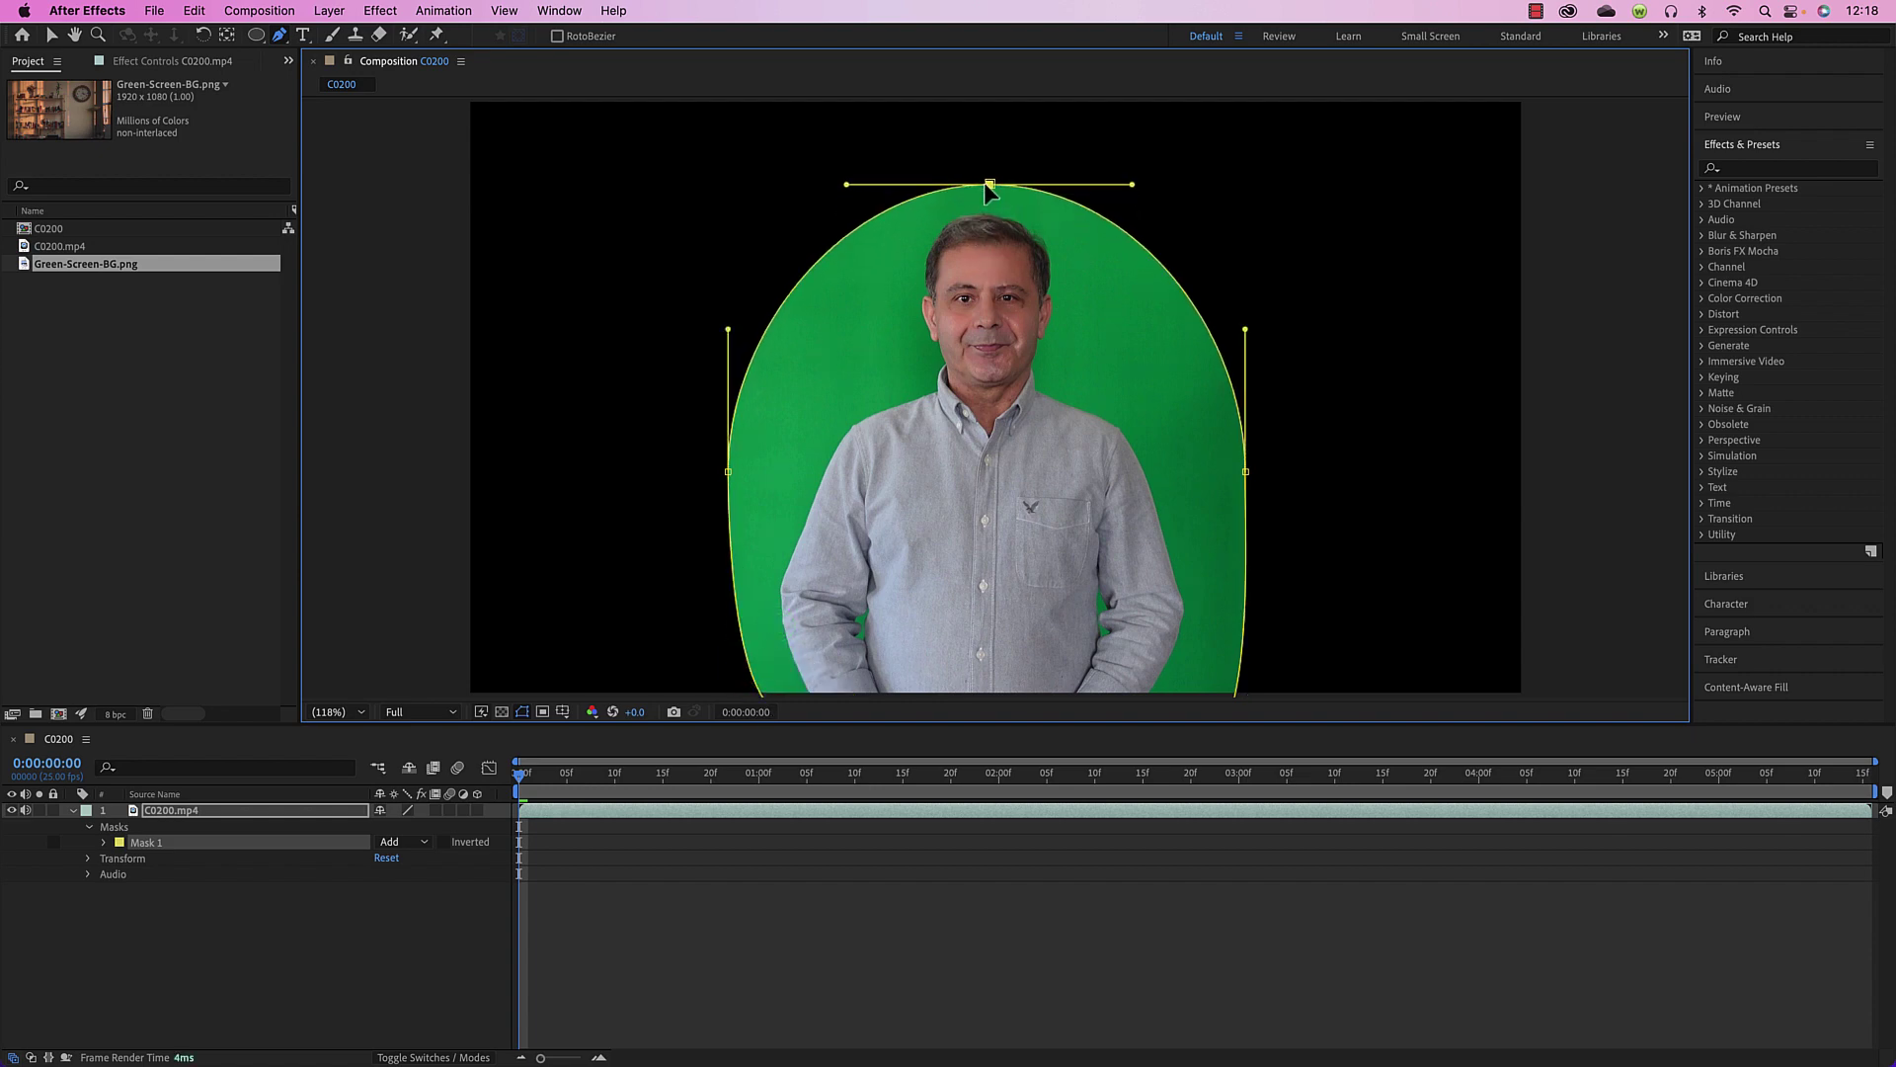
{"action": "key", "text": "Down"}
{"action": "key", "text": "Down"}
{"action": "key", "text": "Down"}
{"action": "key", "text": "Down"}
Scrub through the clip to check the arch mask, then return to the first frame
{"action": "left_click_drag", "start_coordinate": [852, 775], "coordinate": [1816, 928]}
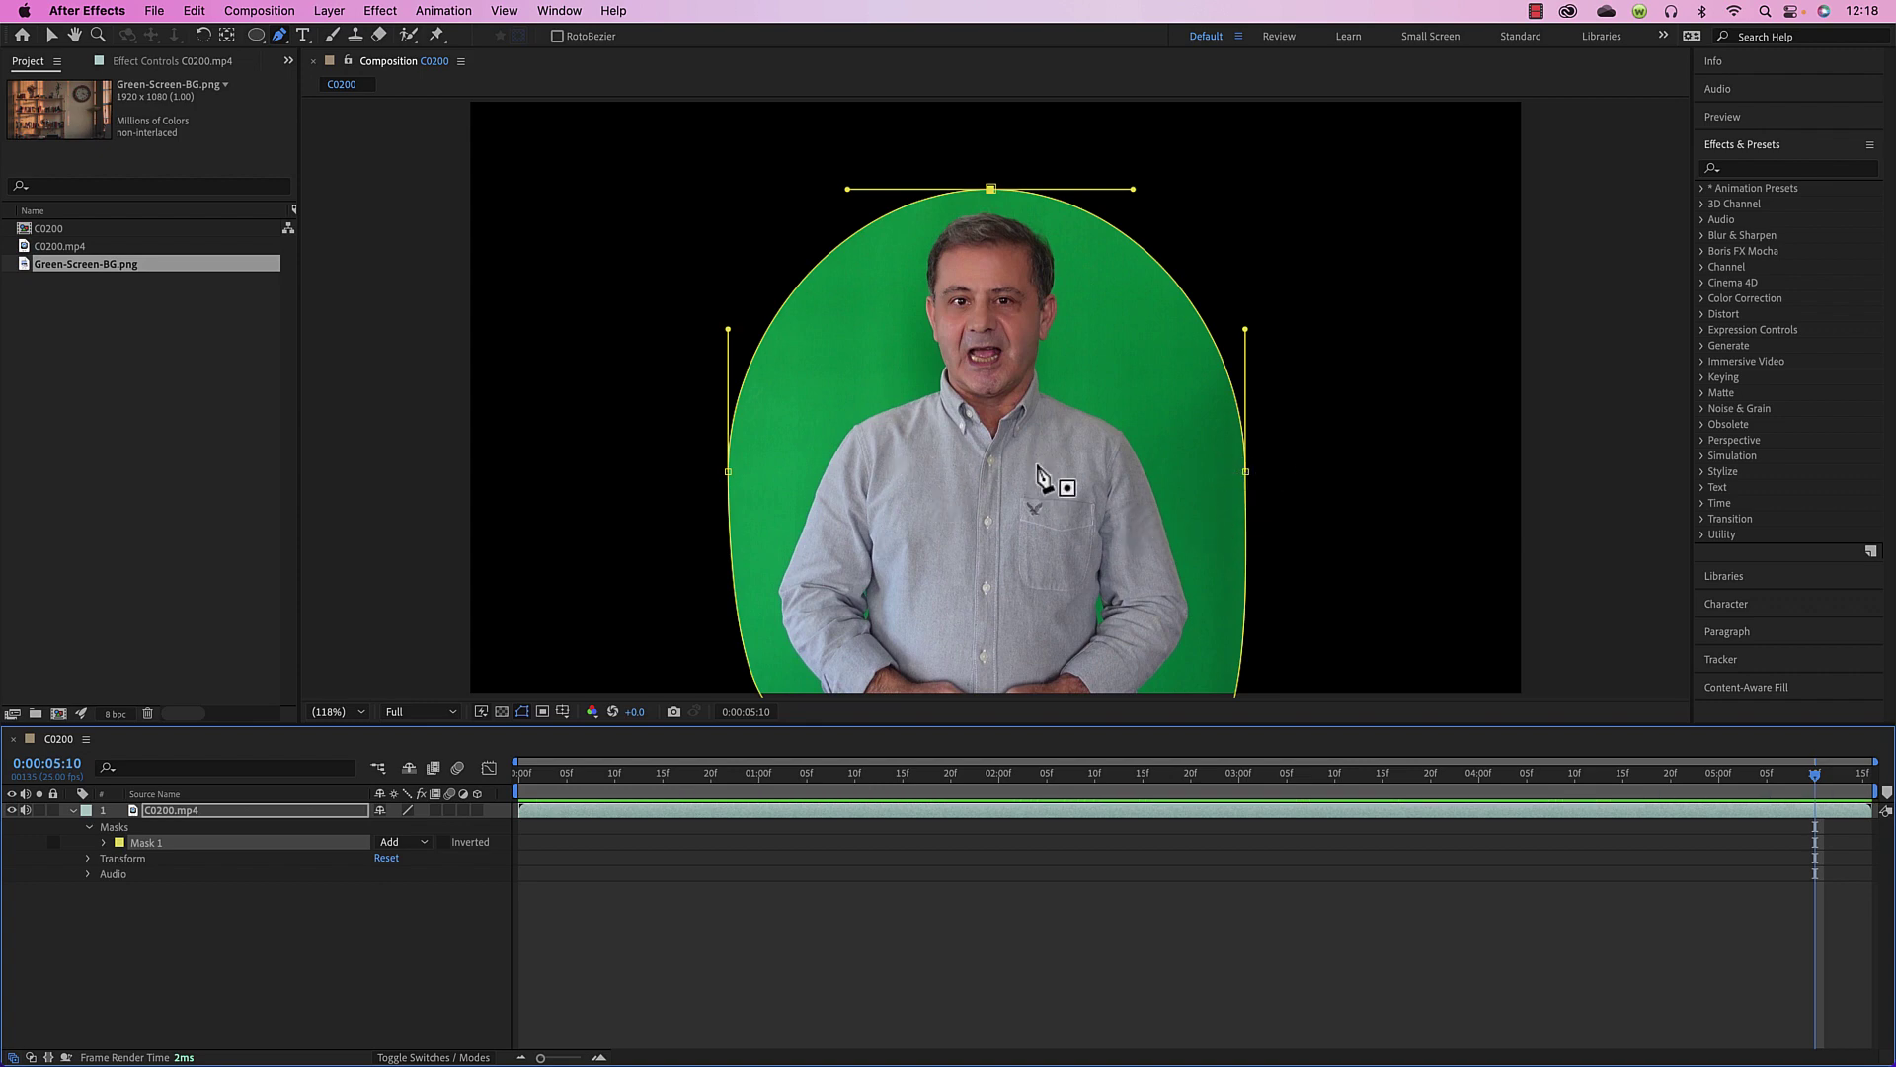
{"action": "left_click_drag", "start_coordinate": [762, 774], "coordinate": [520, 774]}
{"action": "left_click", "coordinate": [805, 928]}
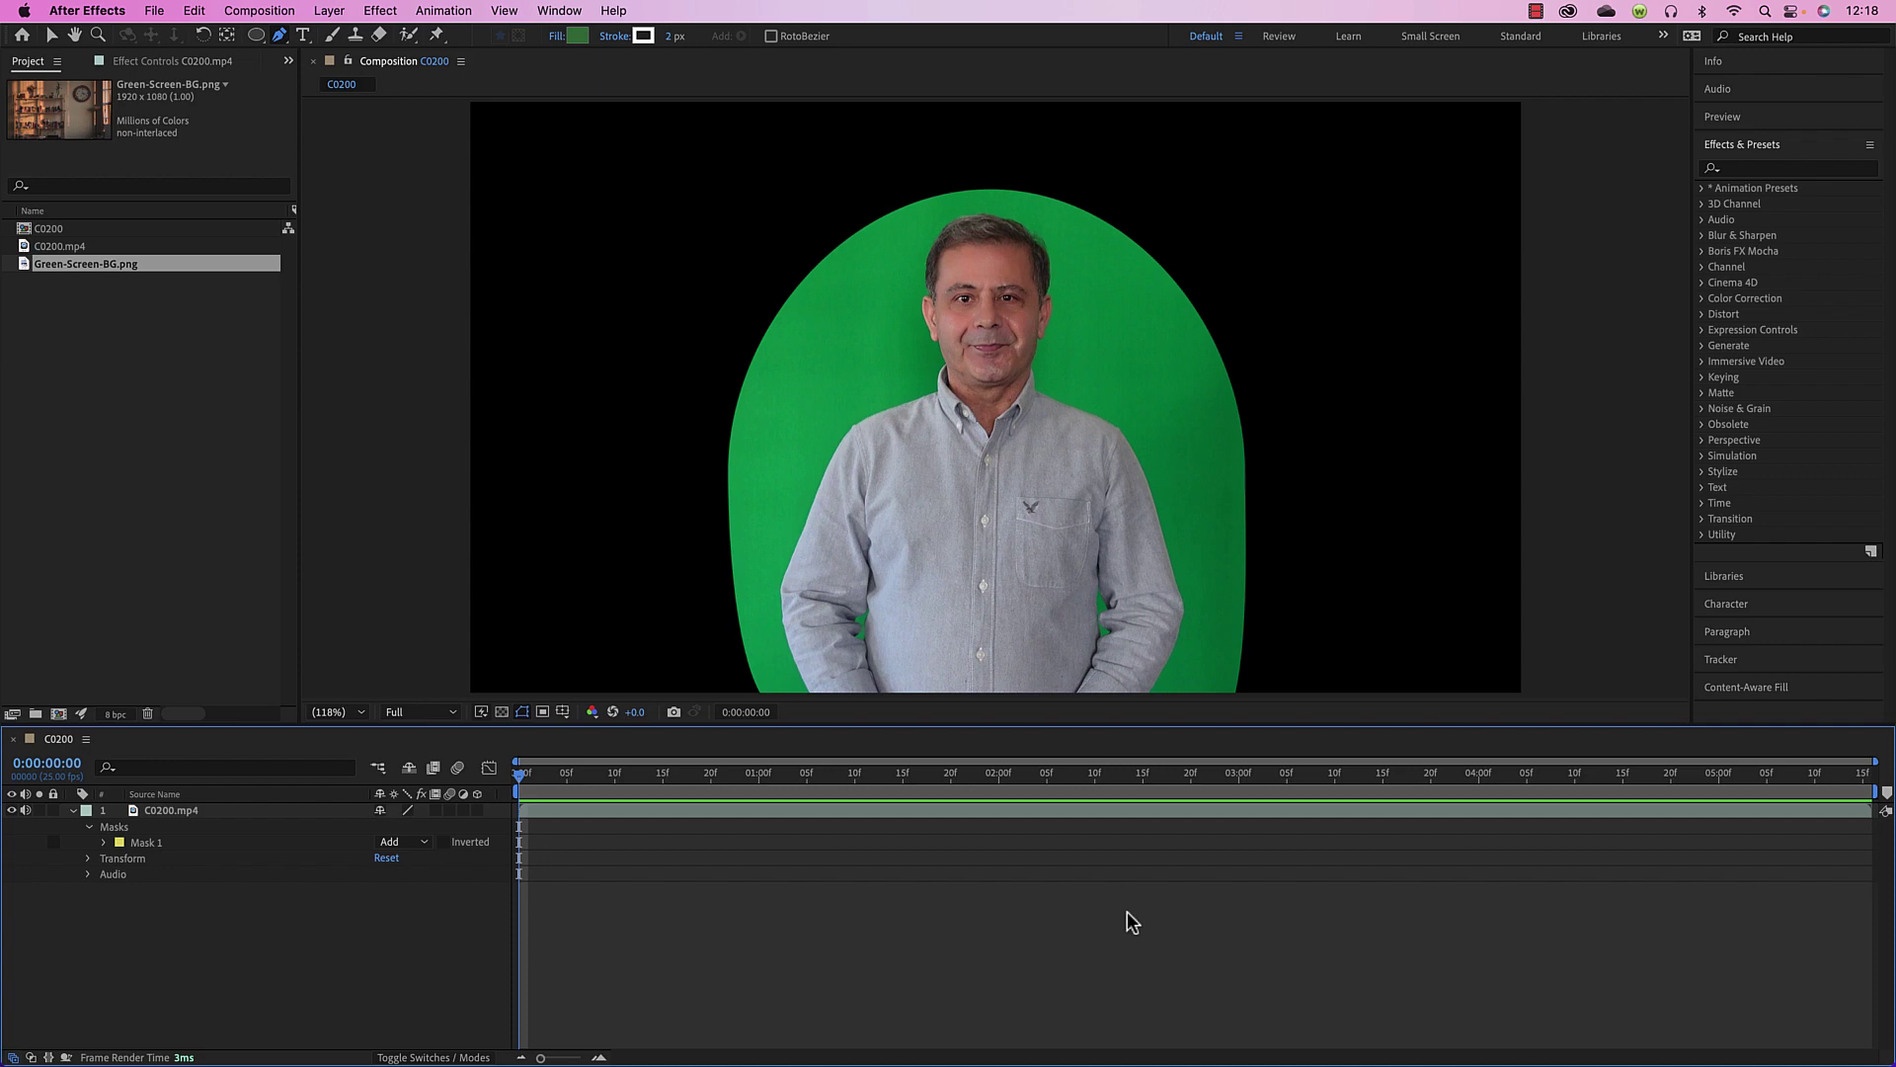
Search 'key' and apply the Keylight + Spill Suppressor preset to C0200.mp4, collapsing its effects
{"action": "left_click", "coordinate": [252, 851]}
{"action": "left_click", "coordinate": [195, 810]}
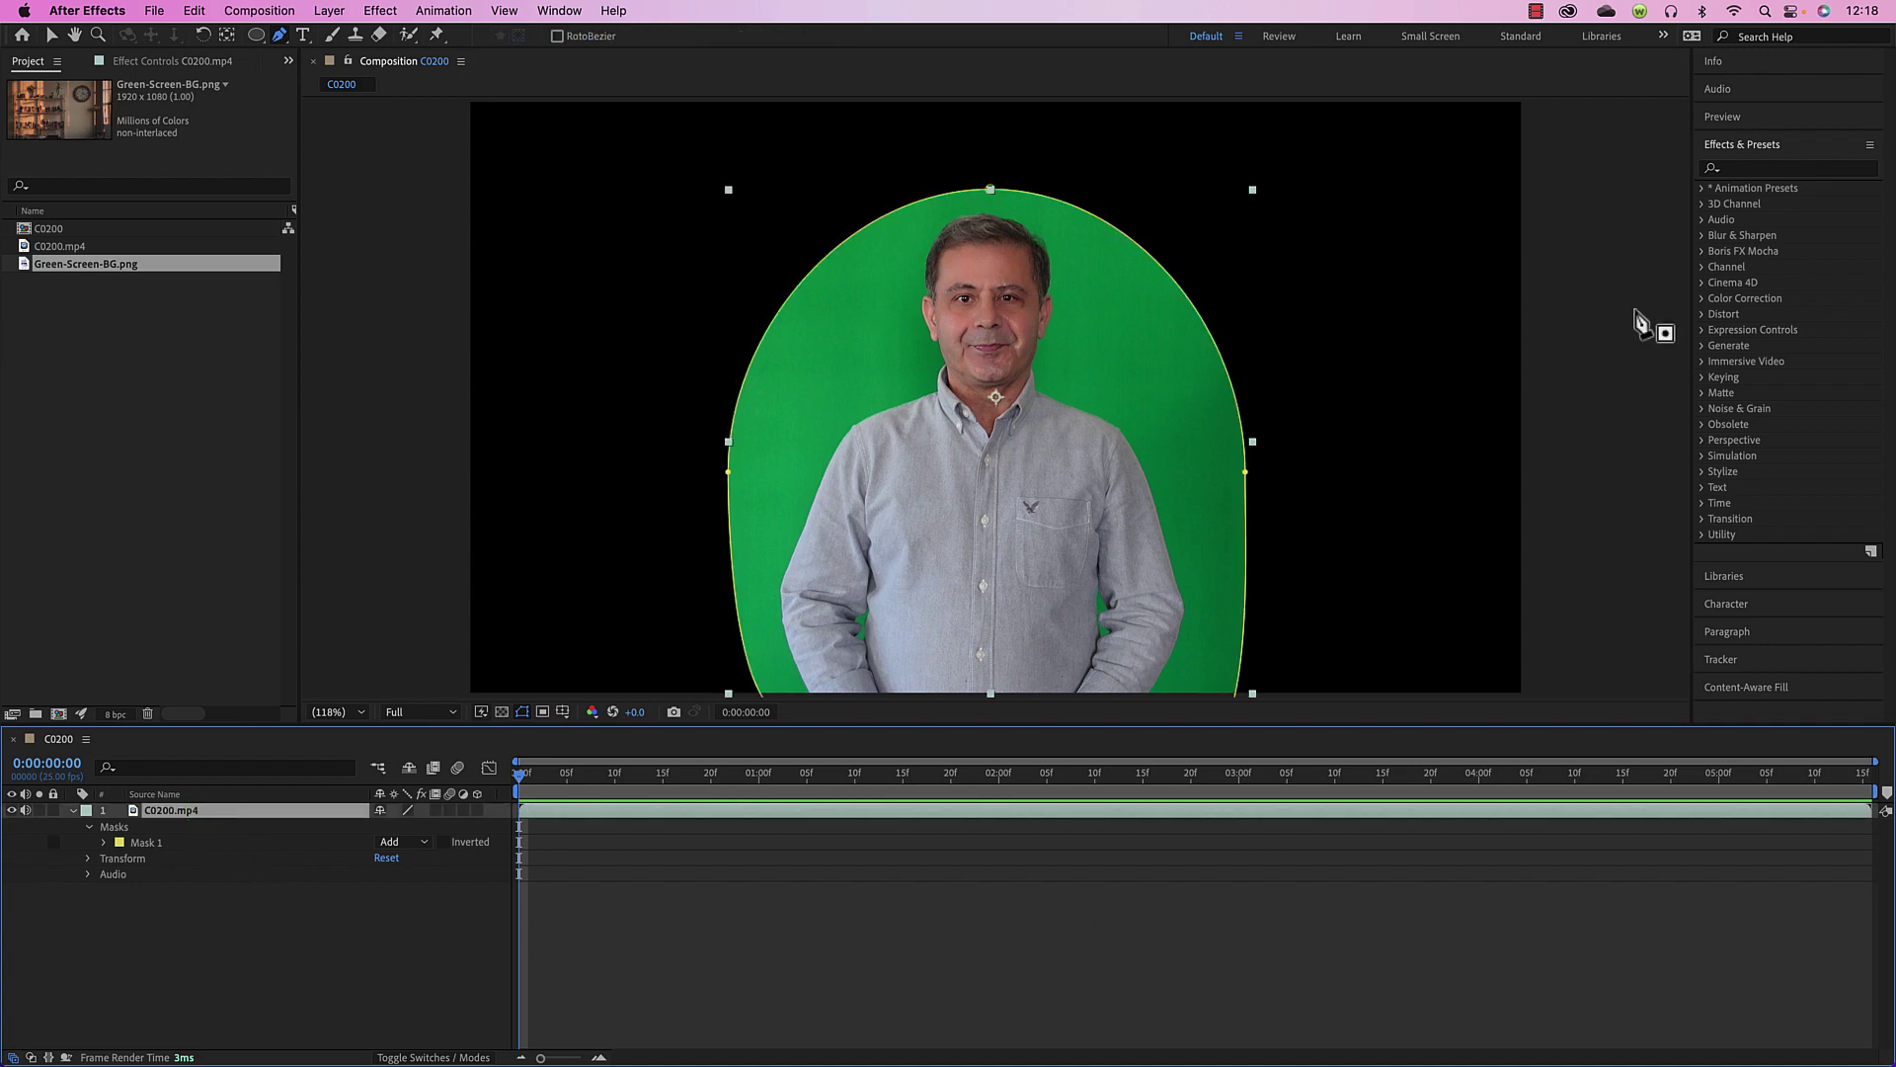
{"action": "left_click", "coordinate": [1735, 168]}
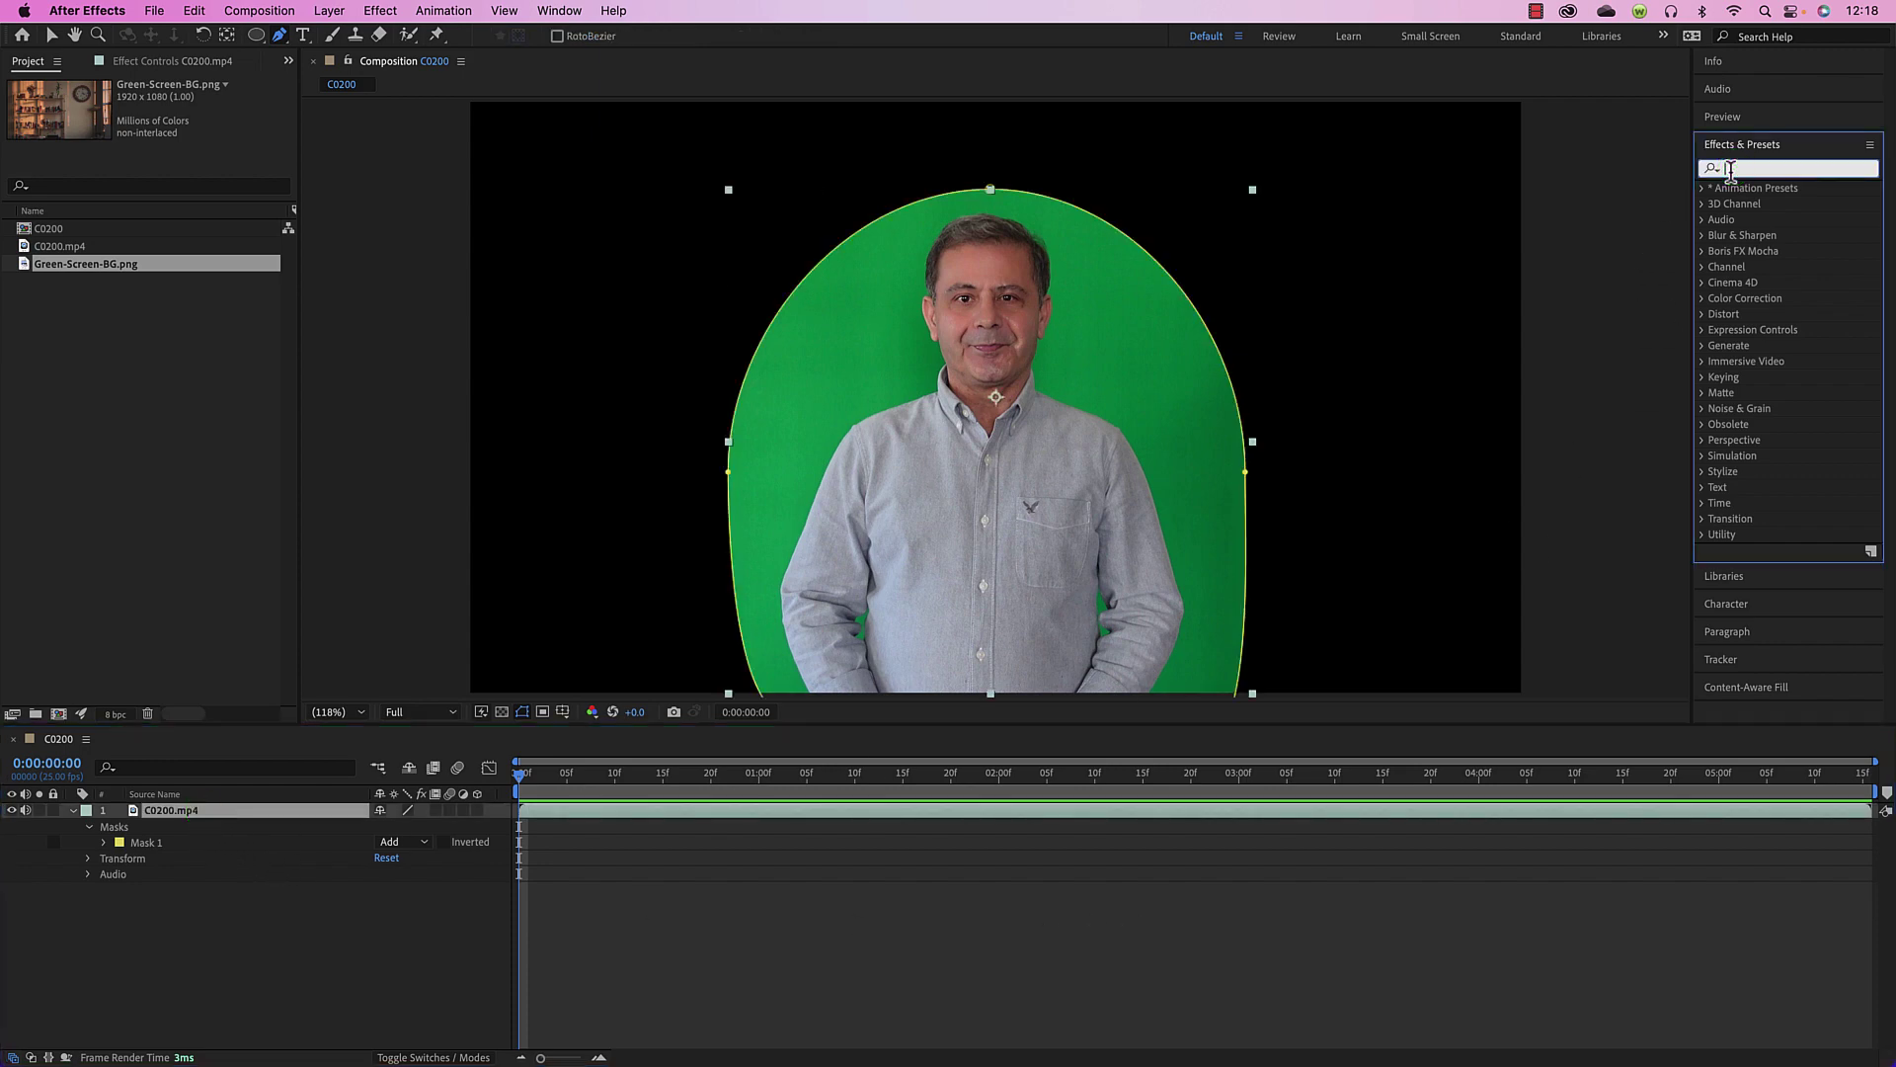
{"action": "type", "text": "key"}
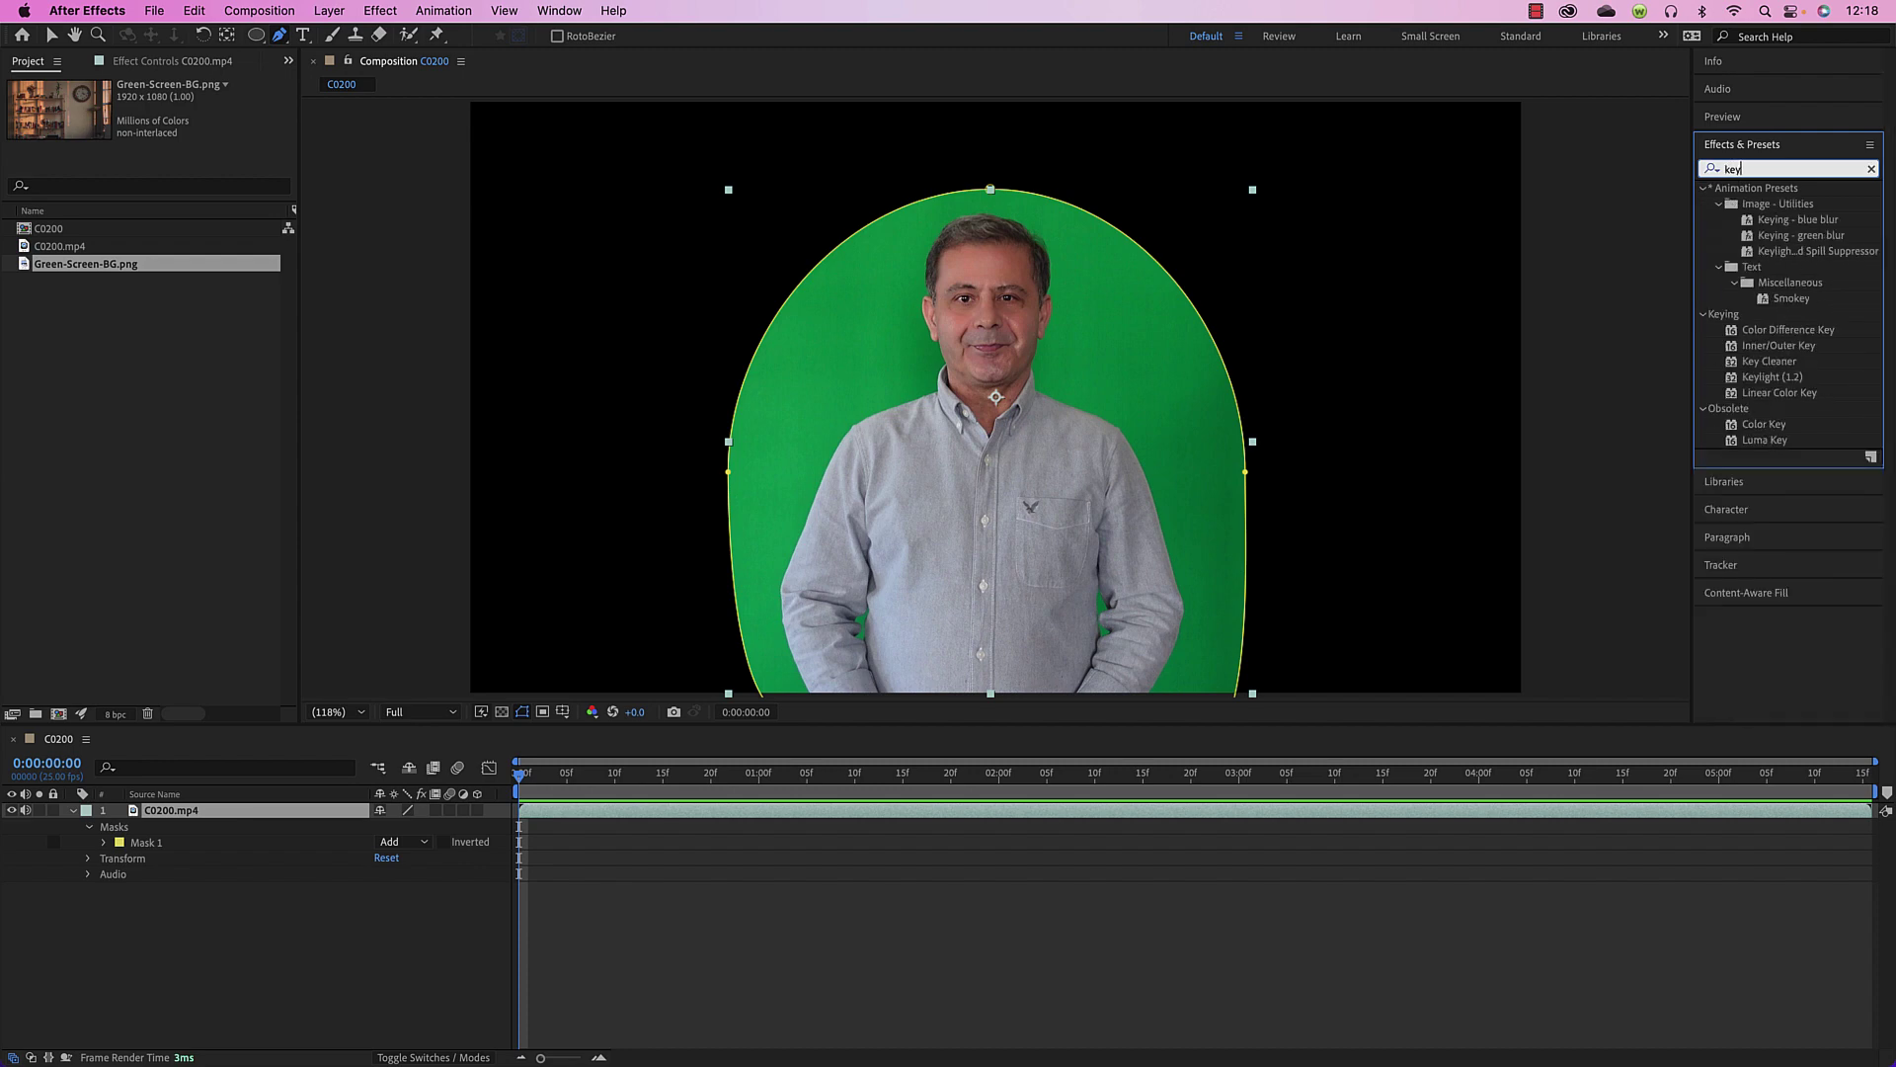
{"action": "left_click", "coordinate": [1810, 252]}
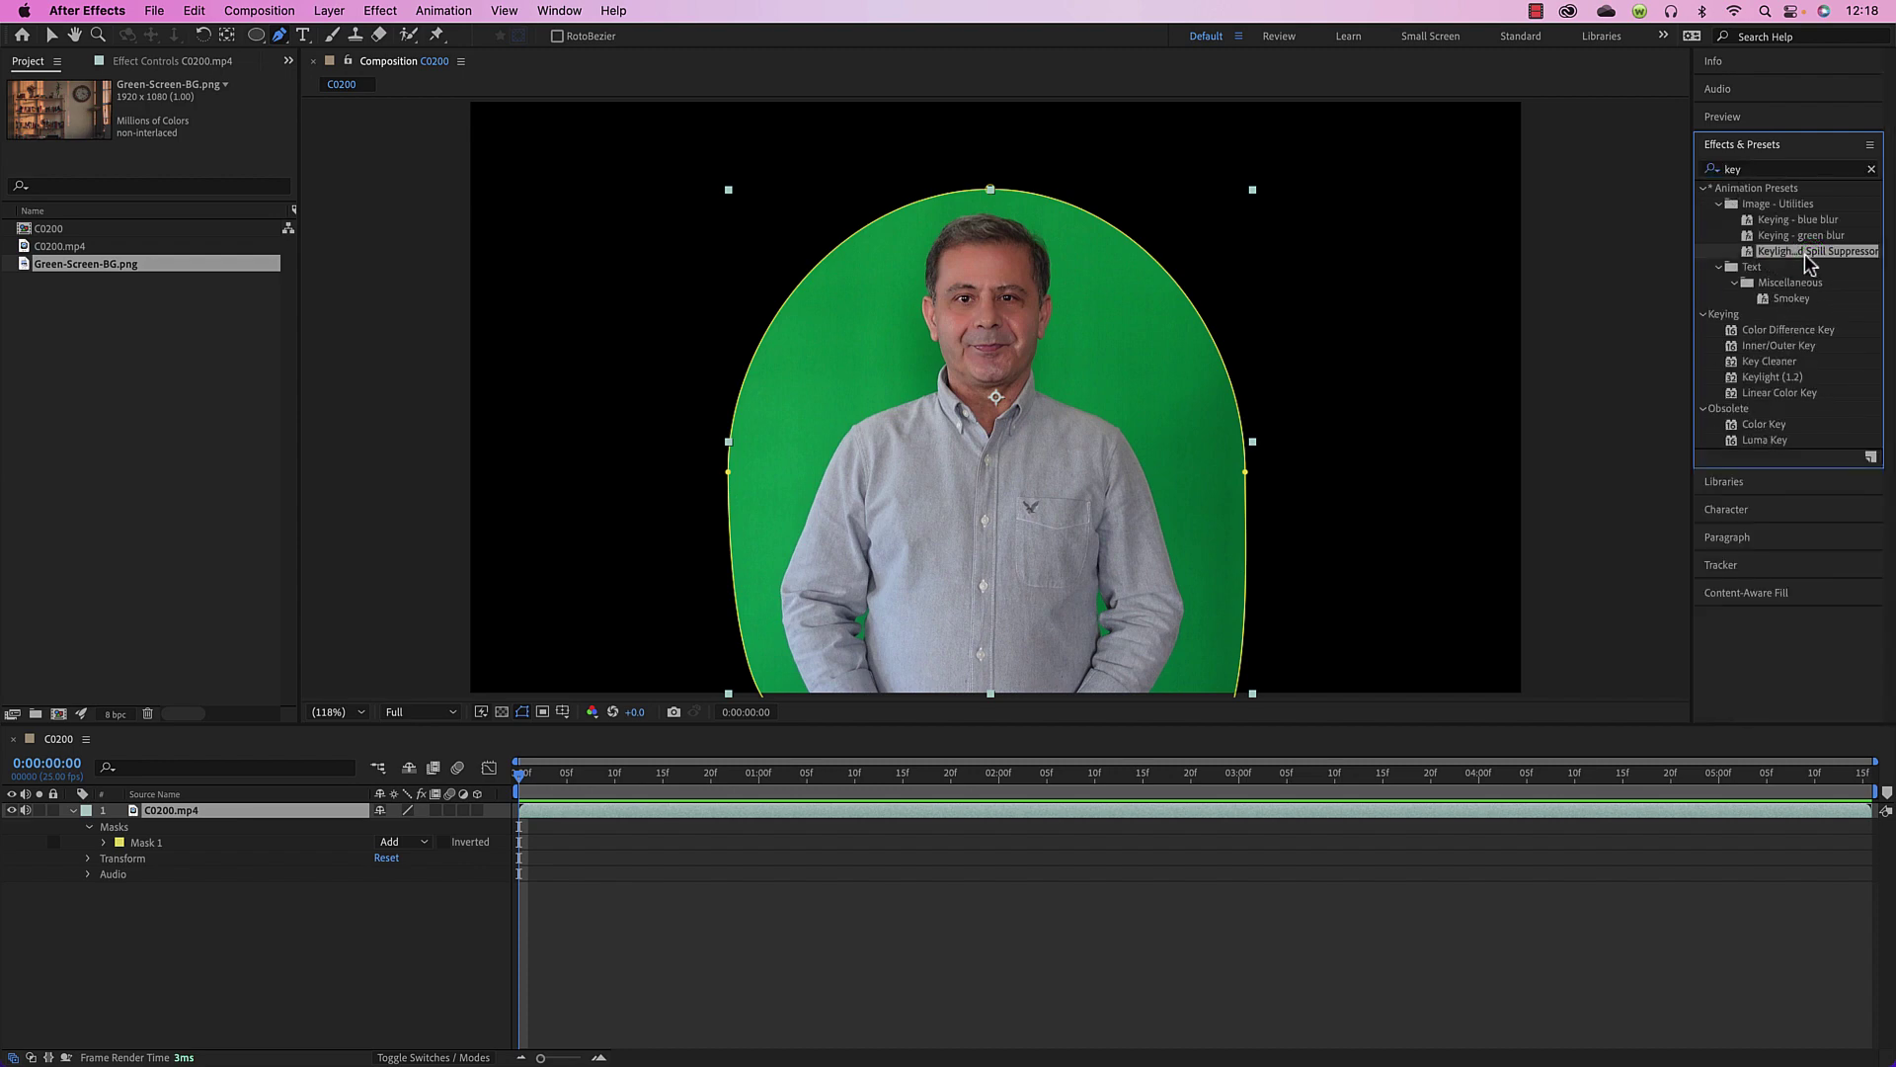
{"action": "left_click_drag", "start_coordinate": [1798, 259], "coordinate": [277, 825]}
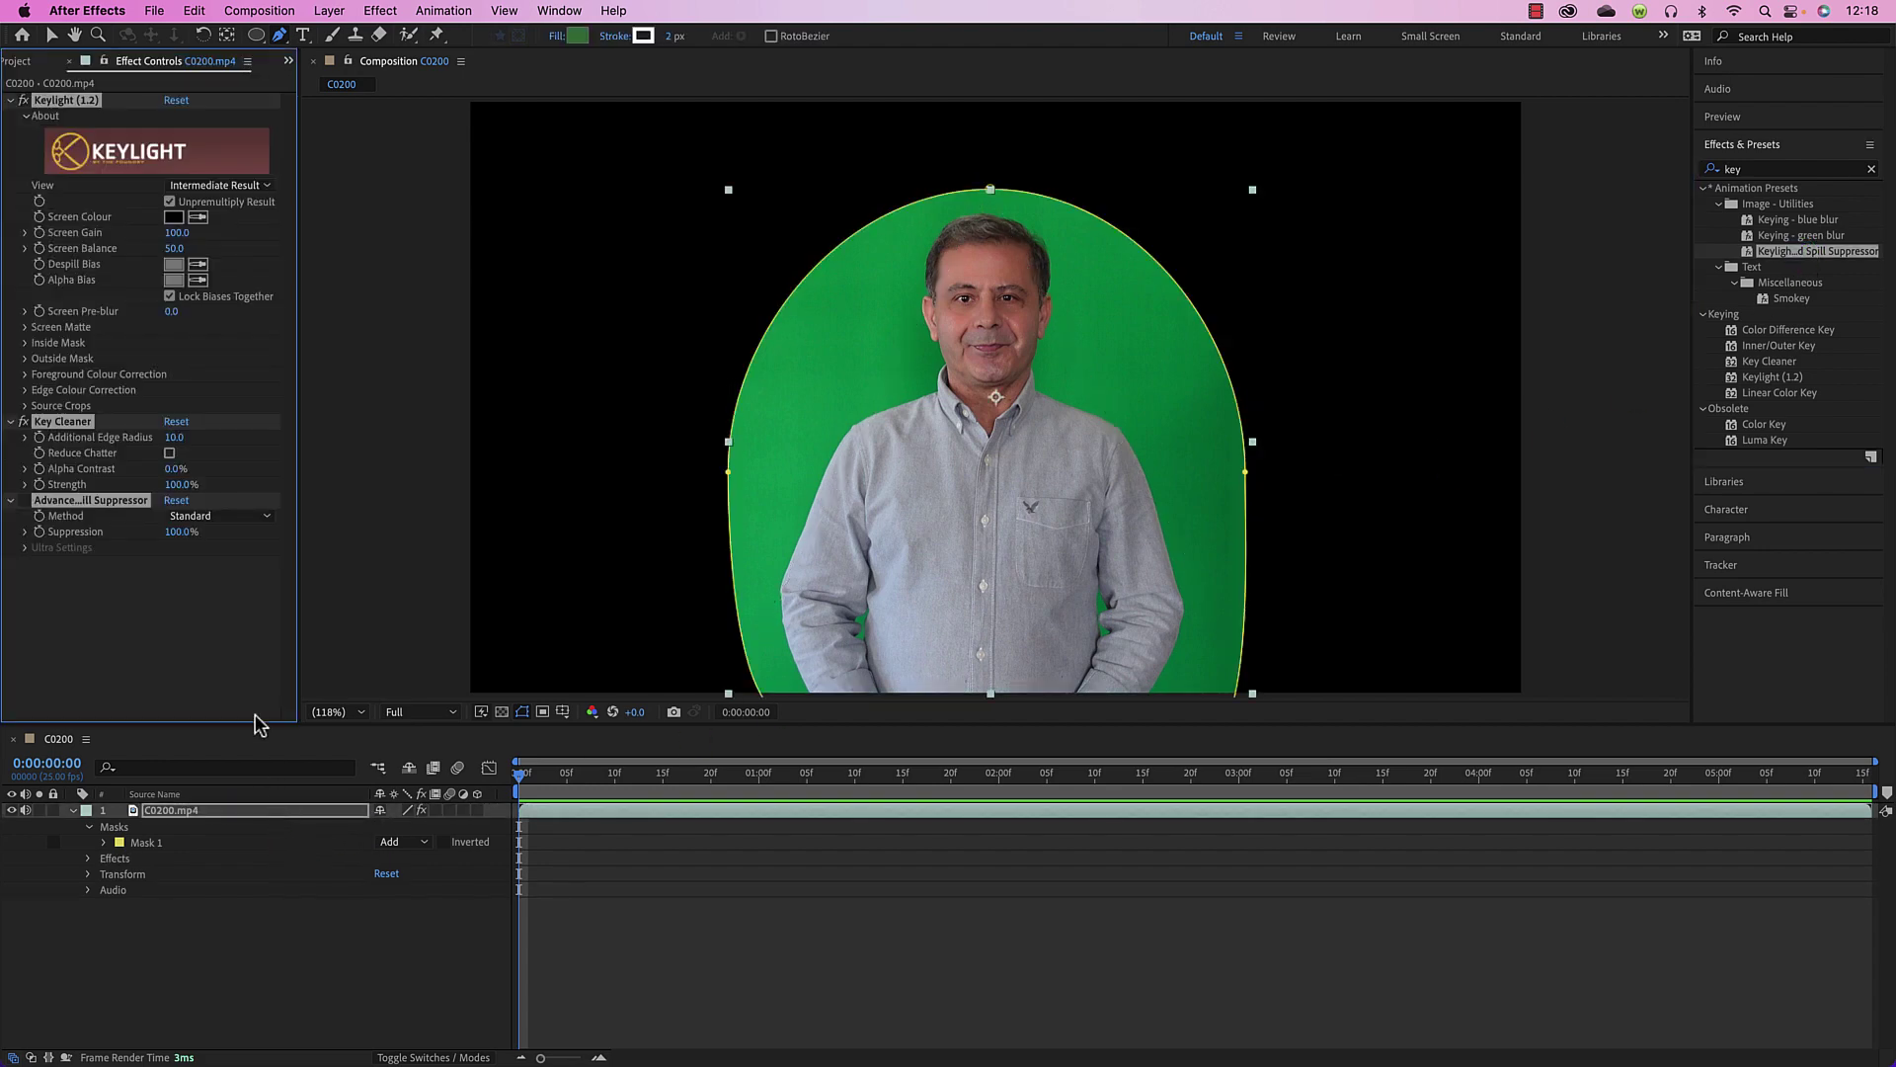
{"action": "key", "text": "v"}
{"action": "left_click", "coordinate": [11, 100], "text": "super"}
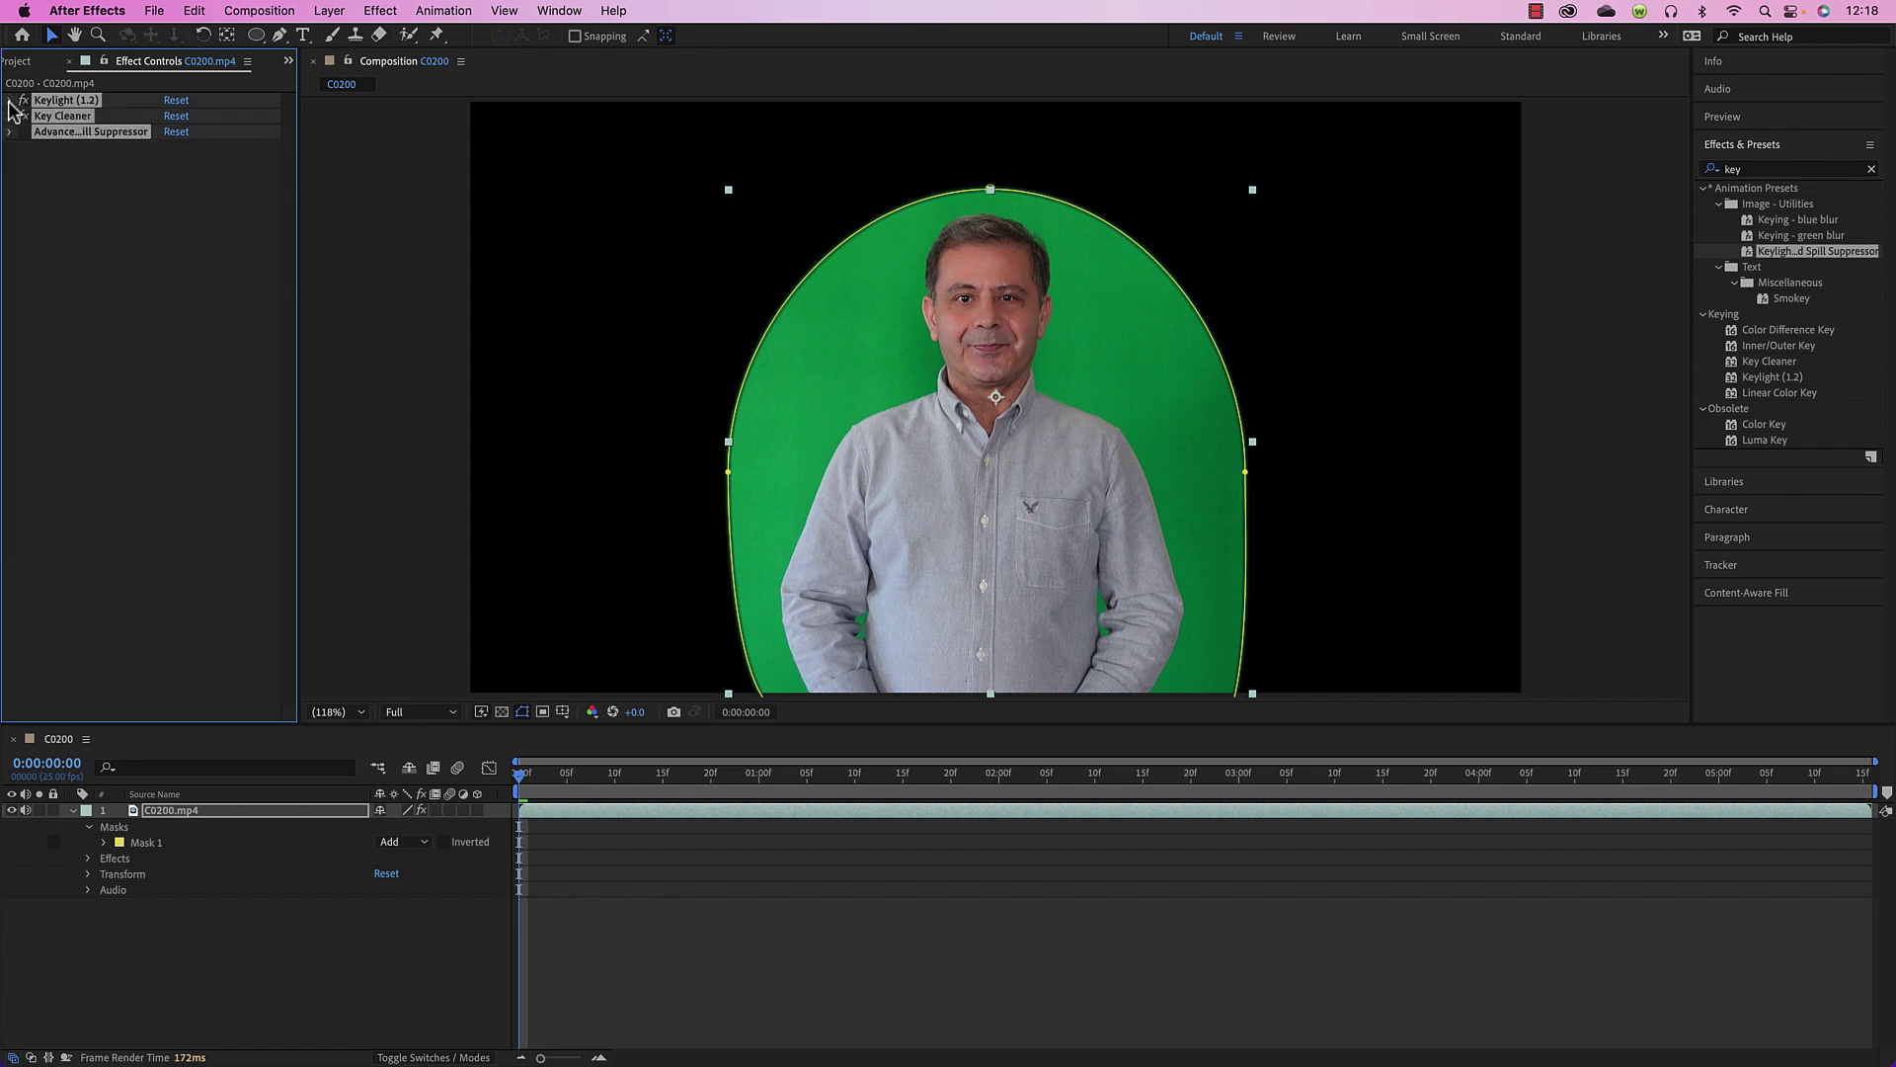
{"action": "left_click", "coordinate": [43, 168]}
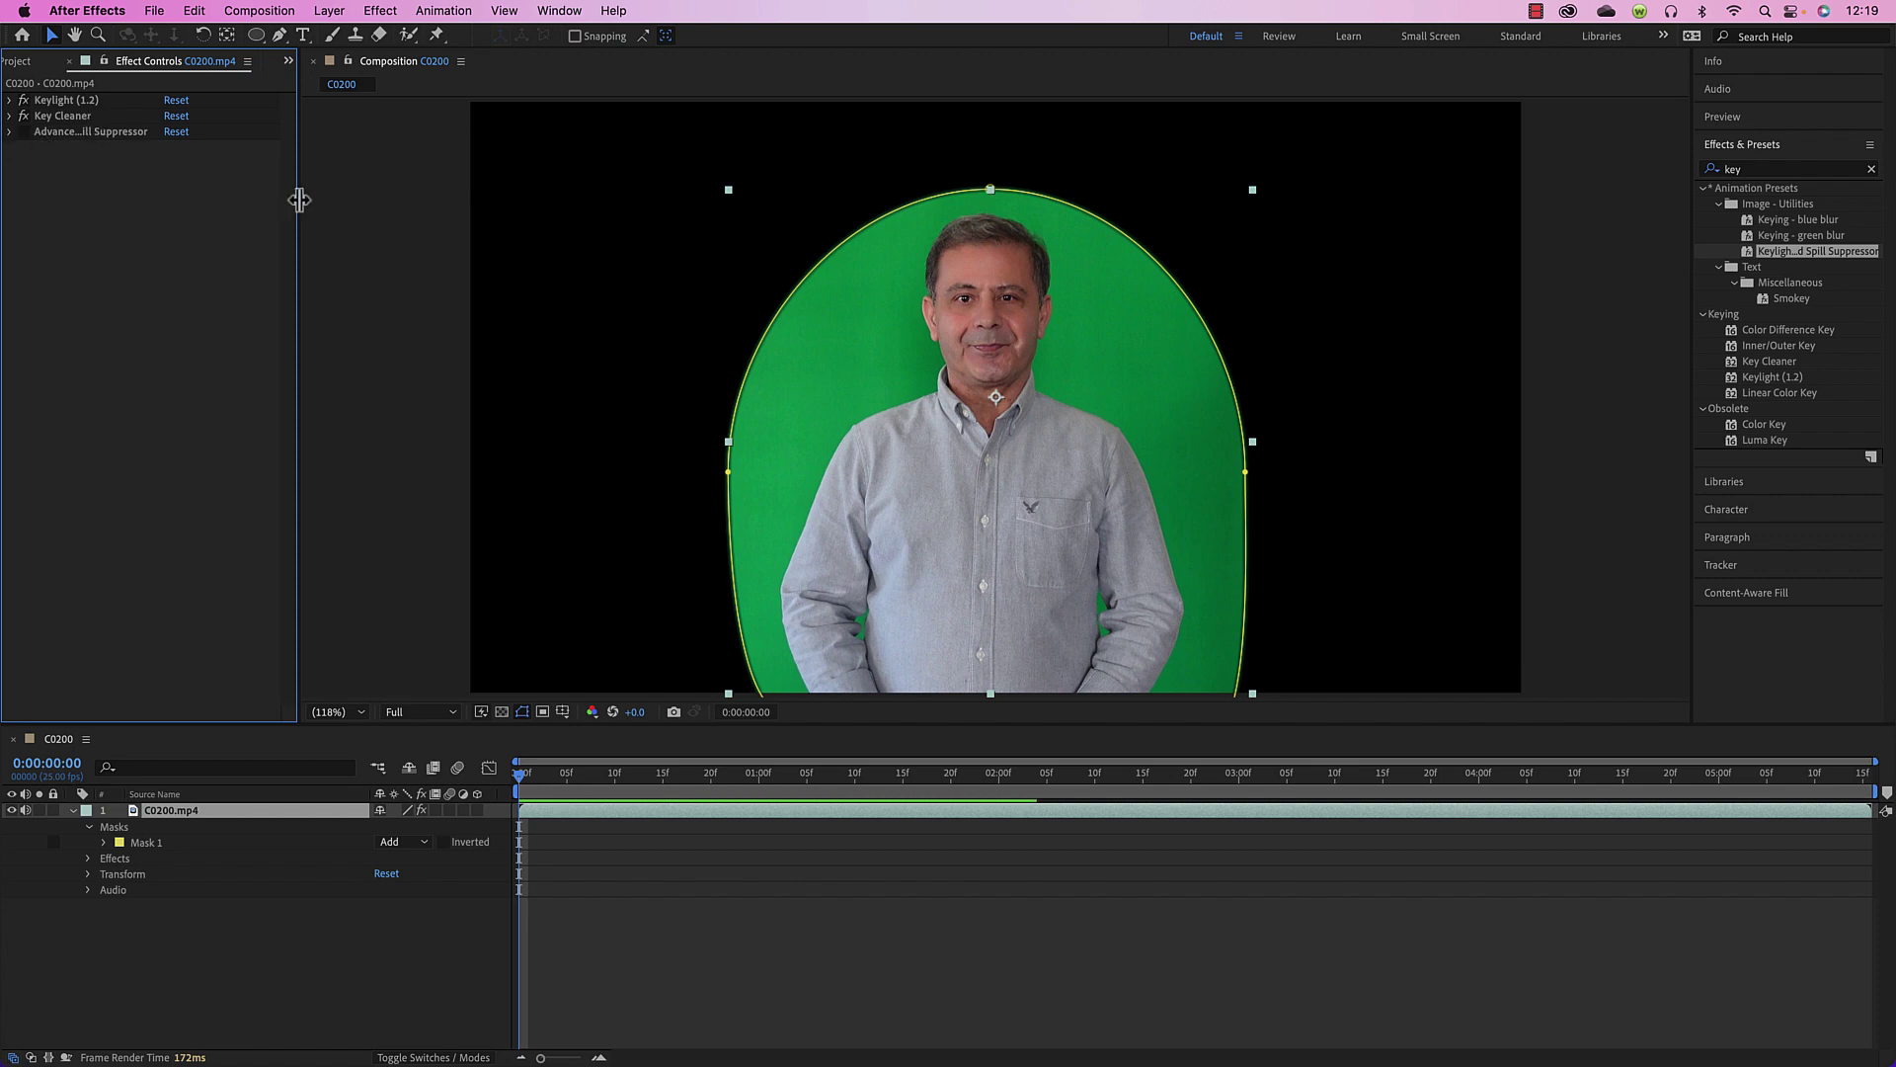
Disable Key Cleaner, expand Keylight (1.2), and open C0200.mp4 in its own Footage viewer
{"action": "left_click_drag", "start_coordinate": [299, 201], "coordinate": [335, 200]}
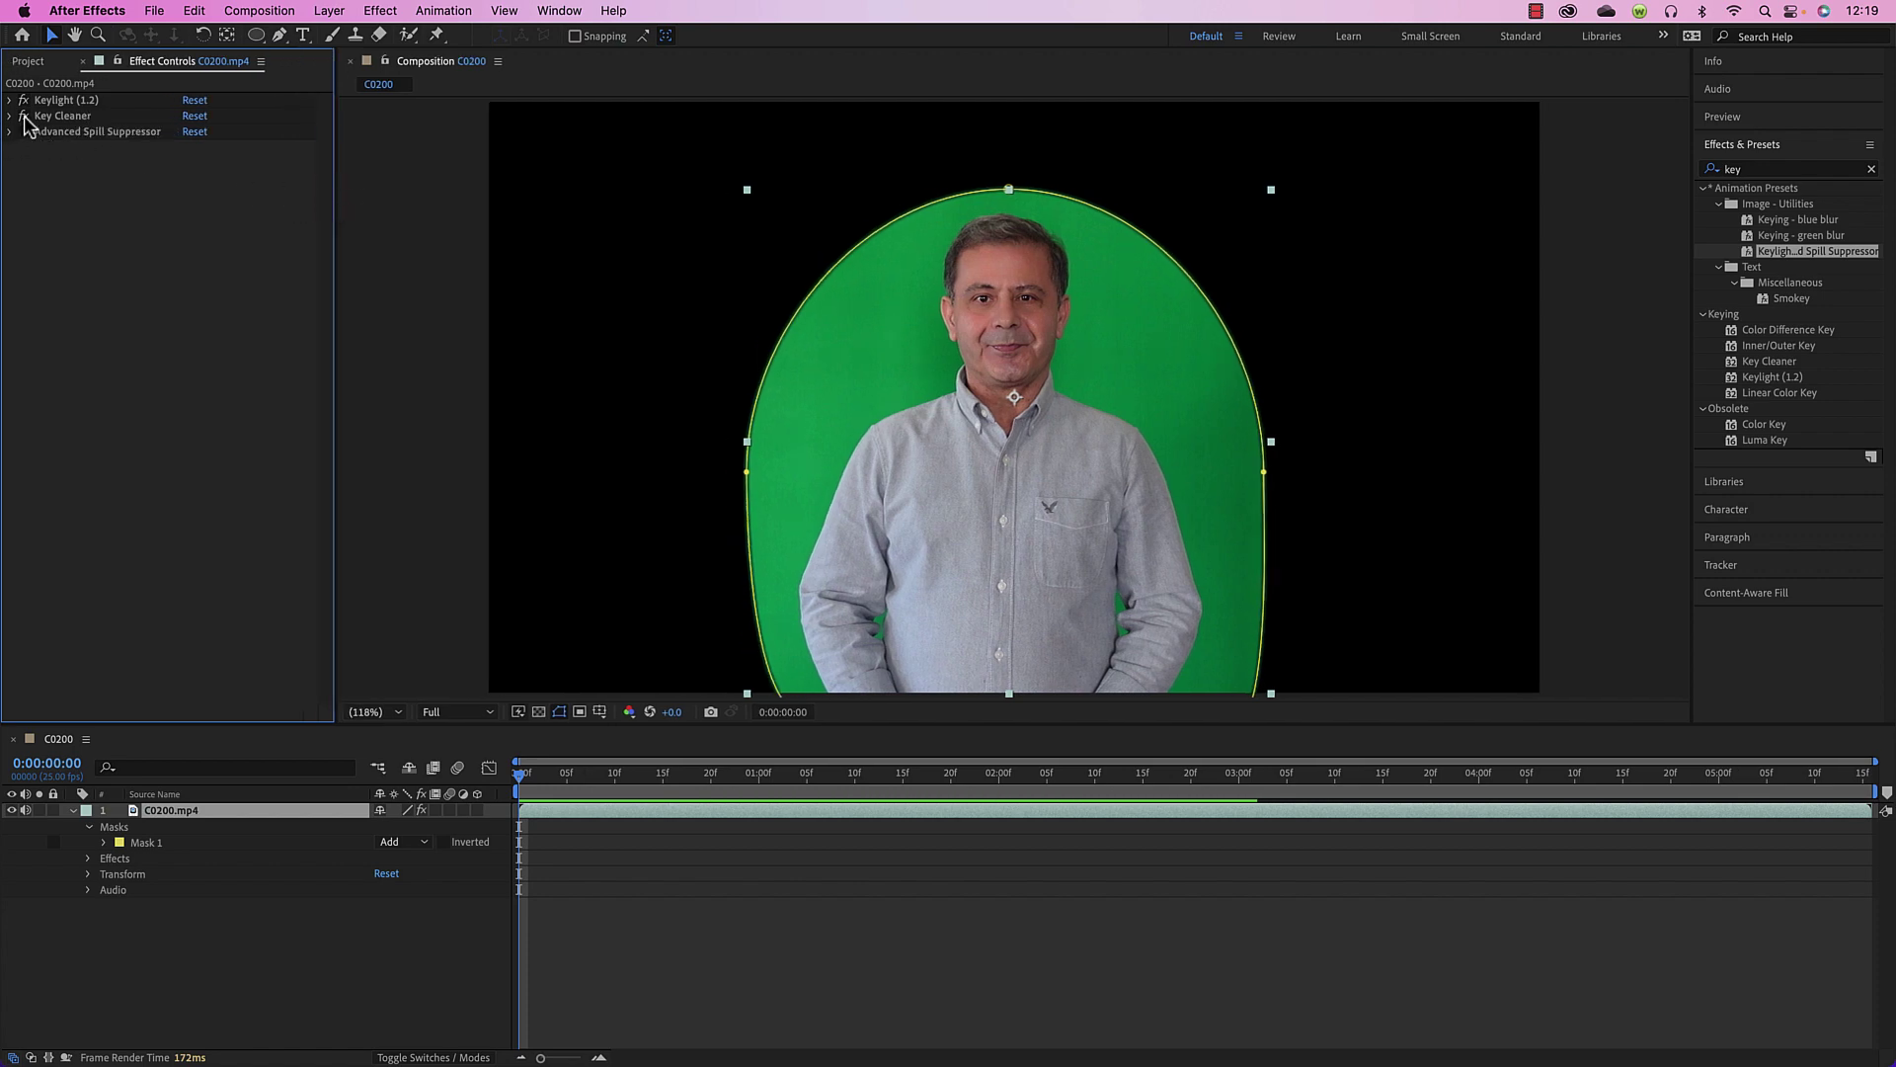
{"action": "left_click", "coordinate": [23, 116]}
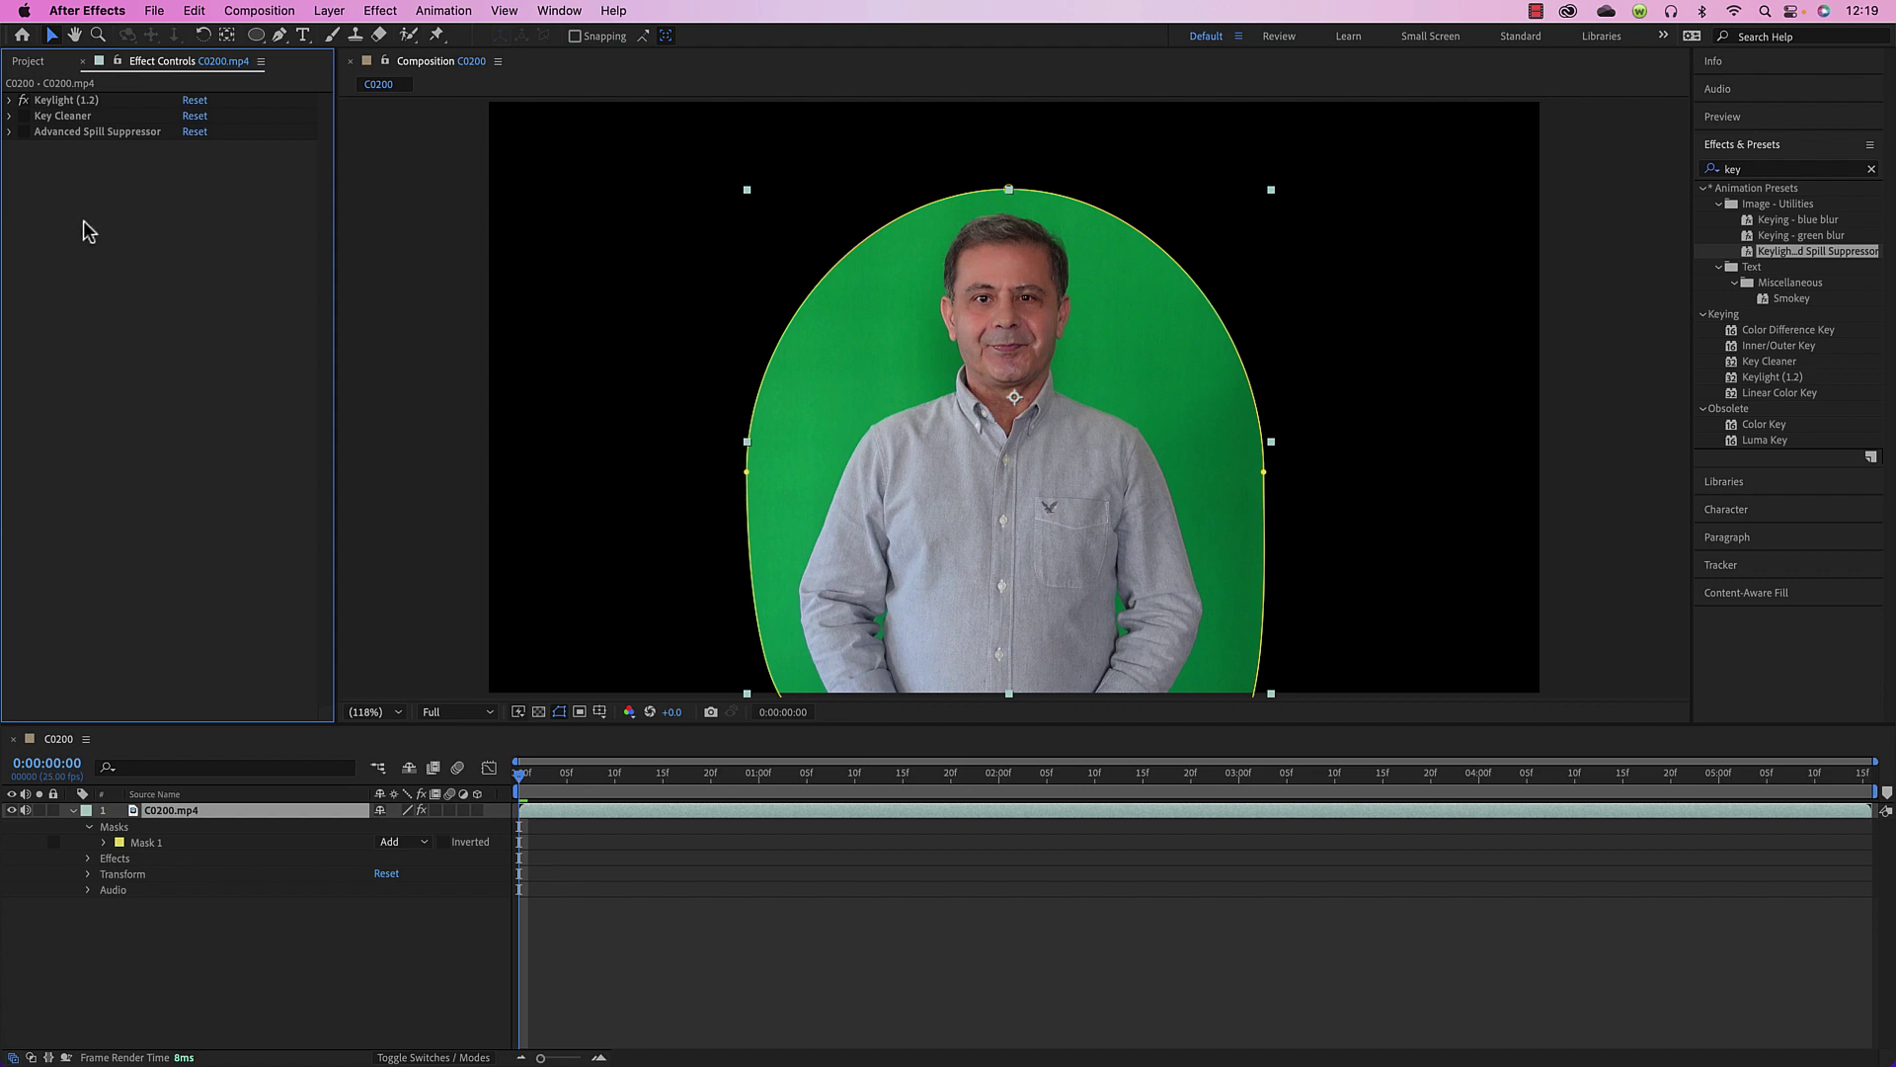
{"action": "left_click", "coordinate": [10, 101]}
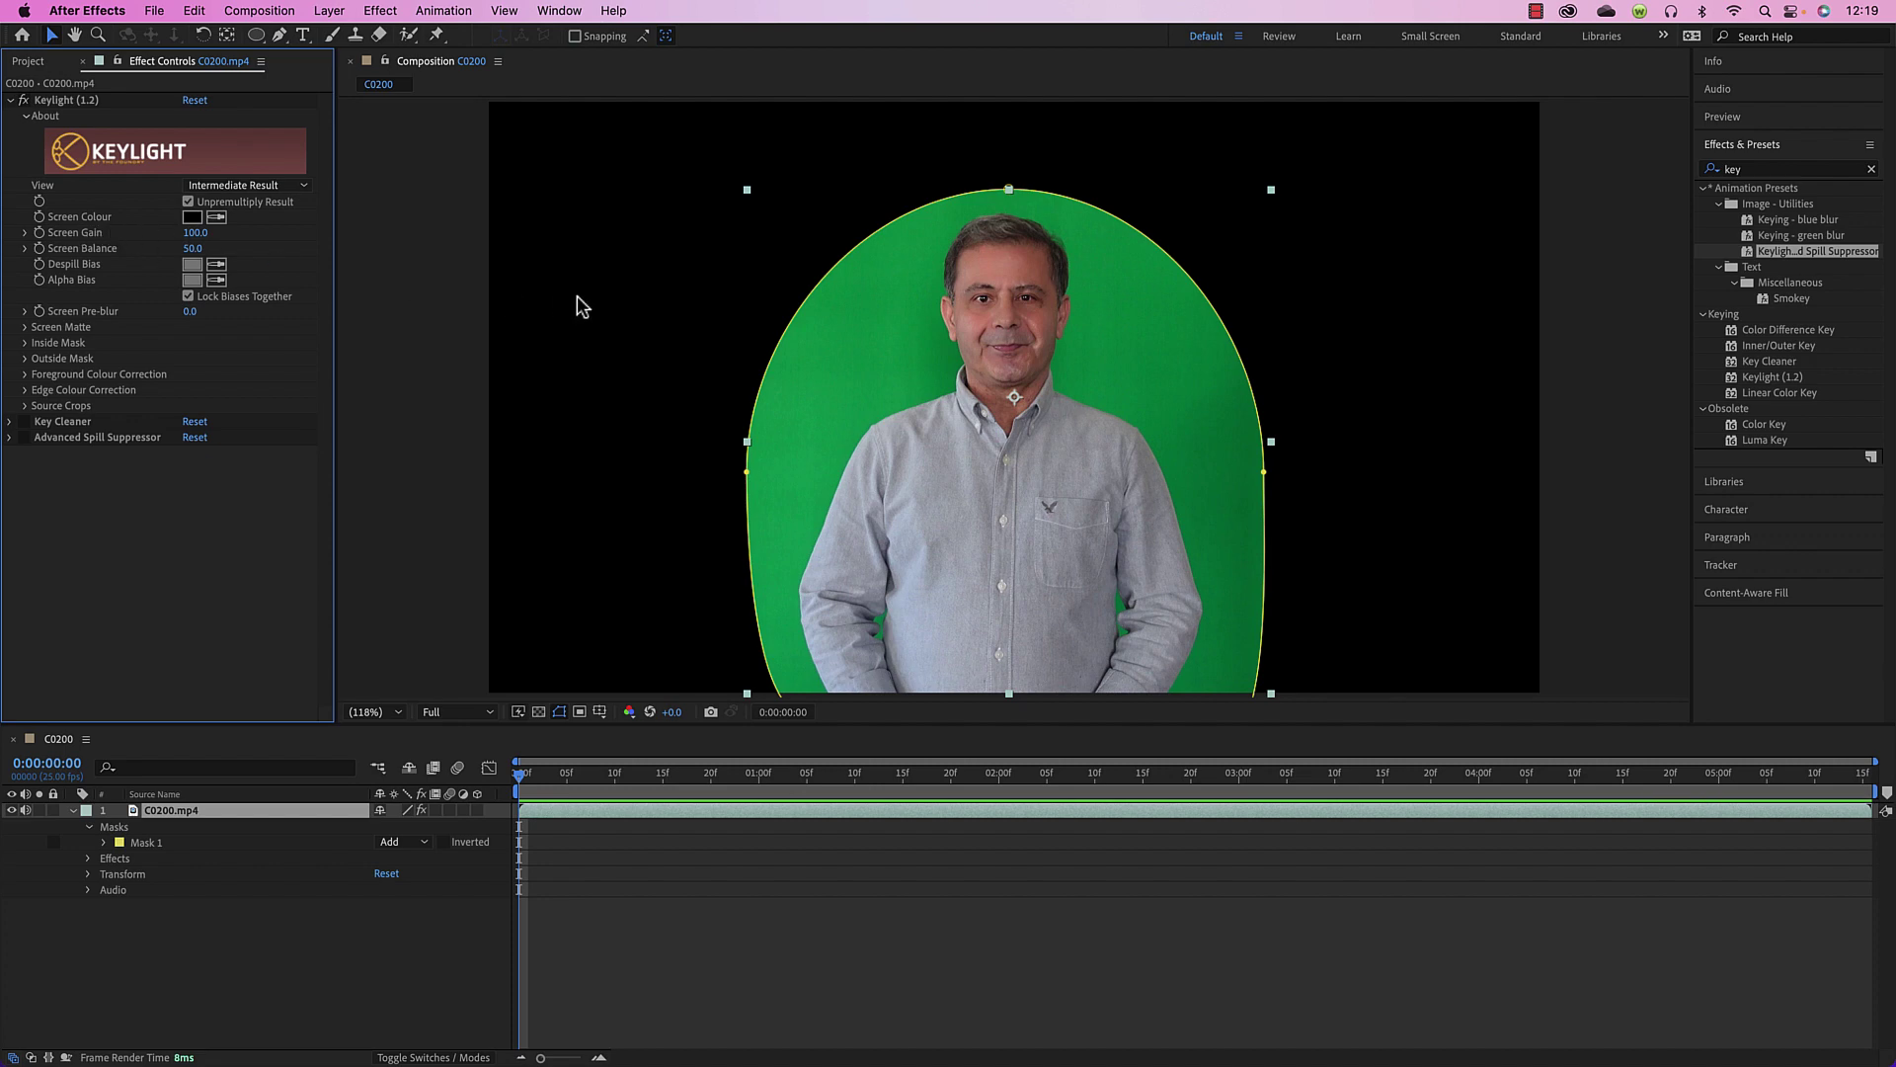
{"action": "left_click", "coordinate": [45, 65]}
{"action": "double_click", "coordinate": [123, 247]}
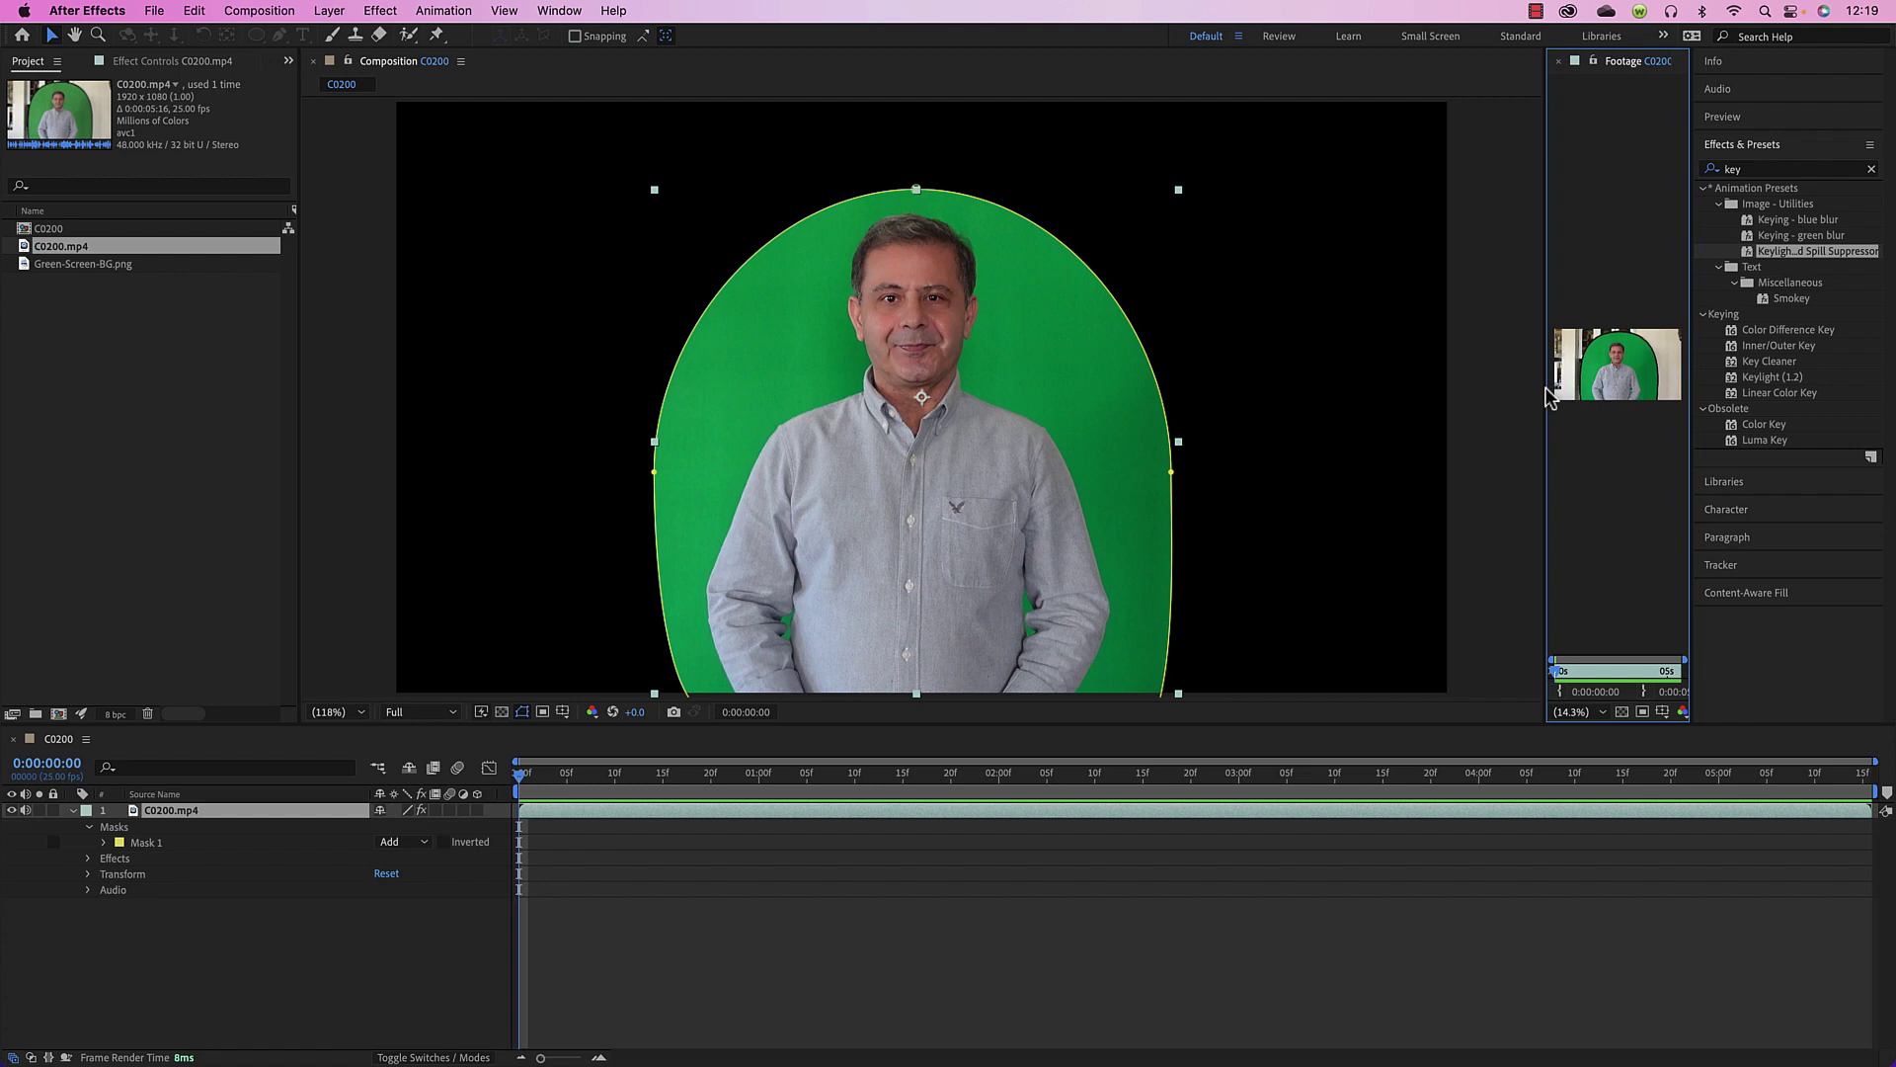
Widen the footage viewer and activate the Screen Colour eyedropper in Keylight (1.2)'s Effect Controls
{"action": "left_click_drag", "start_coordinate": [1546, 395], "coordinate": [1055, 419]}
{"action": "left_click", "coordinate": [452, 654]}
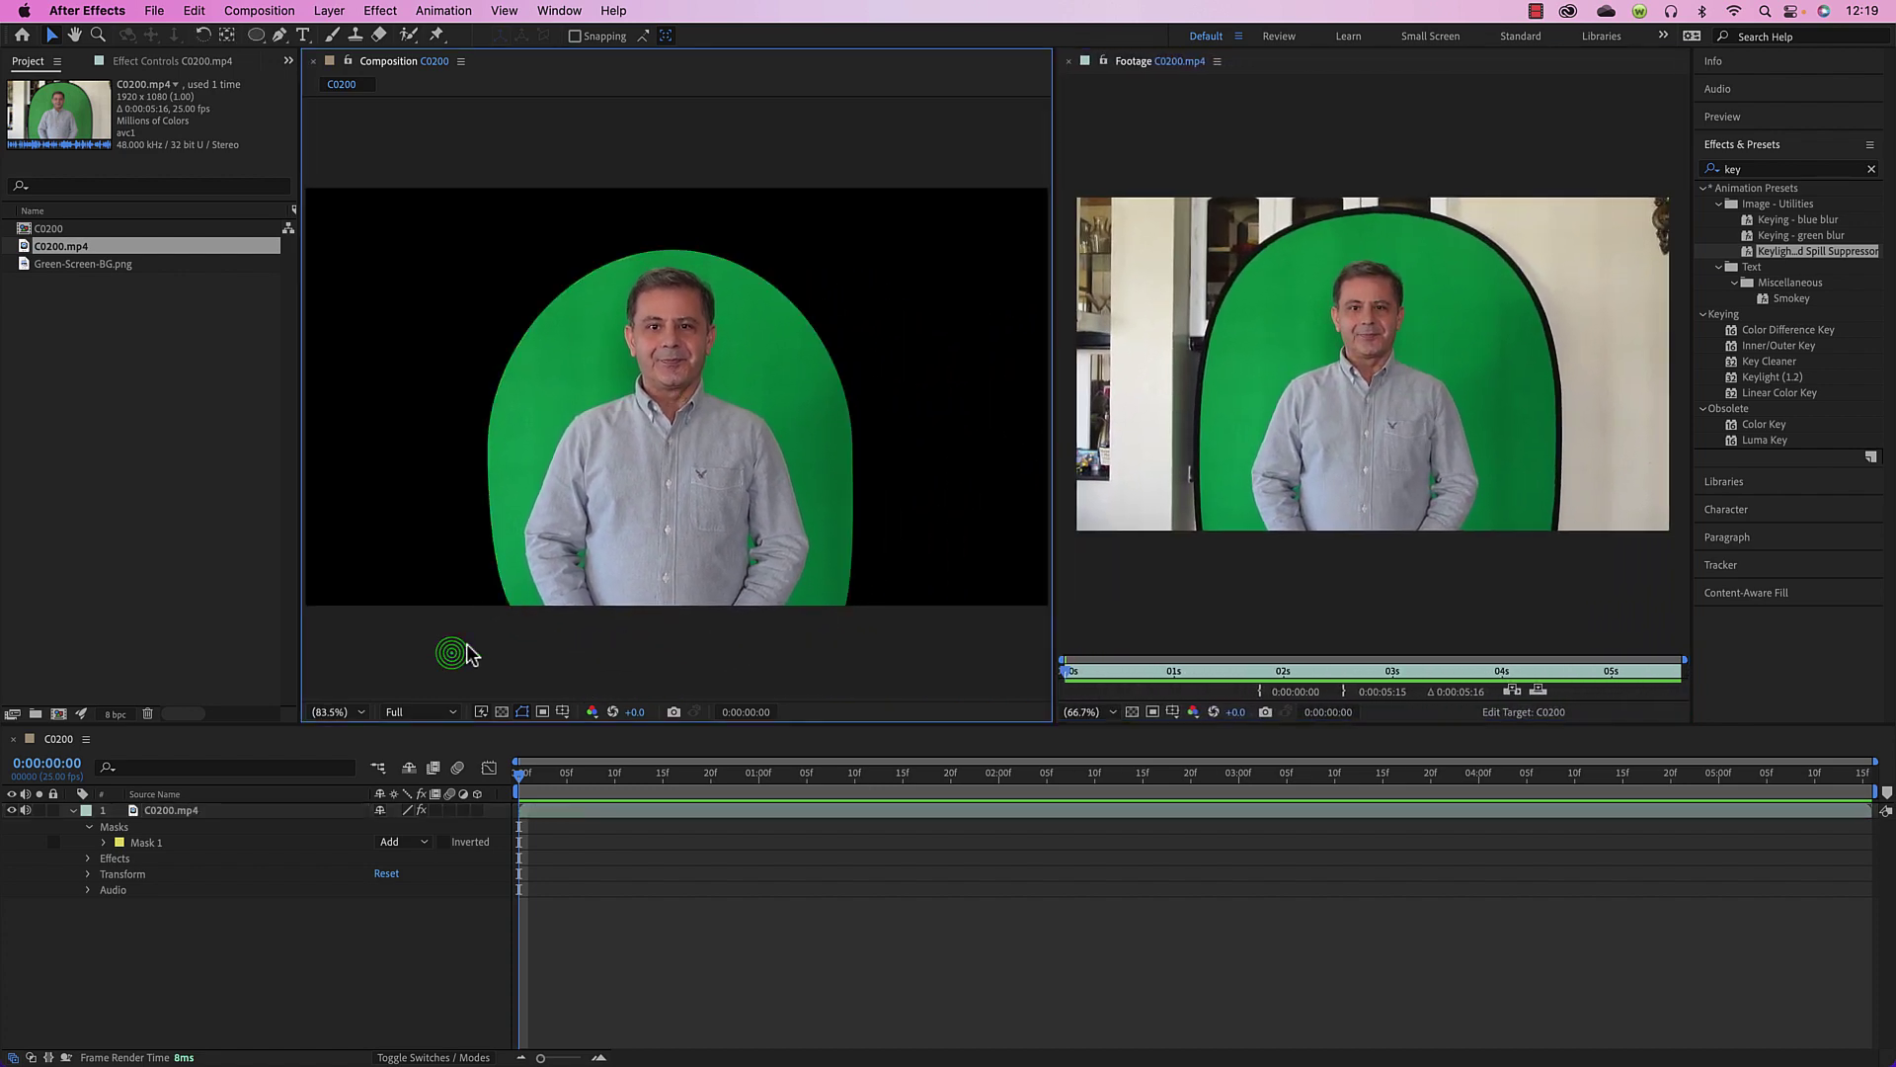
{"action": "left_click", "coordinate": [170, 63]}
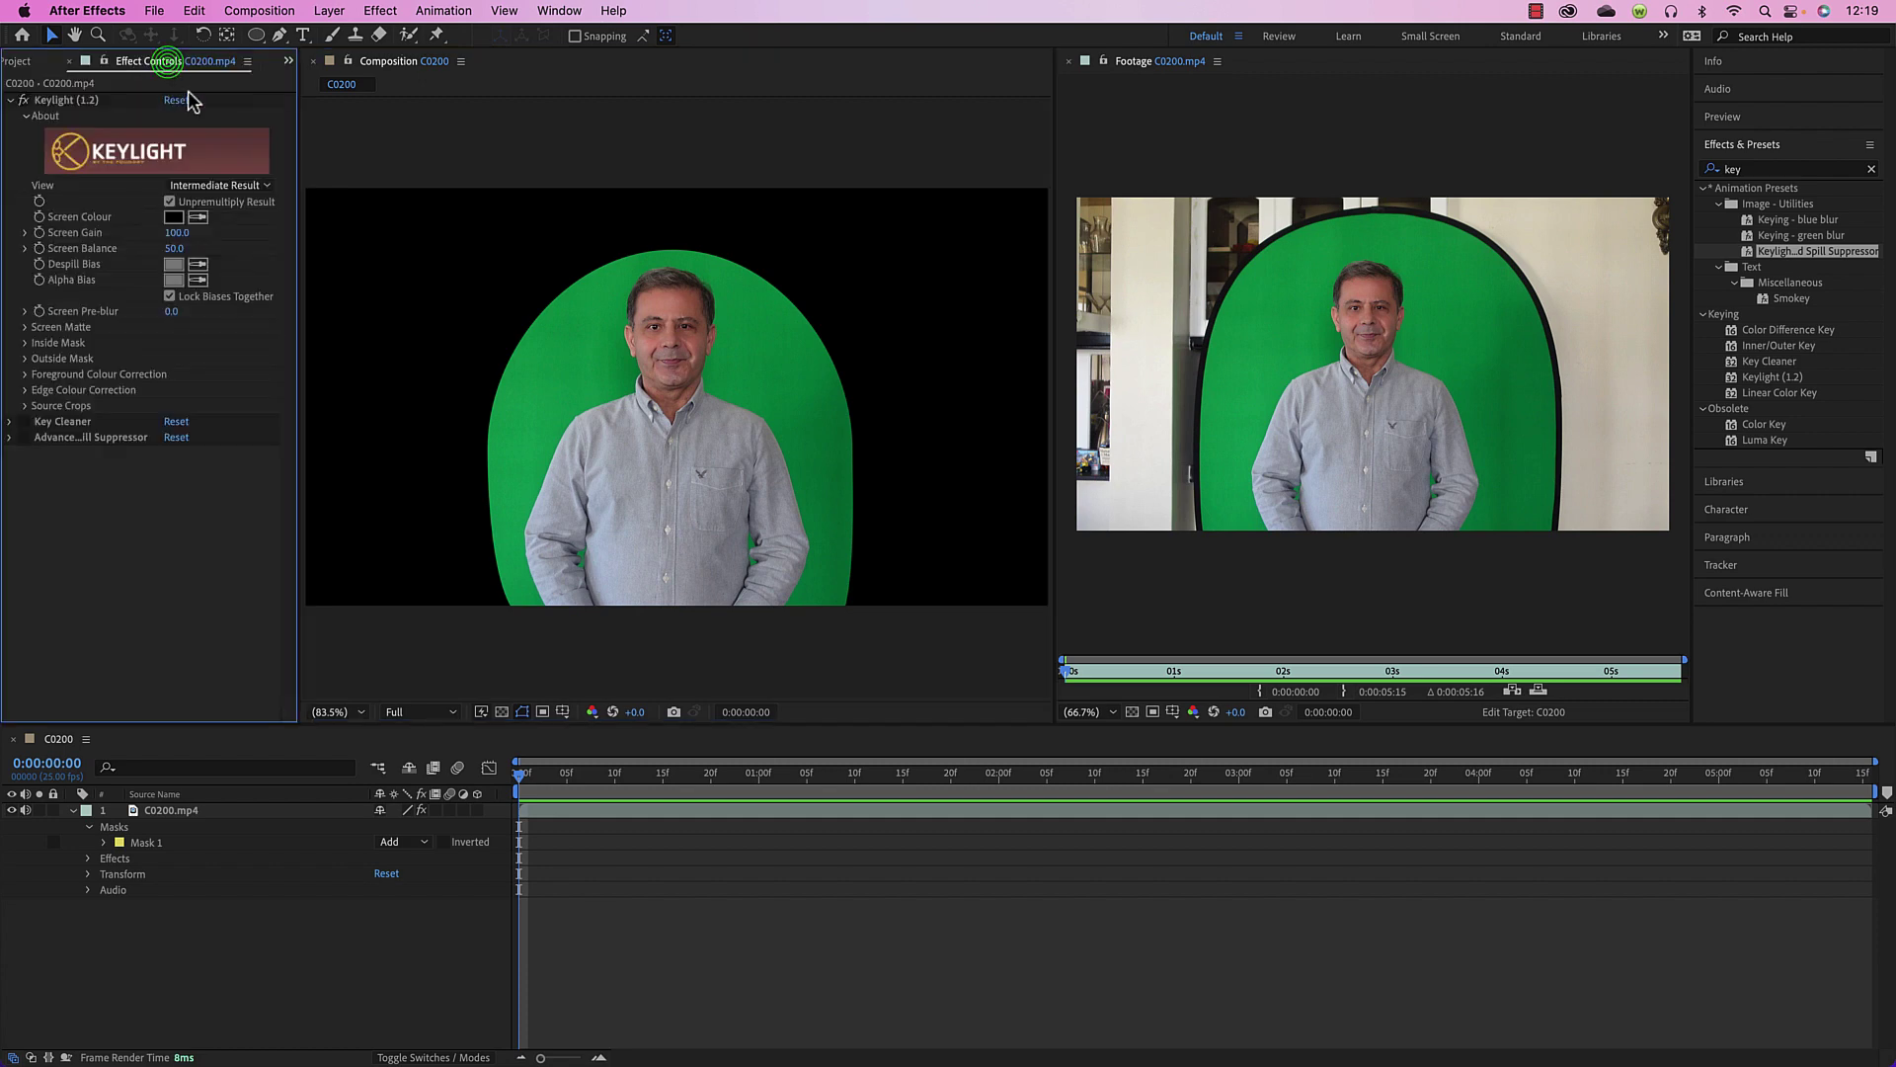
{"action": "left_click", "coordinate": [198, 217]}
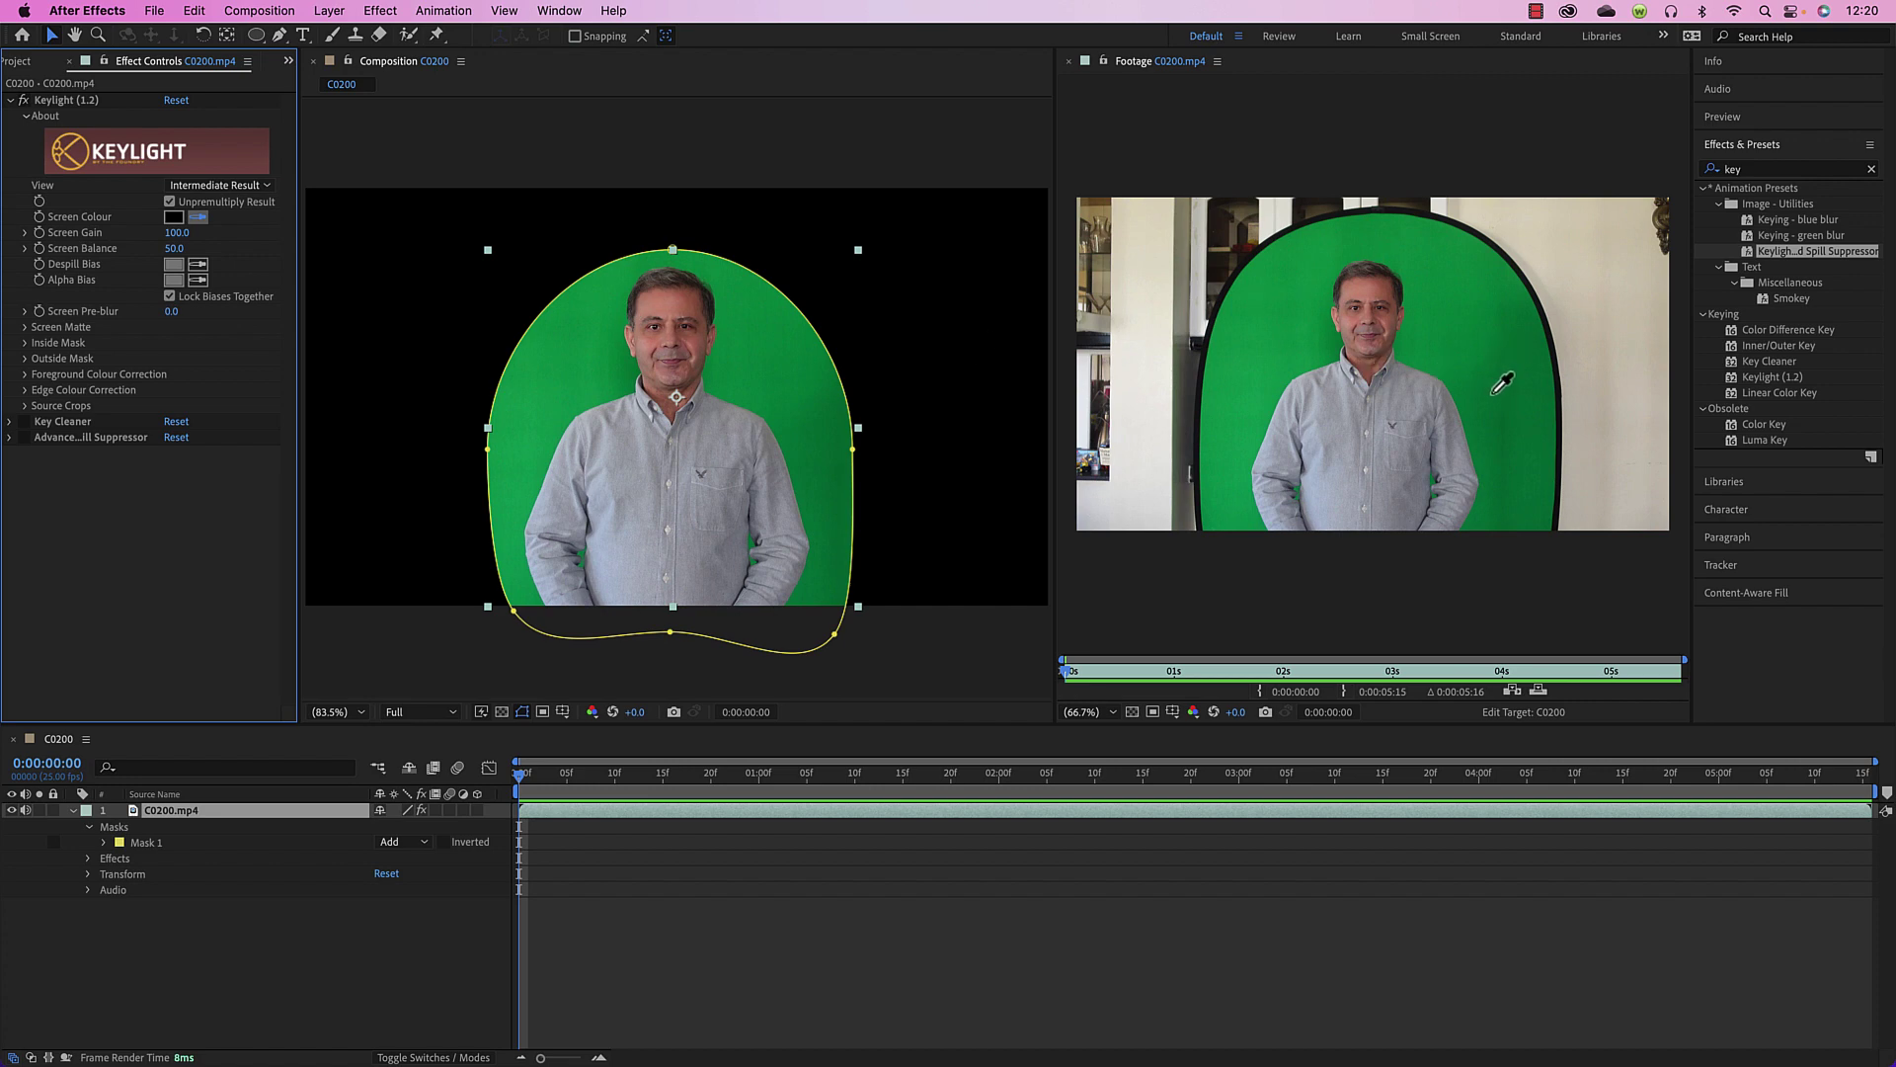
Sample the green screen as Keylight's Screen Colour until the key is clean, then close the Footage viewer
{"action": "left_click", "coordinate": [1427, 302]}
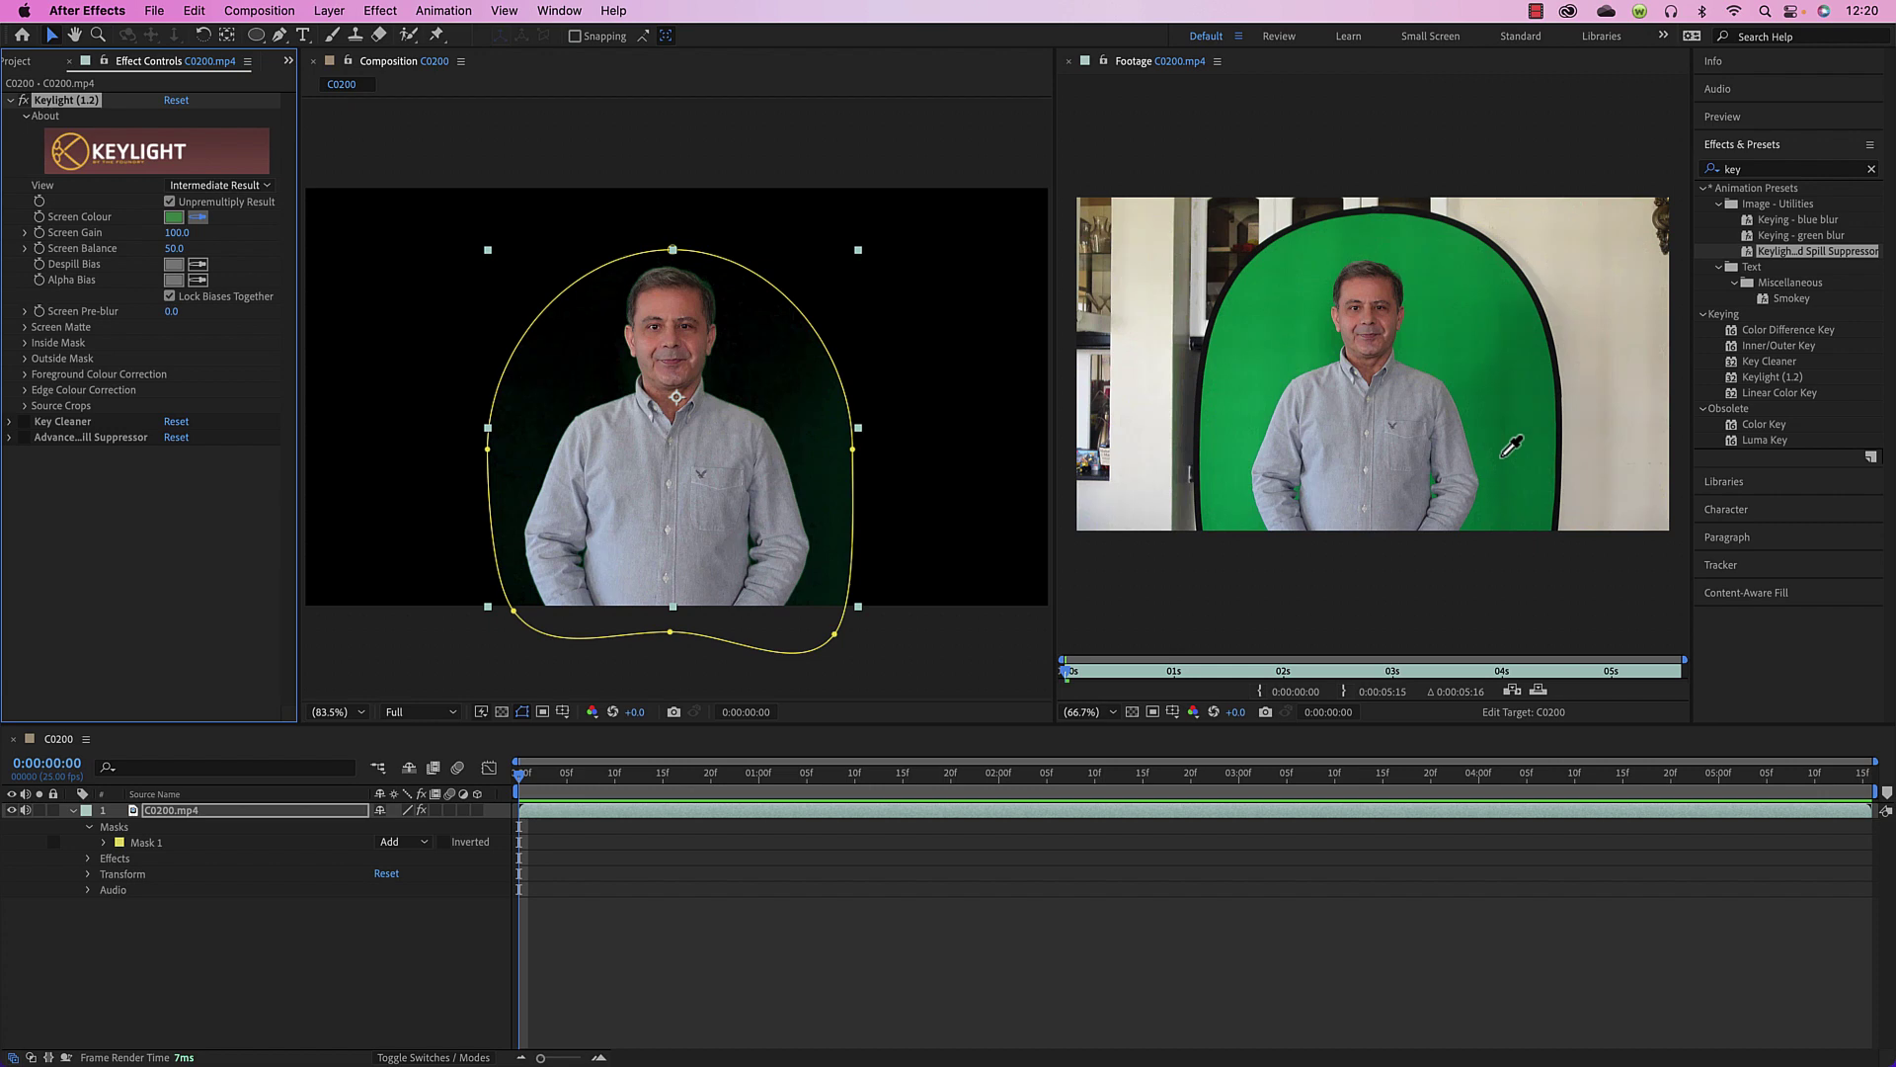
{"action": "left_click", "coordinate": [1355, 415]}
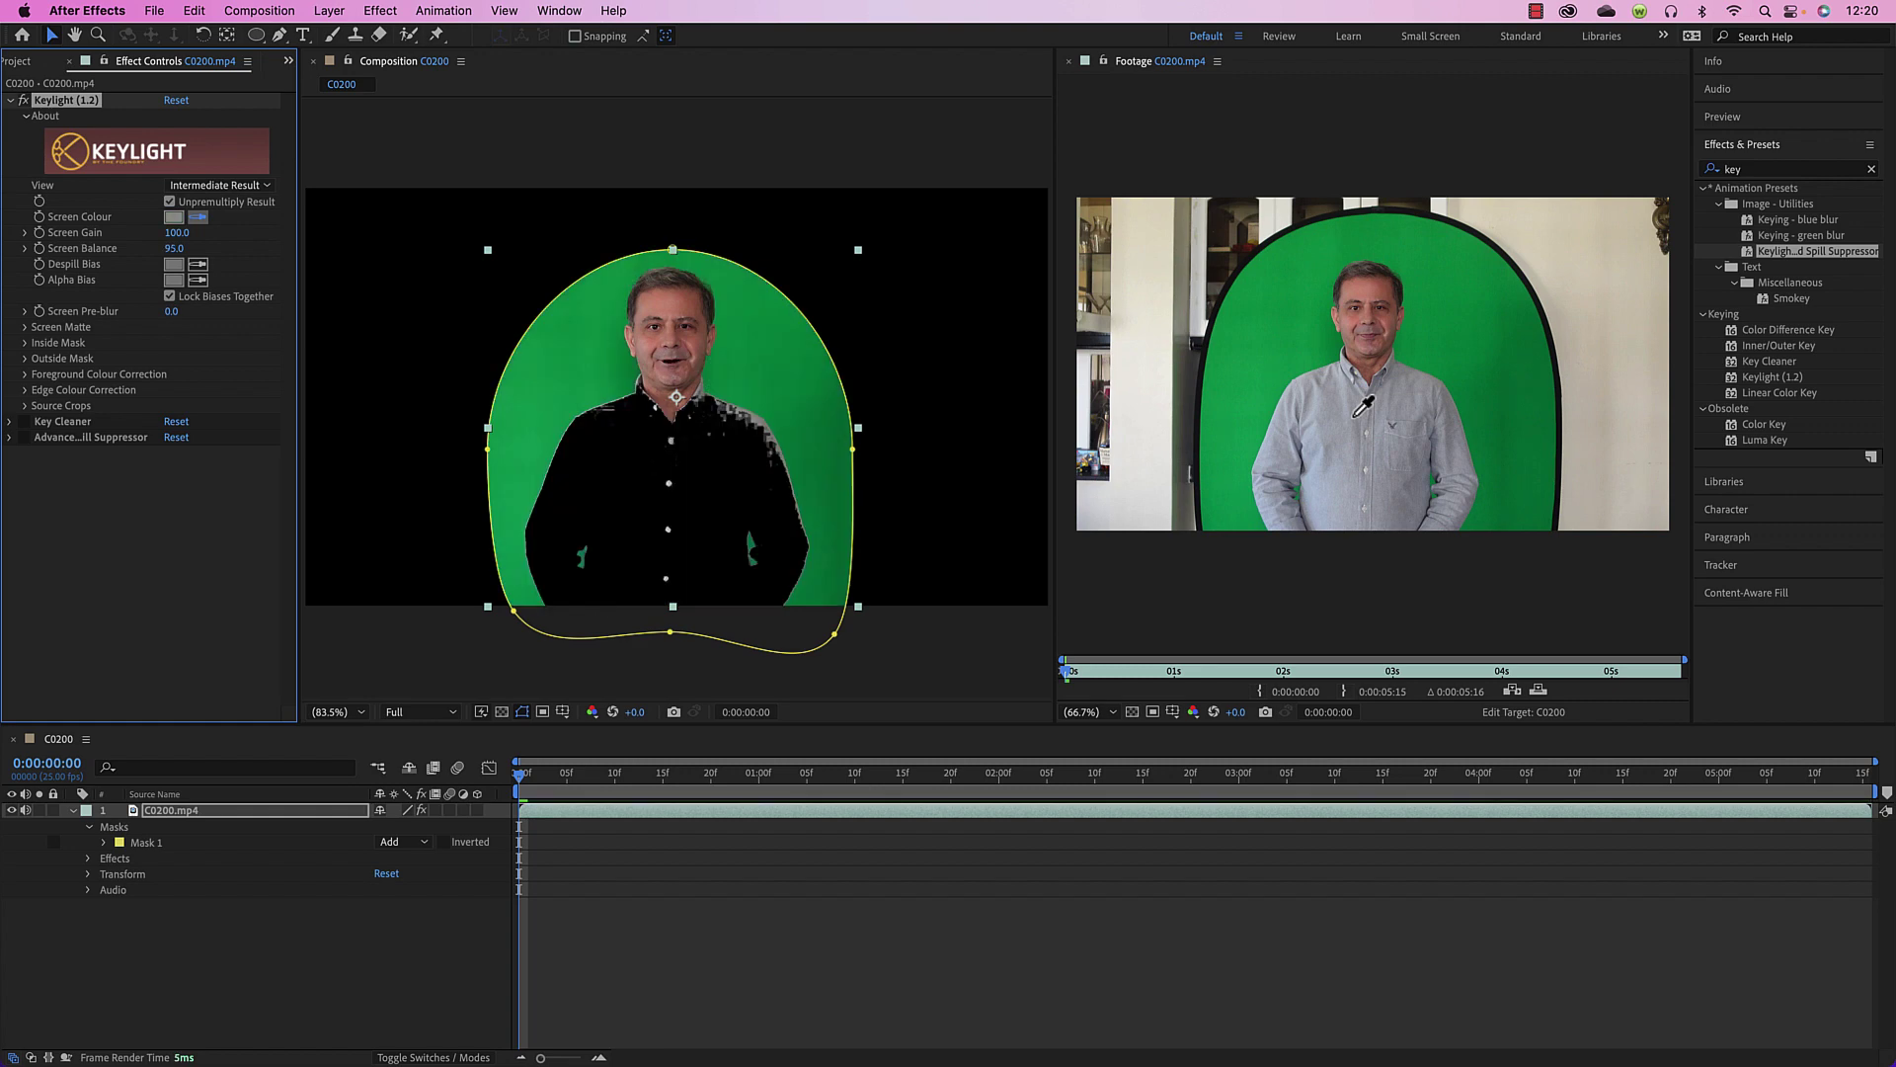
{"action": "left_click", "coordinate": [1512, 440]}
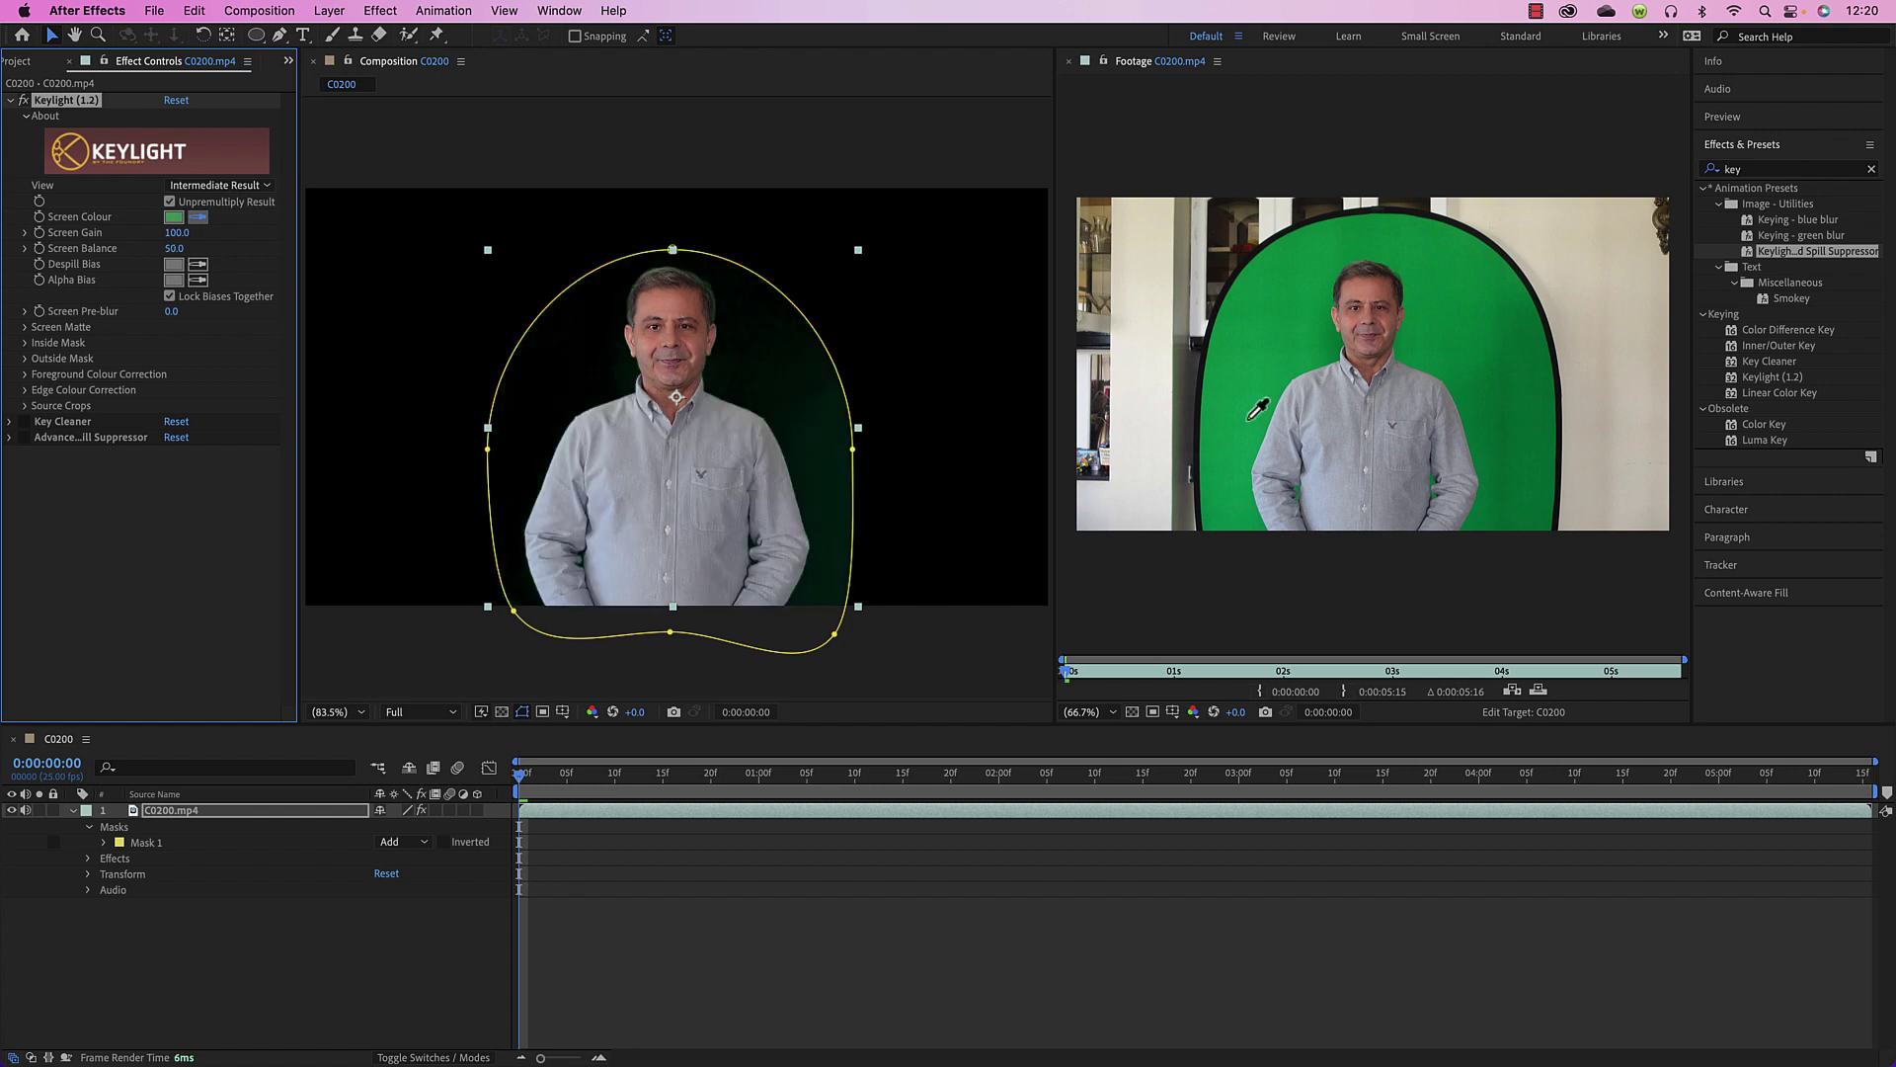
{"action": "left_click", "coordinate": [1504, 426]}
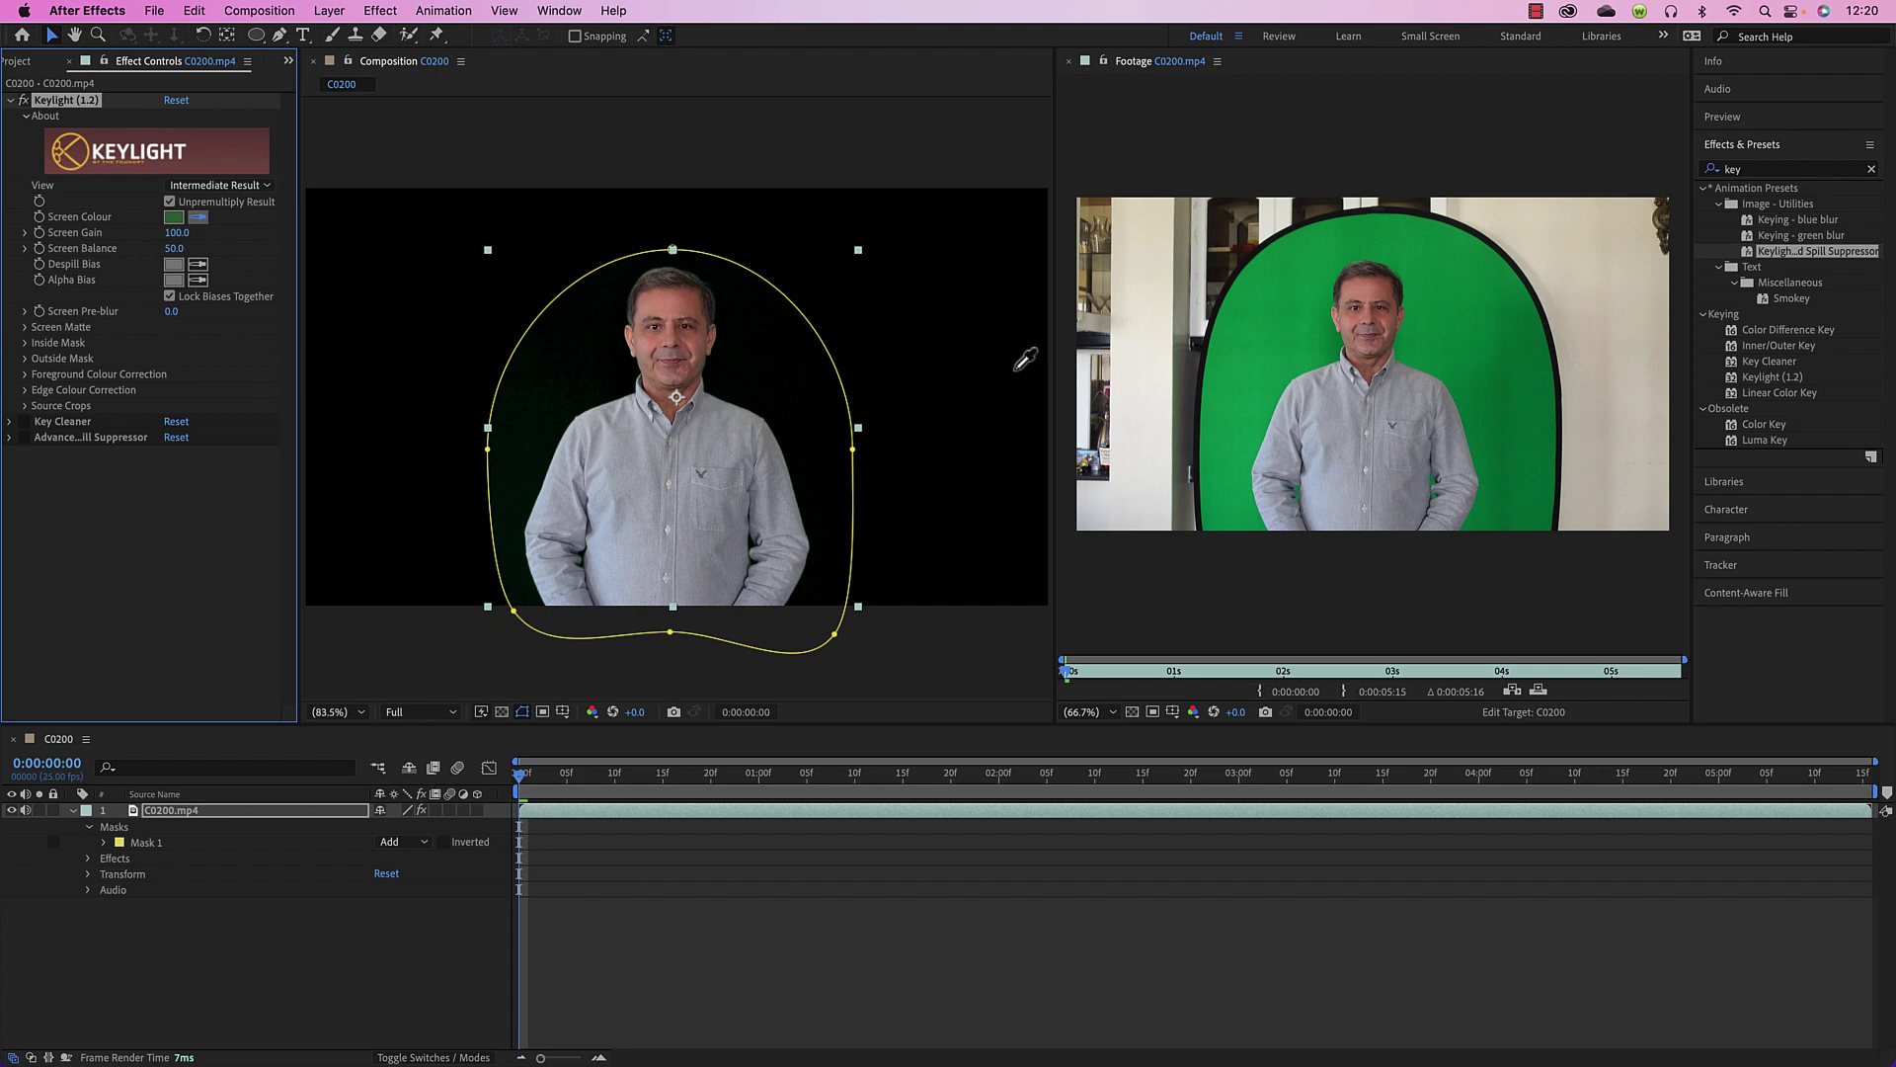
{"action": "left_click", "coordinate": [1503, 438]}
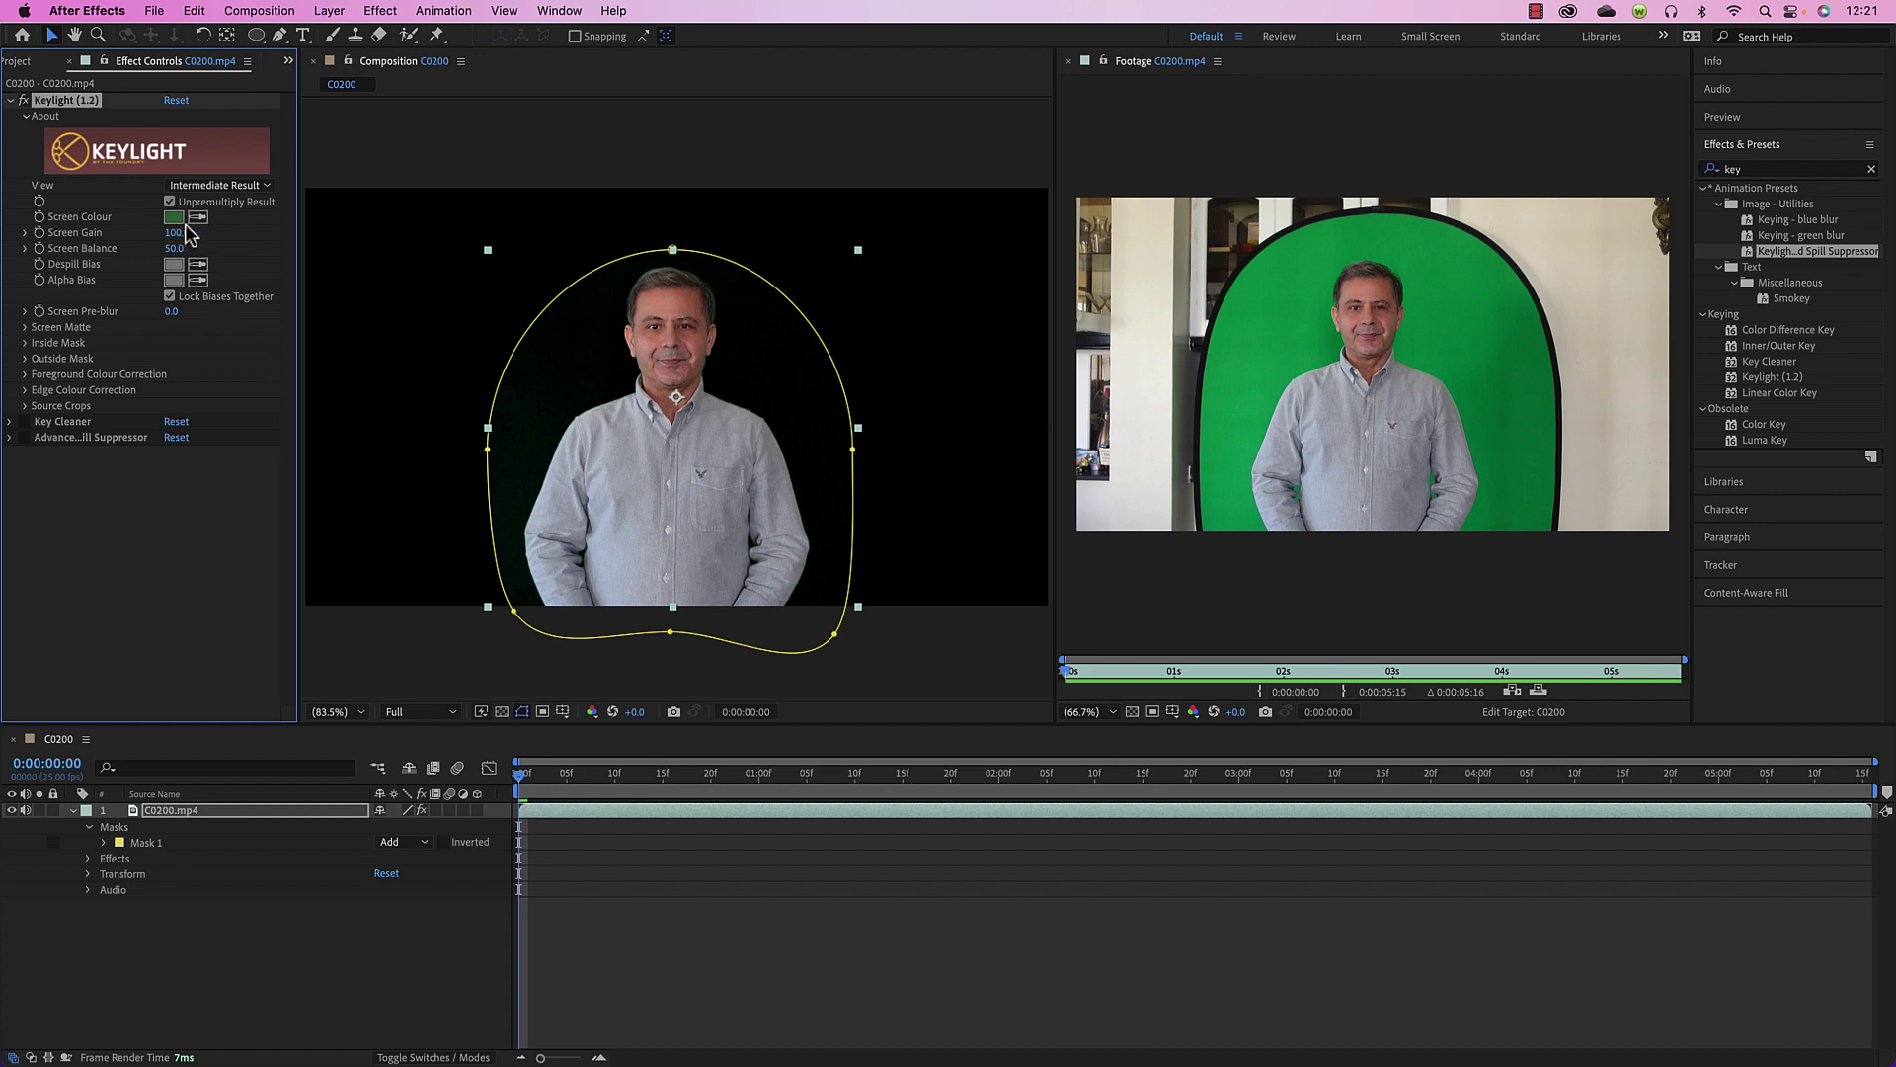
{"action": "left_click", "coordinate": [1072, 61]}
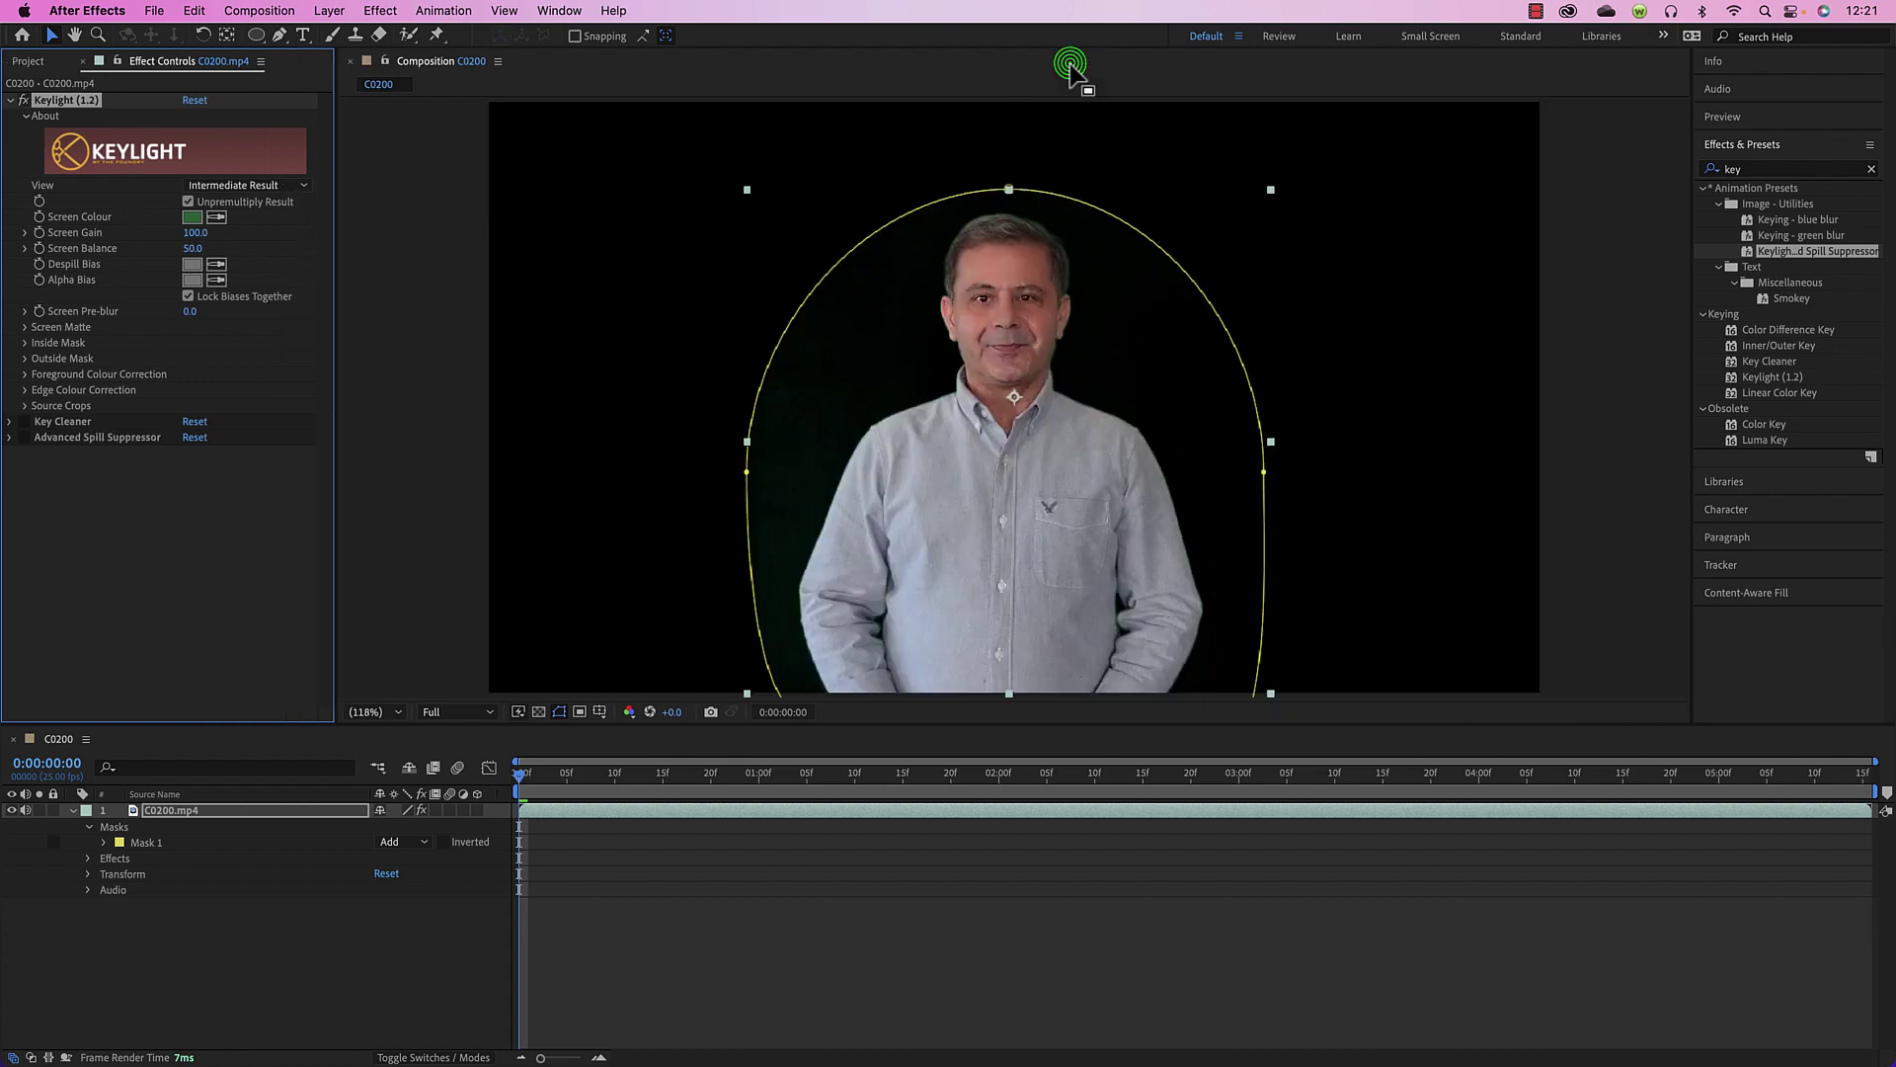
Deselect C0200.mp4 and collapse its Masks, Effects, Transform and Audio properties
{"action": "left_click", "coordinate": [1082, 840]}
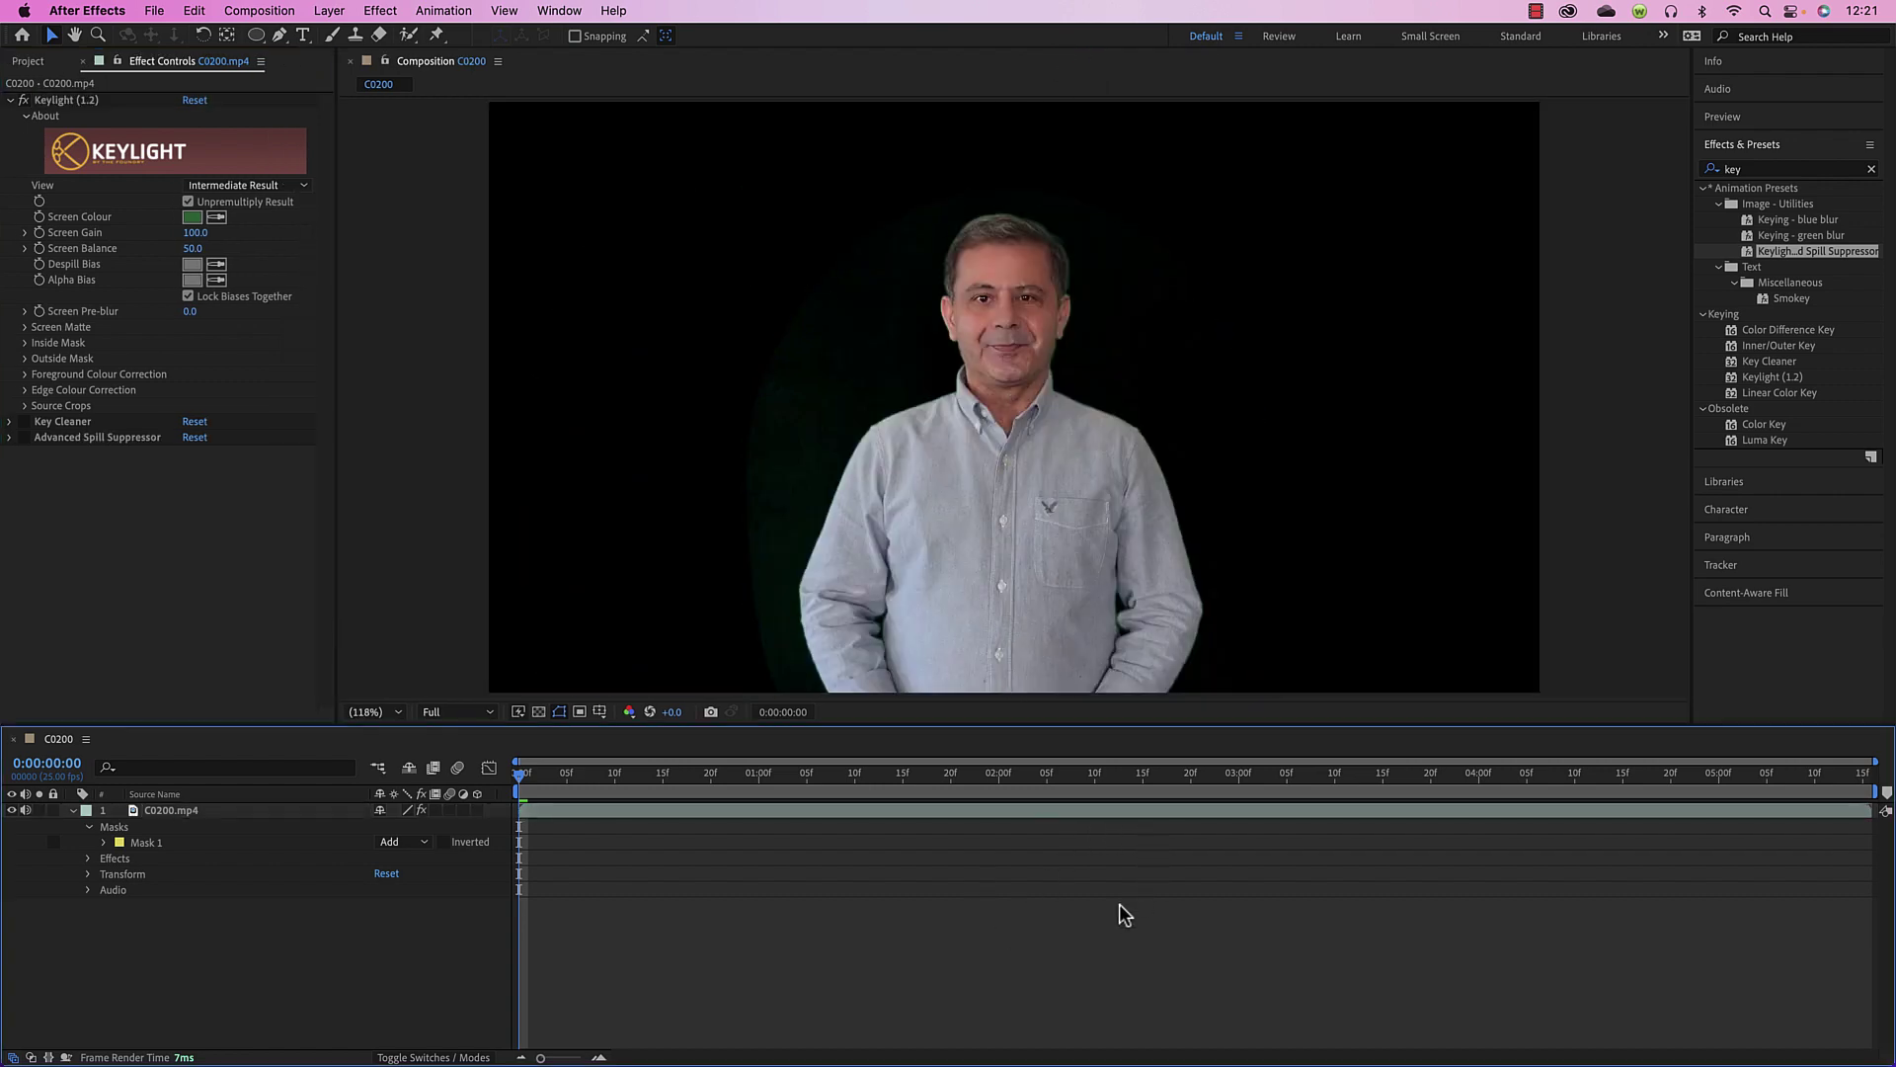
{"action": "left_click", "coordinate": [71, 810]}
{"action": "left_click", "coordinate": [26, 810]}
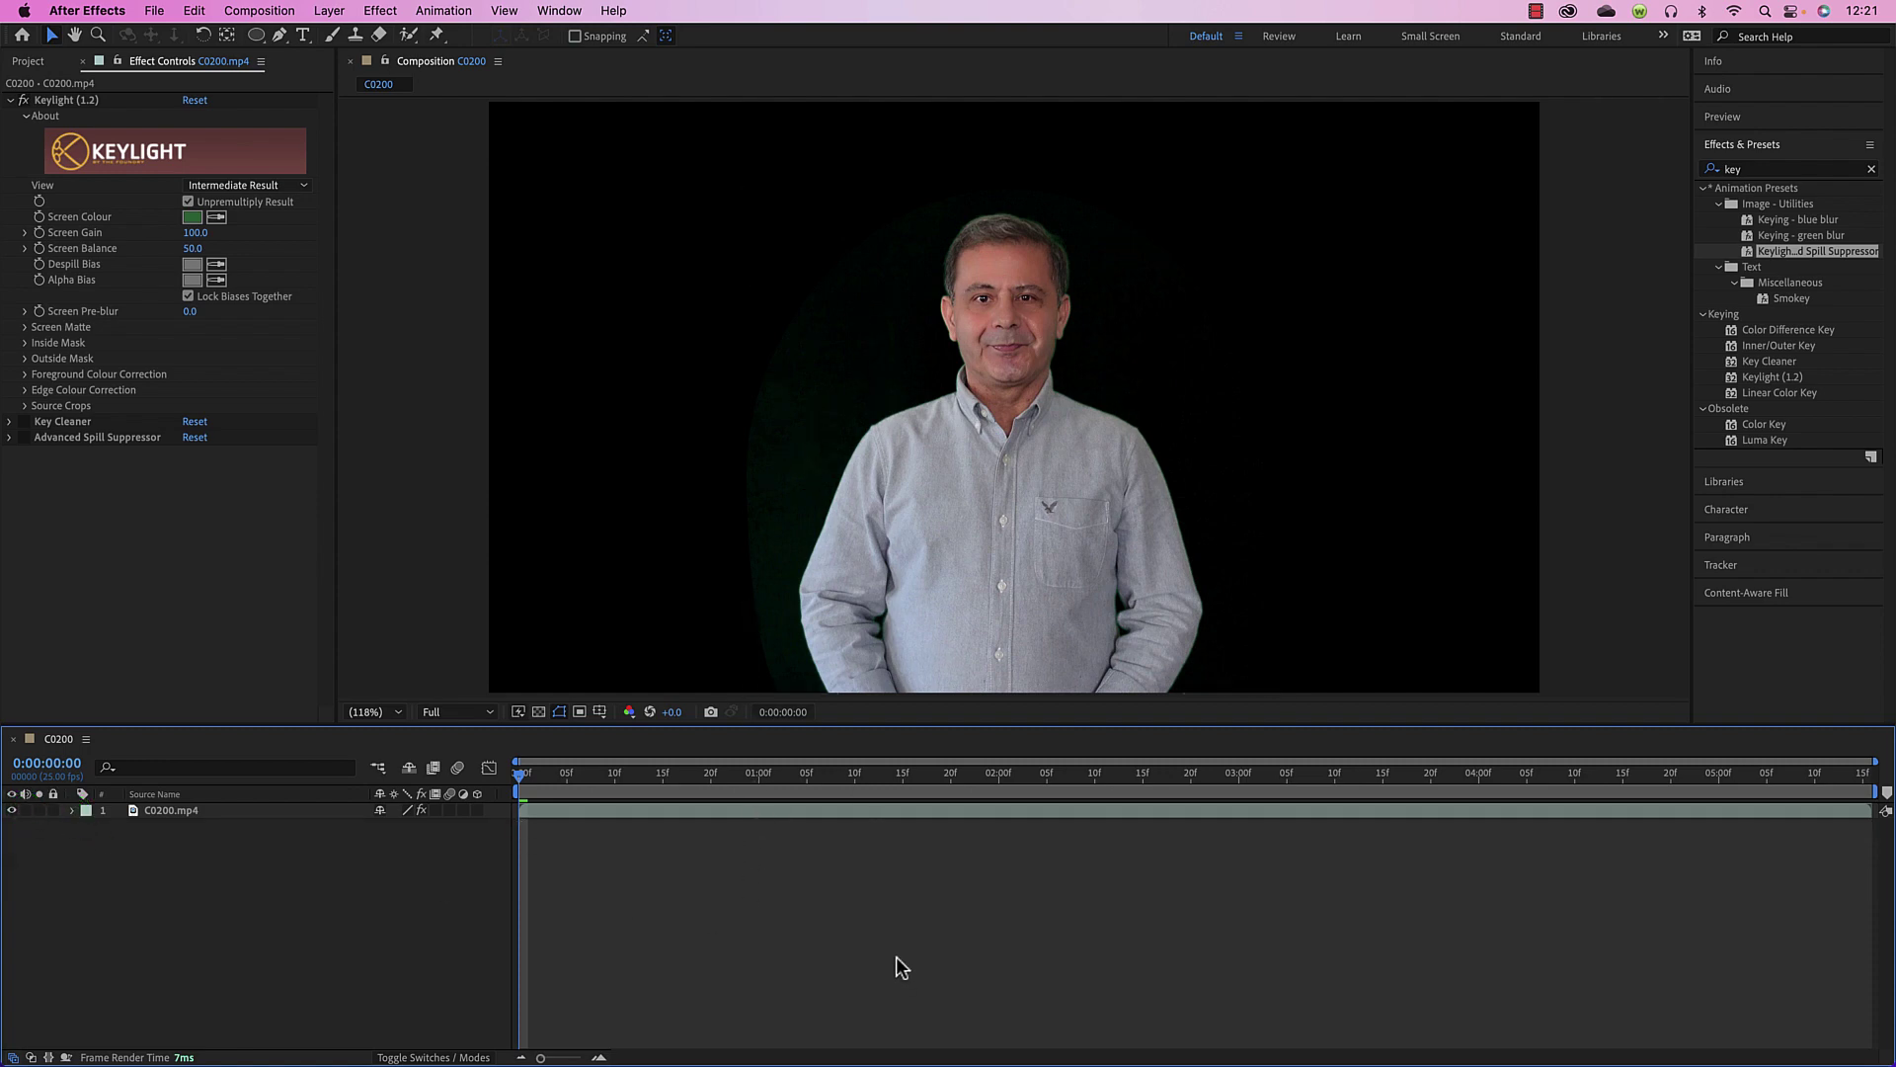
Create a 1920×1080 white solid and place White Solid 1 beneath C0200.mp4
{"action": "right_click", "coordinate": [819, 861]}
{"action": "mouse_move", "coordinate": [892, 833]}
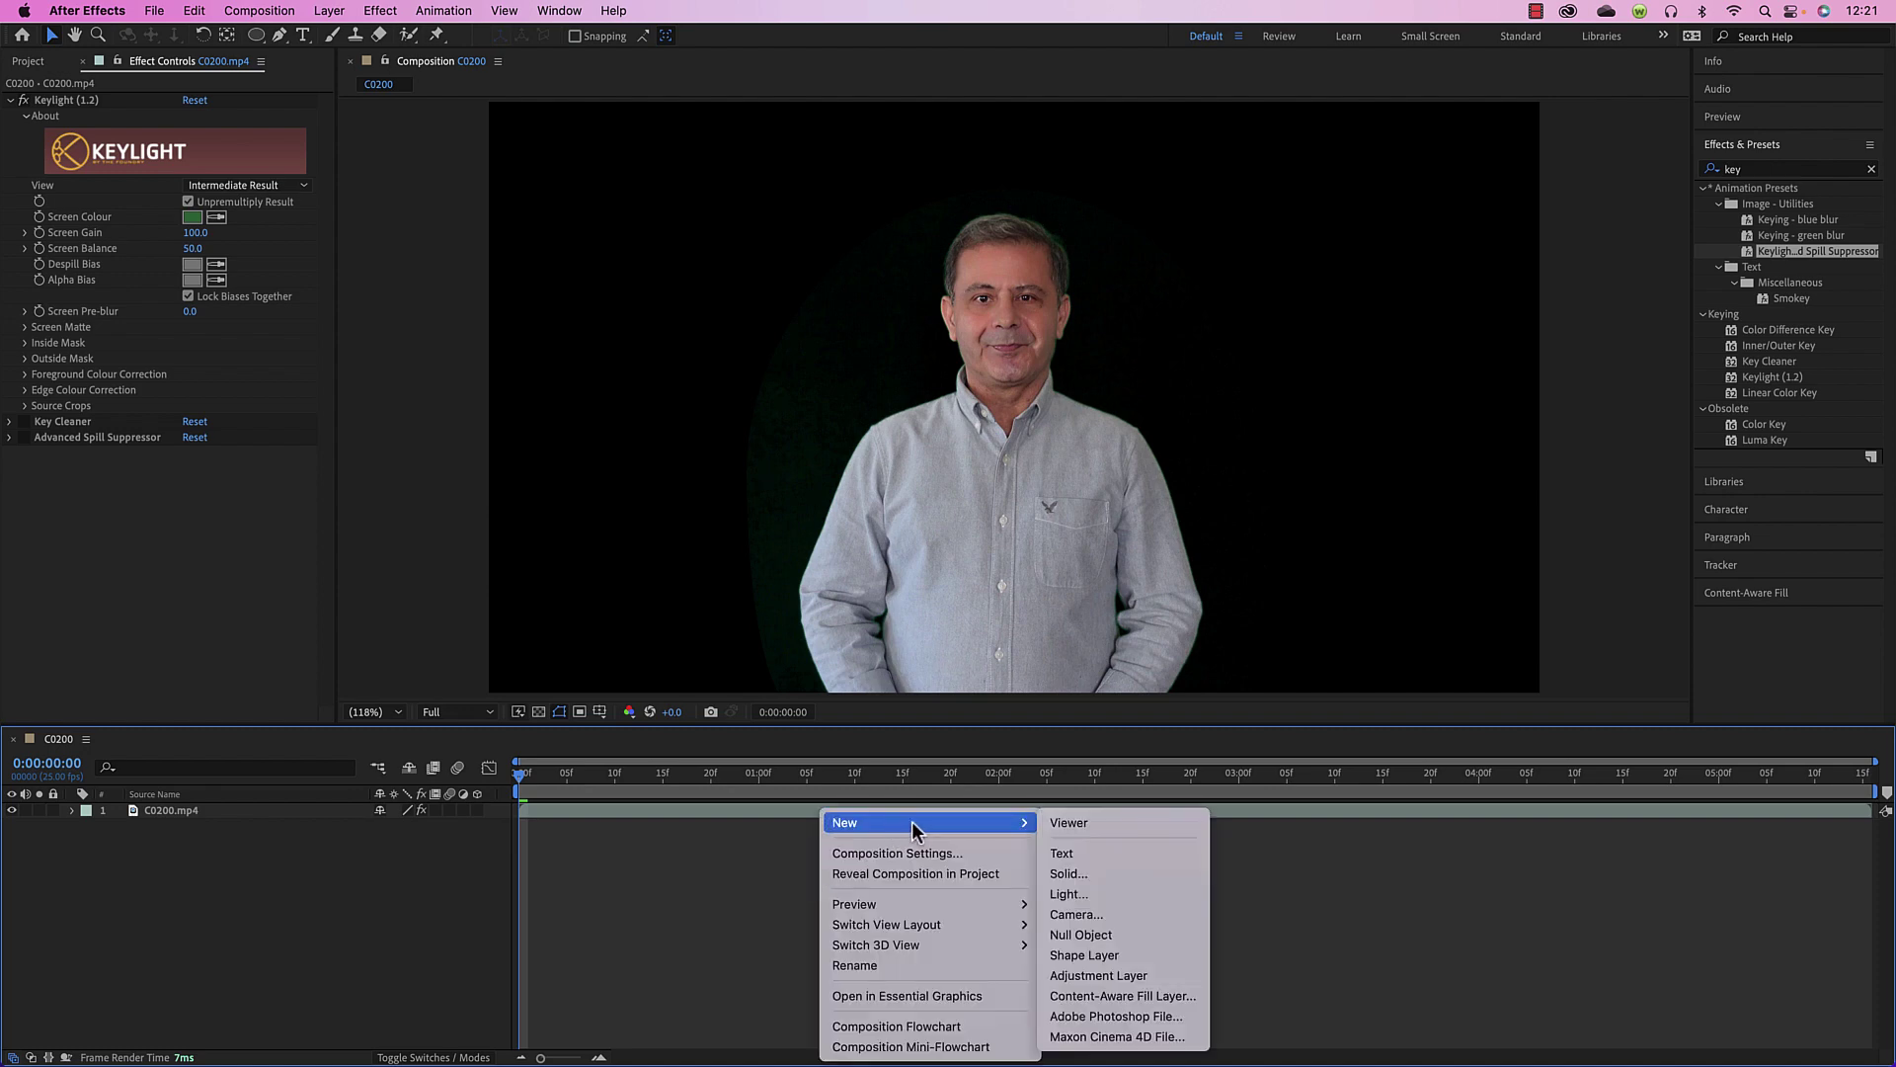
{"action": "left_click", "coordinate": [1063, 873]}
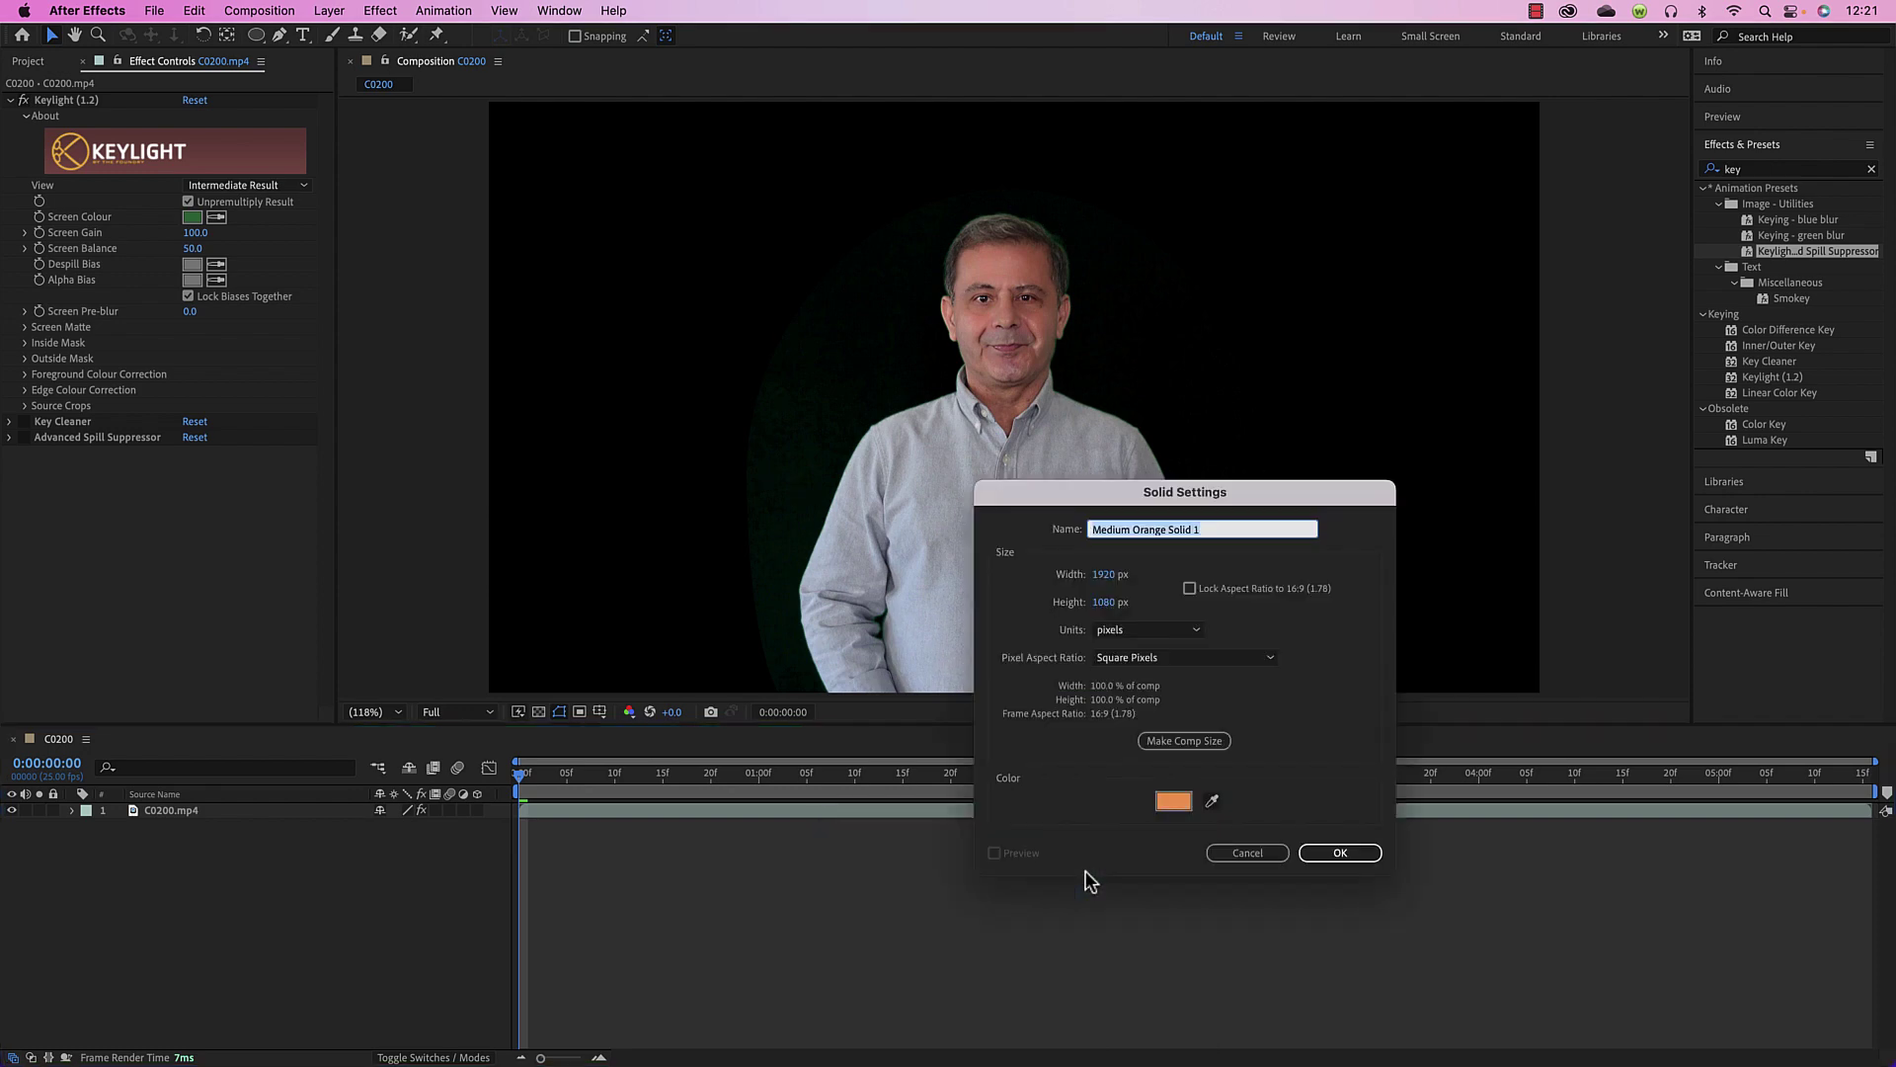
{"action": "left_click", "coordinate": [1173, 800]}
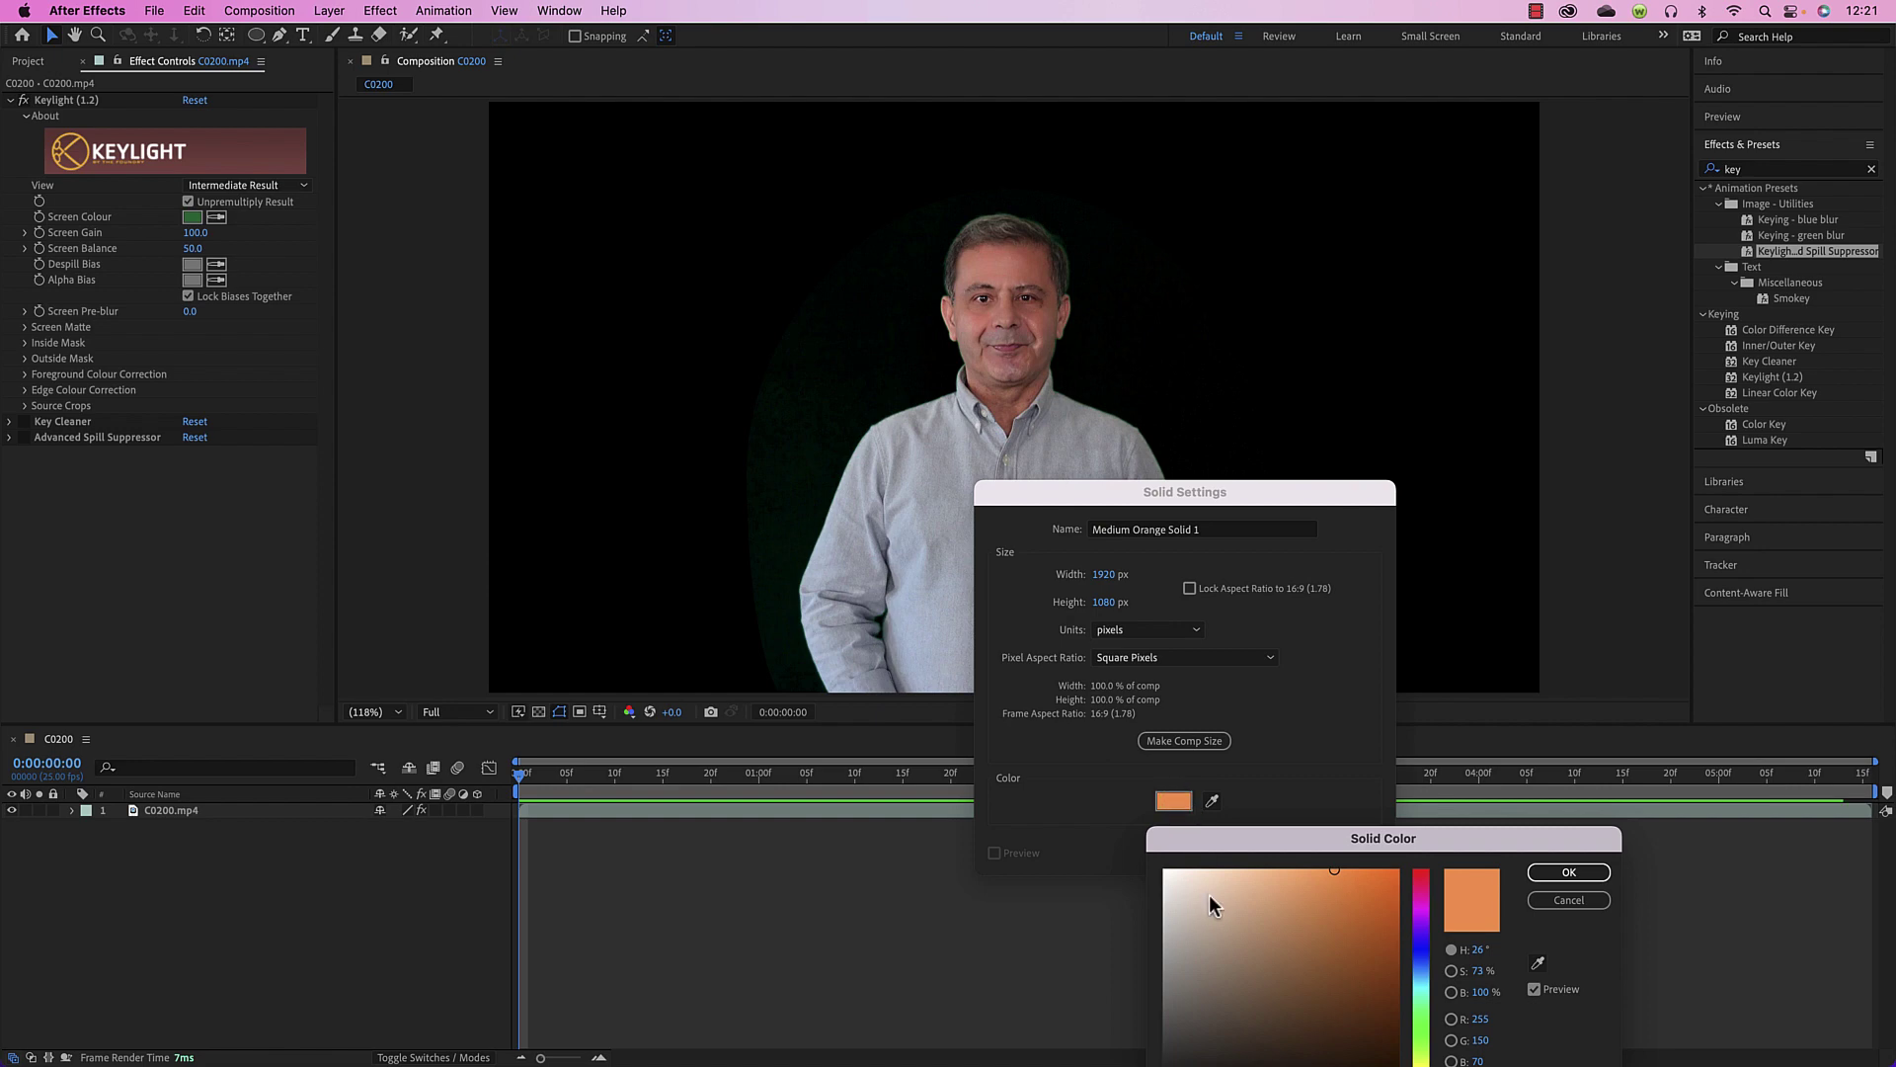
{"action": "left_click_drag", "start_coordinate": [1209, 893], "coordinate": [1101, 812]}
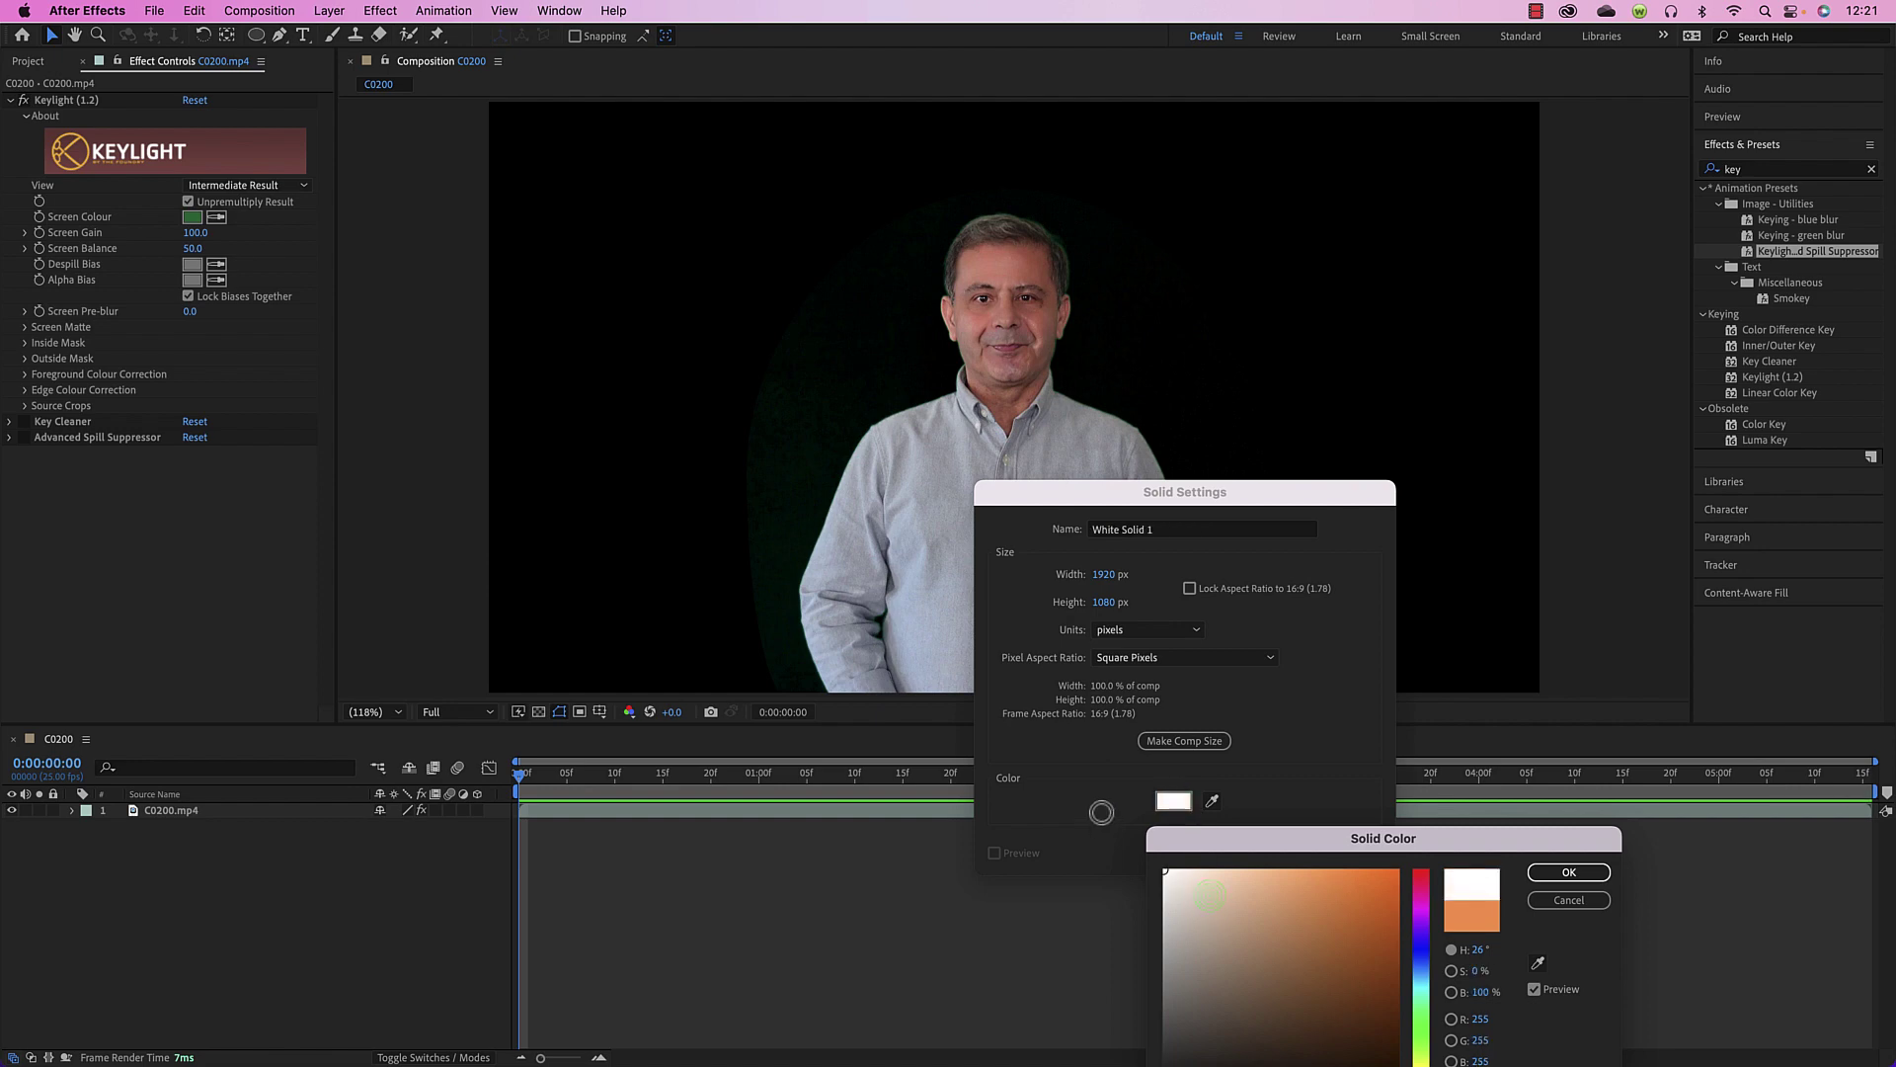
{"action": "left_click", "coordinate": [1579, 873]}
{"action": "left_click", "coordinate": [1354, 855]}
{"action": "left_click_drag", "start_coordinate": [261, 812], "coordinate": [262, 870]}
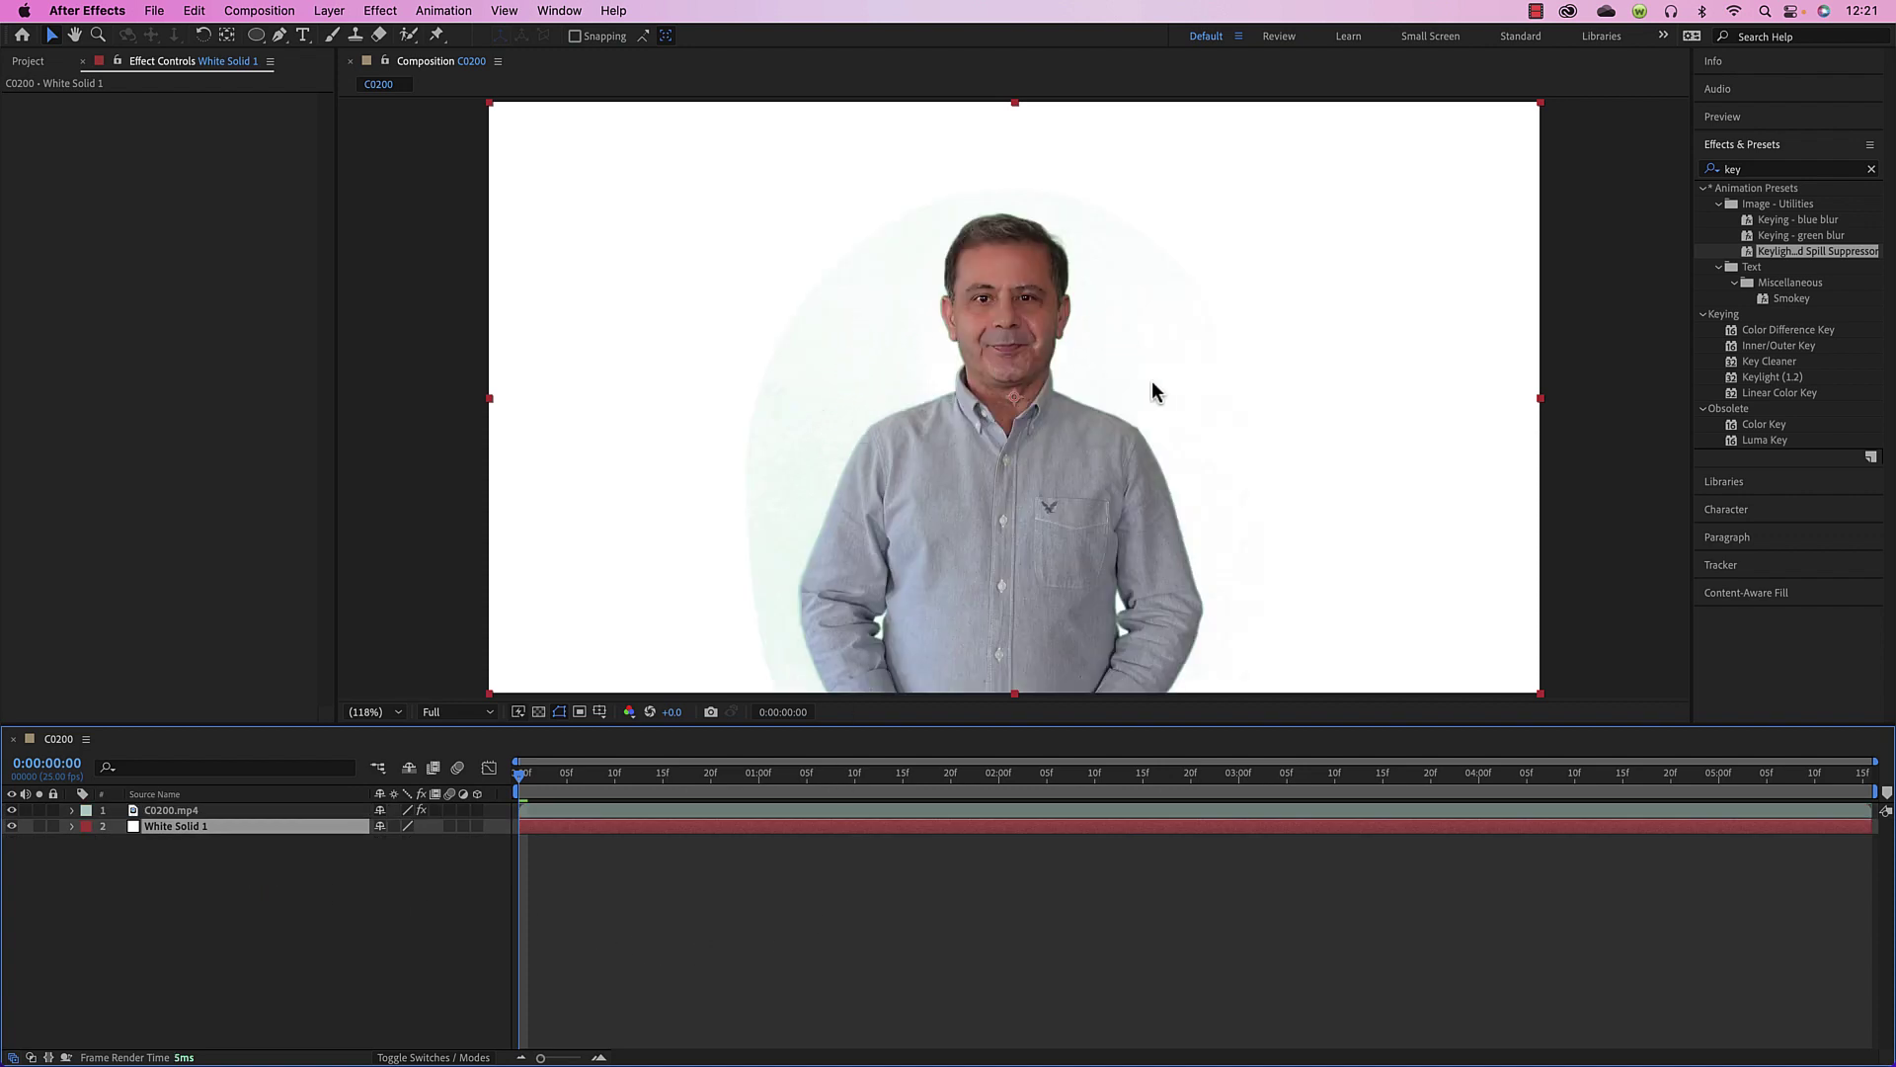
Set Keylight's Screen Gain on C0200.mp4 to 110
{"action": "left_click", "coordinate": [229, 811]}
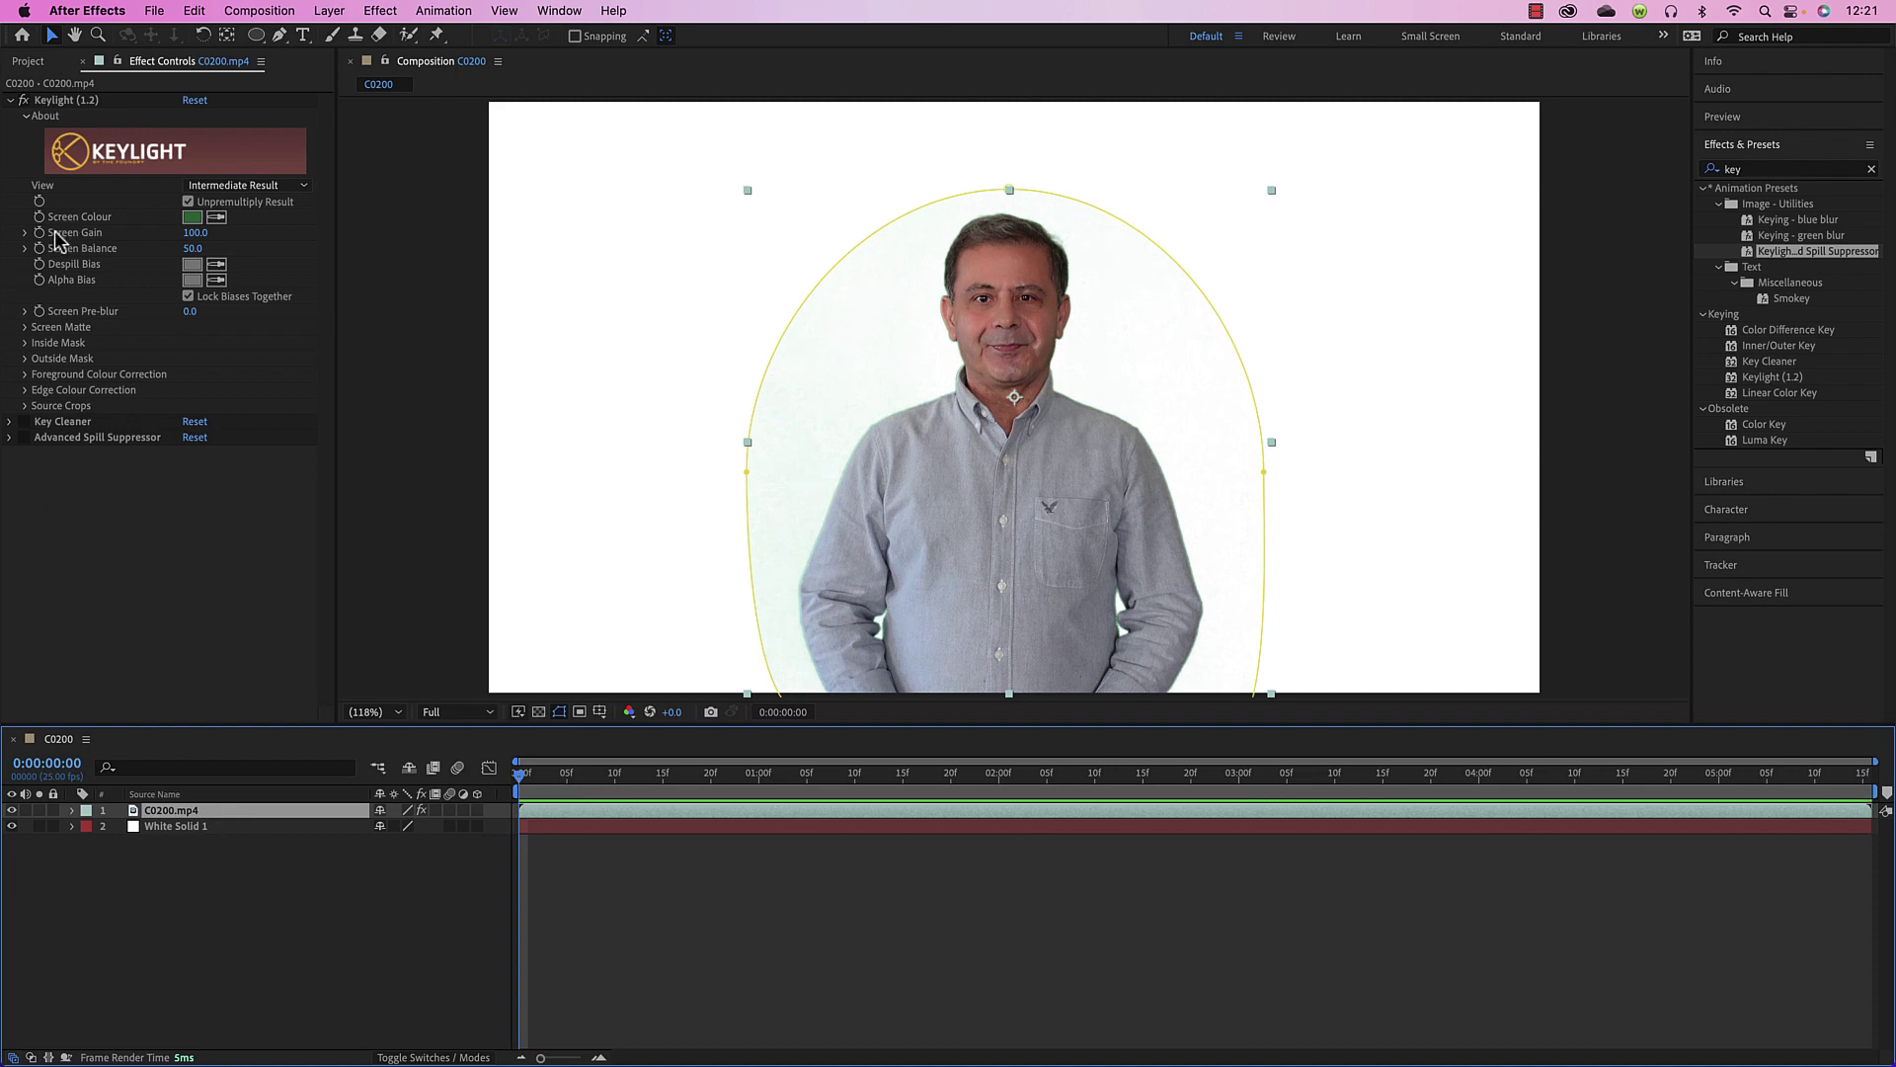
{"action": "left_click", "coordinate": [71, 341]}
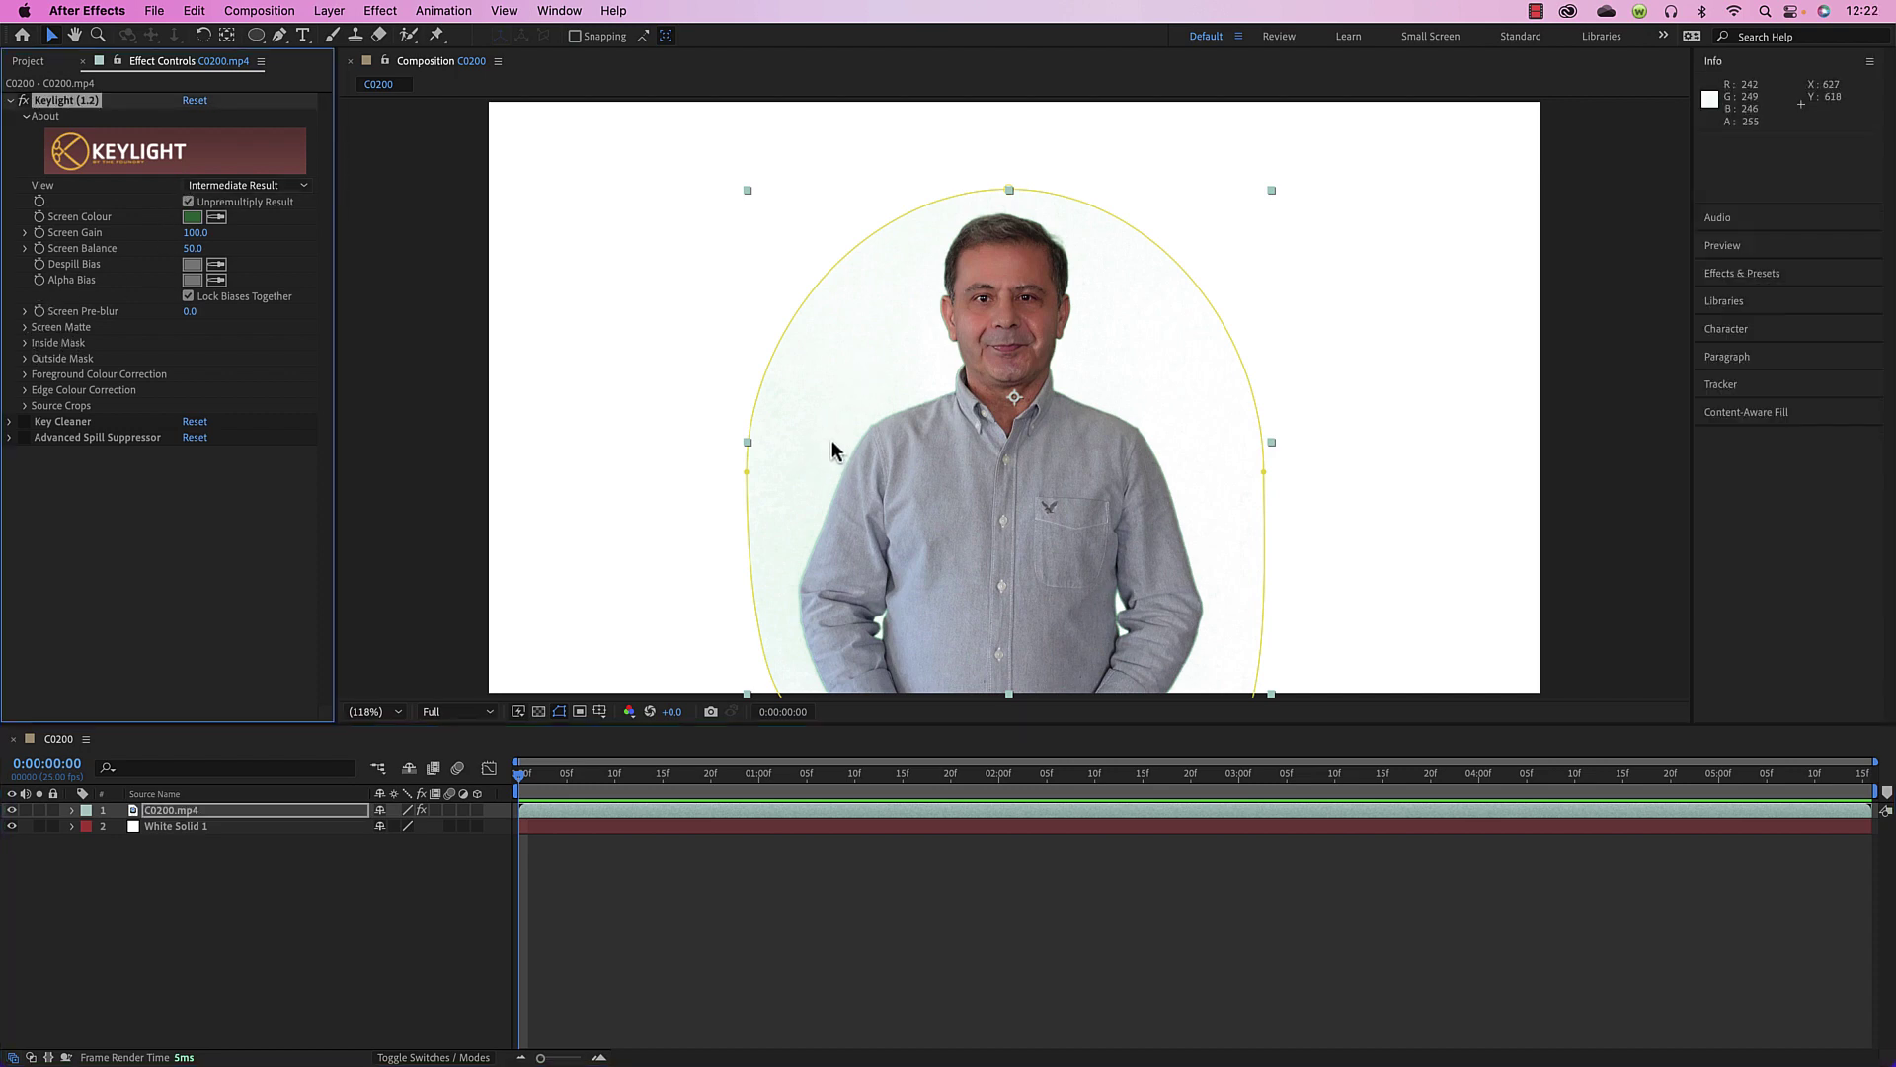
{"action": "key", "text": "super+z"}
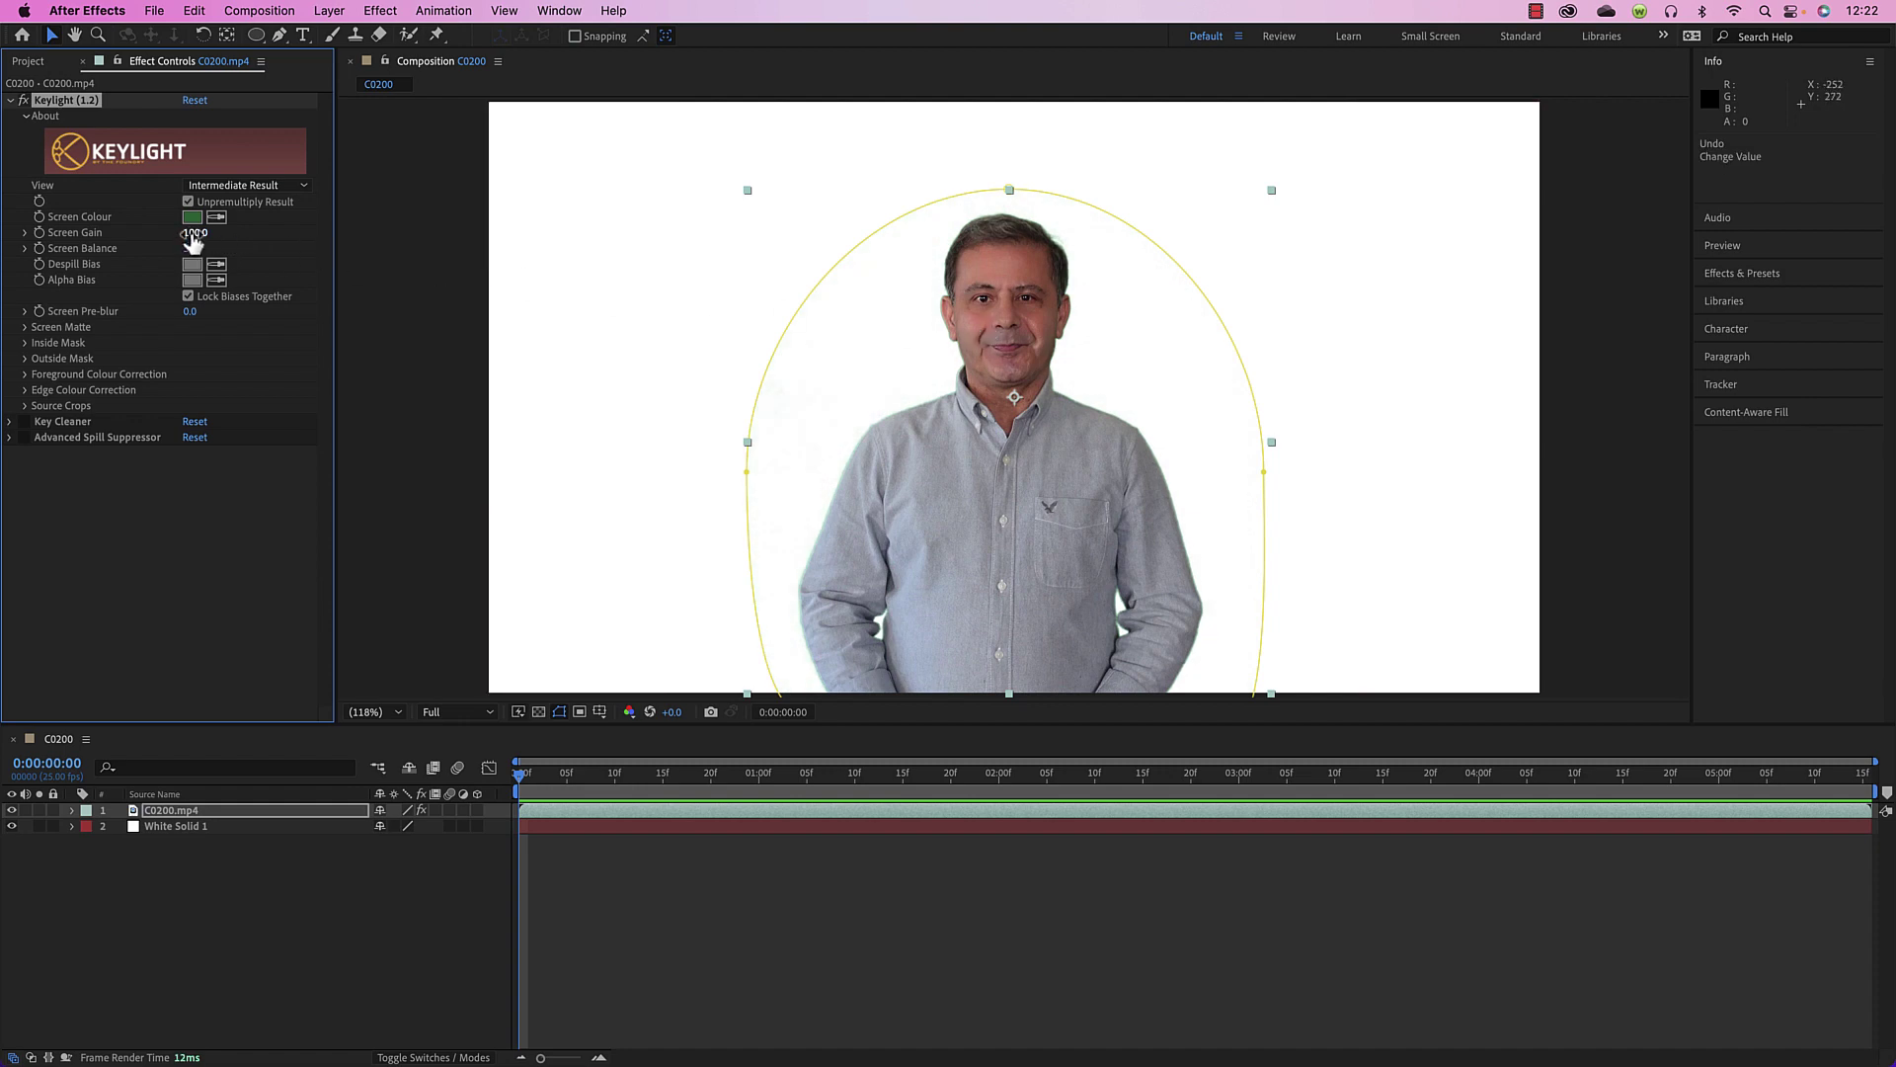
{"action": "left_click_drag", "start_coordinate": [193, 237], "coordinate": [202, 236]}
{"action": "left_click_drag", "start_coordinate": [202, 238], "coordinate": [196, 238]}
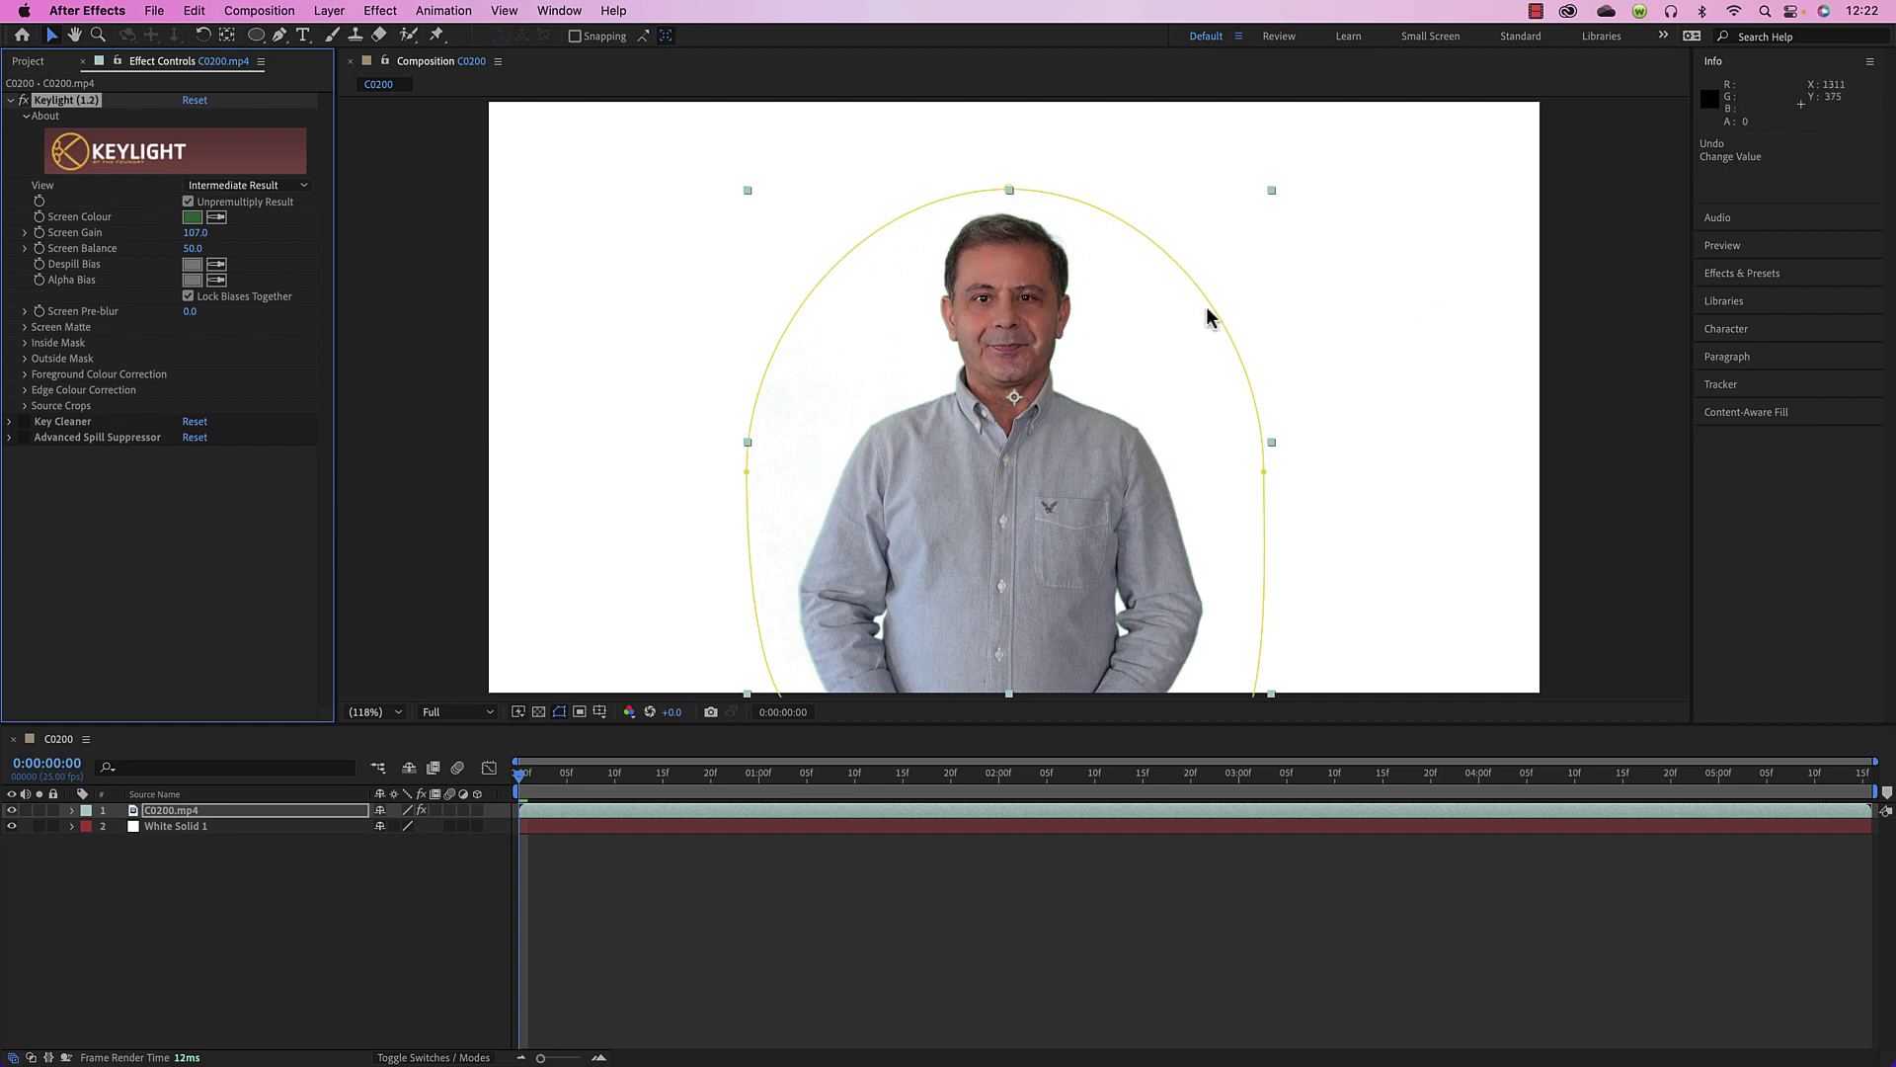
{"action": "left_click", "coordinate": [1167, 313]}
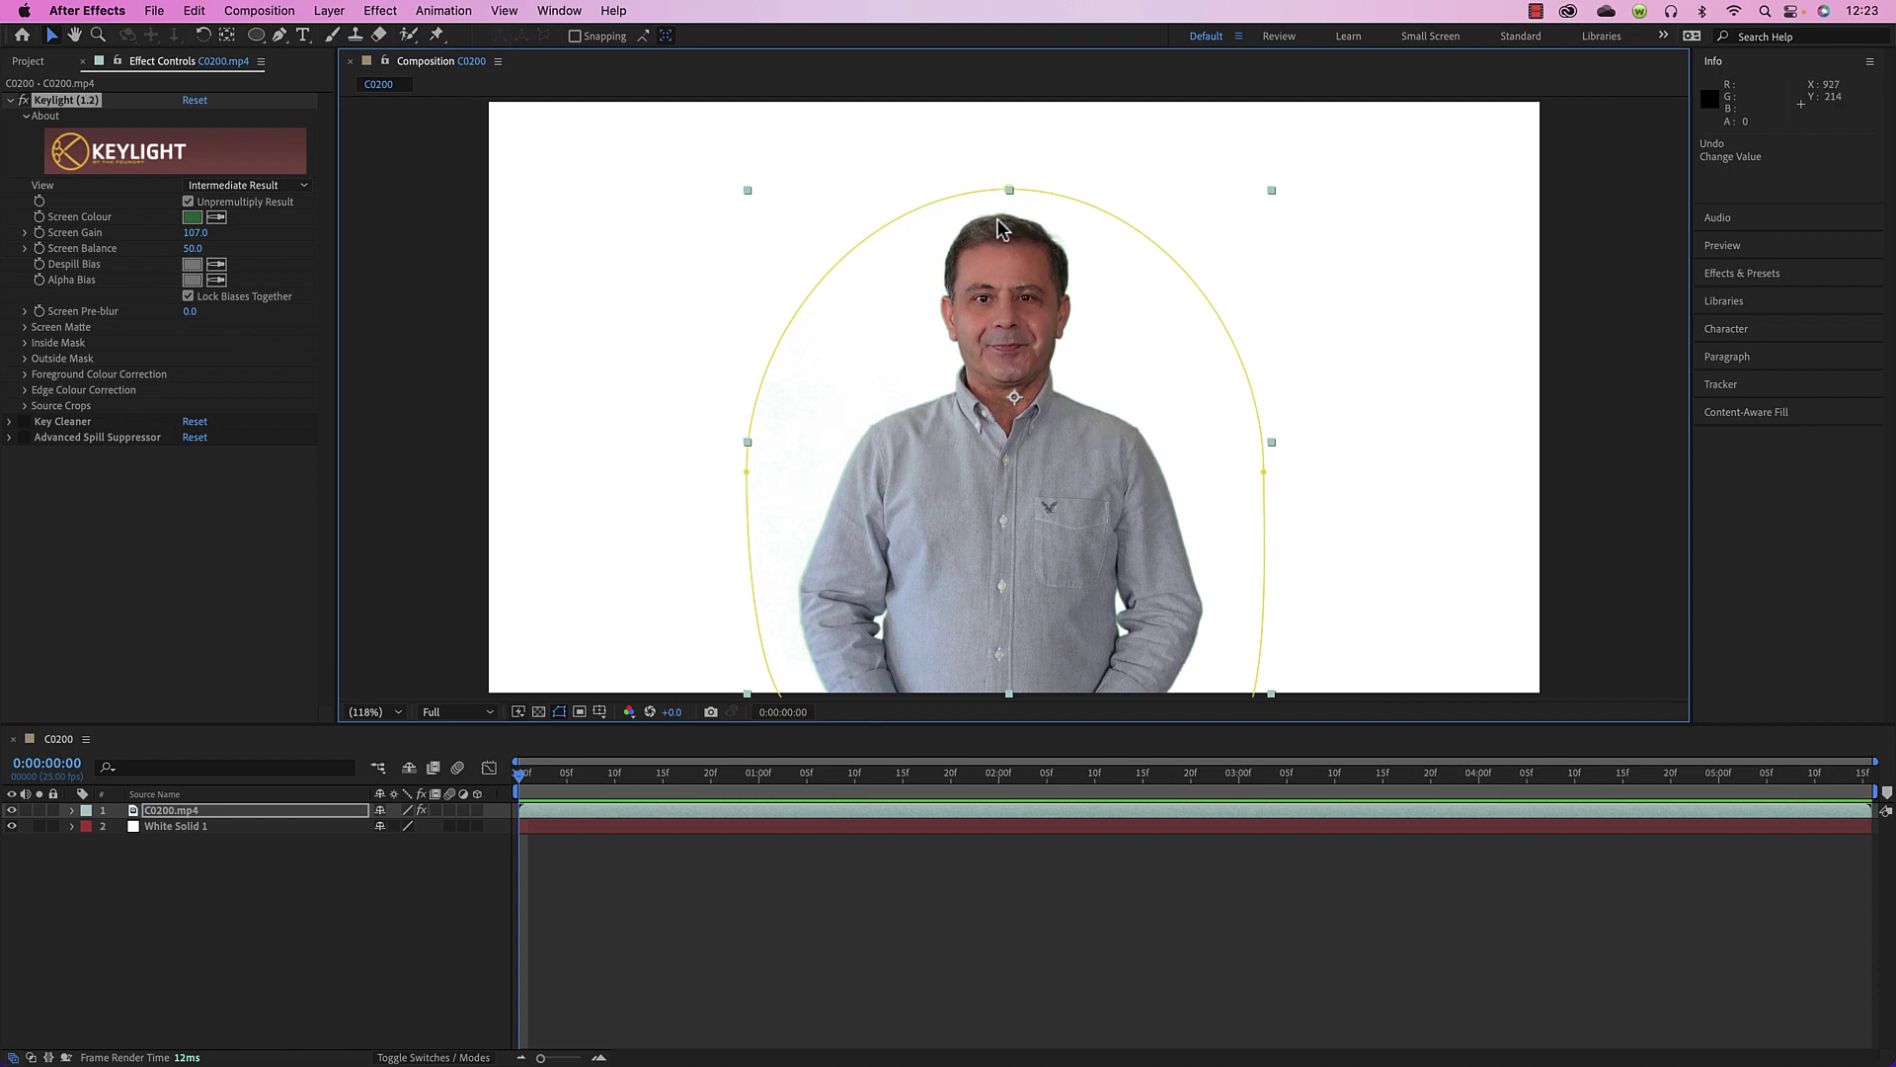
{"action": "left_click", "coordinate": [191, 233]}
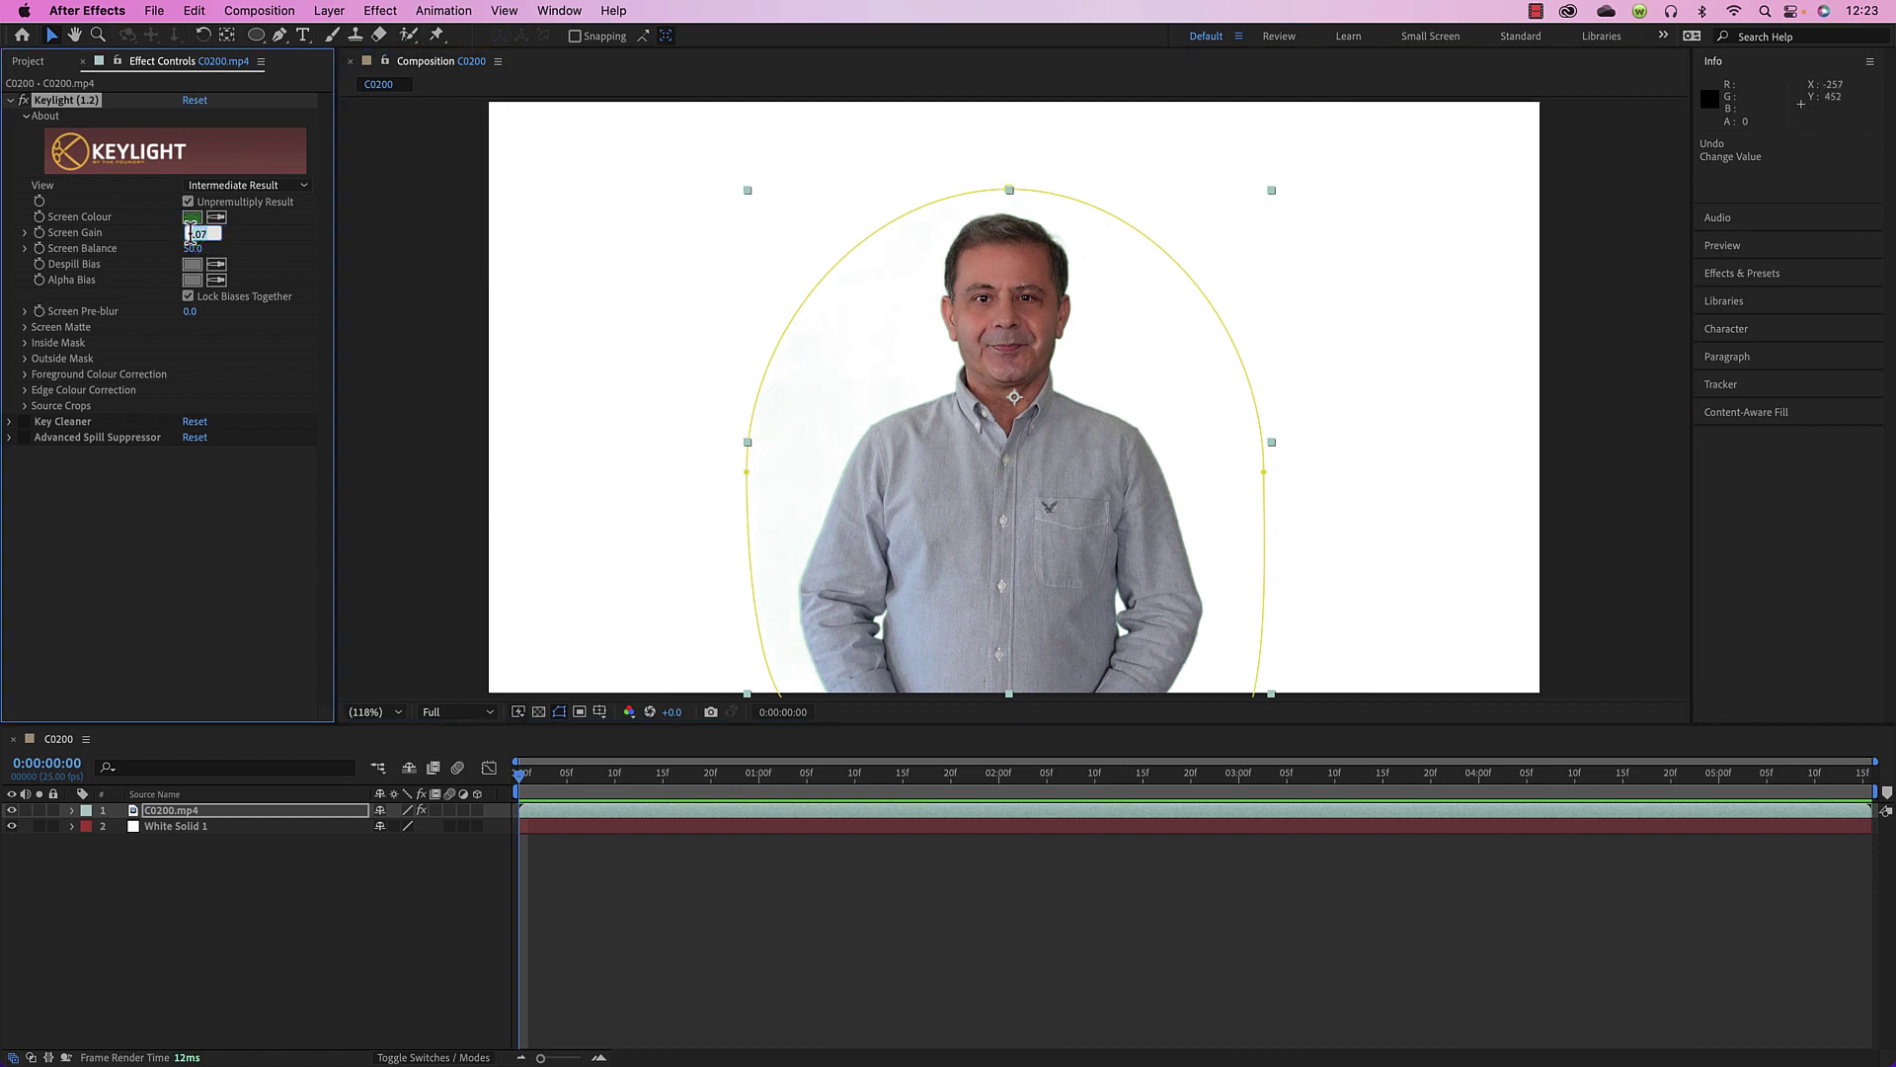
{"action": "key", "text": "Return"}
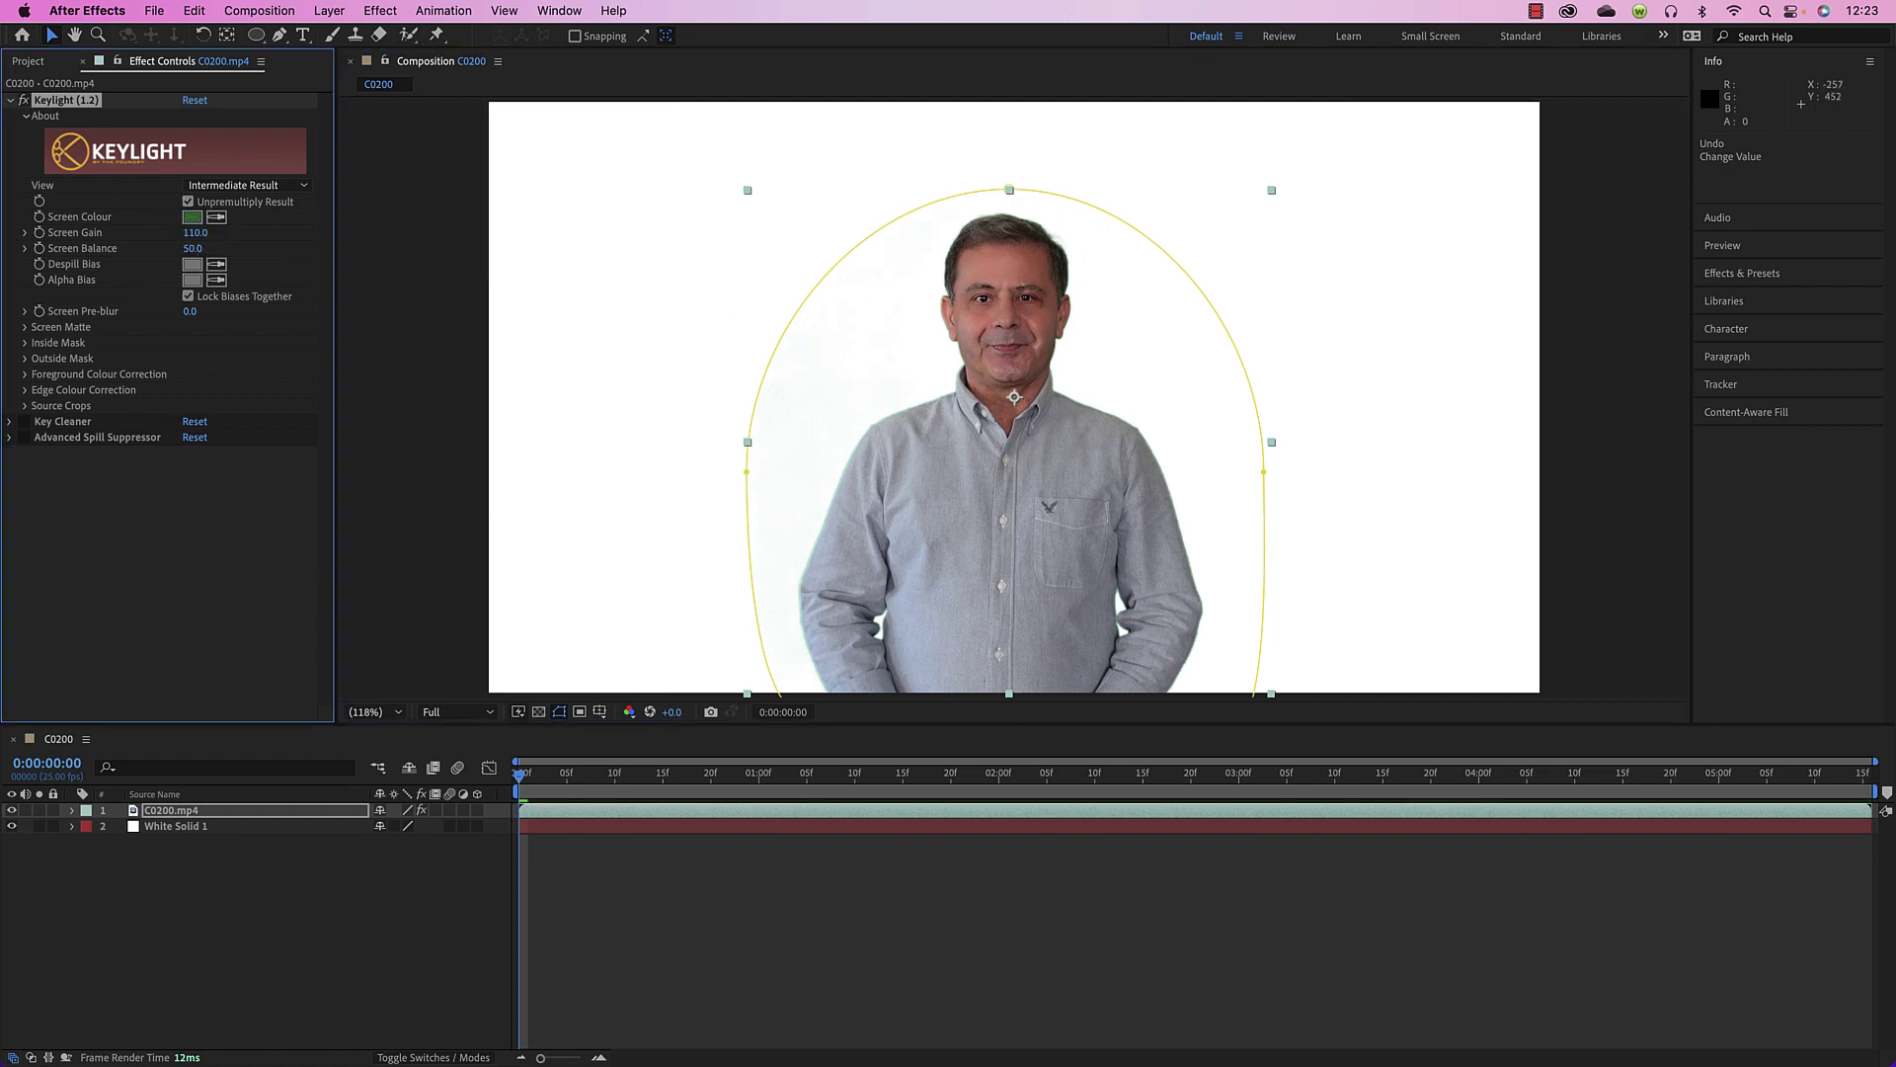
Switch Keylight to the Screen Matte view and set Clip Black to 37 and Clip White to 78
{"action": "left_click", "coordinate": [245, 186]}
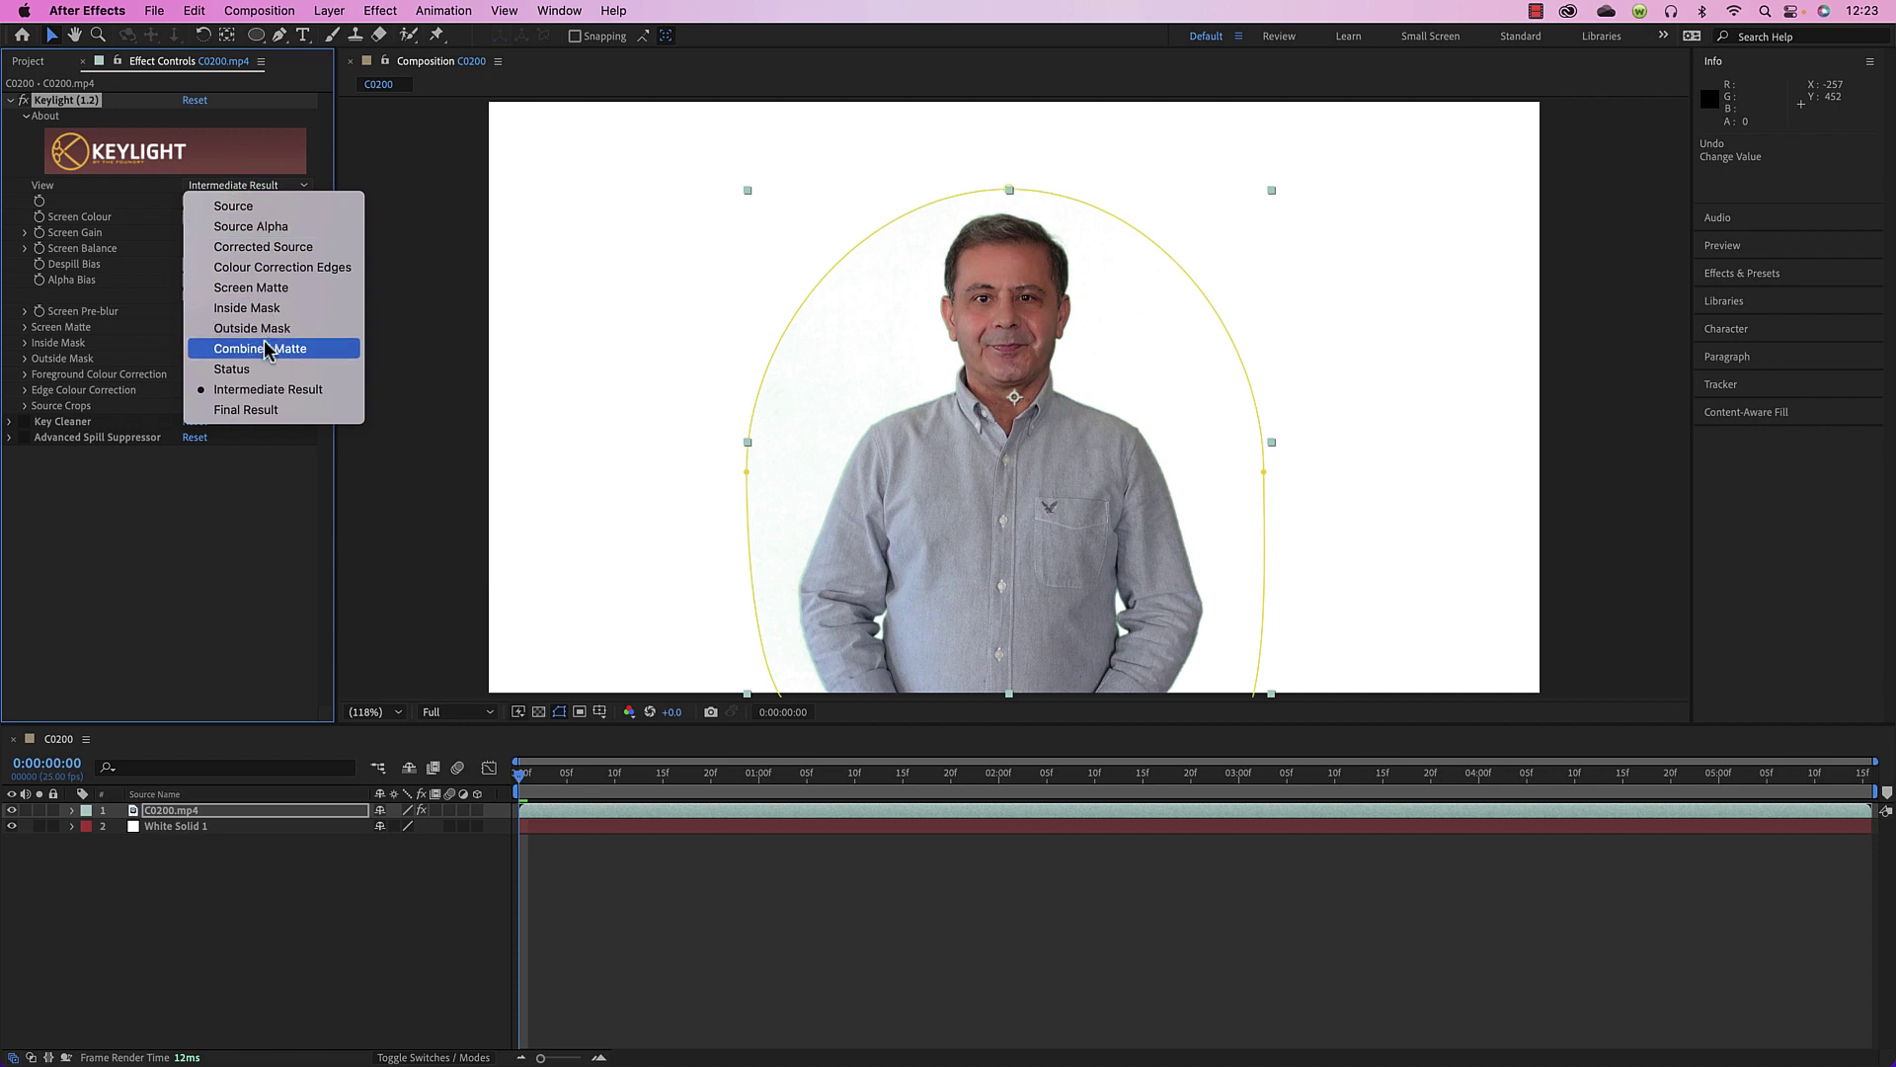
{"action": "left_click", "coordinate": [278, 287]}
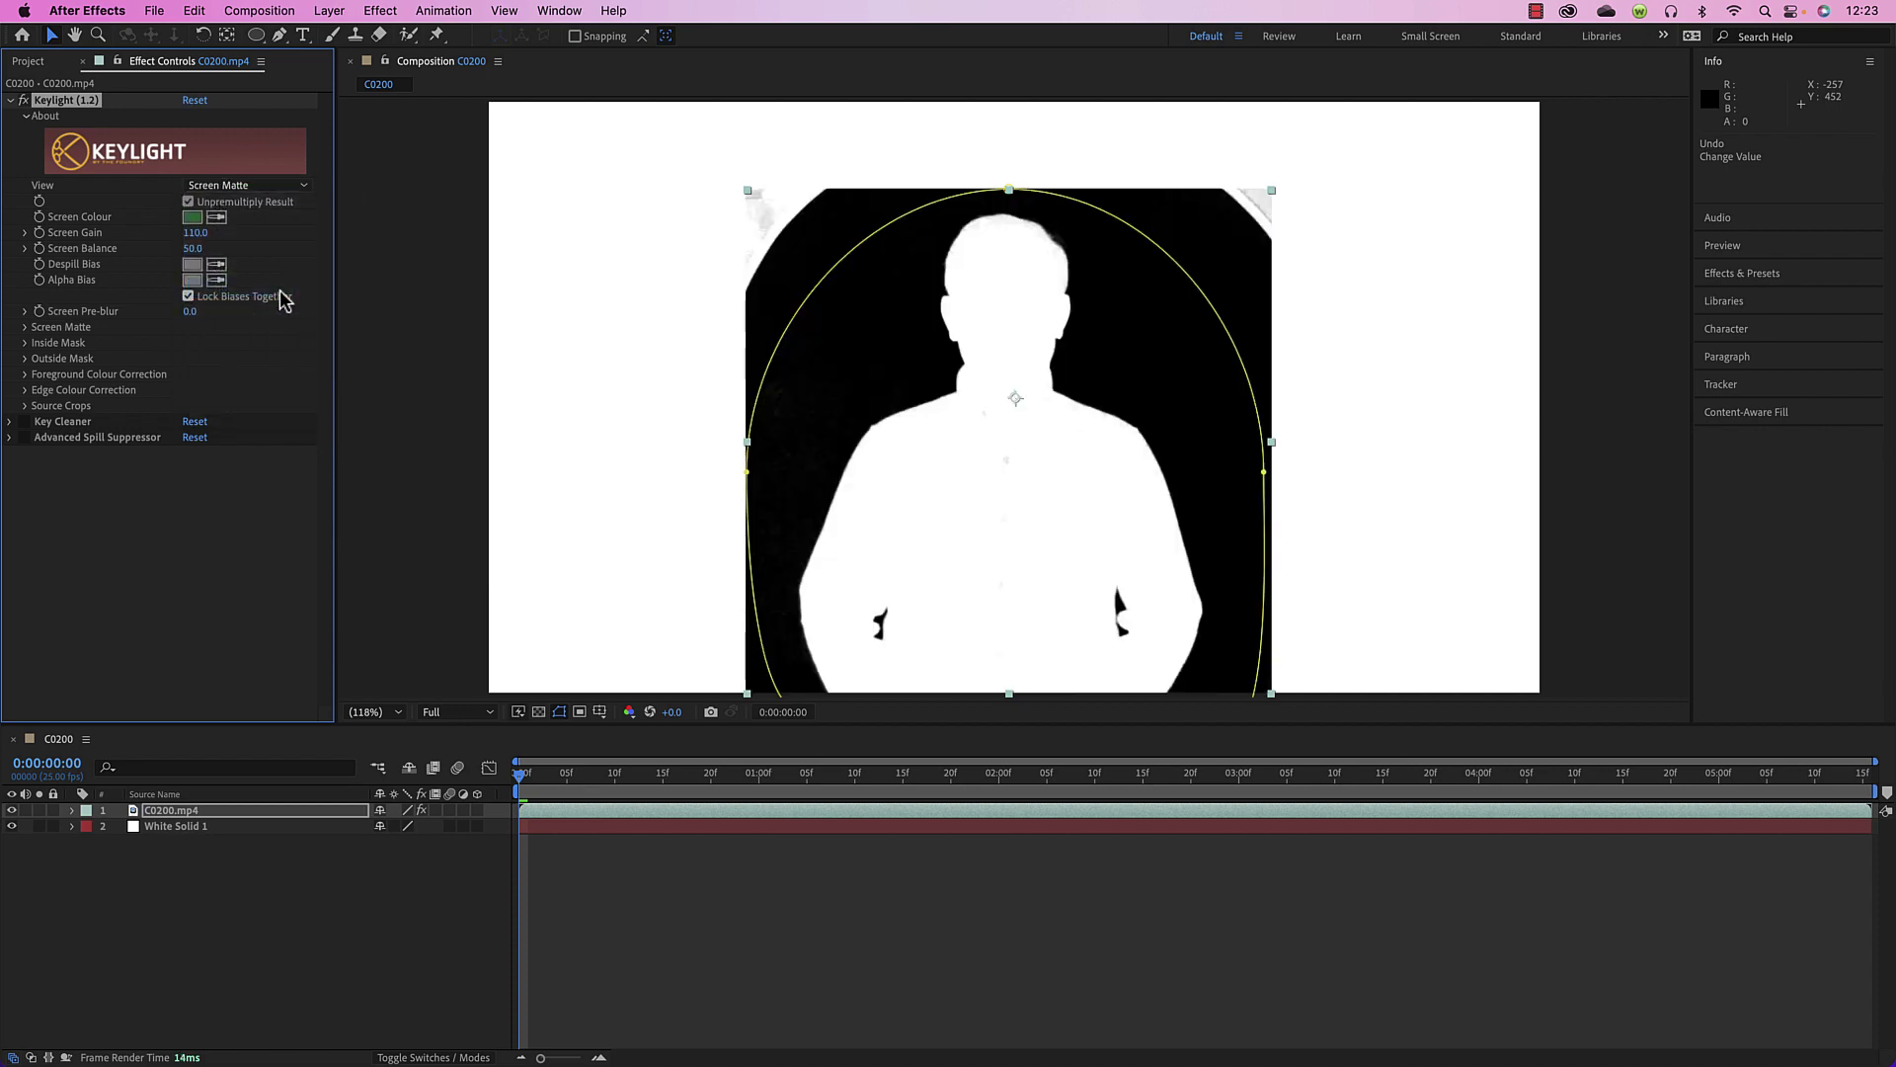
{"action": "left_click", "coordinate": [25, 328]}
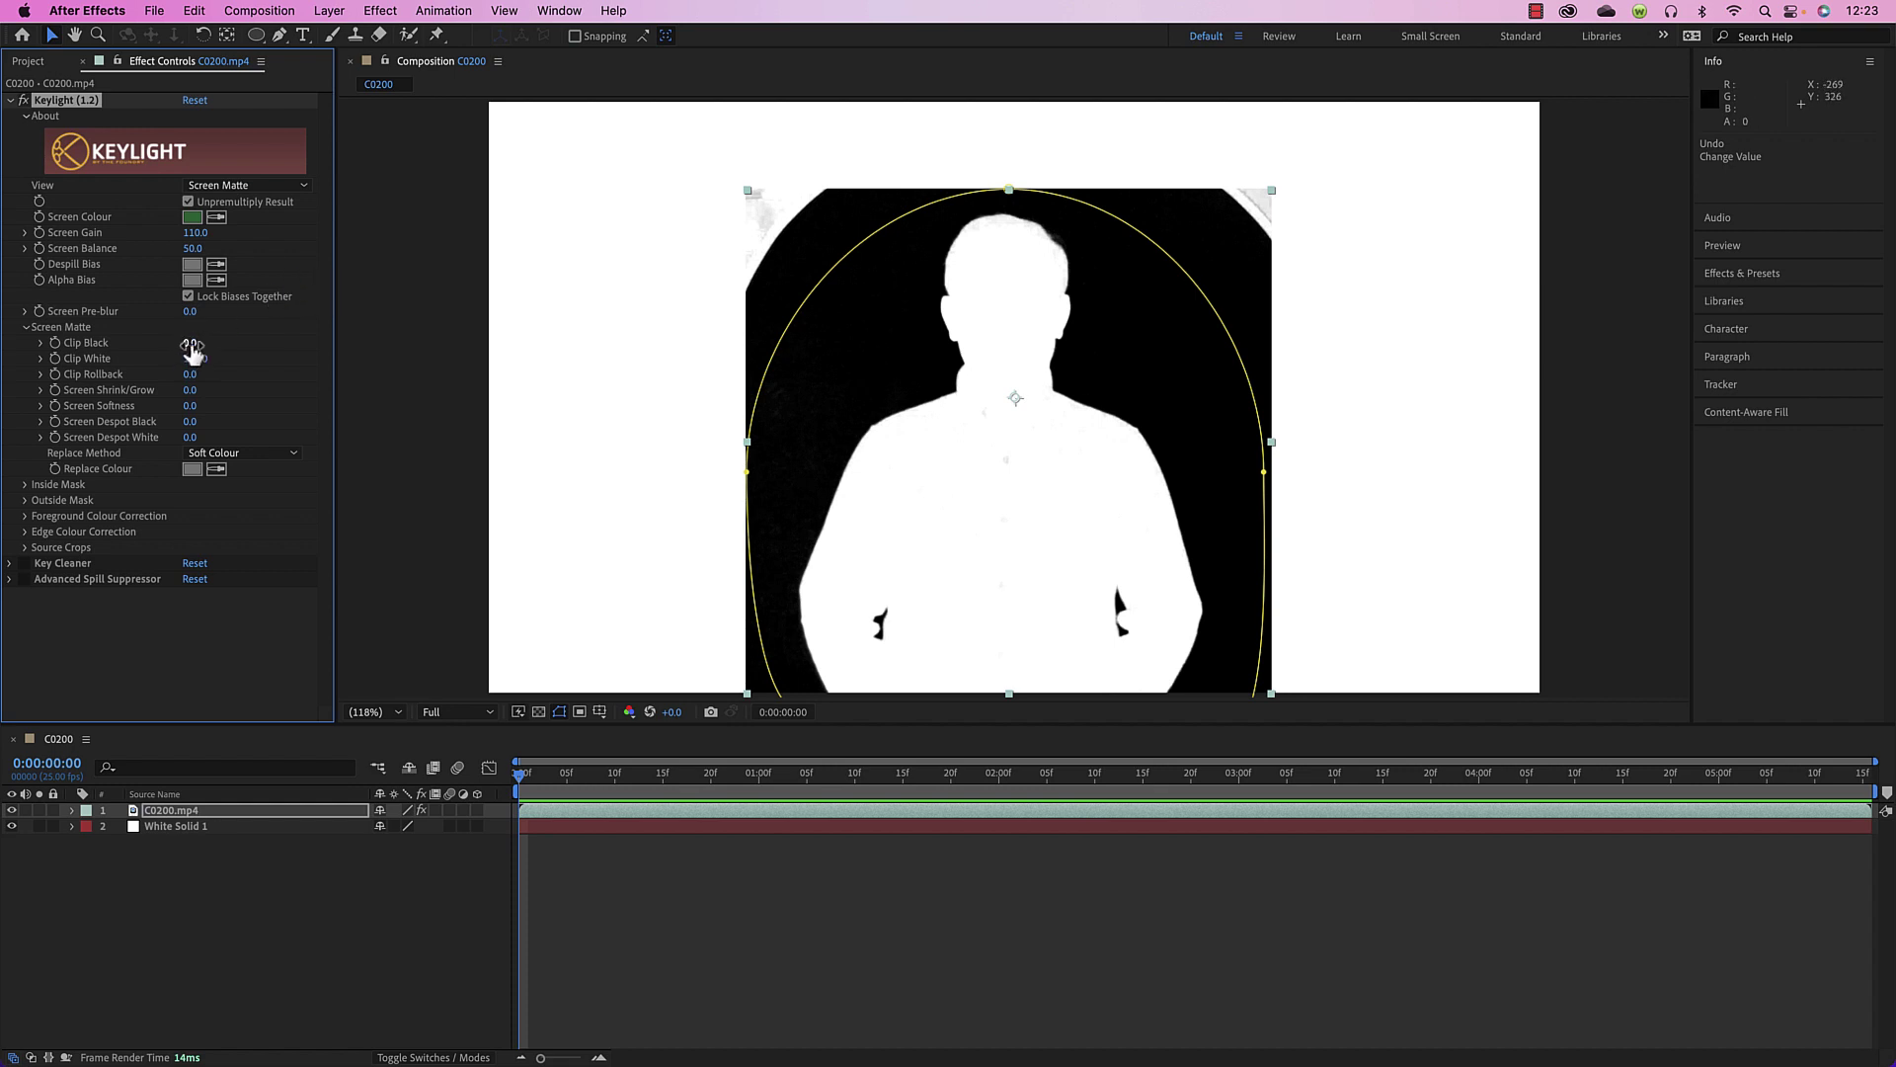
{"action": "left_click_drag", "start_coordinate": [192, 351], "coordinate": [296, 357]}
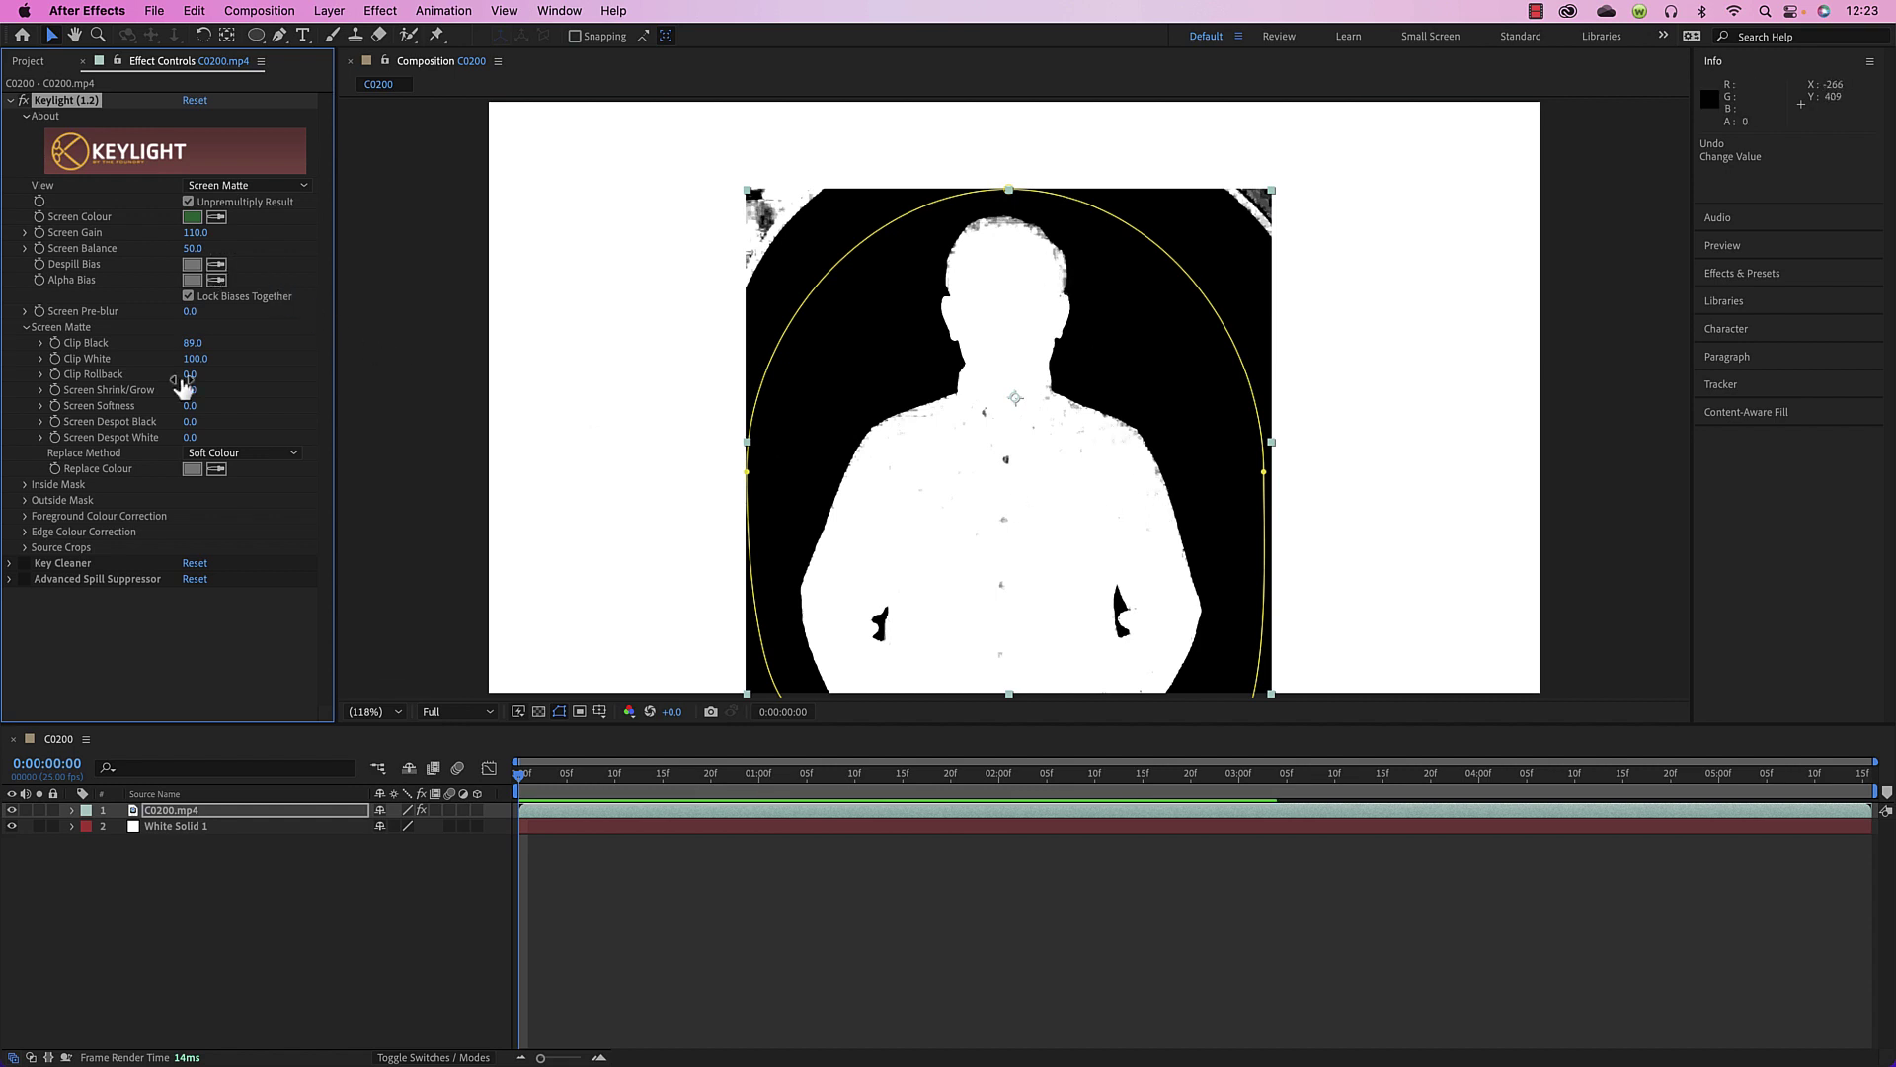
{"action": "left_click_drag", "start_coordinate": [190, 343], "coordinate": [161, 343]}
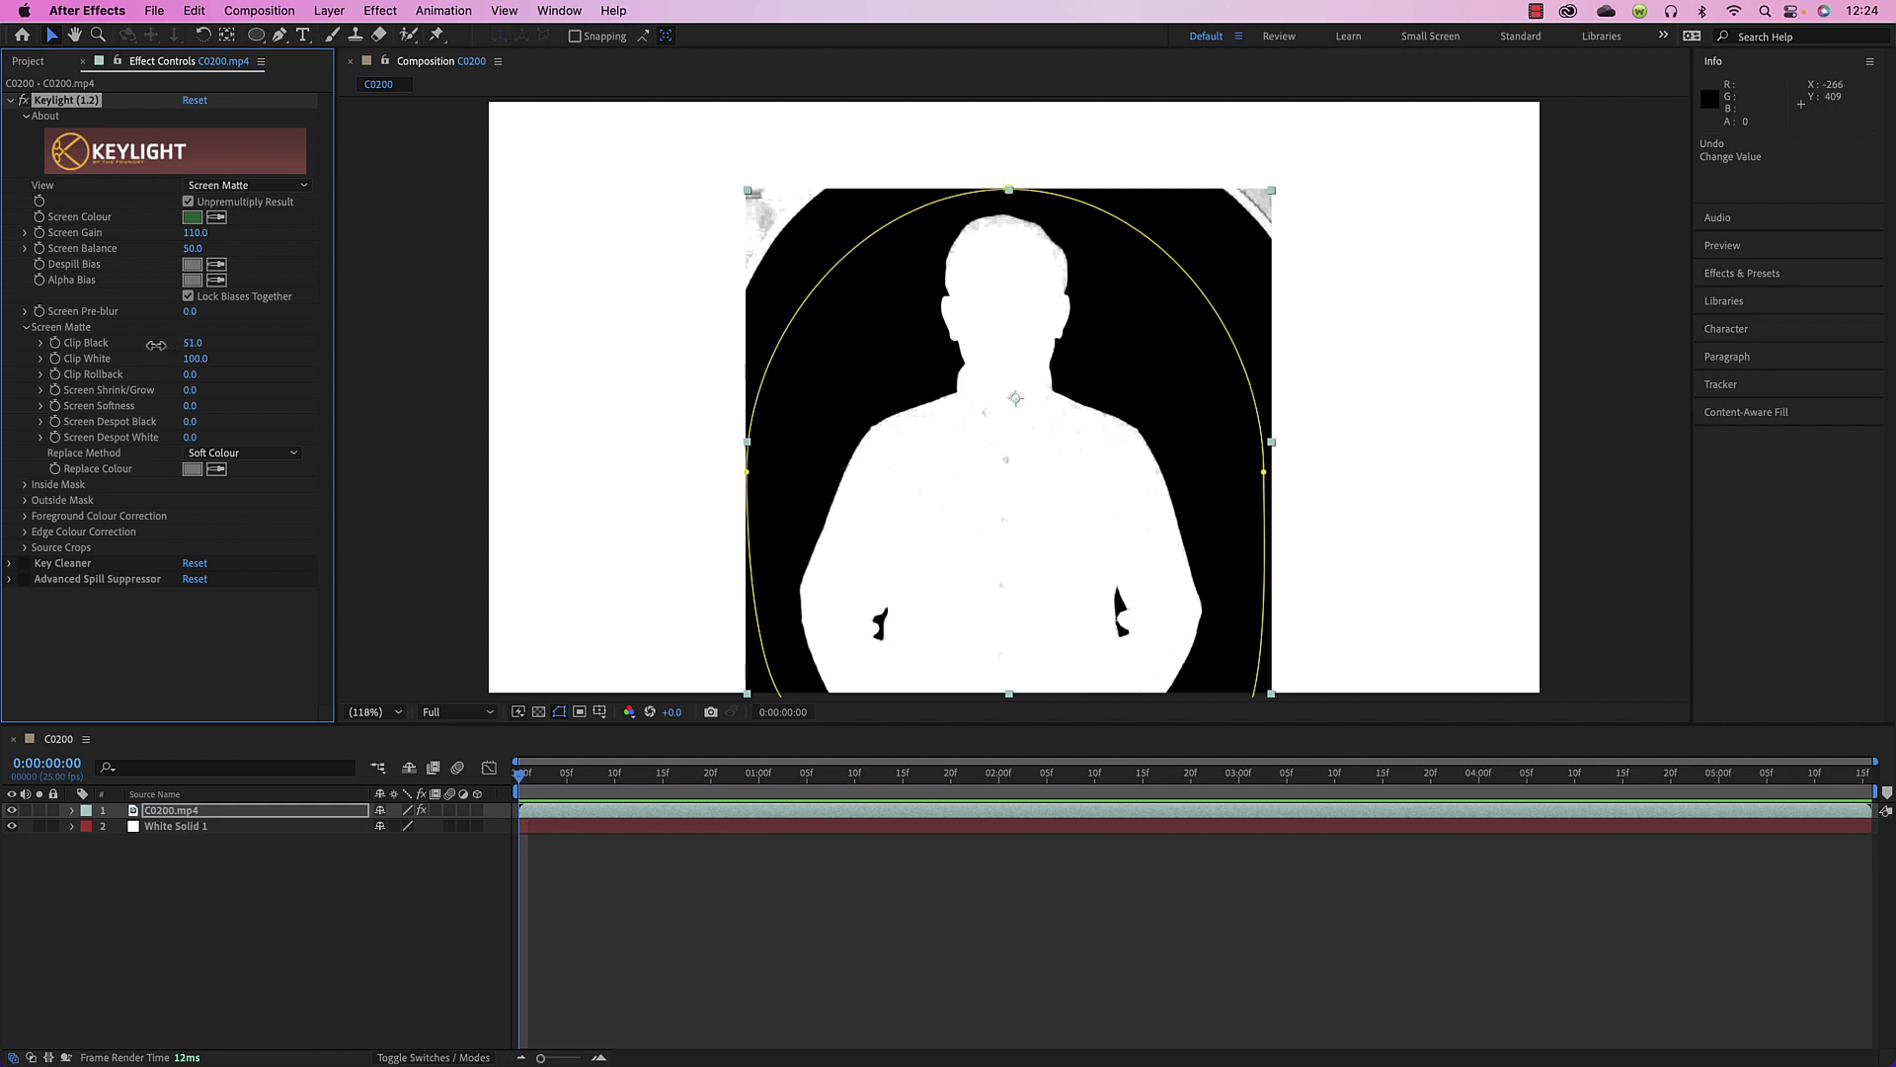
{"action": "left_click_drag", "start_coordinate": [190, 361], "coordinate": [191, 361]}
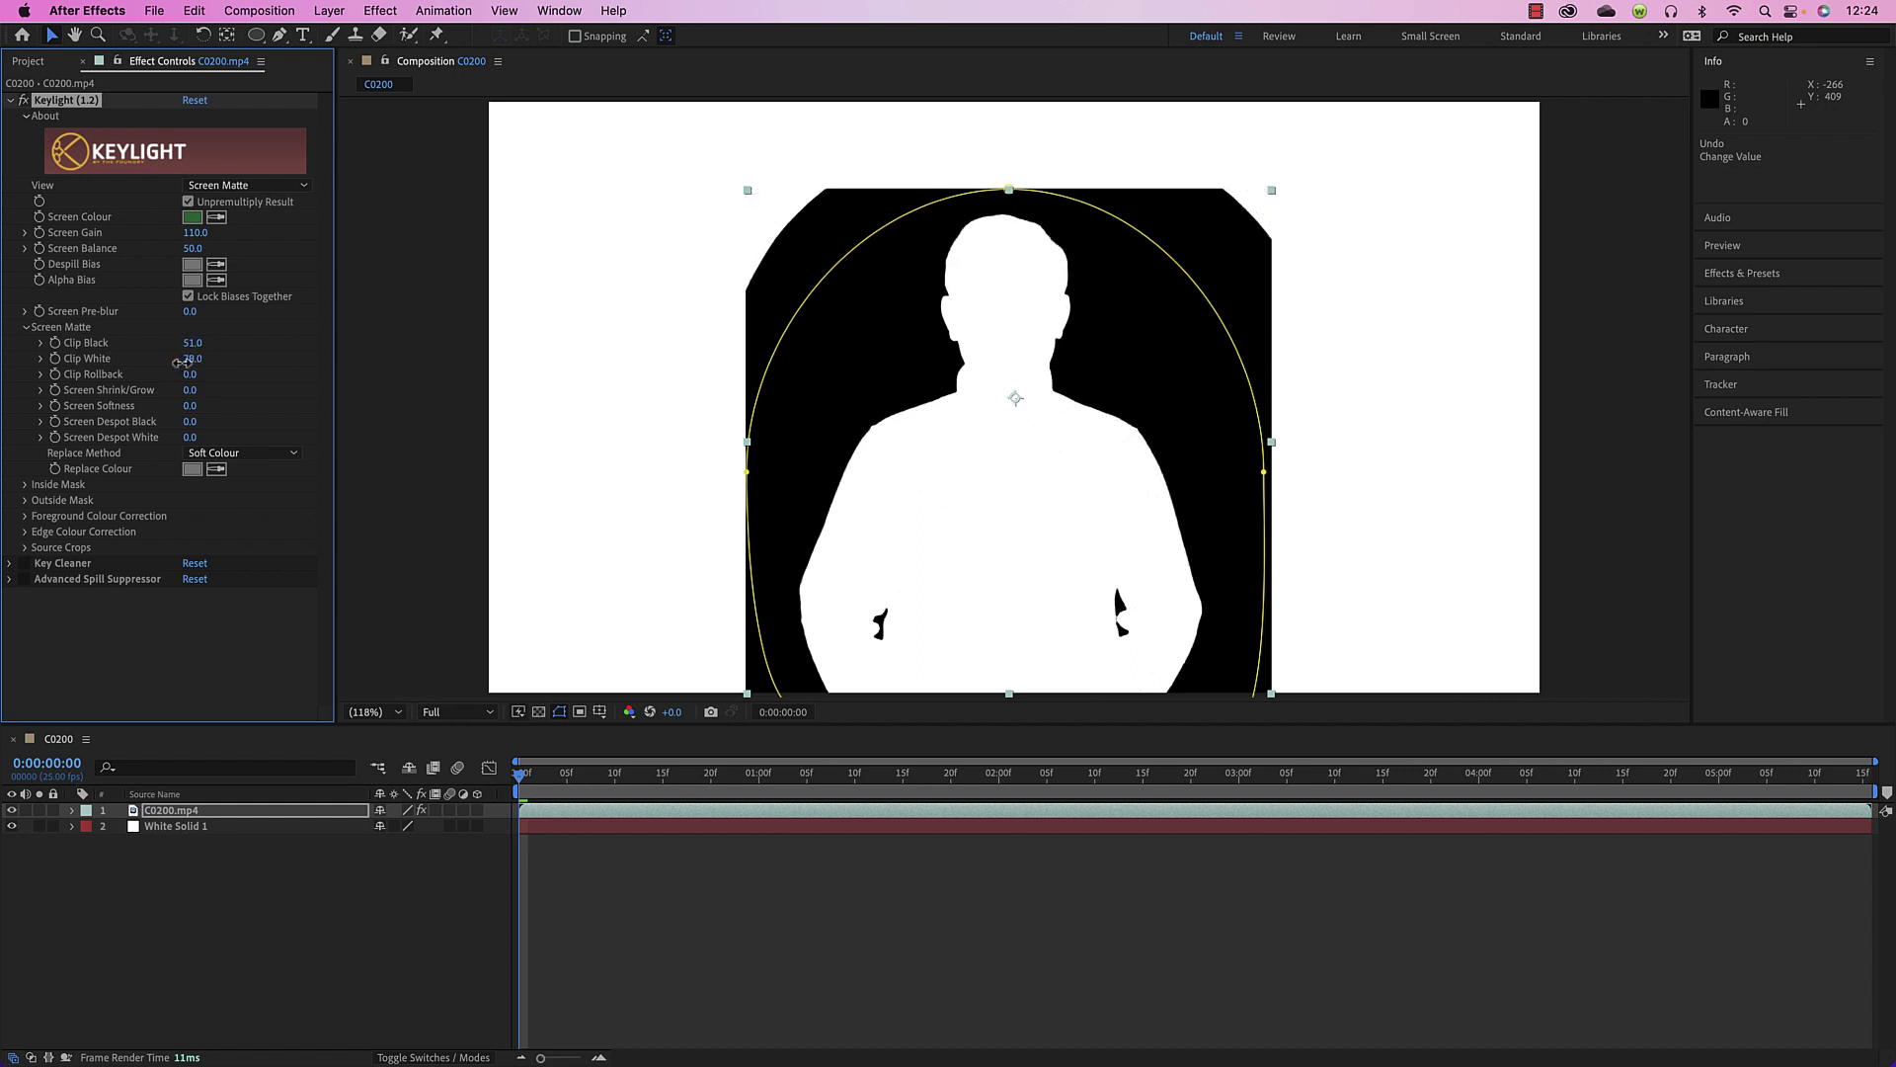
{"action": "left_click_drag", "start_coordinate": [195, 342], "coordinate": [900, 416]}
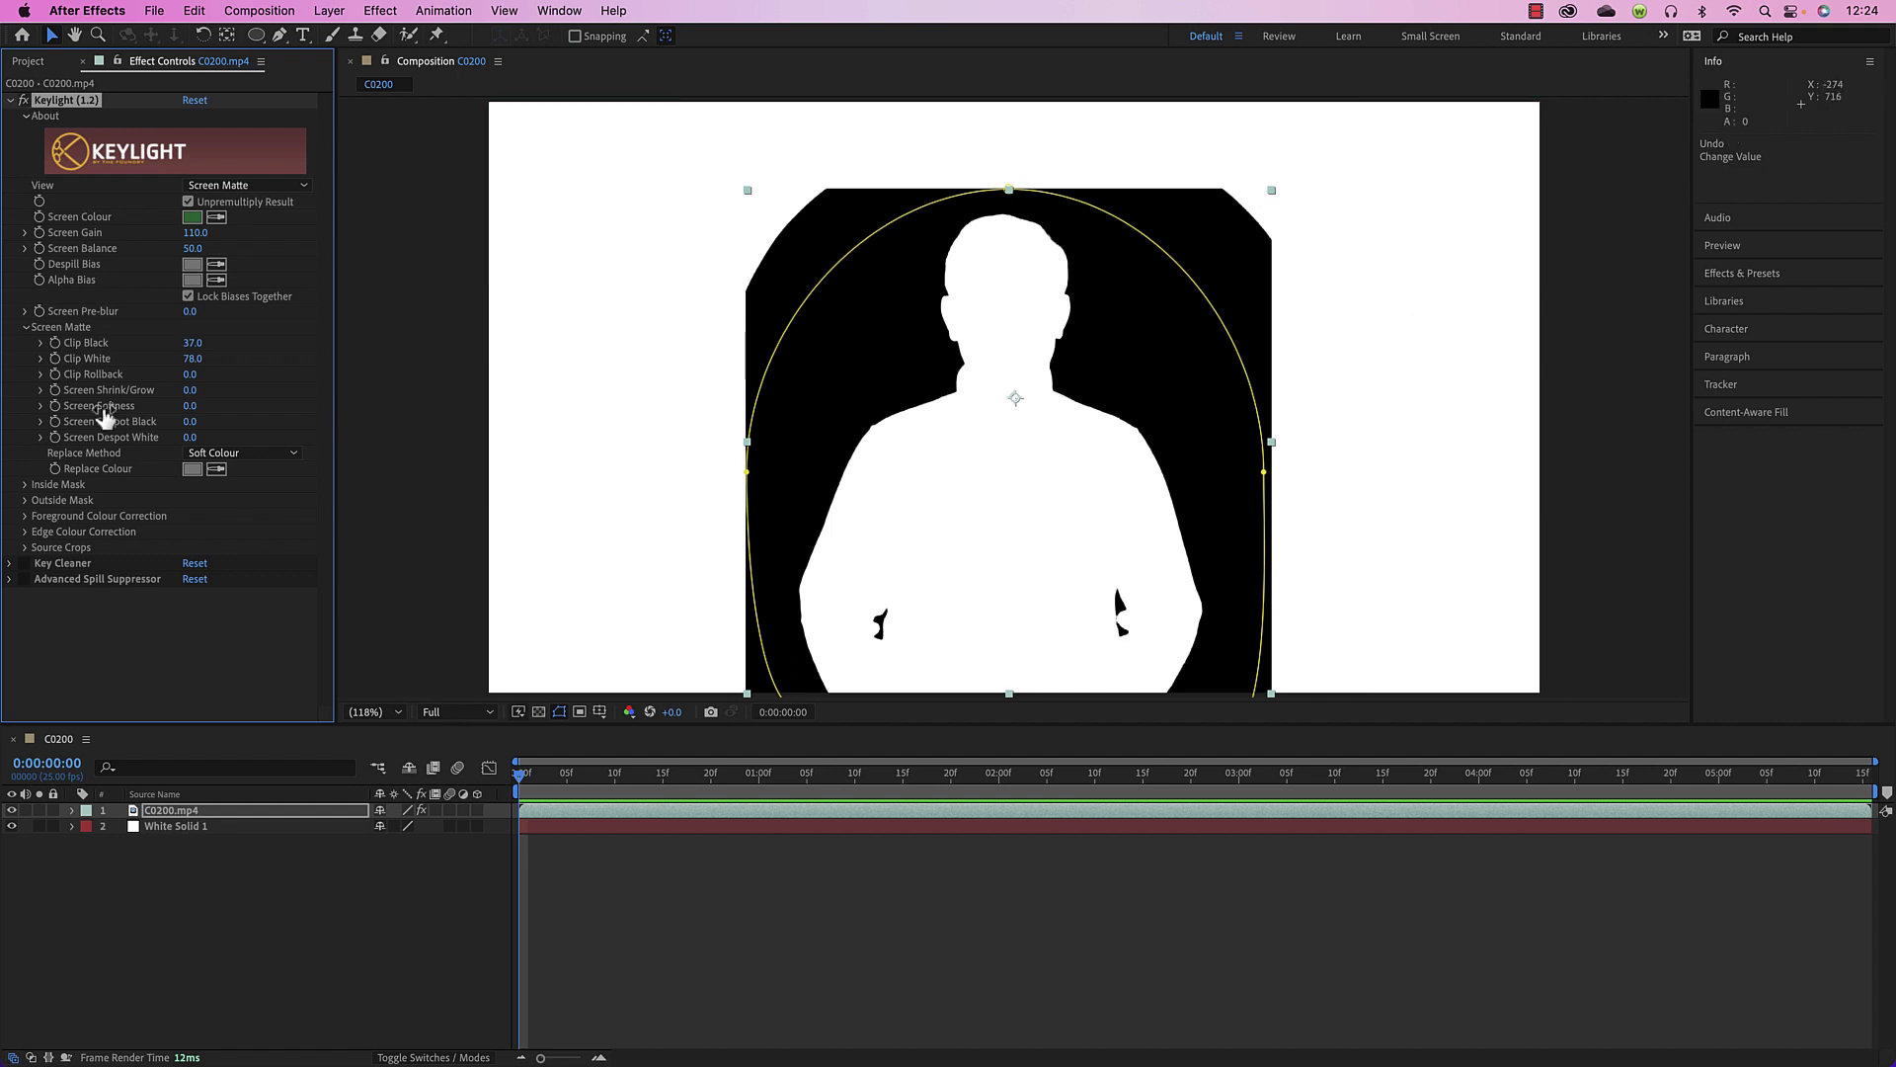
{"action": "left_click", "coordinate": [242, 188]}
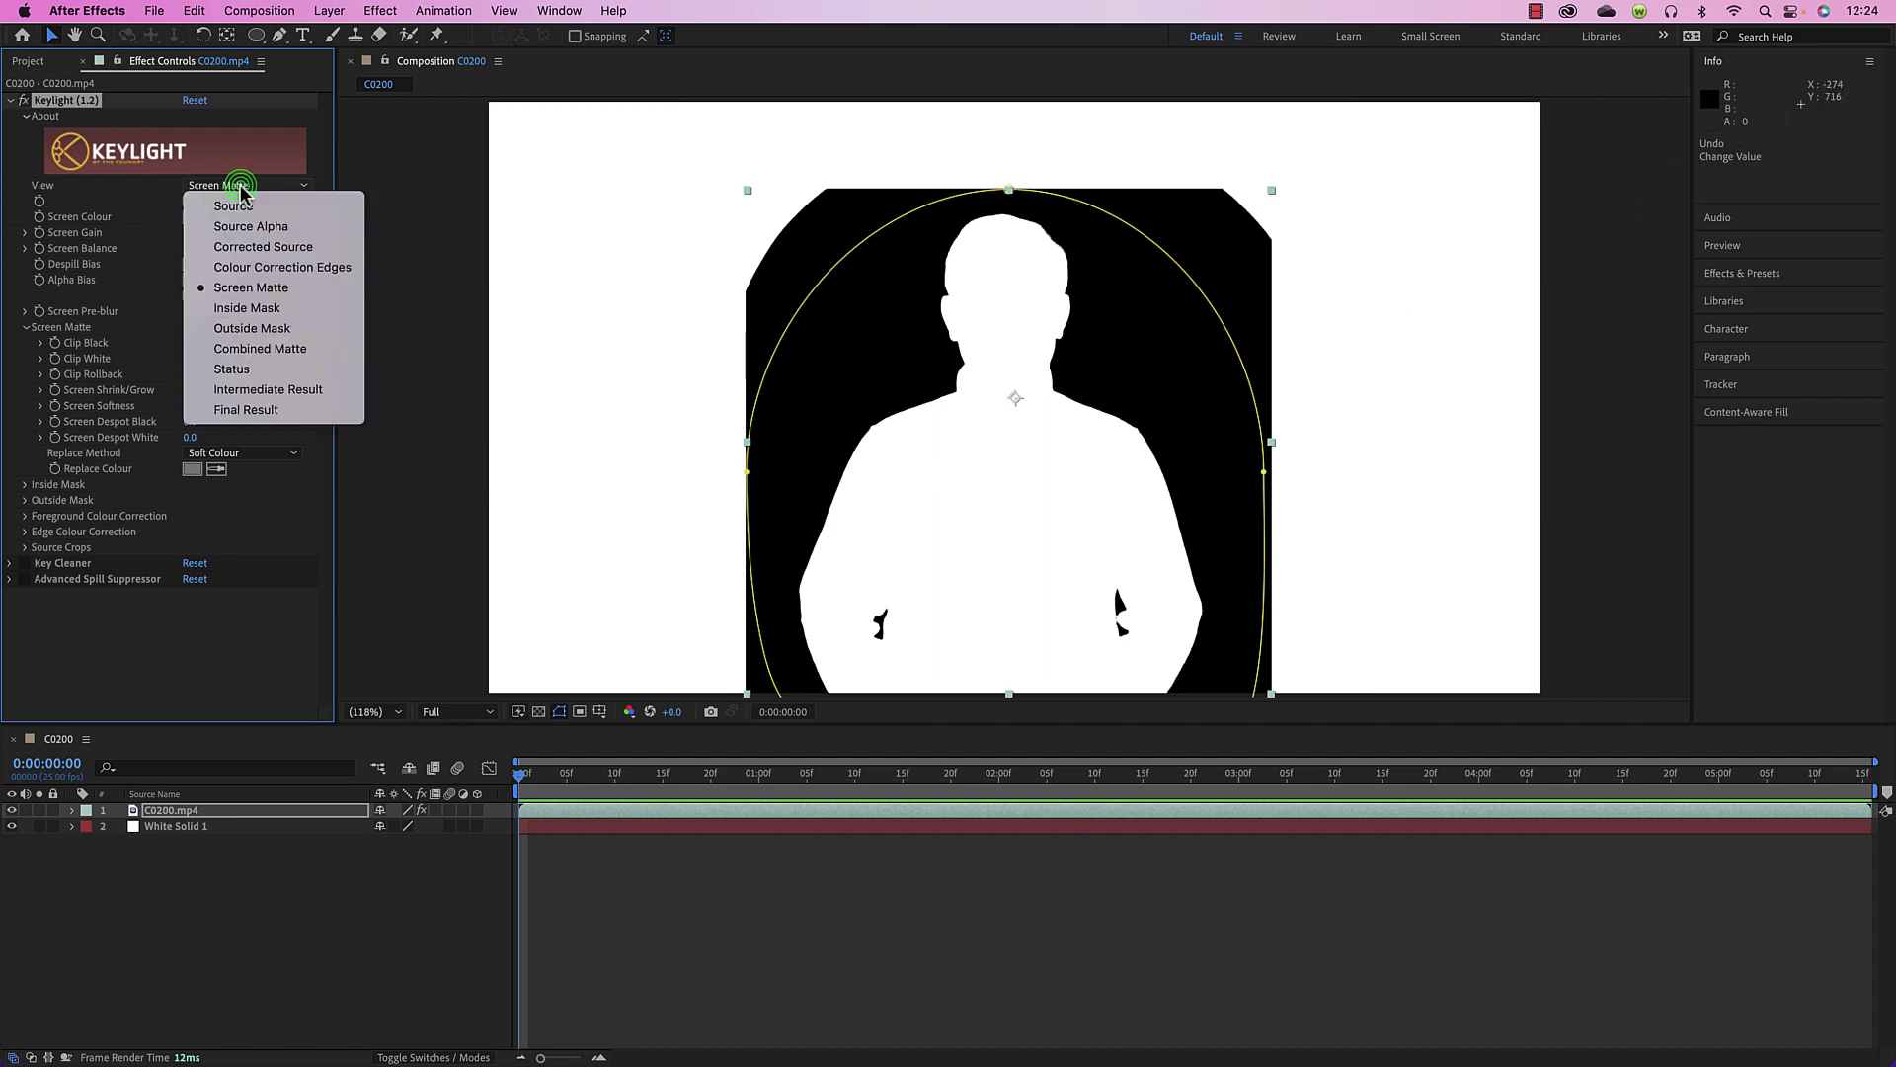
Switch Keylight's view to Intermediate Result and delete White Solid 1
{"action": "left_click", "coordinate": [265, 393]}
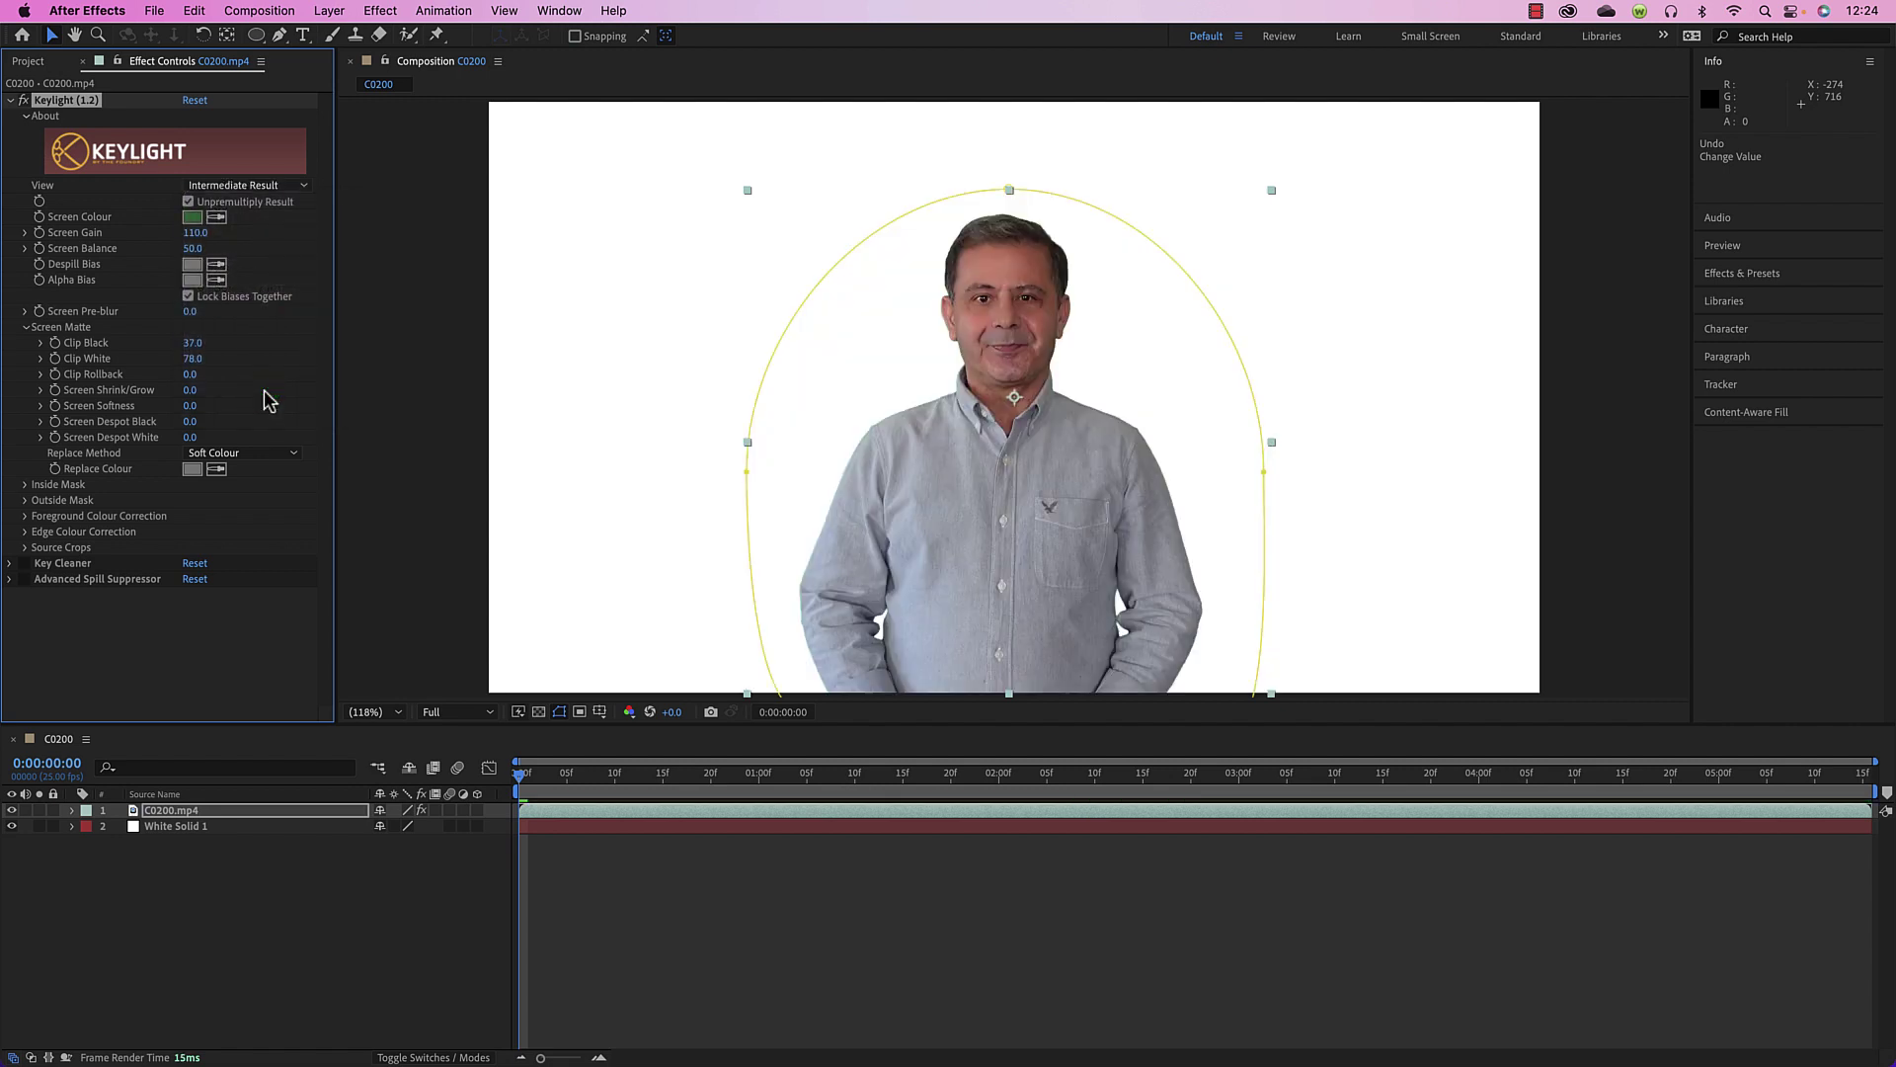
{"action": "left_click", "coordinate": [155, 828]}
{"action": "key", "text": "Delete"}
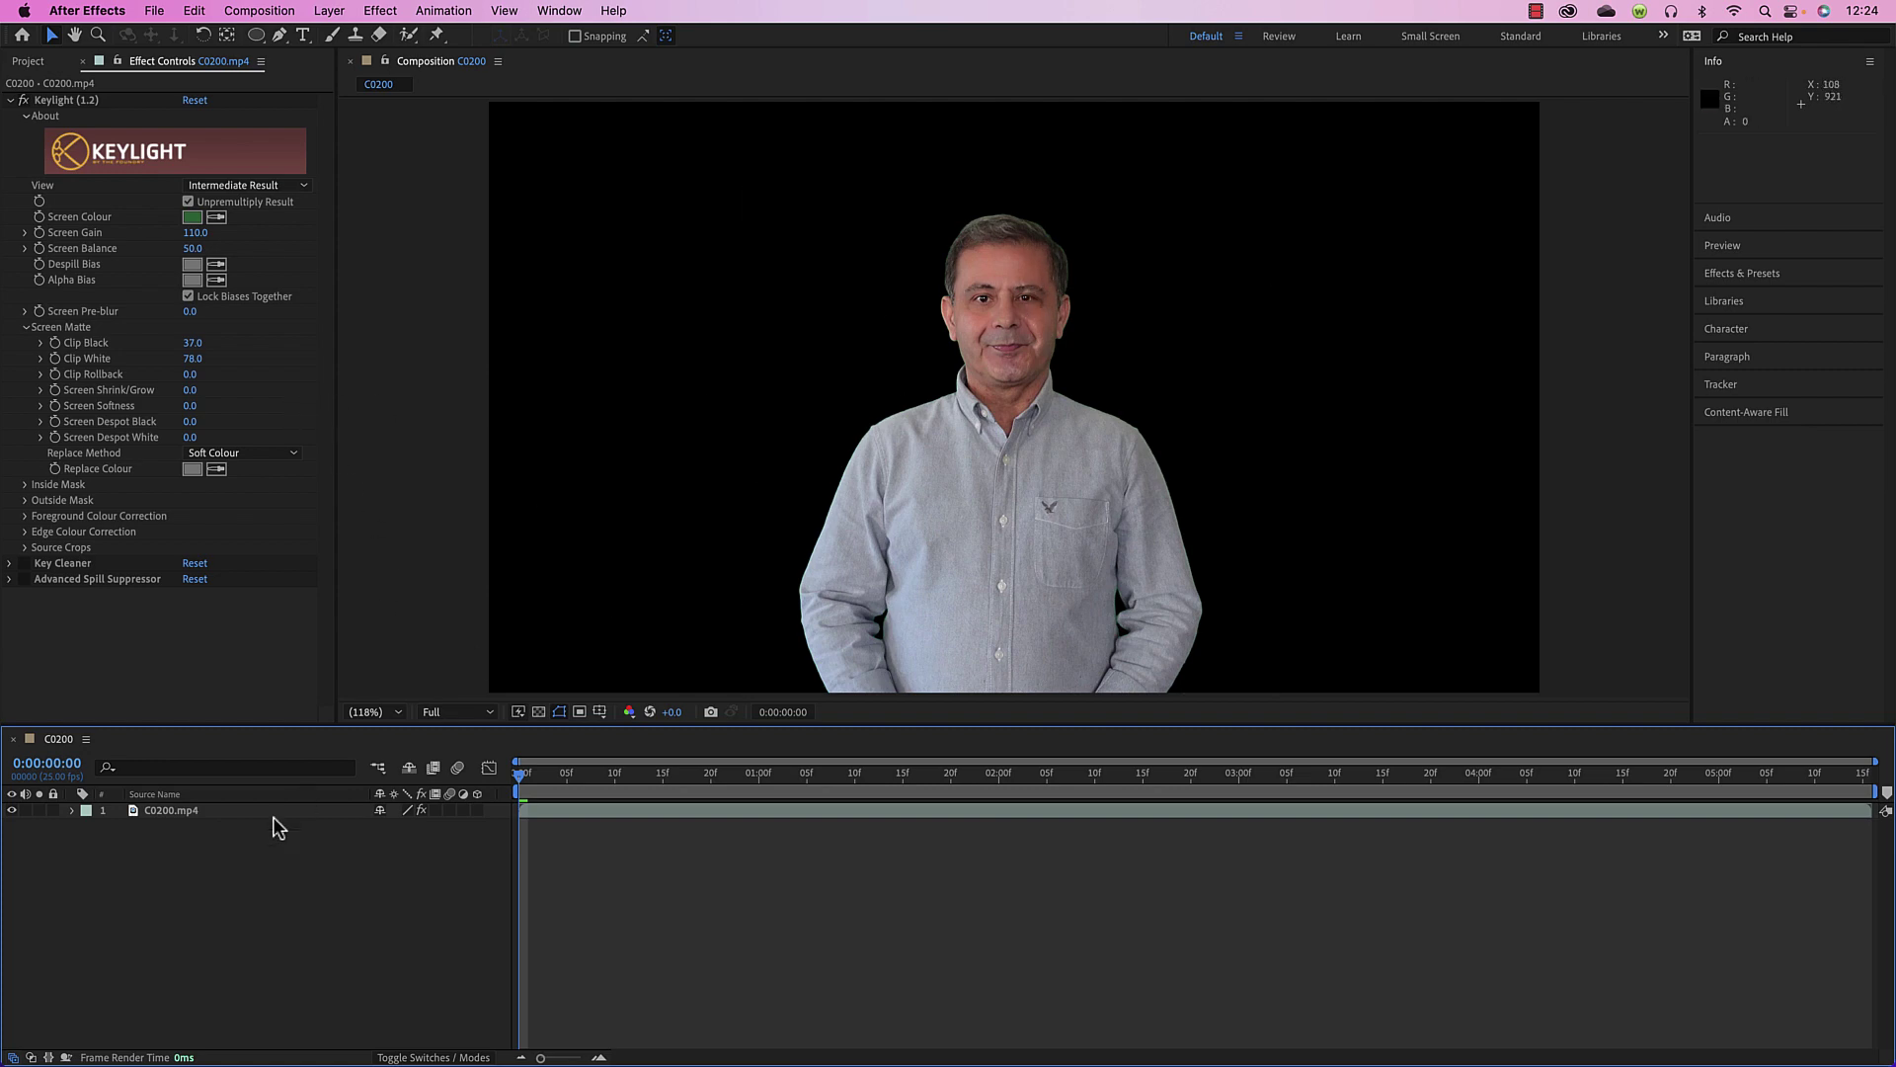
Place Green-Screen-BG.png beneath C0200.mp4 in the timeline, toggling its visibility to compare
{"action": "left_click", "coordinate": [36, 63]}
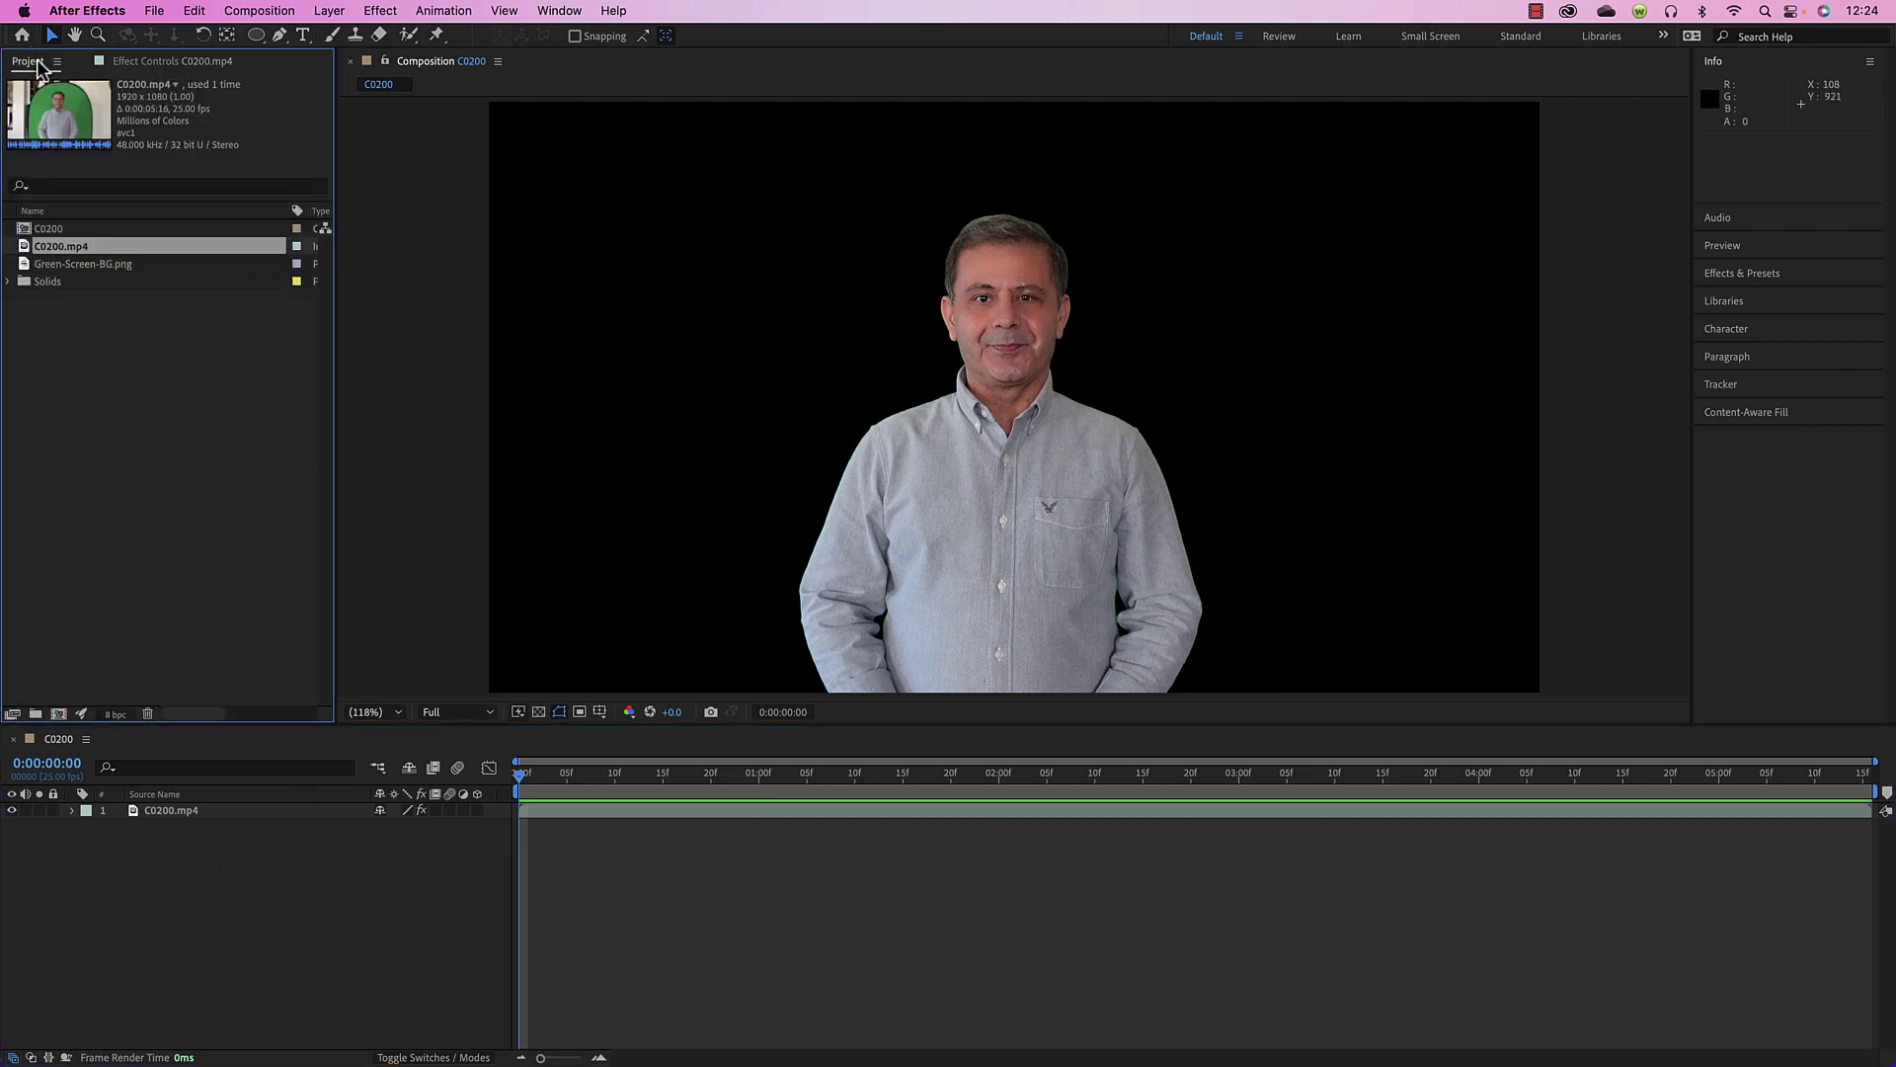
{"action": "left_click", "coordinate": [97, 265]}
{"action": "left_click_drag", "start_coordinate": [112, 275], "coordinate": [232, 946]}
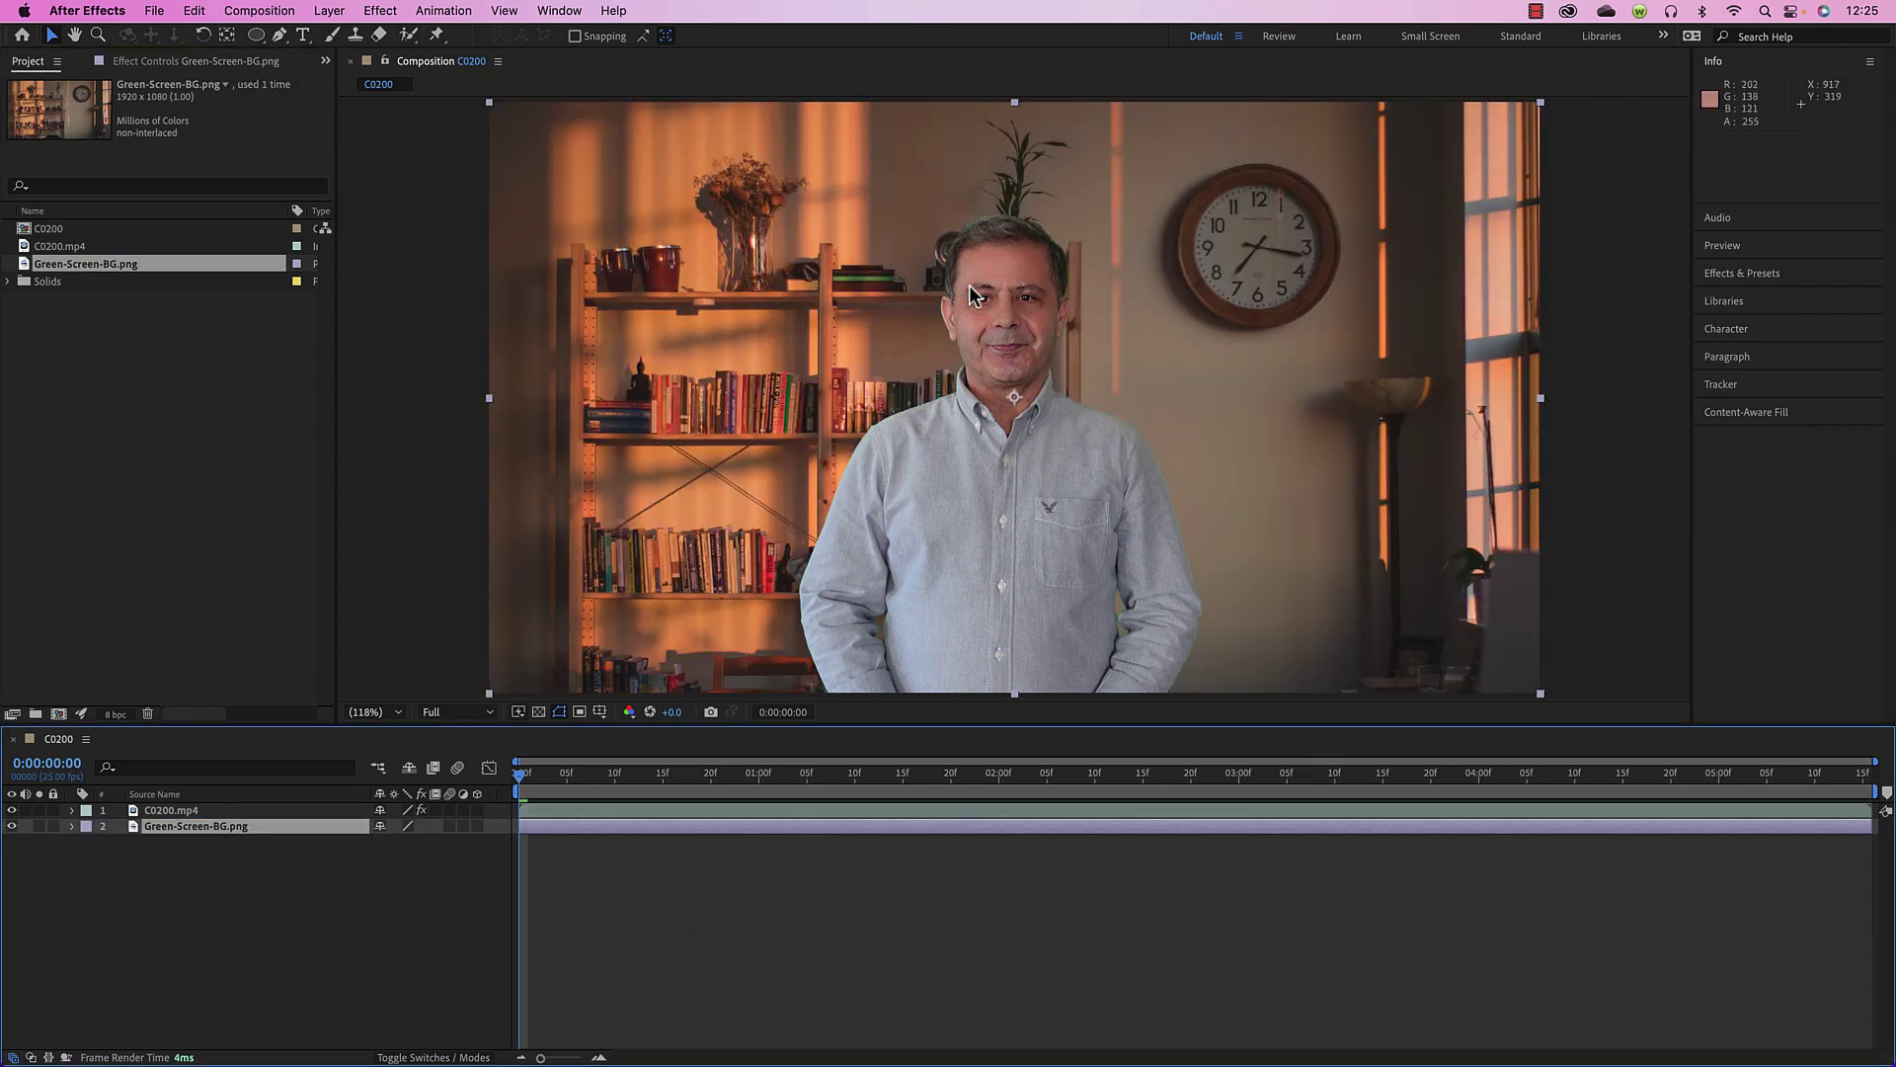
{"action": "left_click", "coordinate": [13, 826]}
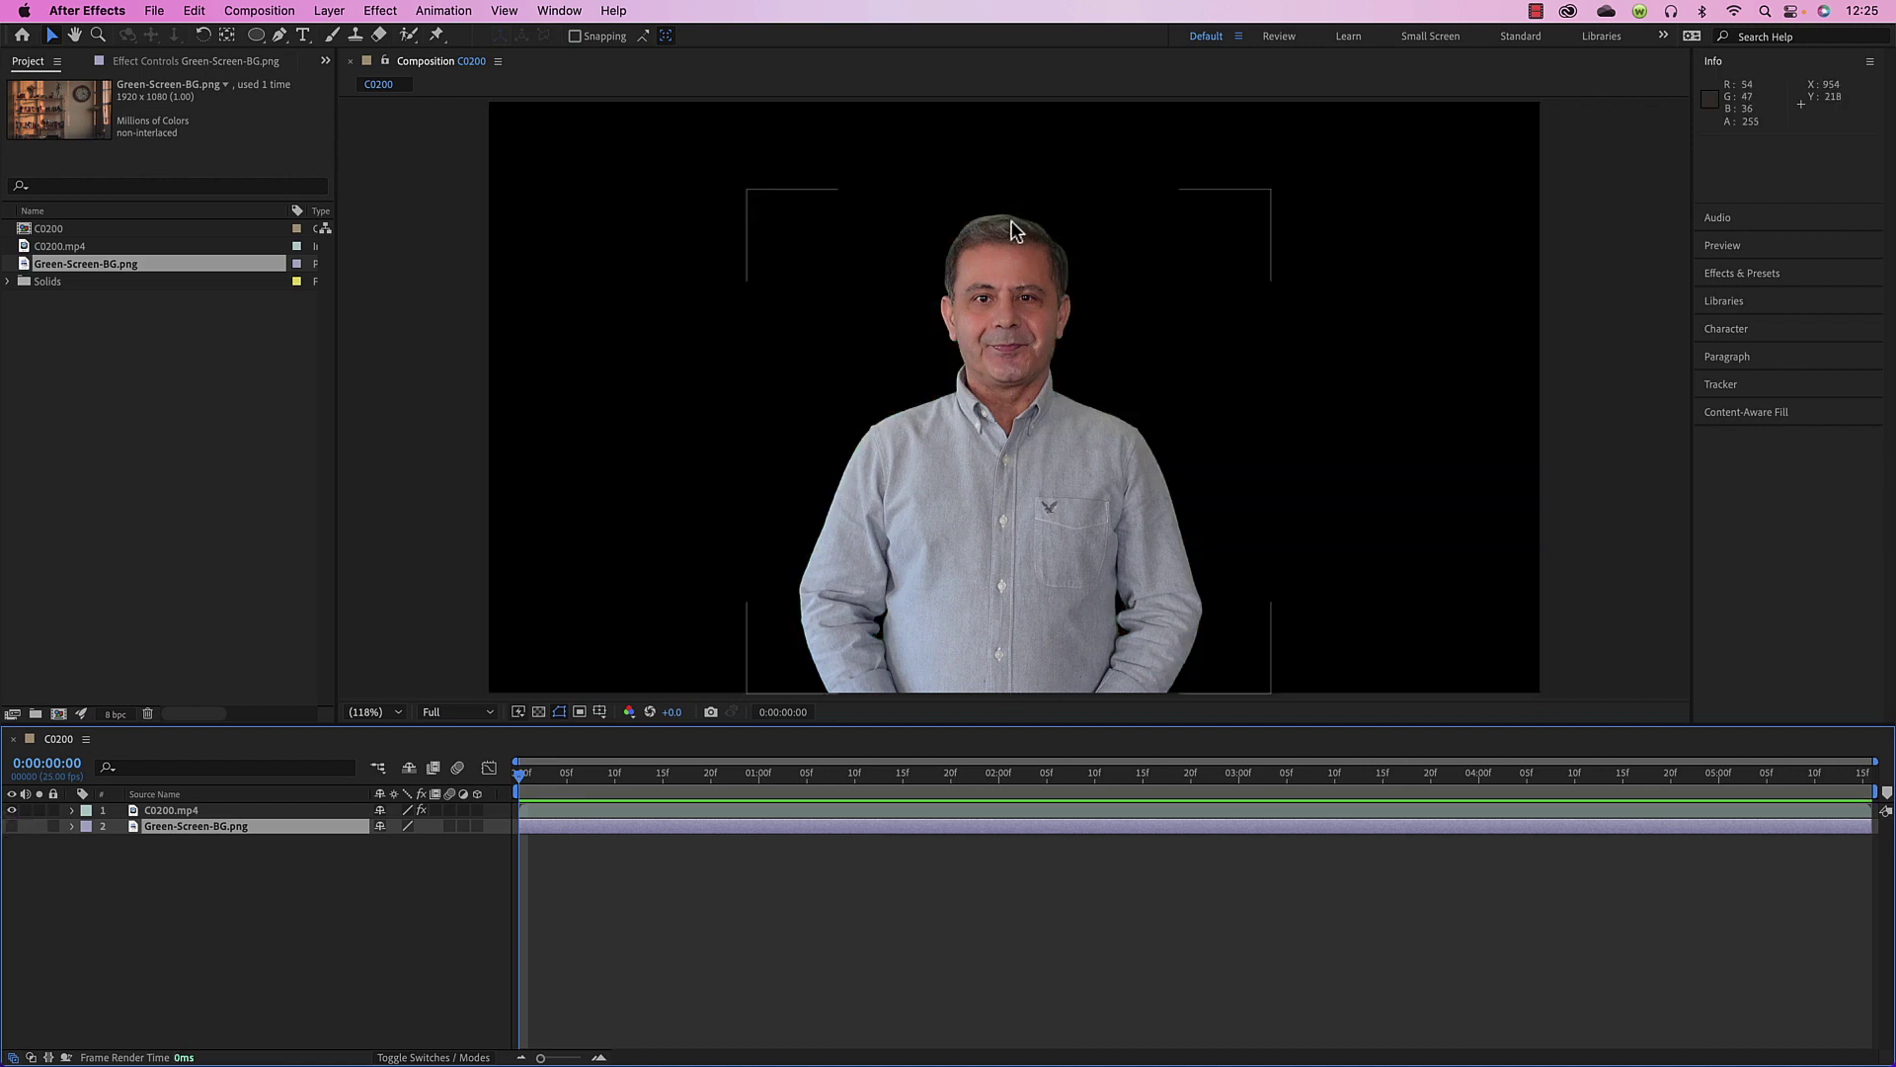
{"action": "left_click", "coordinate": [13, 827]}
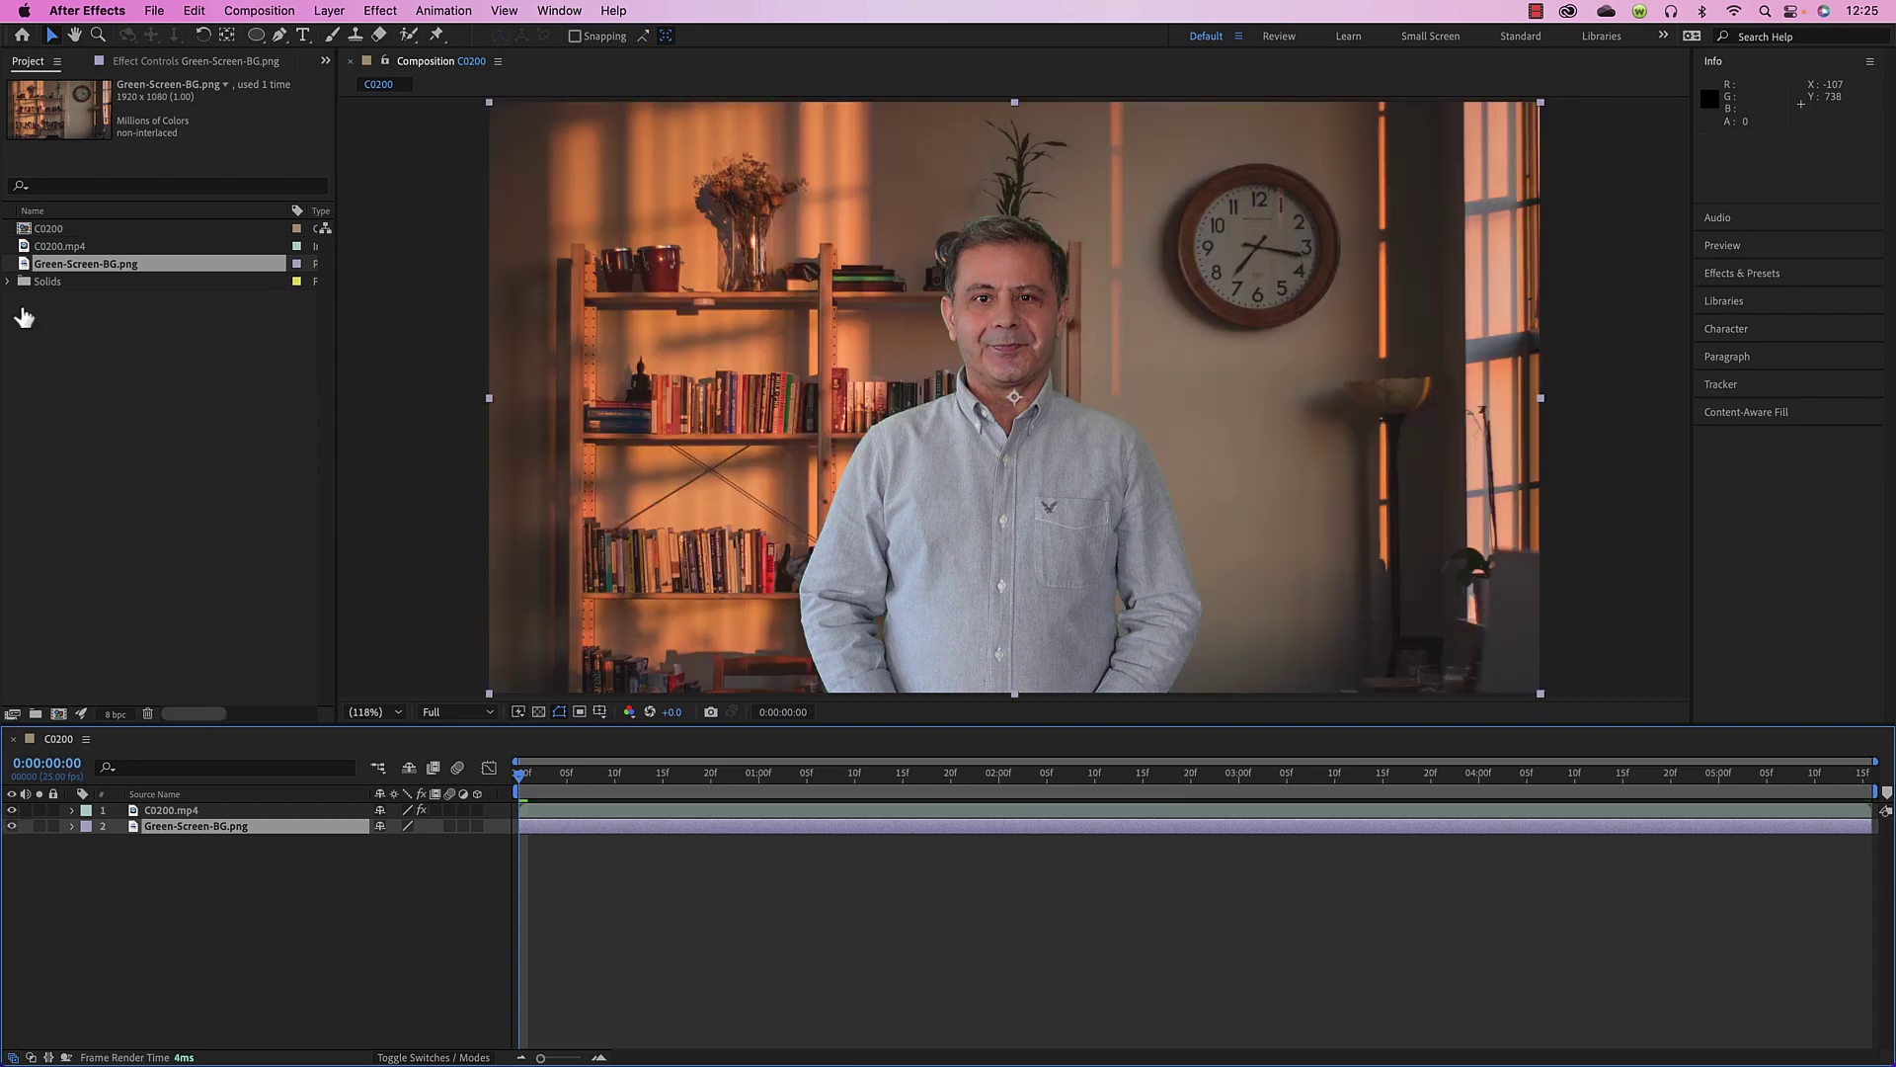
{"action": "left_click", "coordinate": [170, 67]}
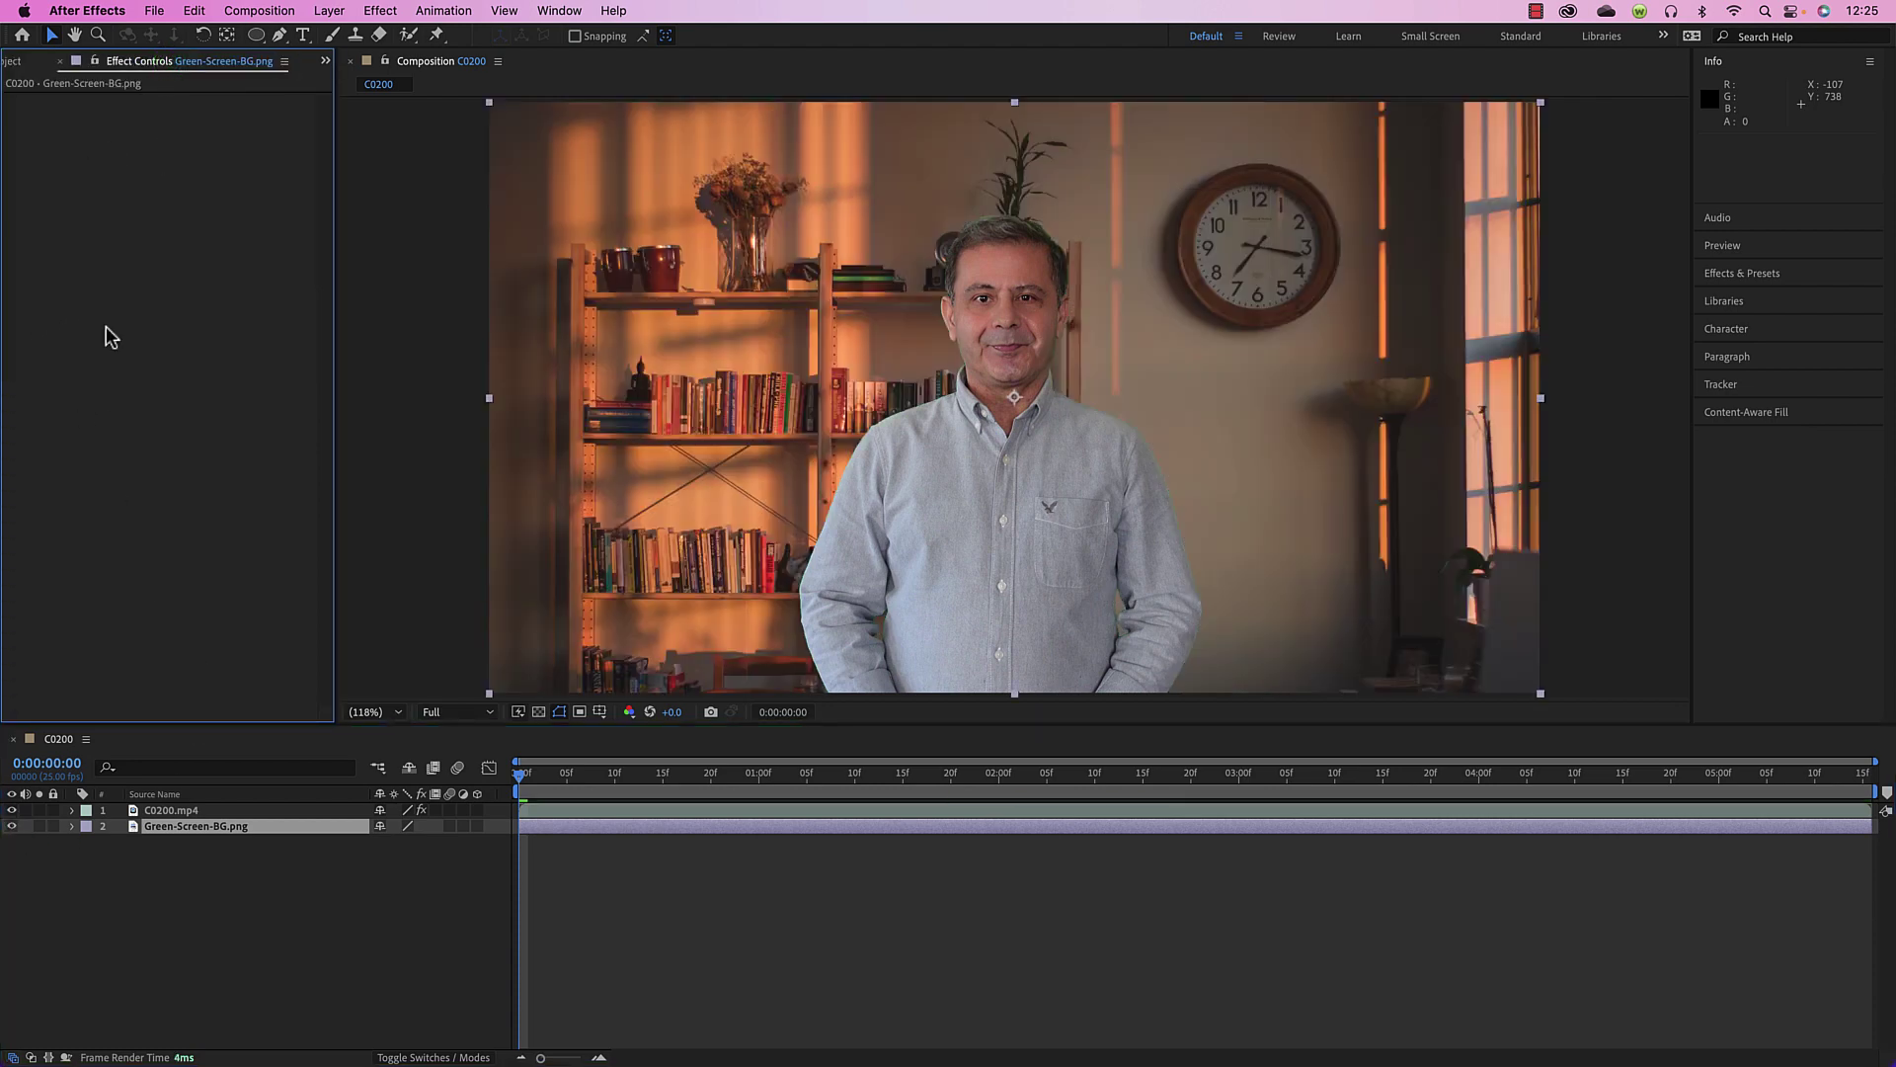
{"action": "left_click", "coordinate": [177, 812]}
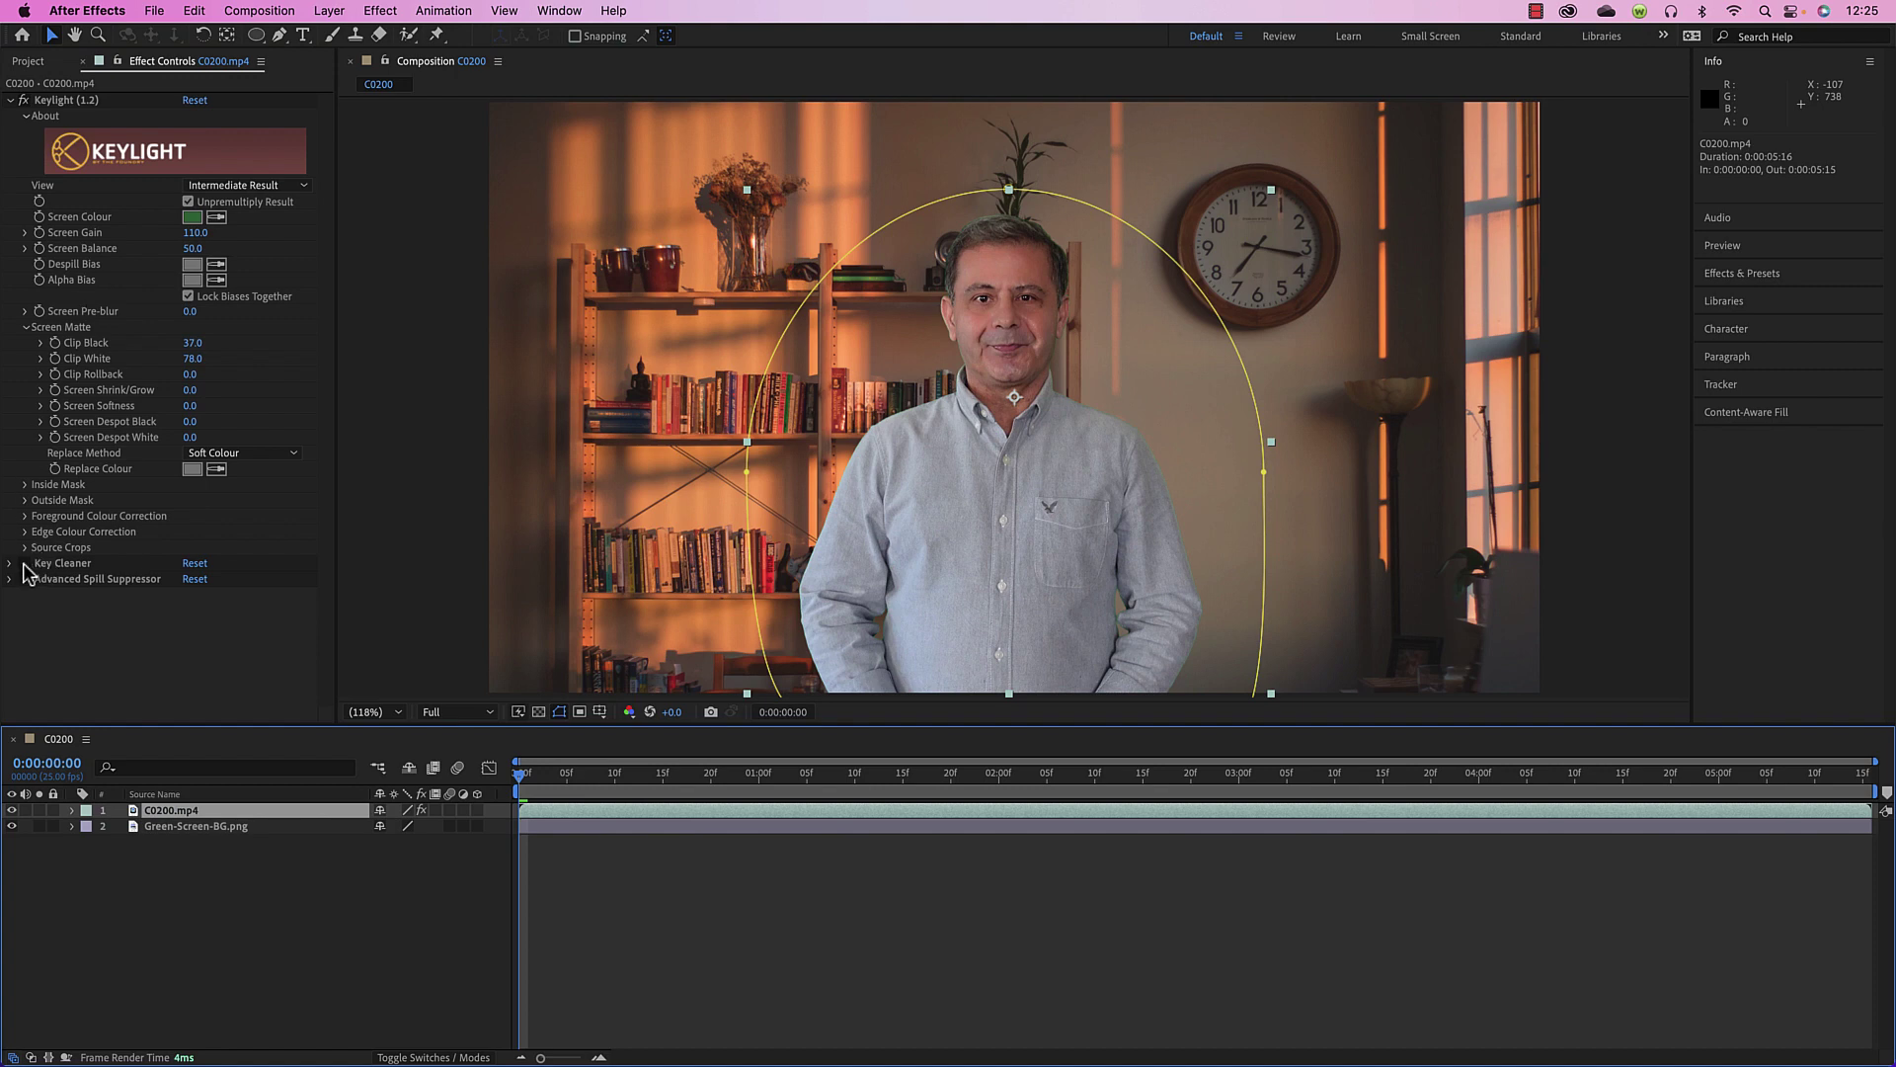
With the room background hidden, enable Key Cleaner and Advanced Spill Suppressor on the keyed footage
{"action": "left_click", "coordinate": [12, 825]}
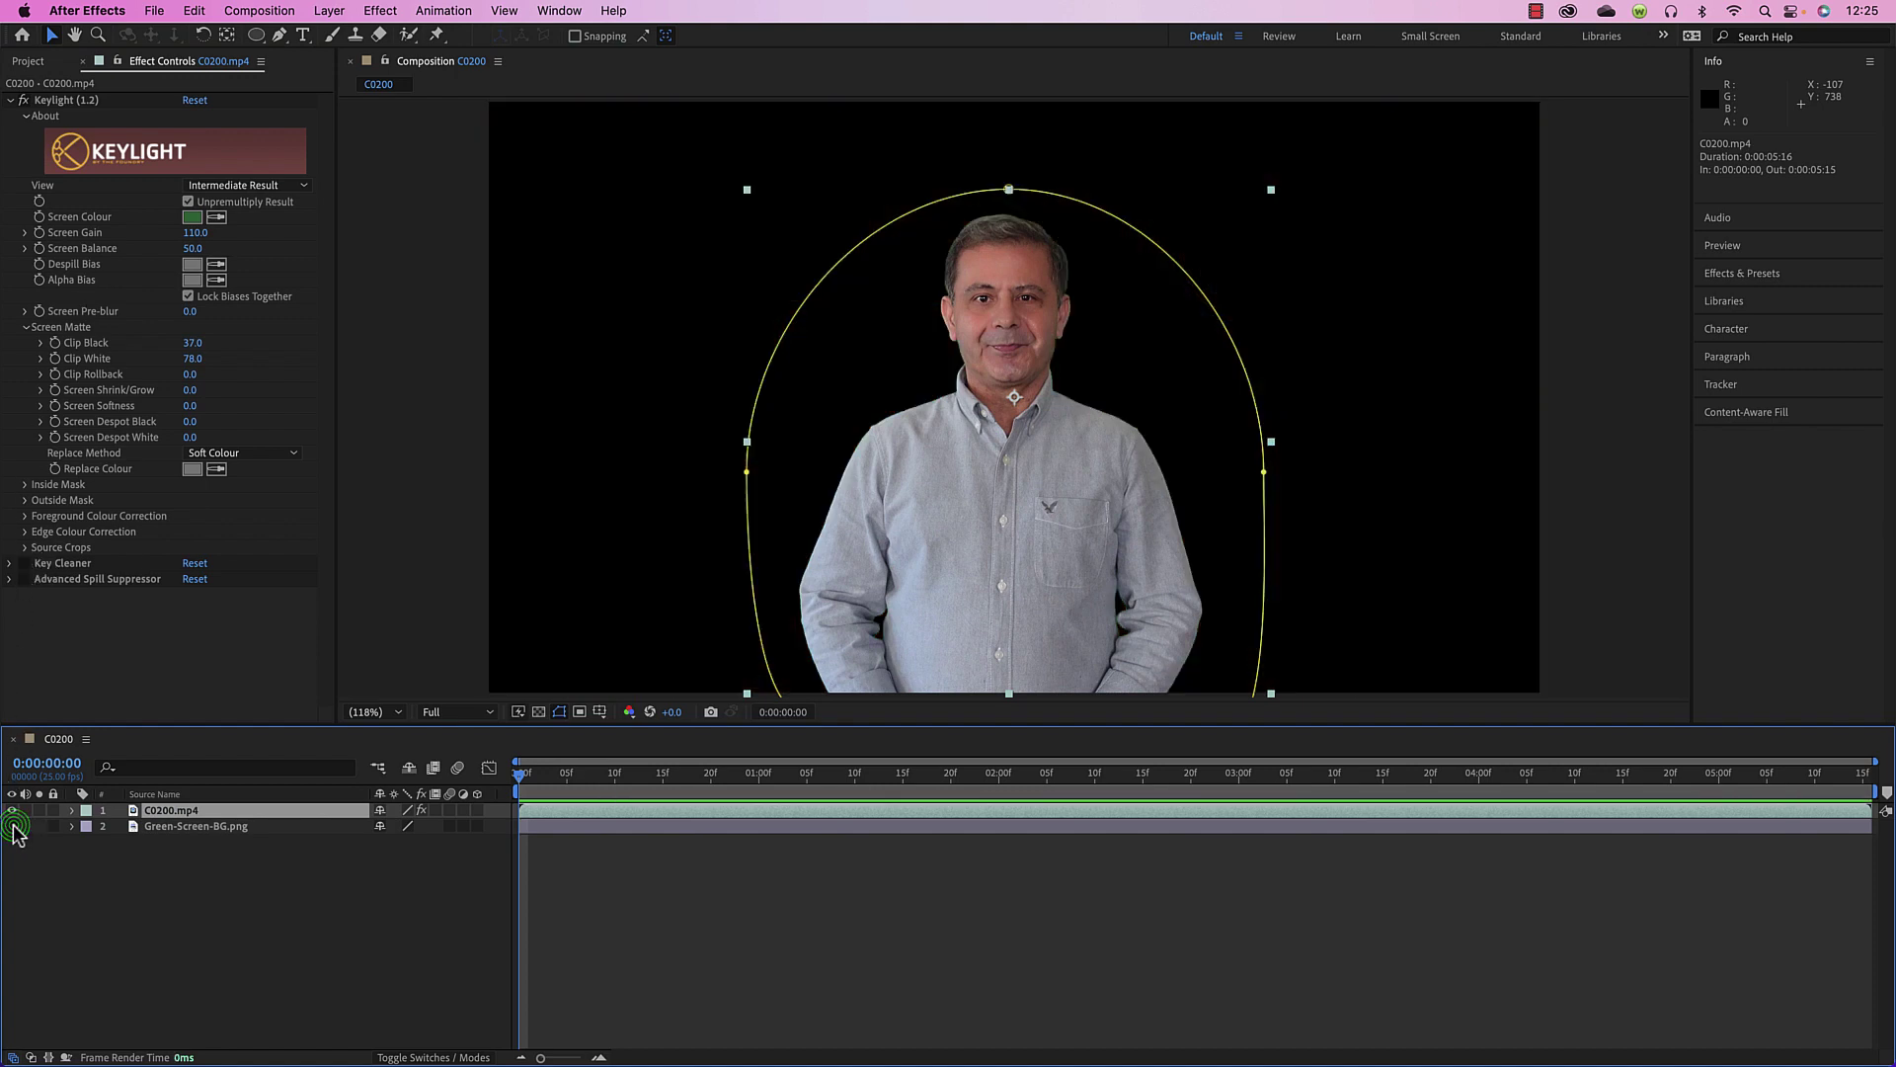
{"action": "left_click", "coordinate": [22, 564]}
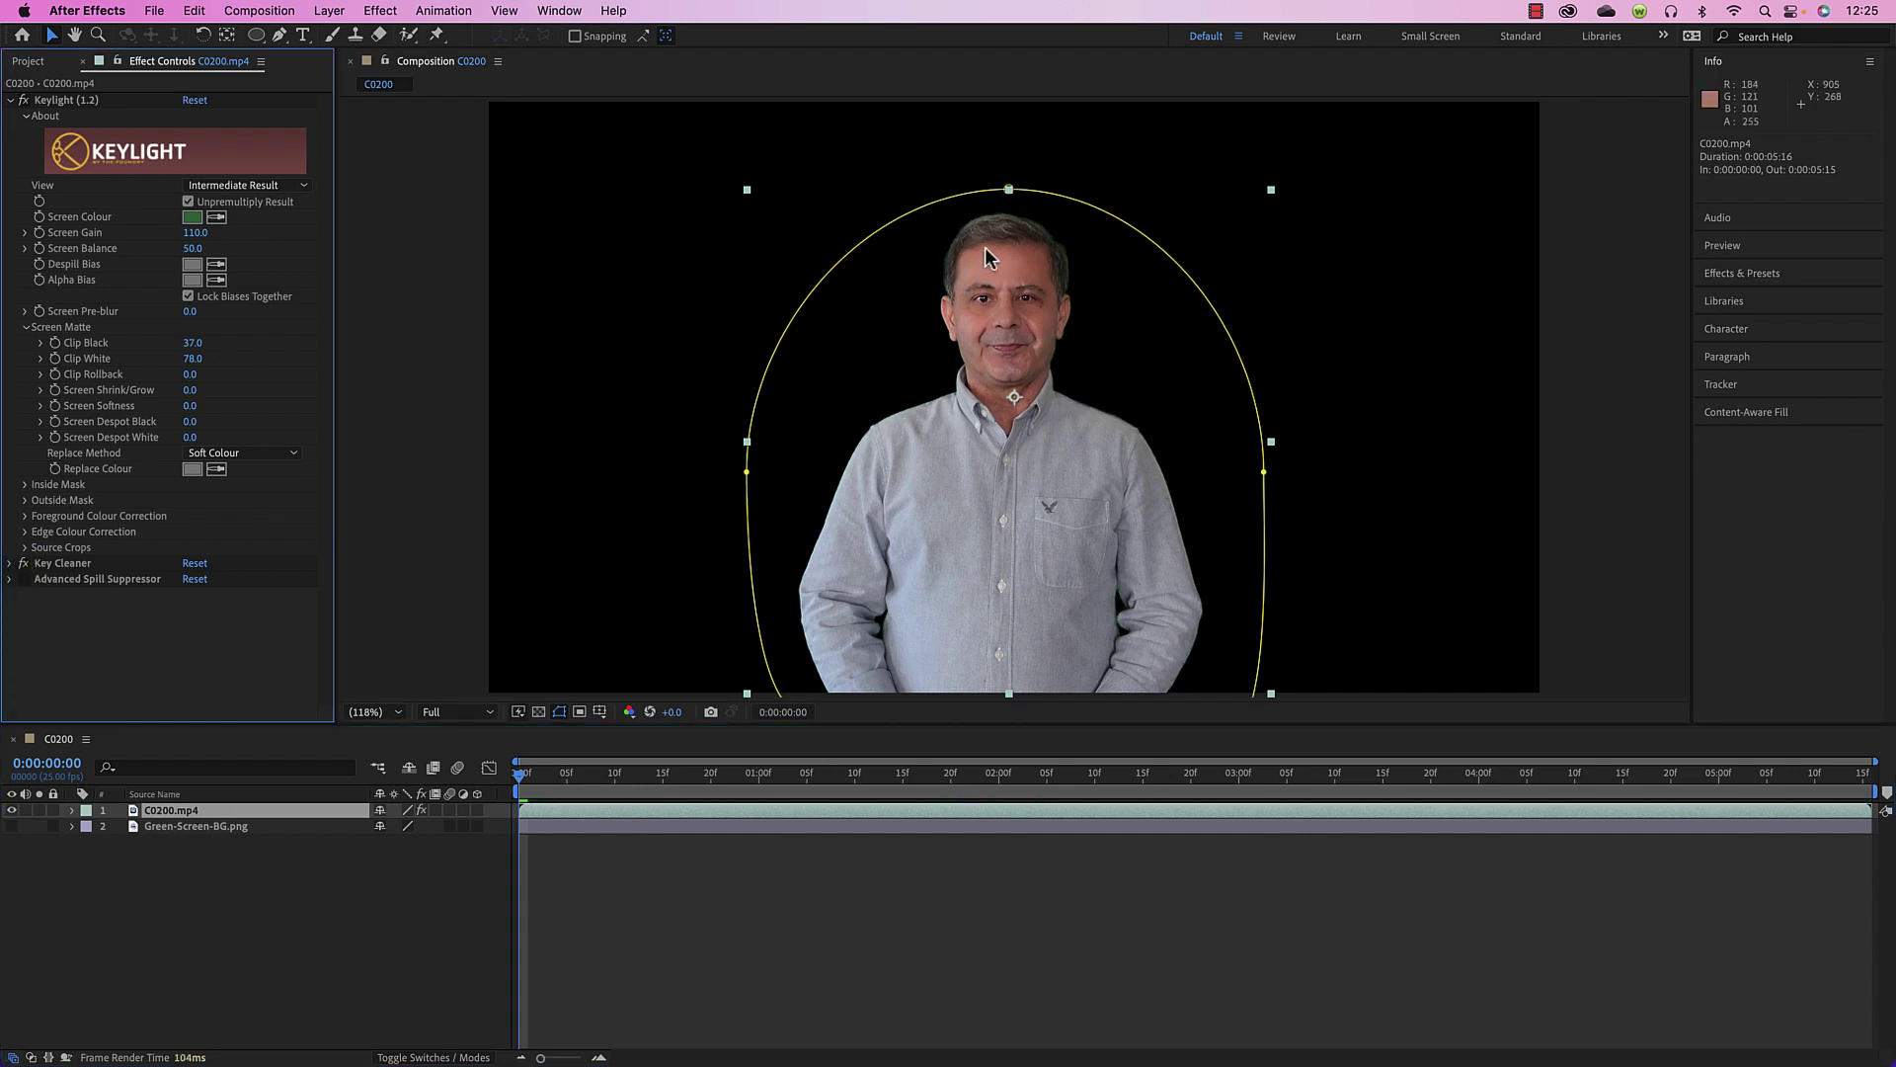
{"action": "scroll", "coordinate": [996, 224], "scroll_direction": "up", "scroll_amount": 4}
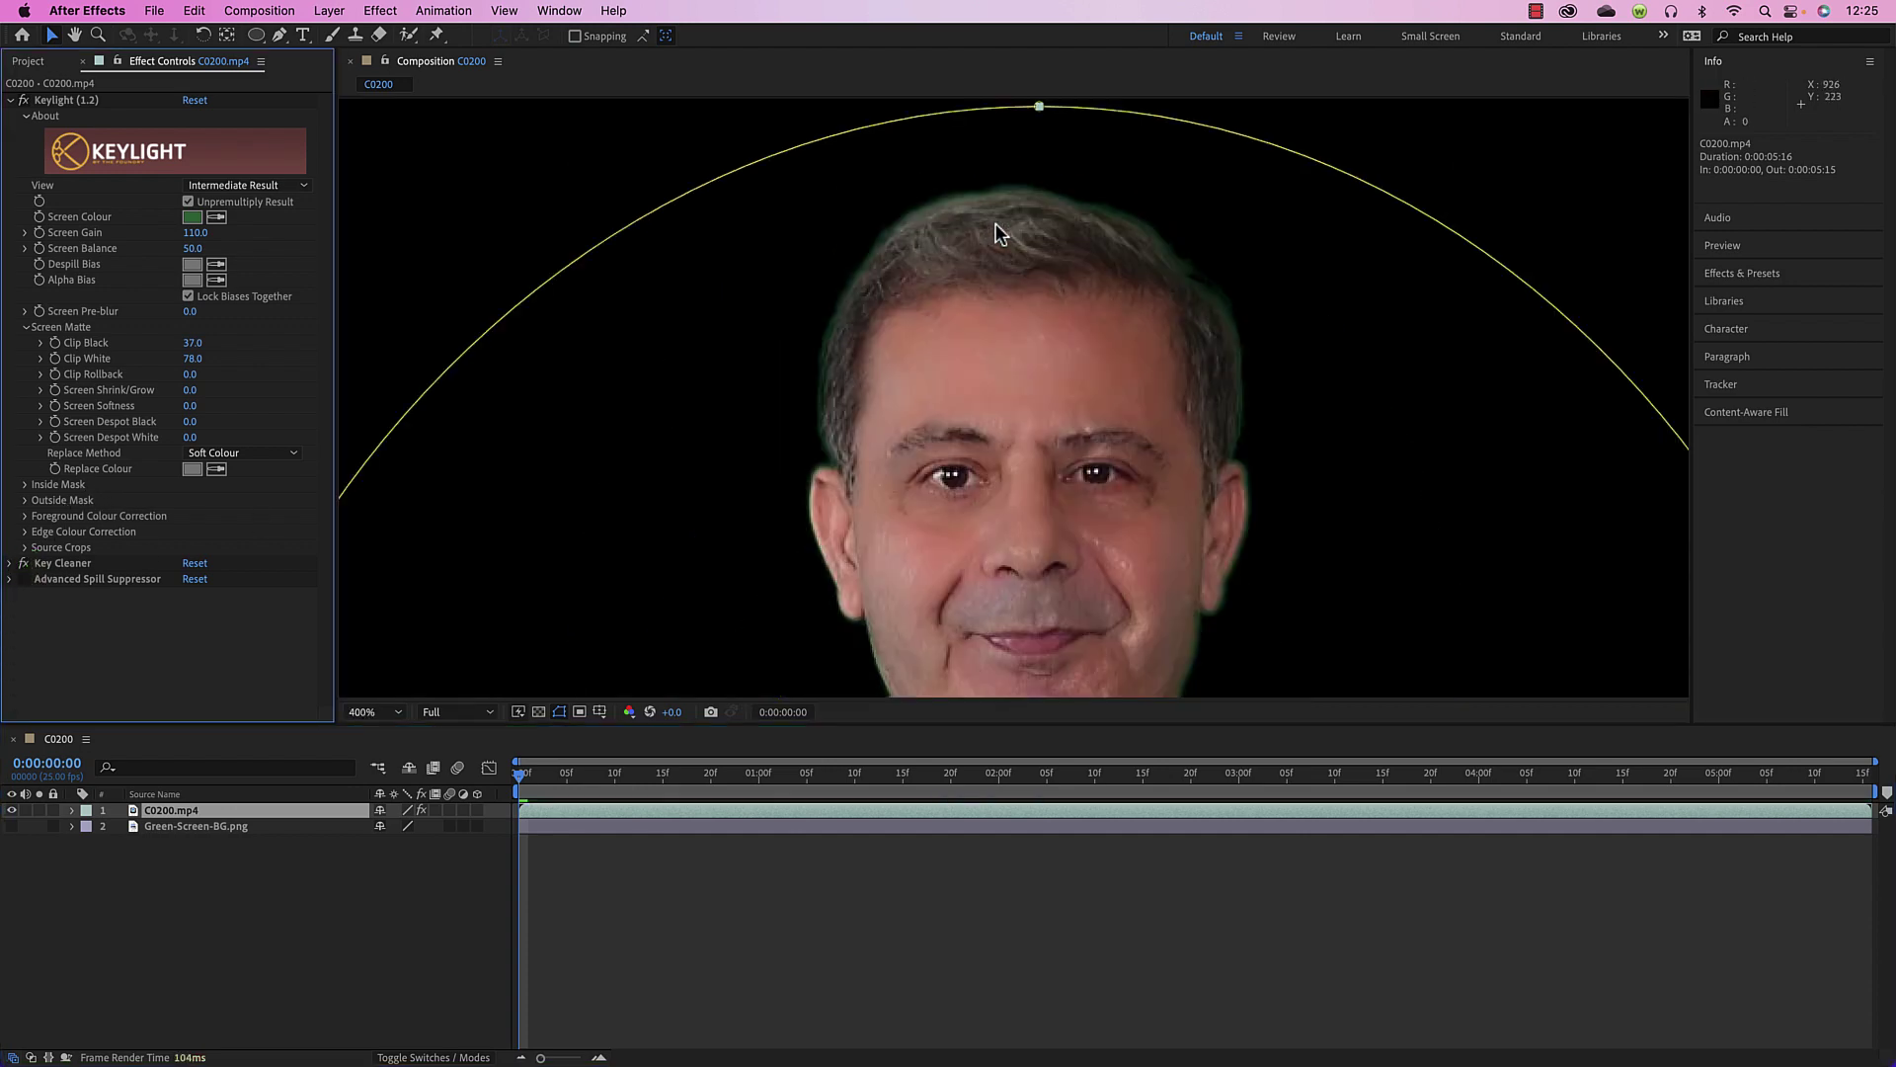
{"action": "left_click", "coordinate": [23, 564]}
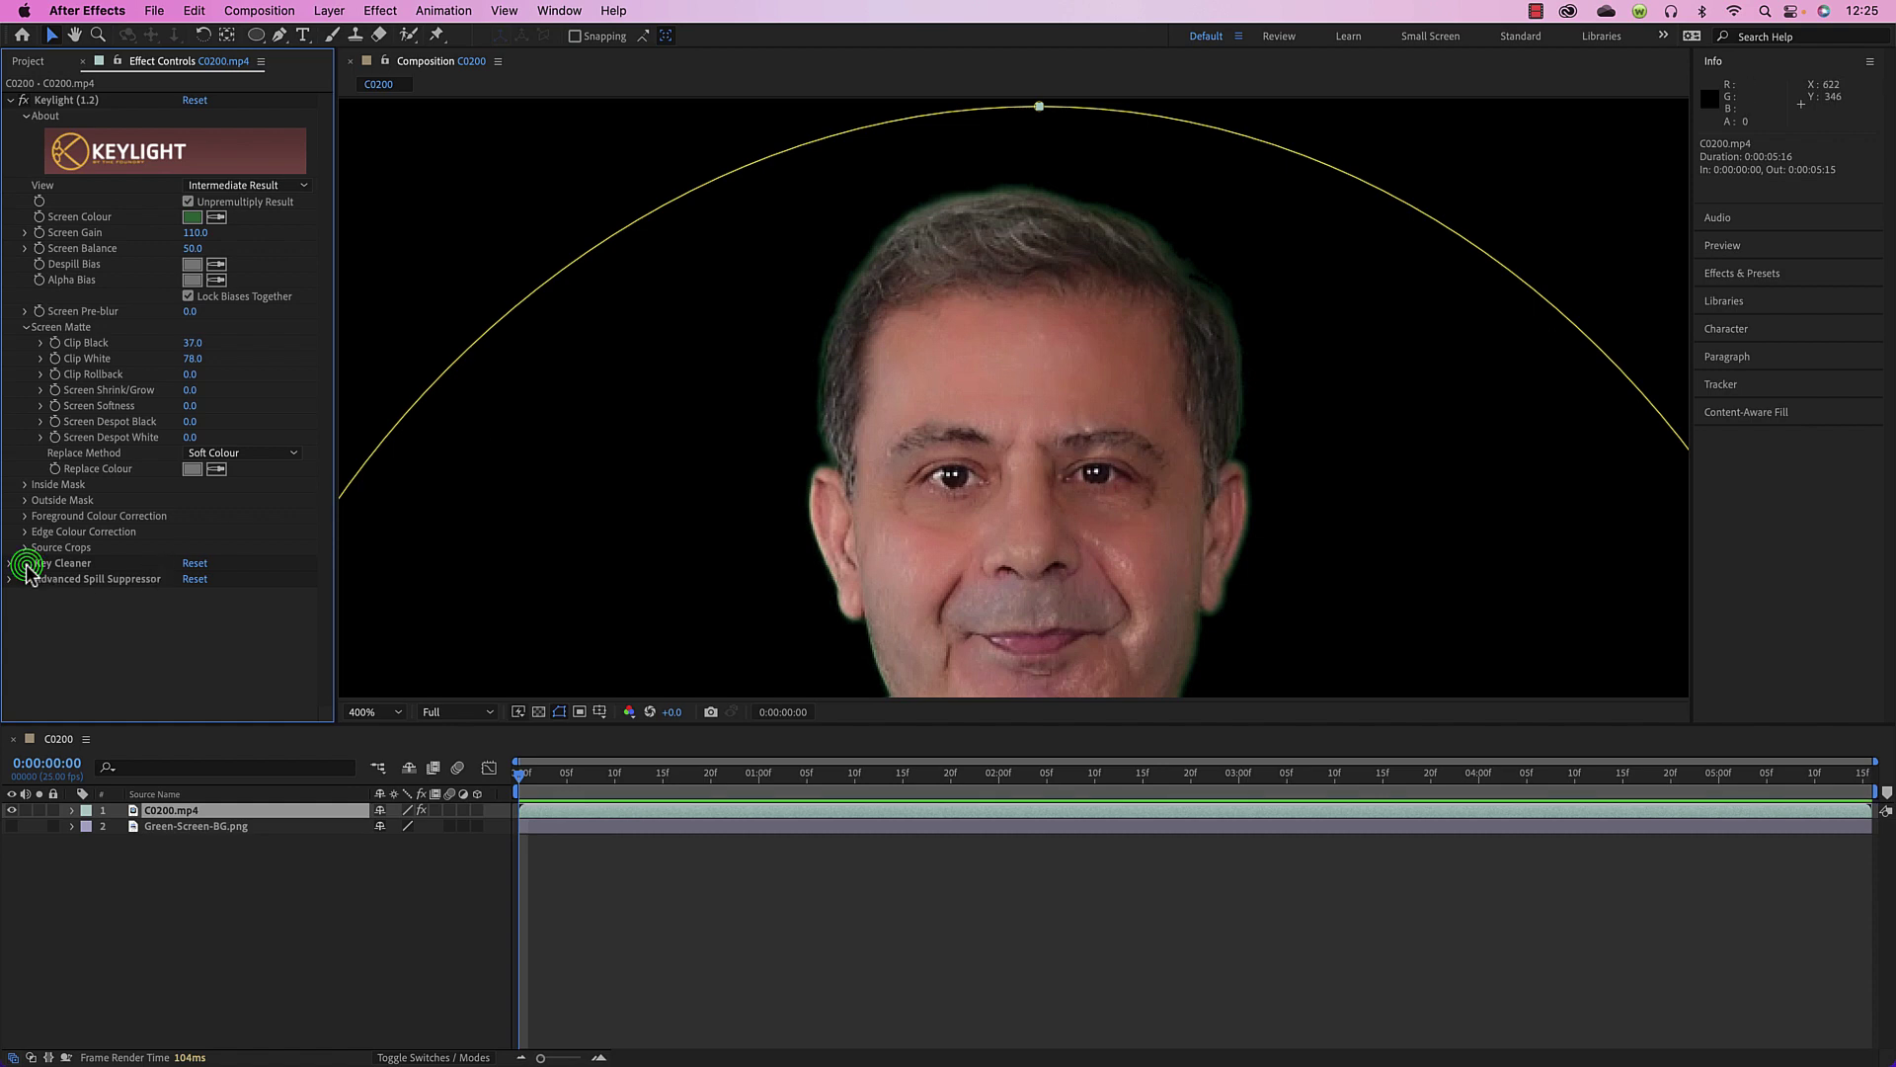
{"action": "left_click", "coordinate": [23, 564]}
{"action": "left_click", "coordinate": [9, 563]}
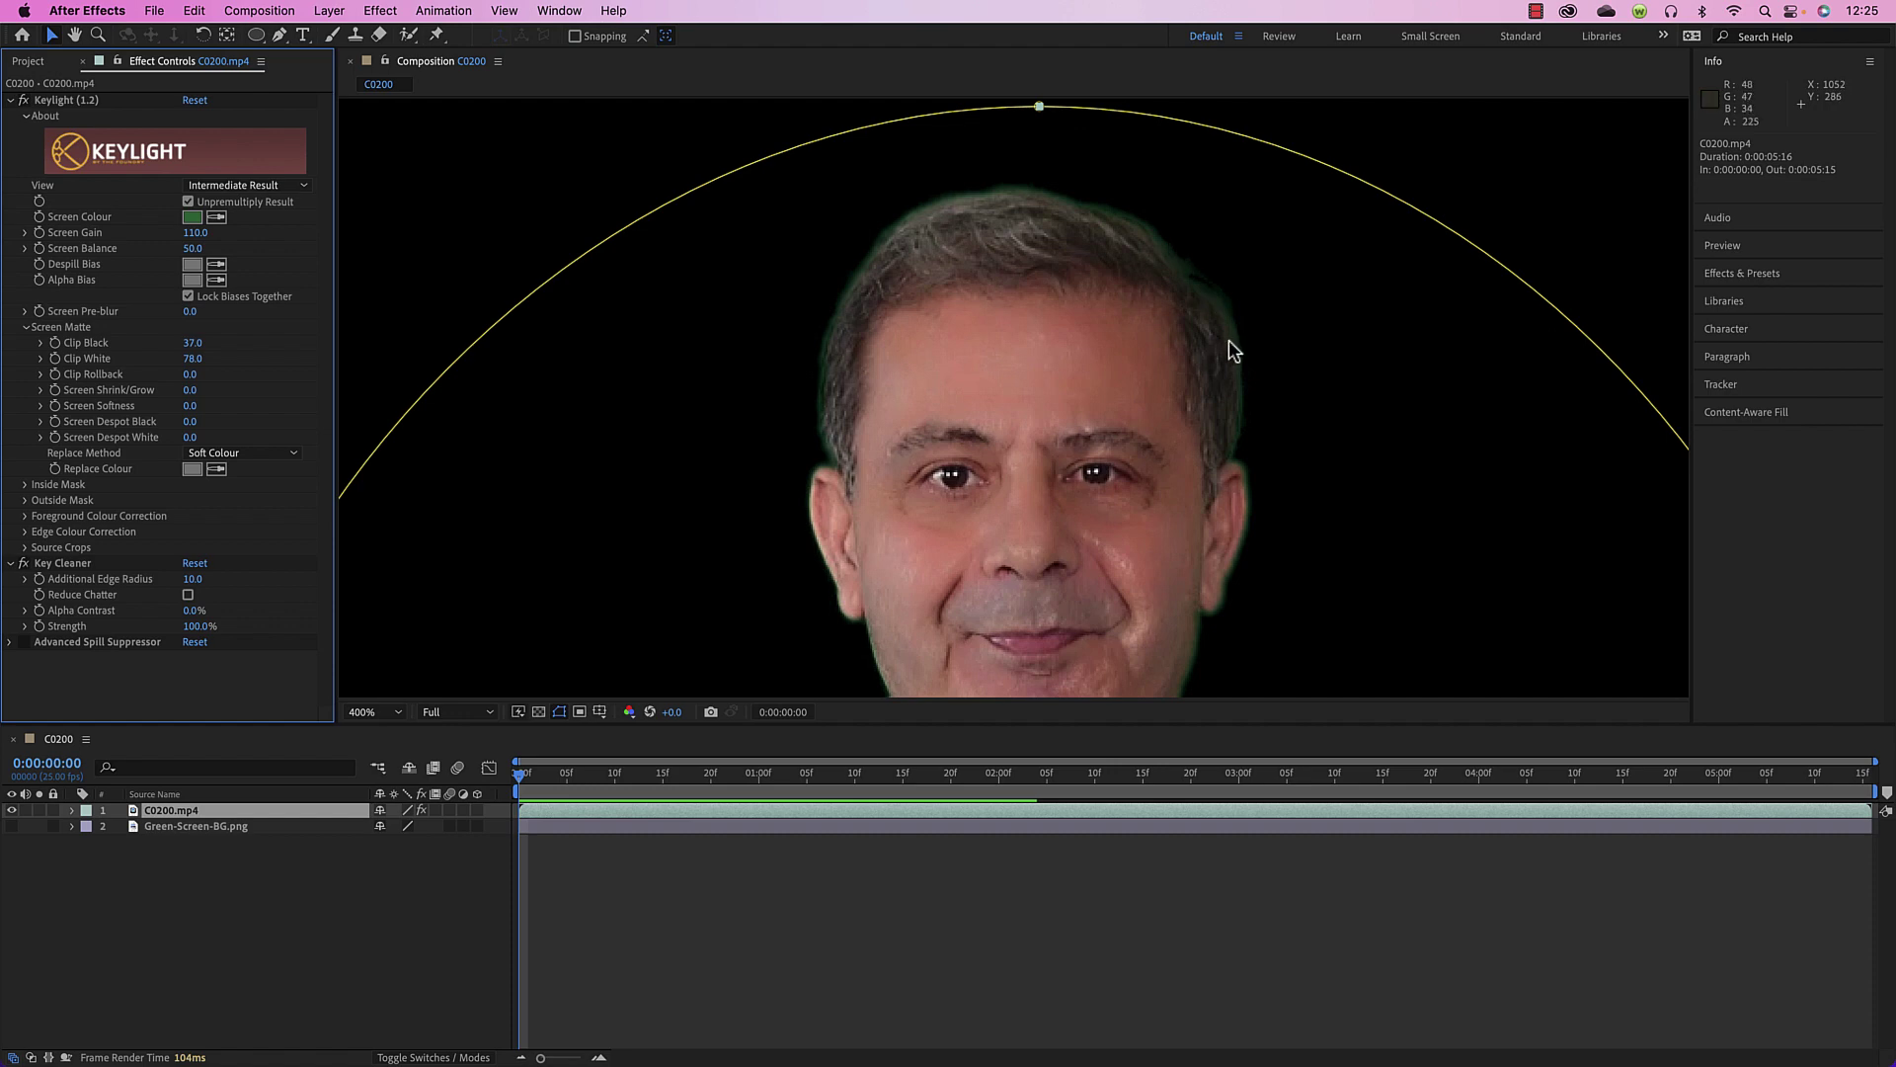
{"action": "left_click", "coordinate": [24, 642]}
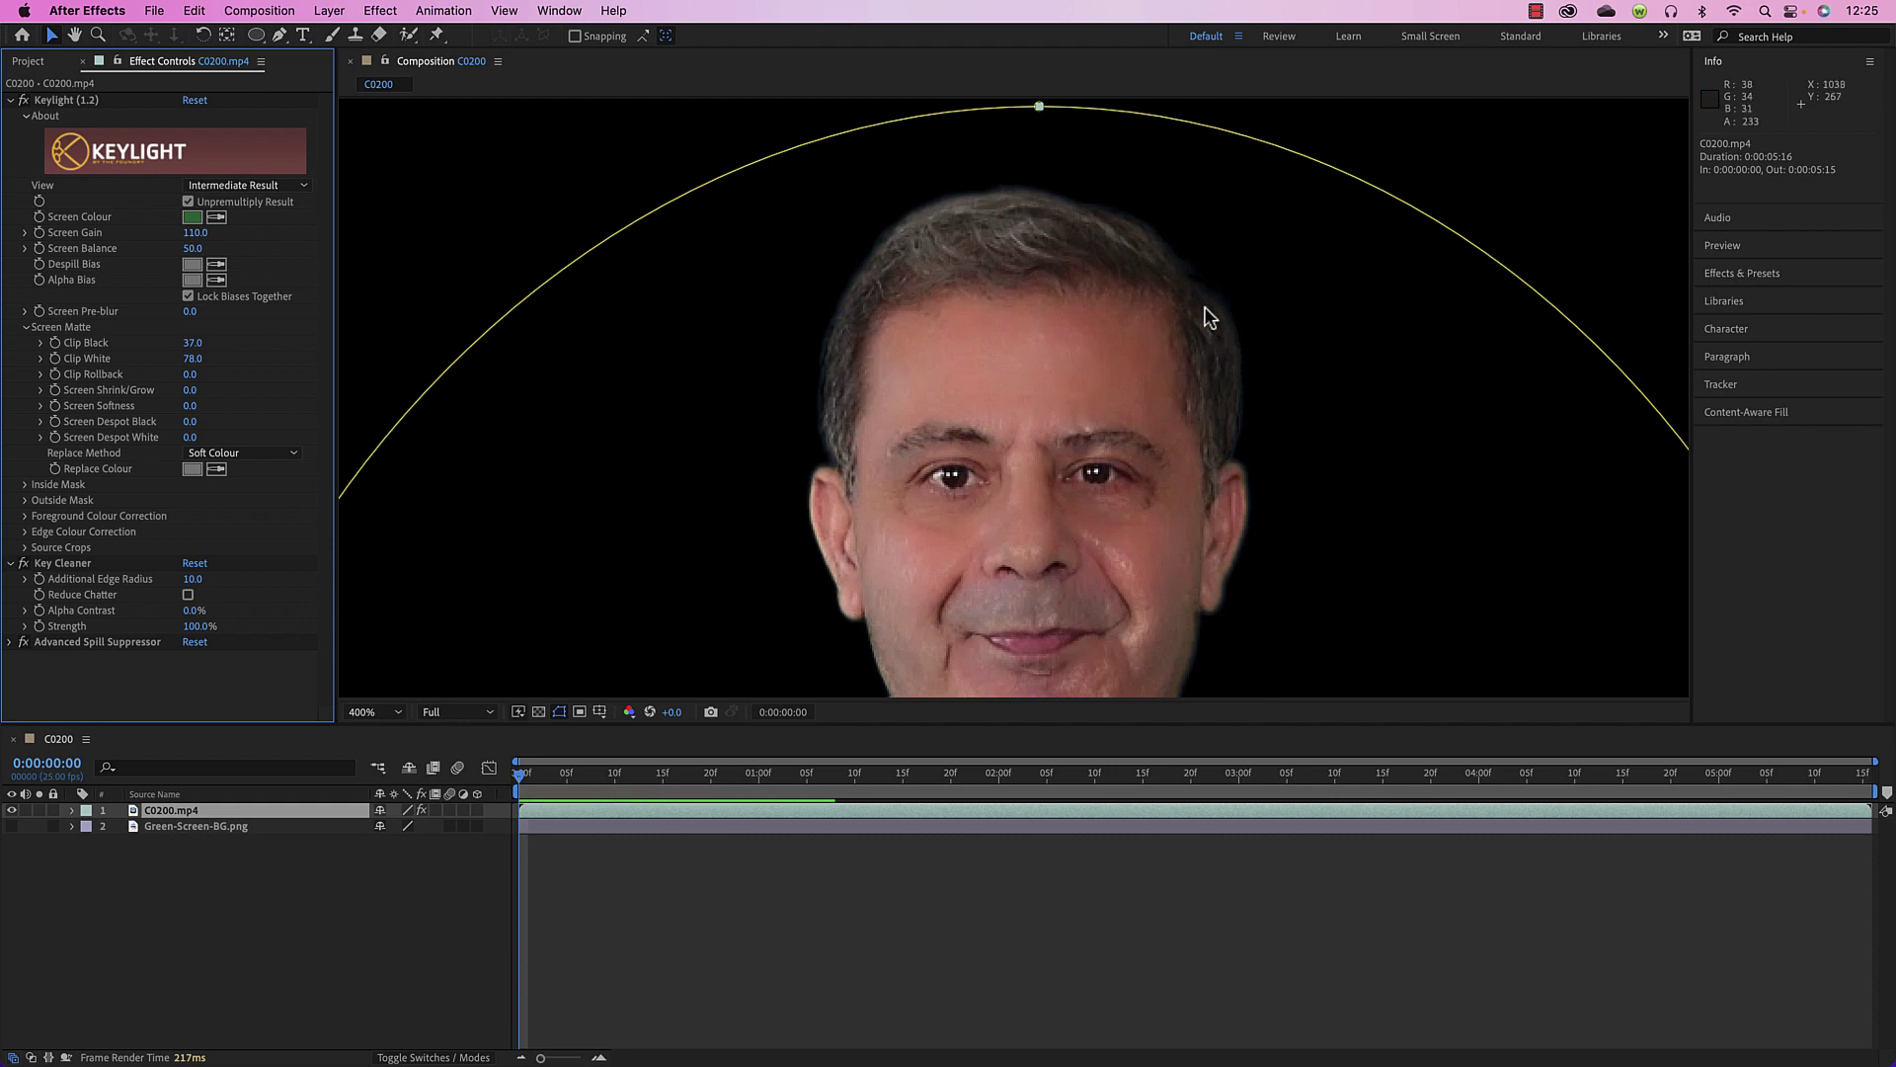
{"action": "left_click", "coordinate": [24, 564]}
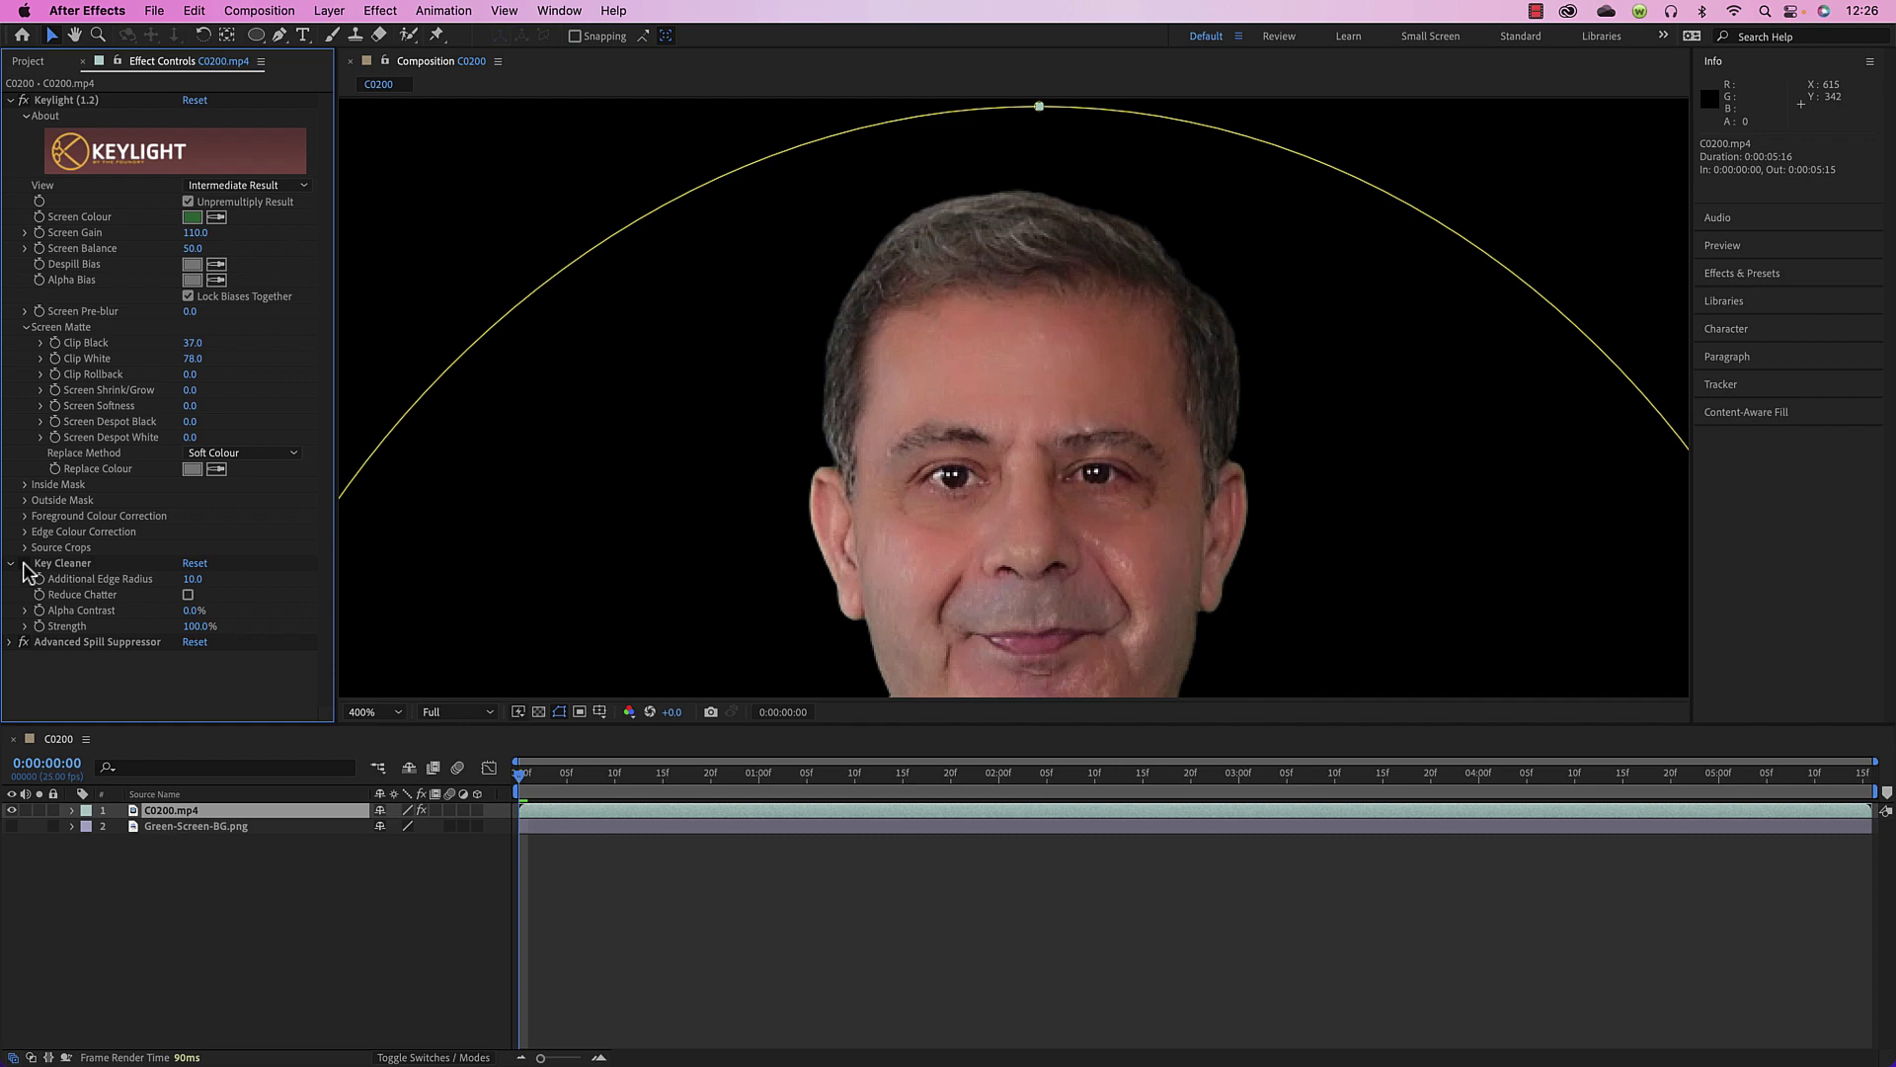
Set Key Cleaner's Additional Edge Radius to 2
{"action": "left_click", "coordinate": [189, 578]}
{"action": "type", "text": "2"}
{"action": "key", "text": "Return"}
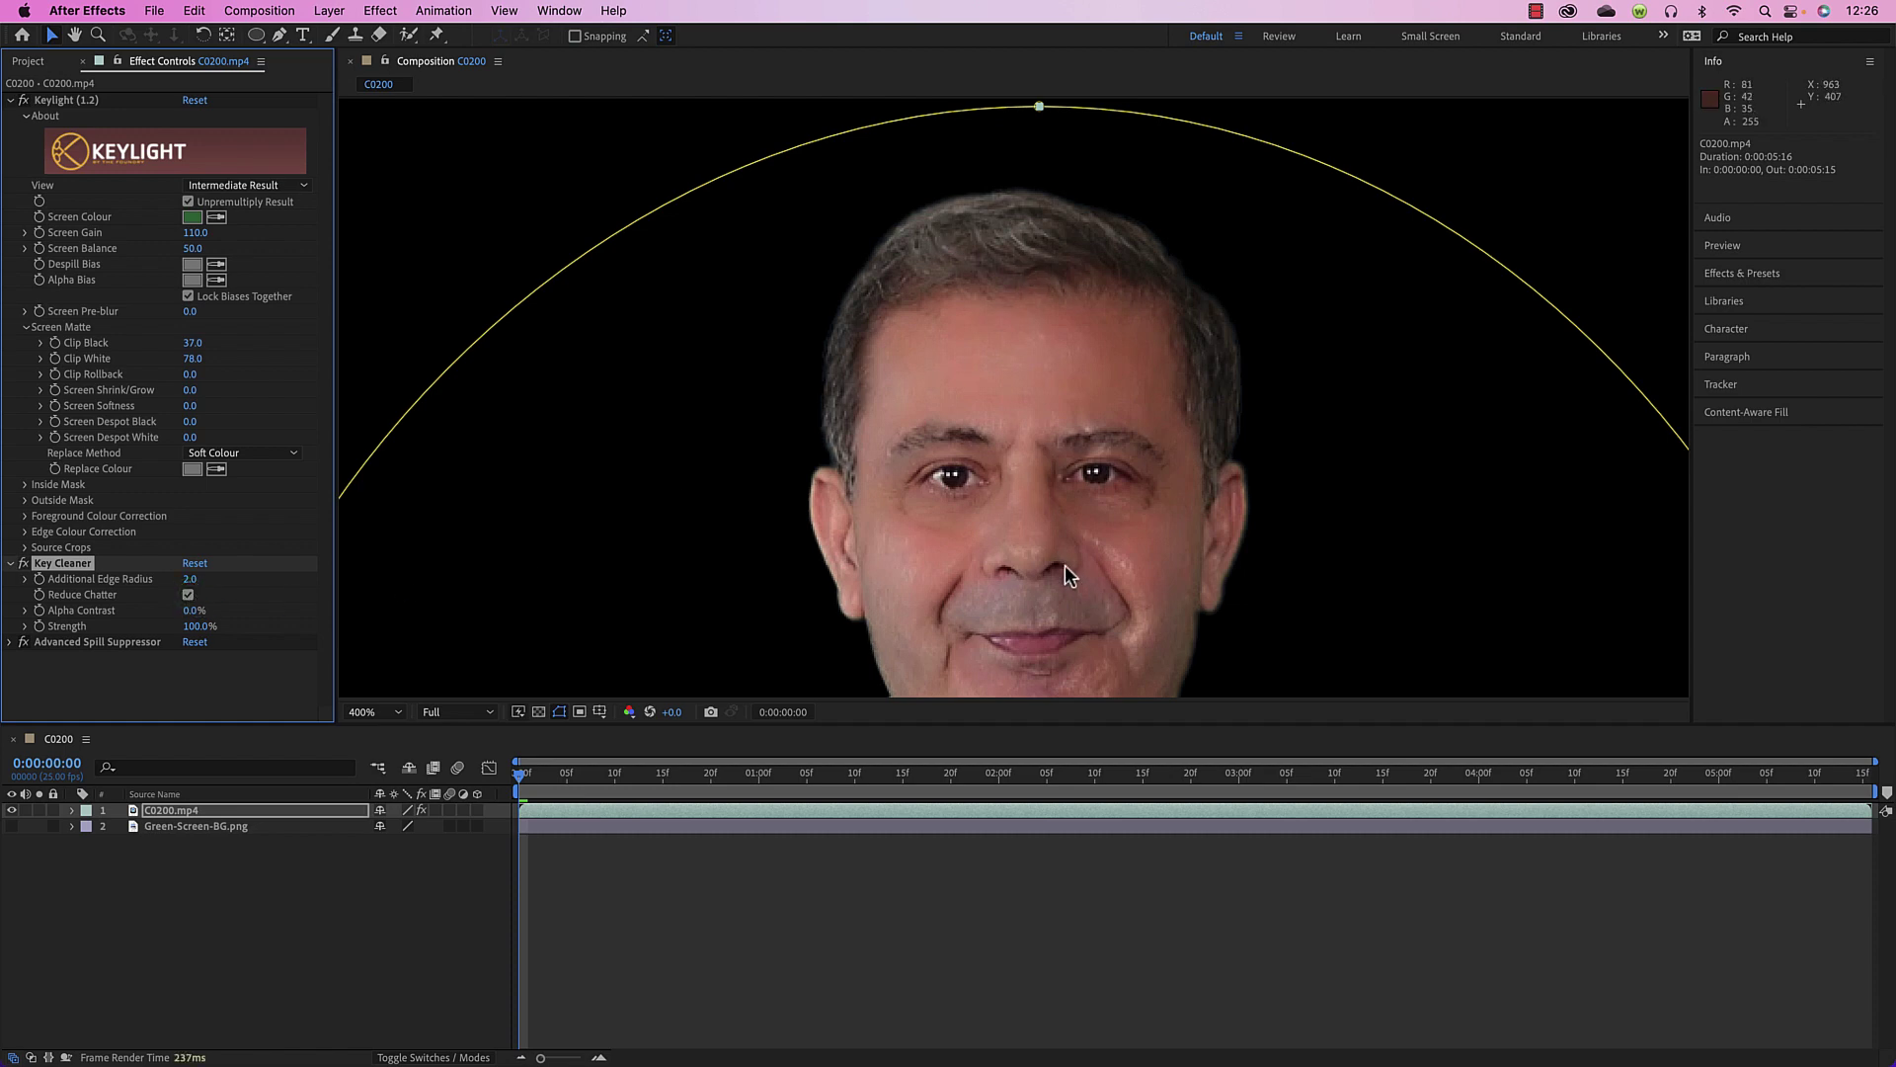
{"action": "key", "text": "h"}
{"action": "left_click_drag", "start_coordinate": [1053, 584], "coordinate": [994, 419]}
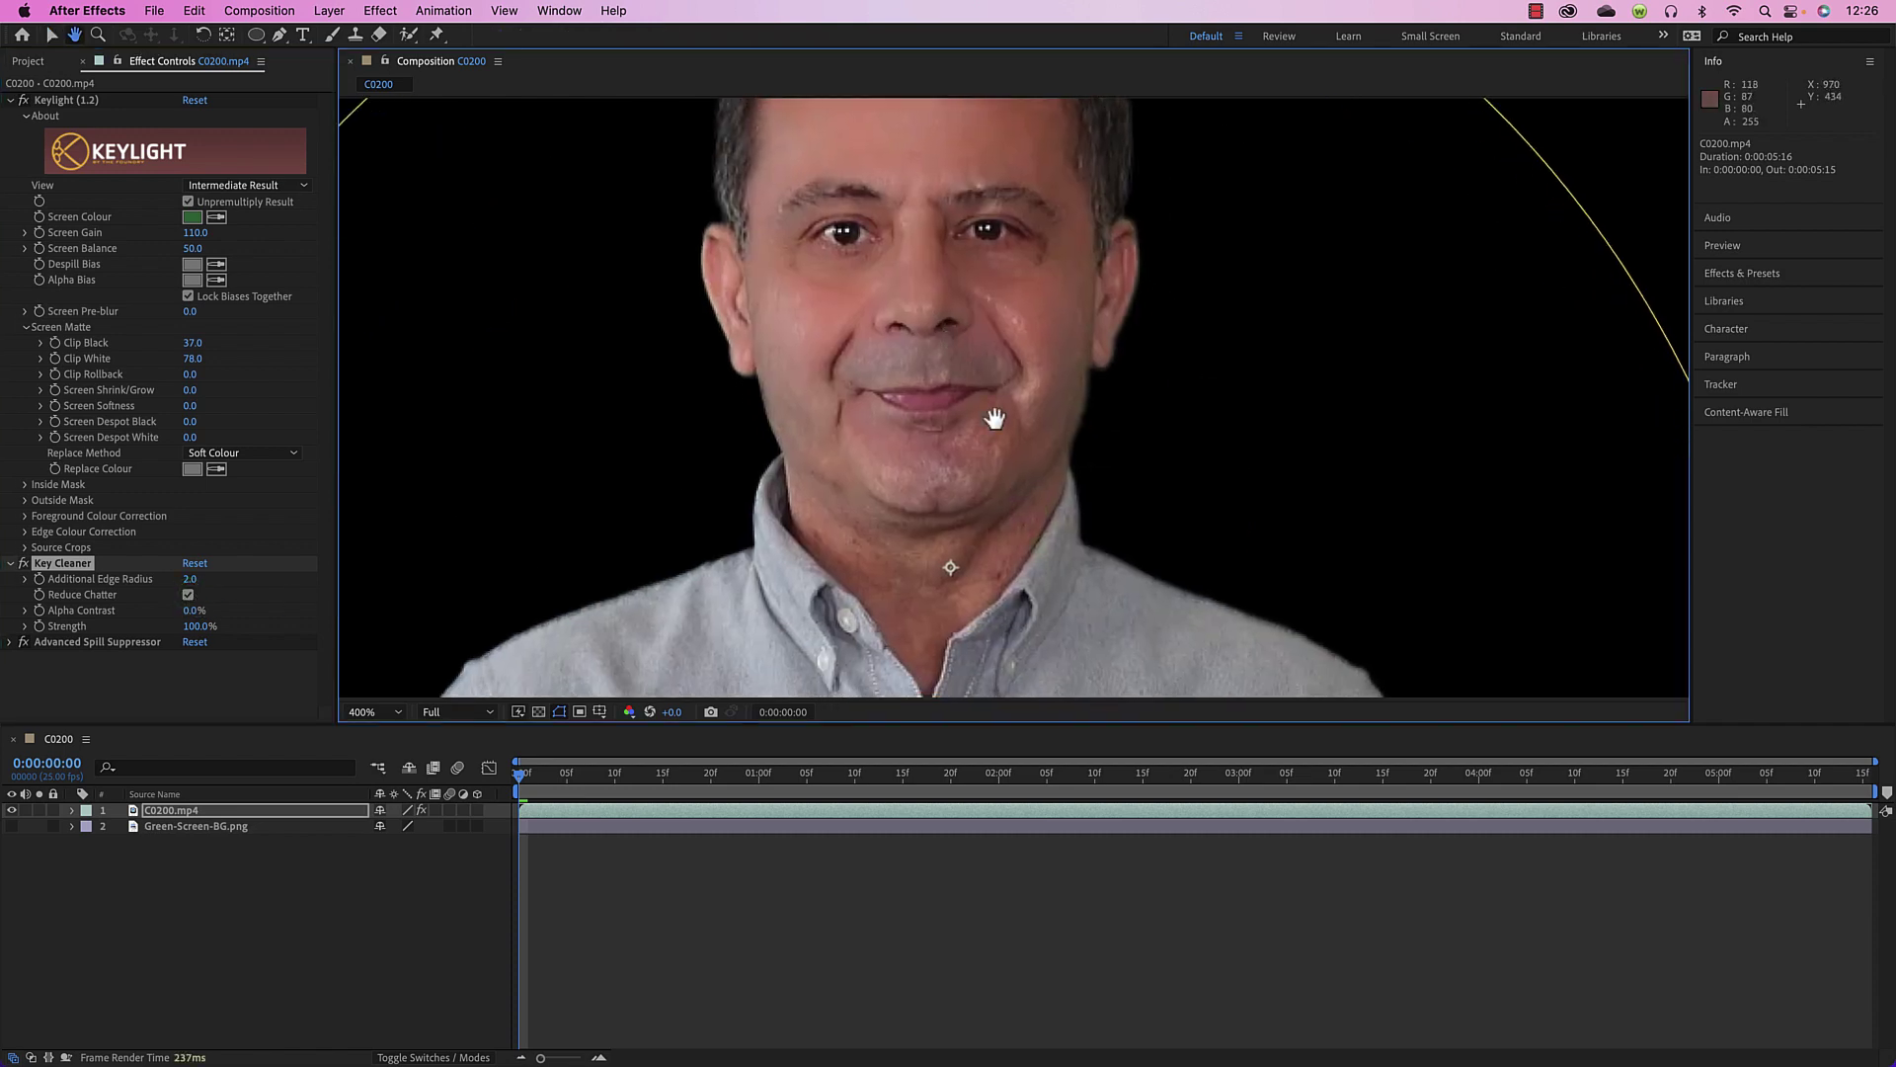
{"action": "left_click_drag", "start_coordinate": [1007, 516], "coordinate": [1087, 350]}
{"action": "key", "text": "v"}
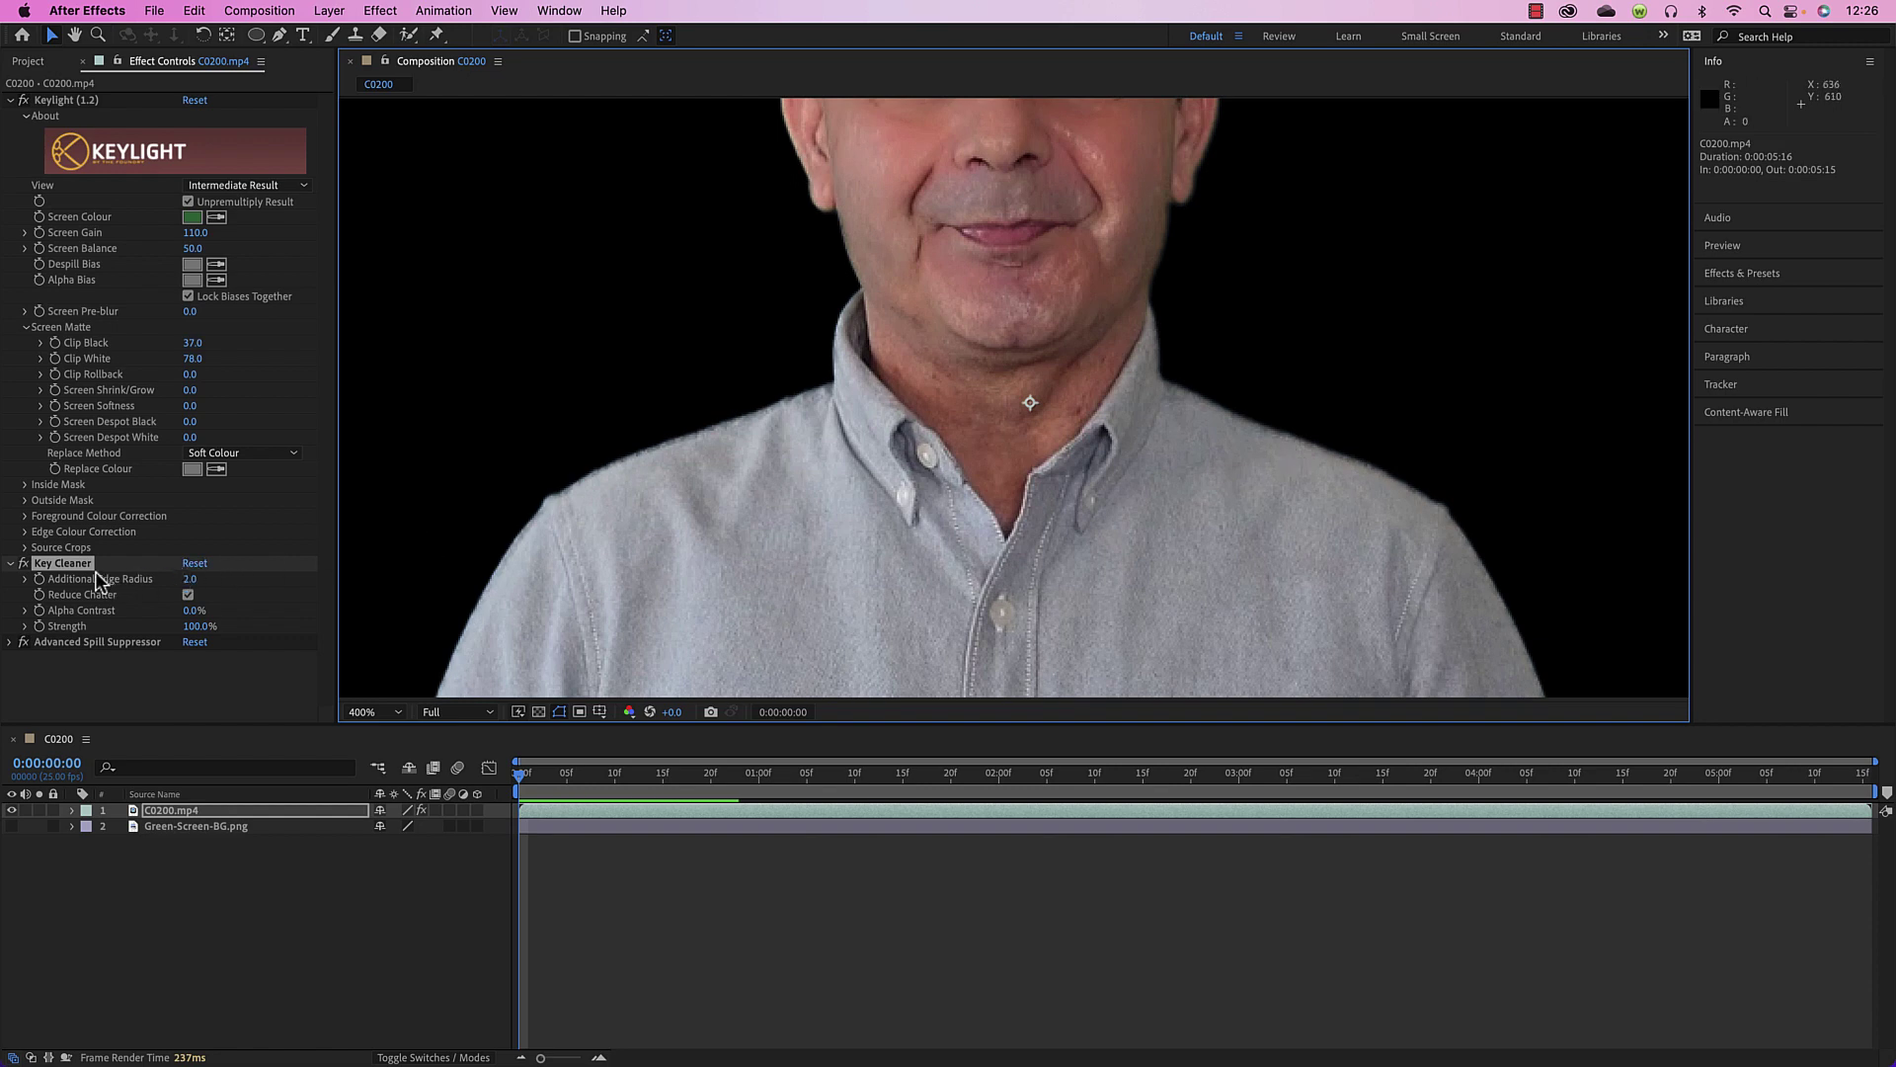
{"action": "left_click", "coordinate": [23, 564]}
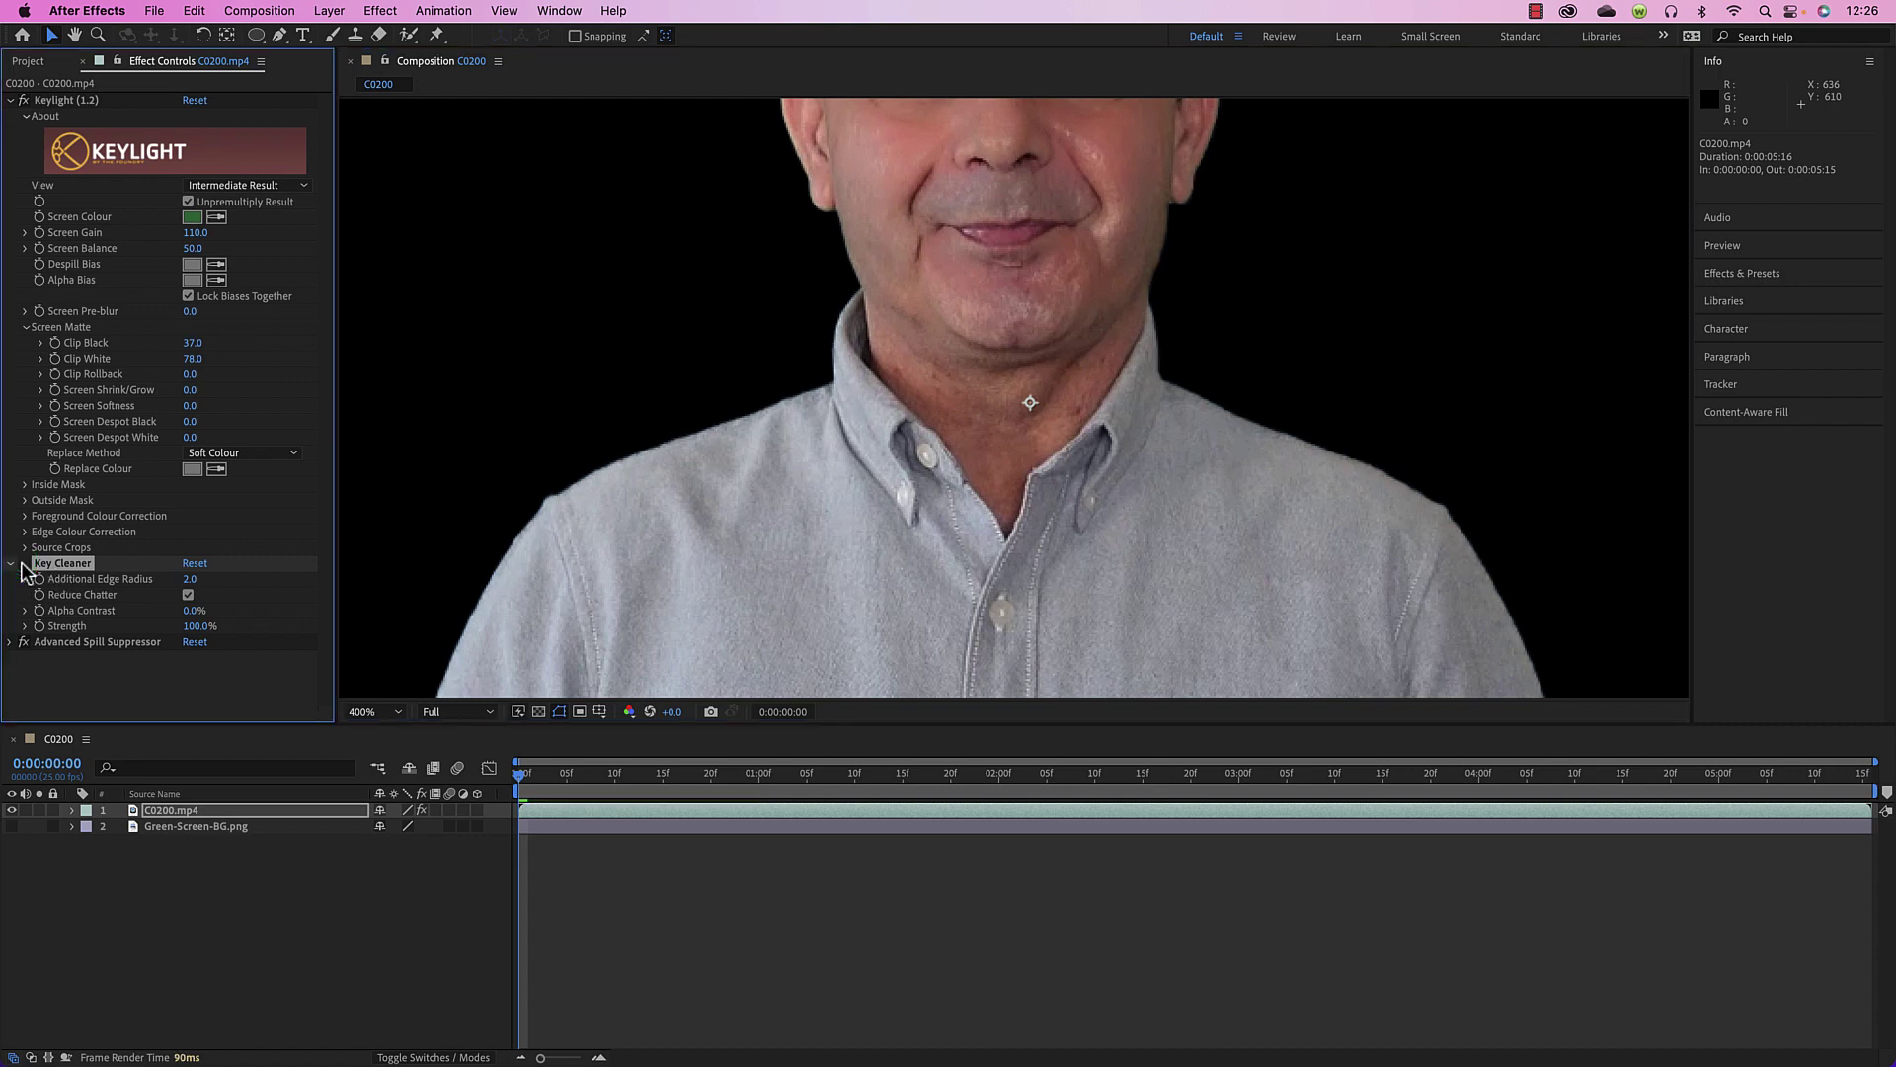
{"action": "left_click_drag", "start_coordinate": [944, 270], "coordinate": [959, 568]}
{"action": "left_click", "coordinate": [1022, 274]}
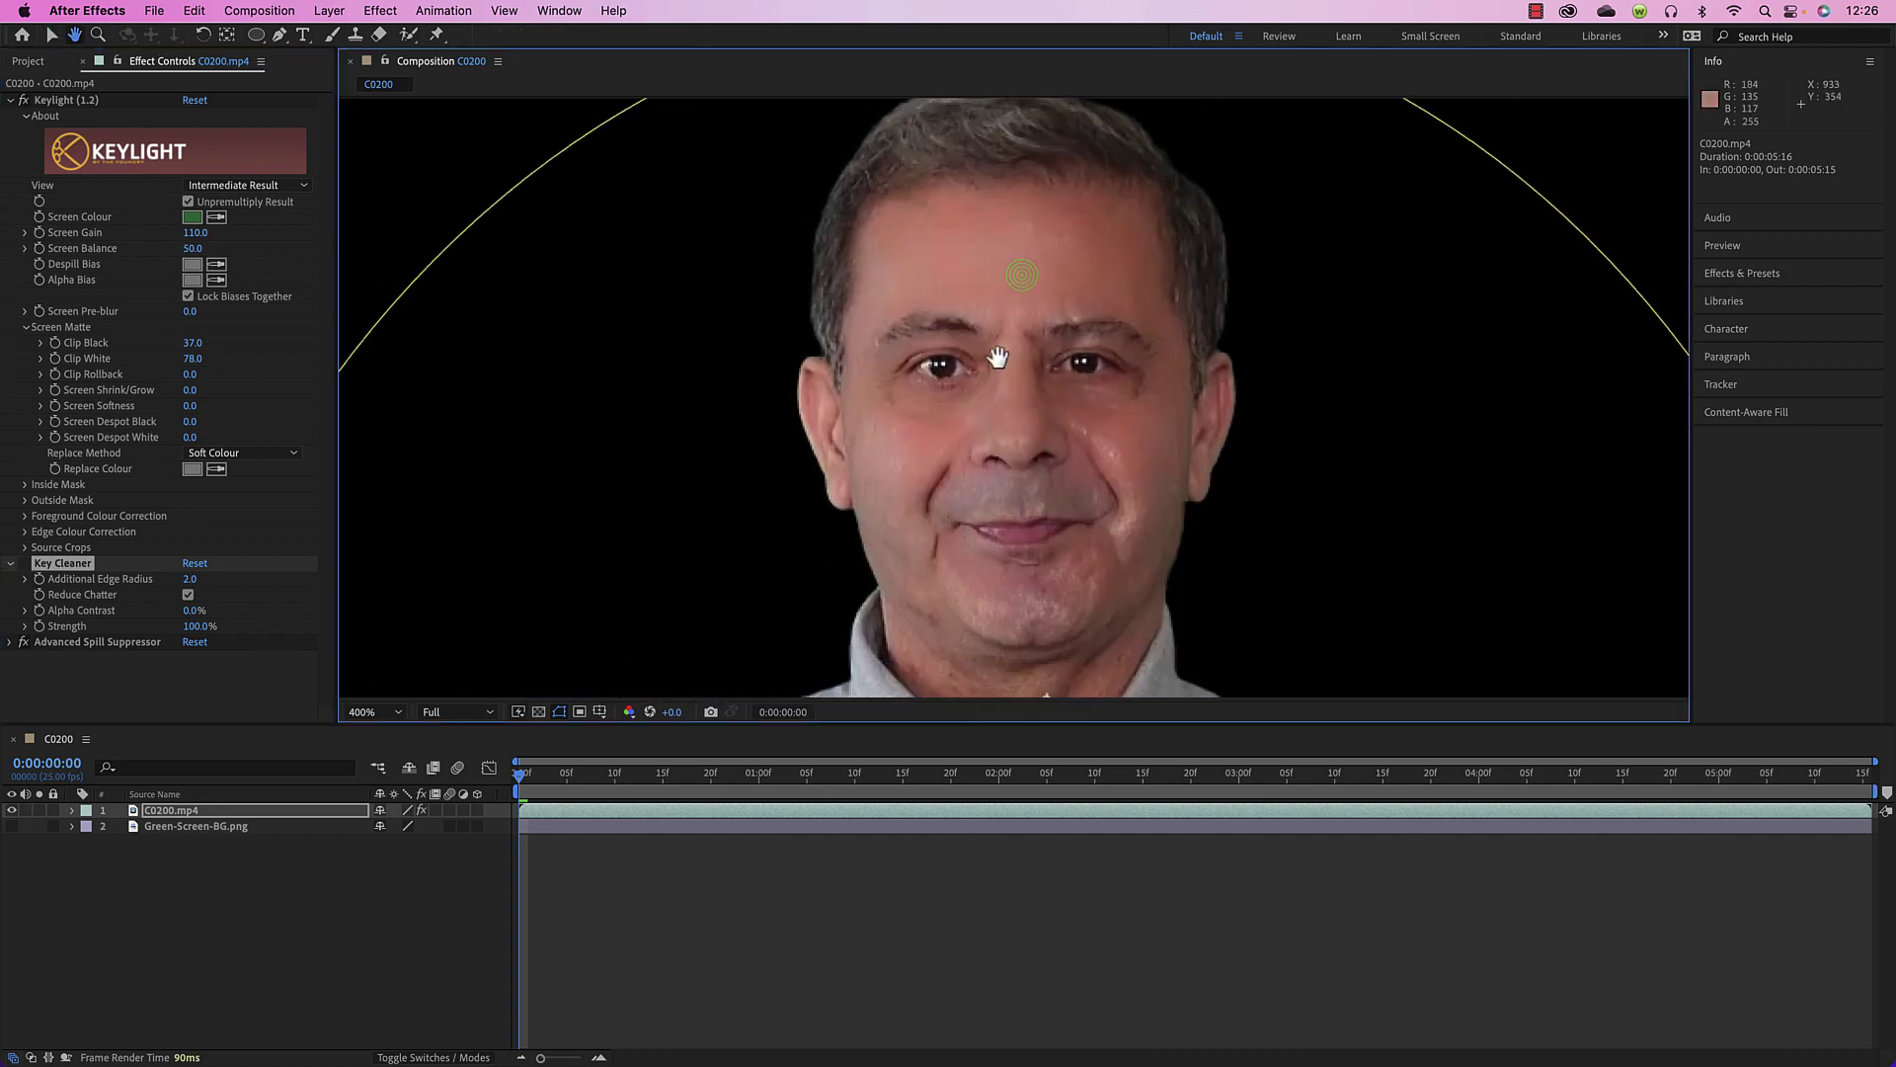
{"action": "left_click_drag", "start_coordinate": [982, 635], "coordinate": [976, 291]}
{"action": "left_click_drag", "start_coordinate": [1017, 563], "coordinate": [988, 484]}
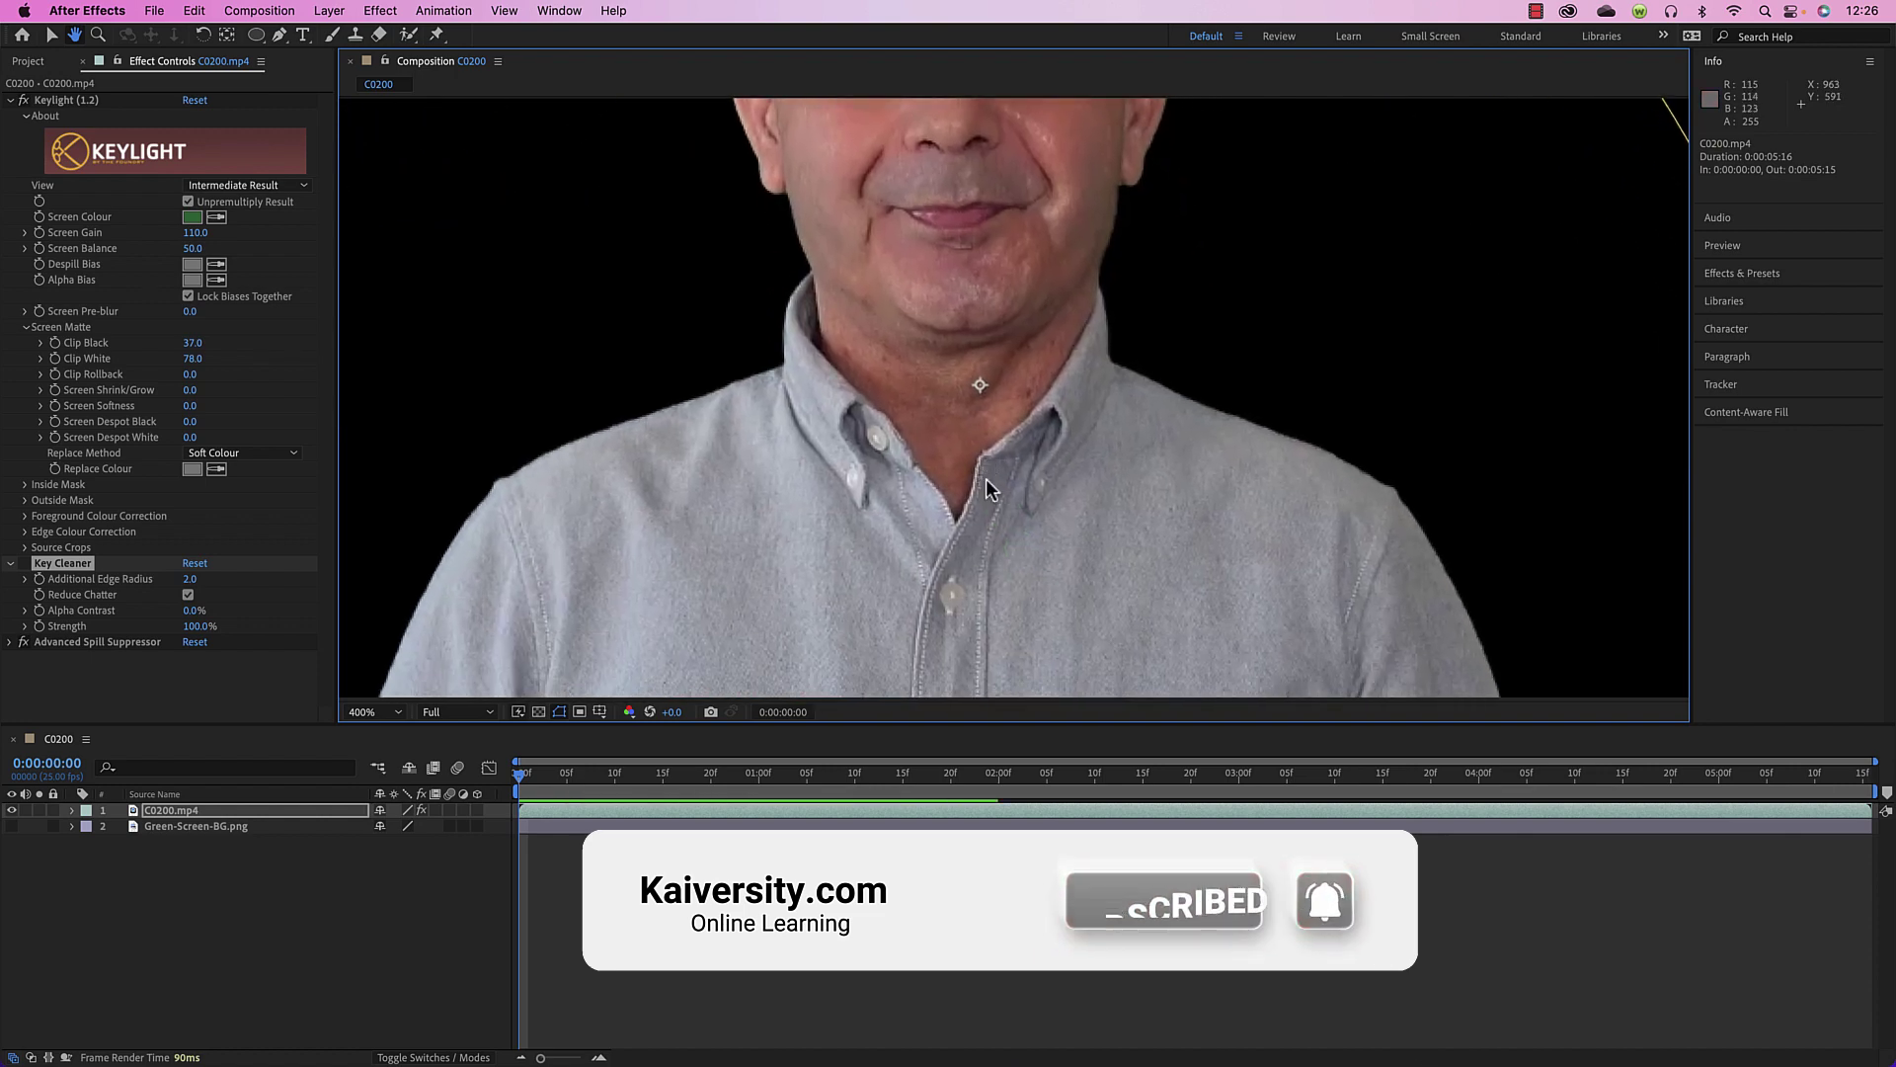
{"action": "key", "text": "v"}
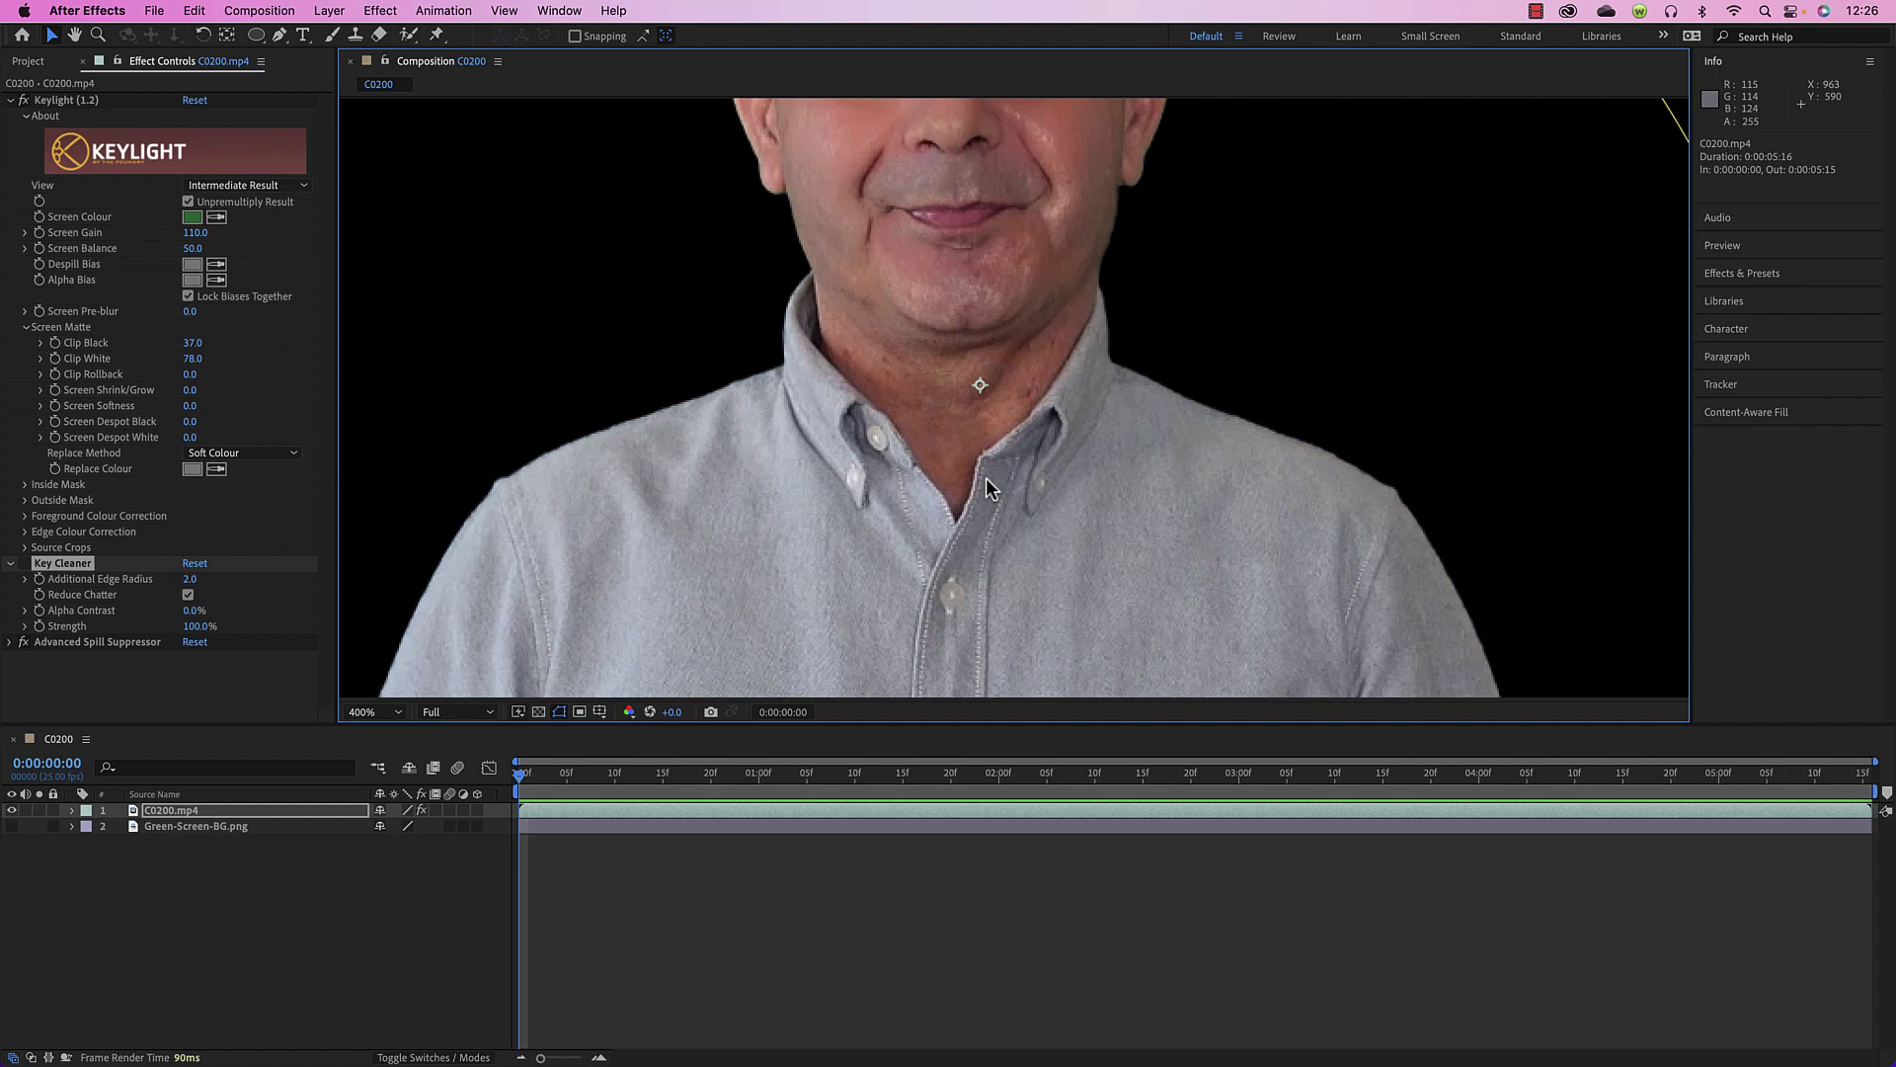
{"action": "key", "text": "super+z"}
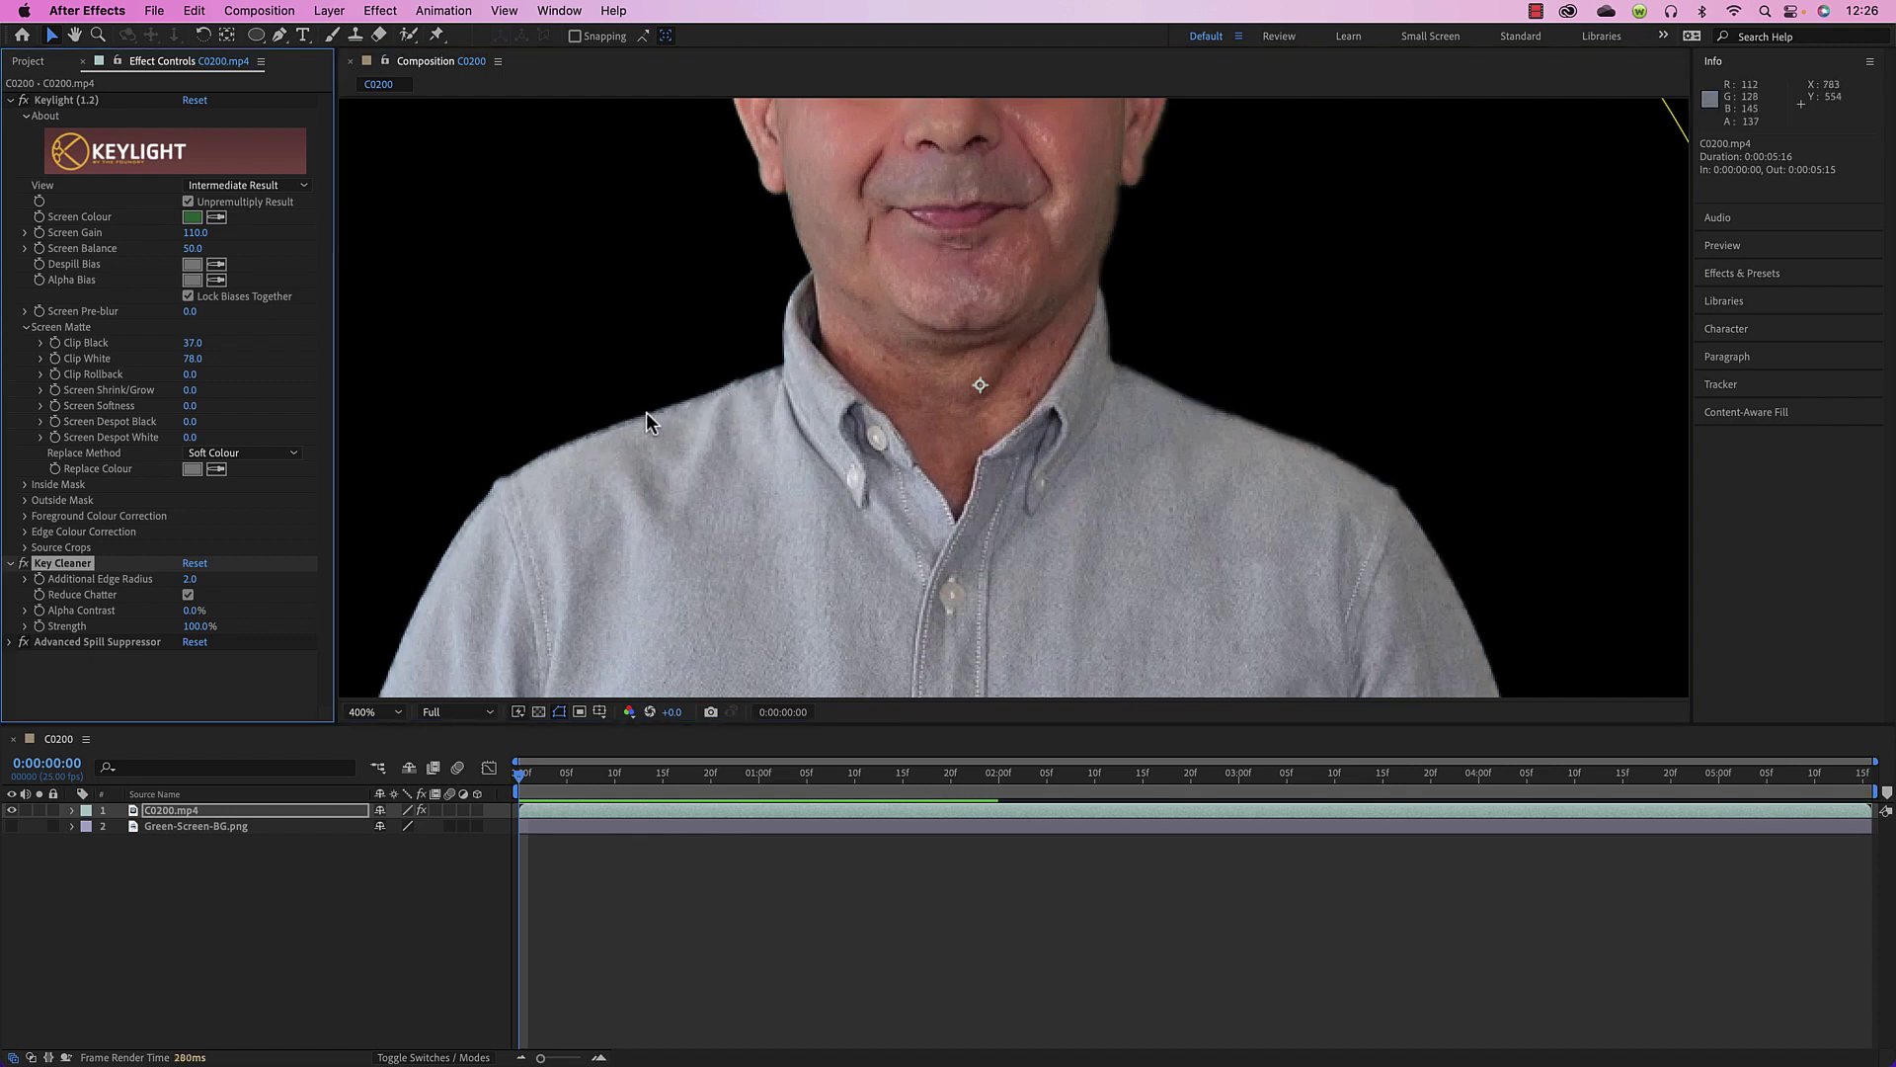
{"action": "left_click", "coordinate": [22, 563]}
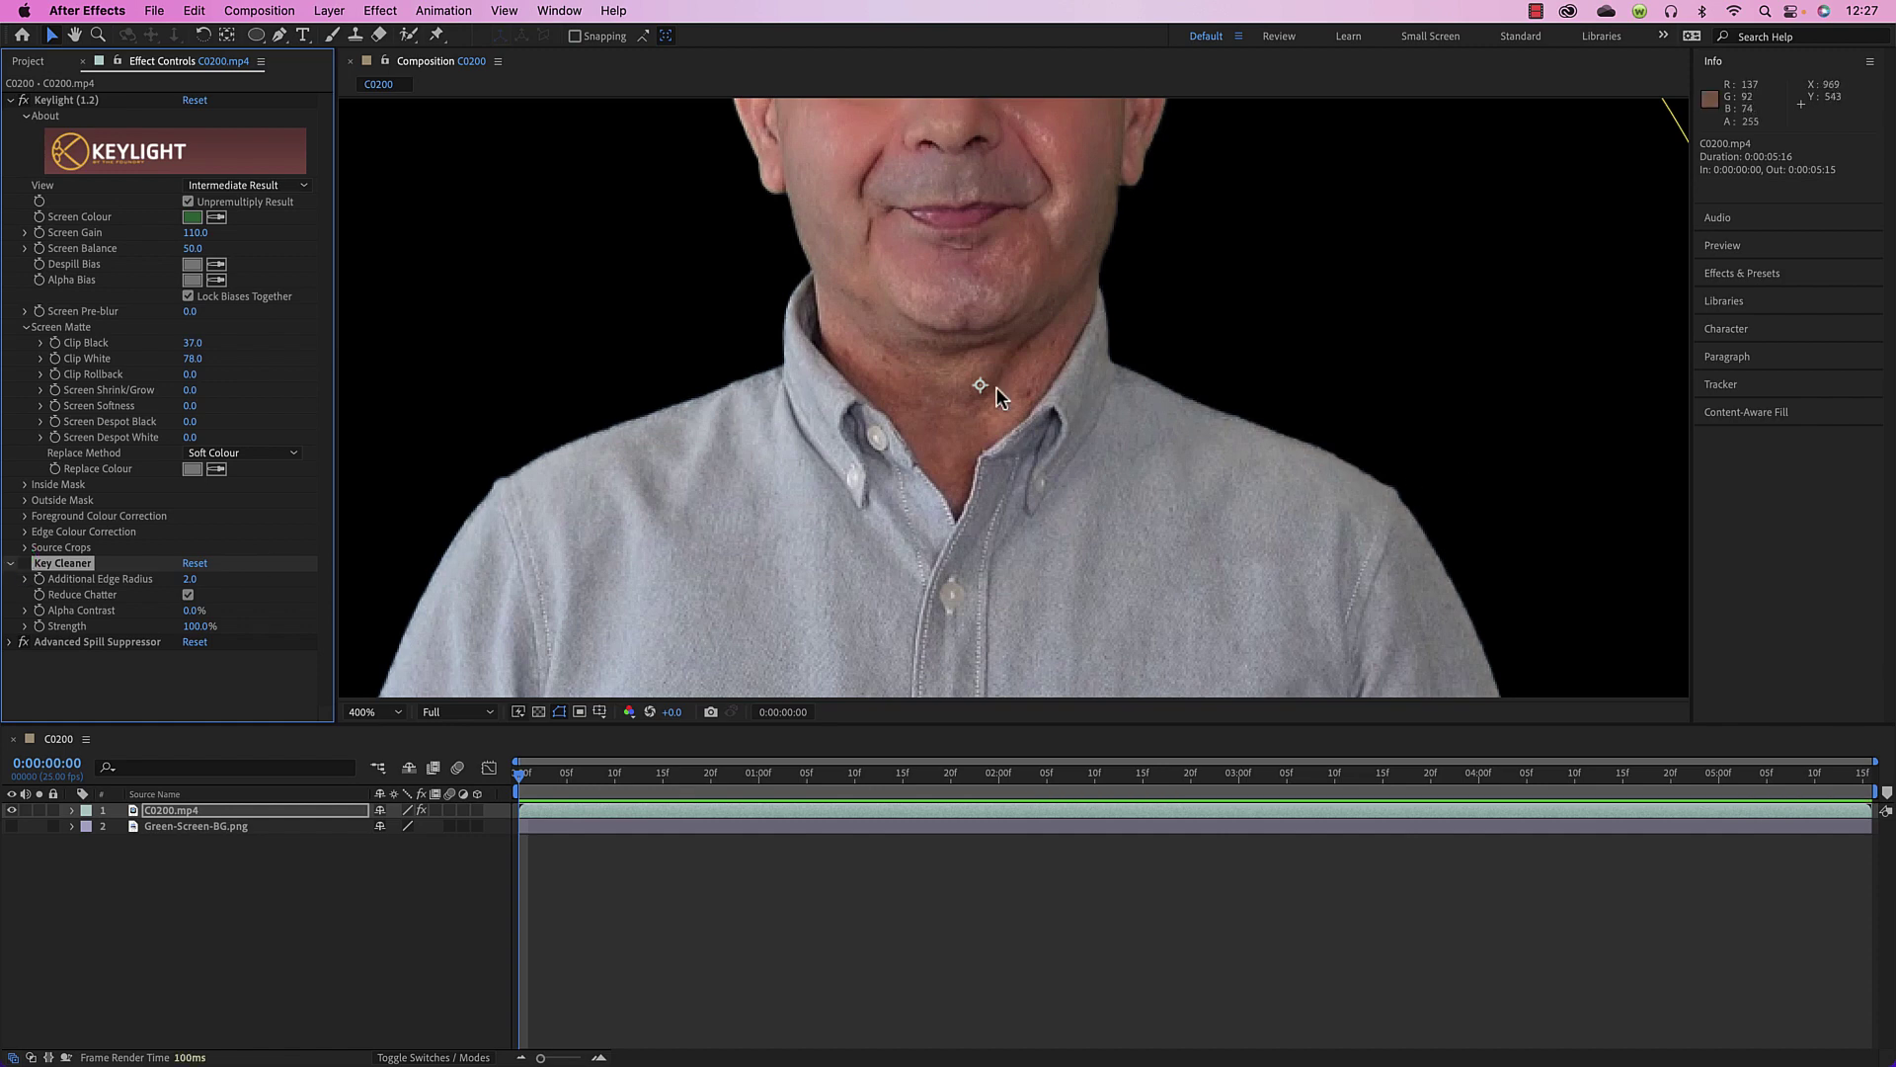
{"action": "left_click", "coordinate": [11, 642]}
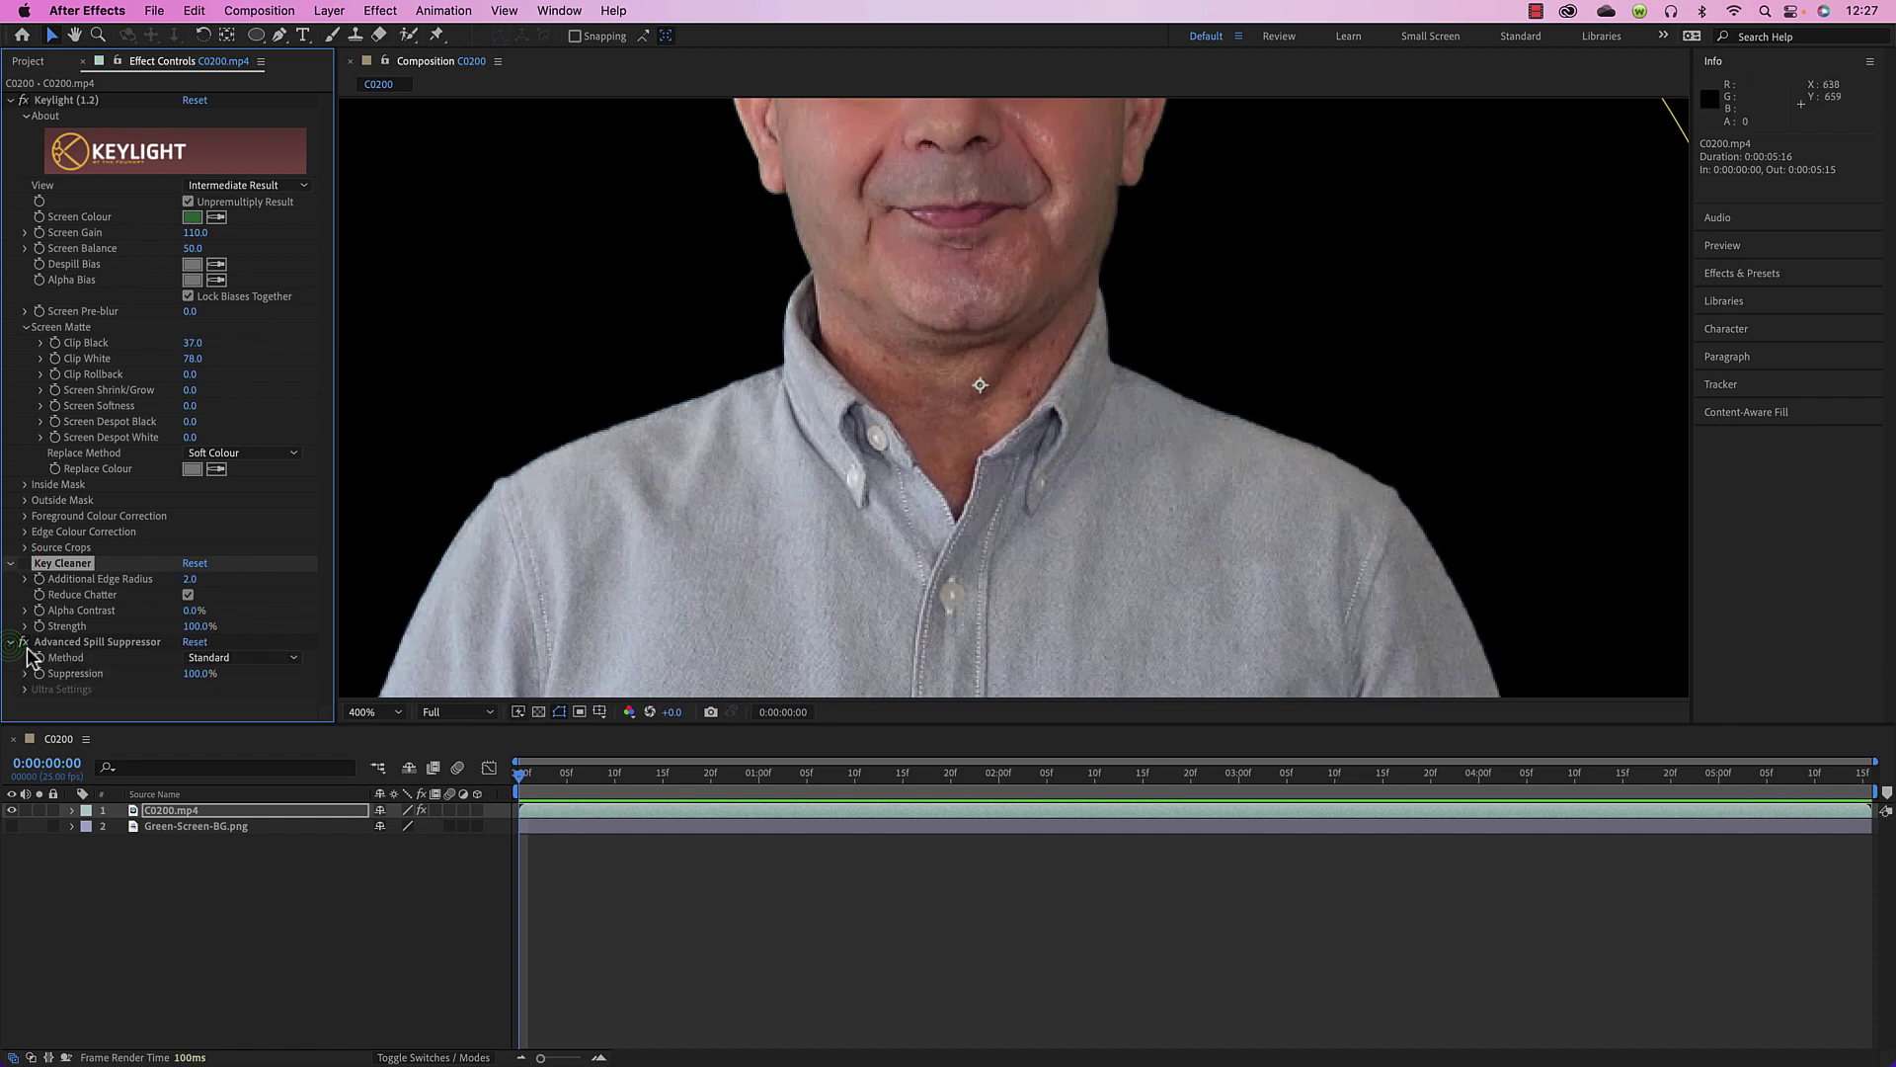
{"action": "left_click", "coordinate": [219, 660]}
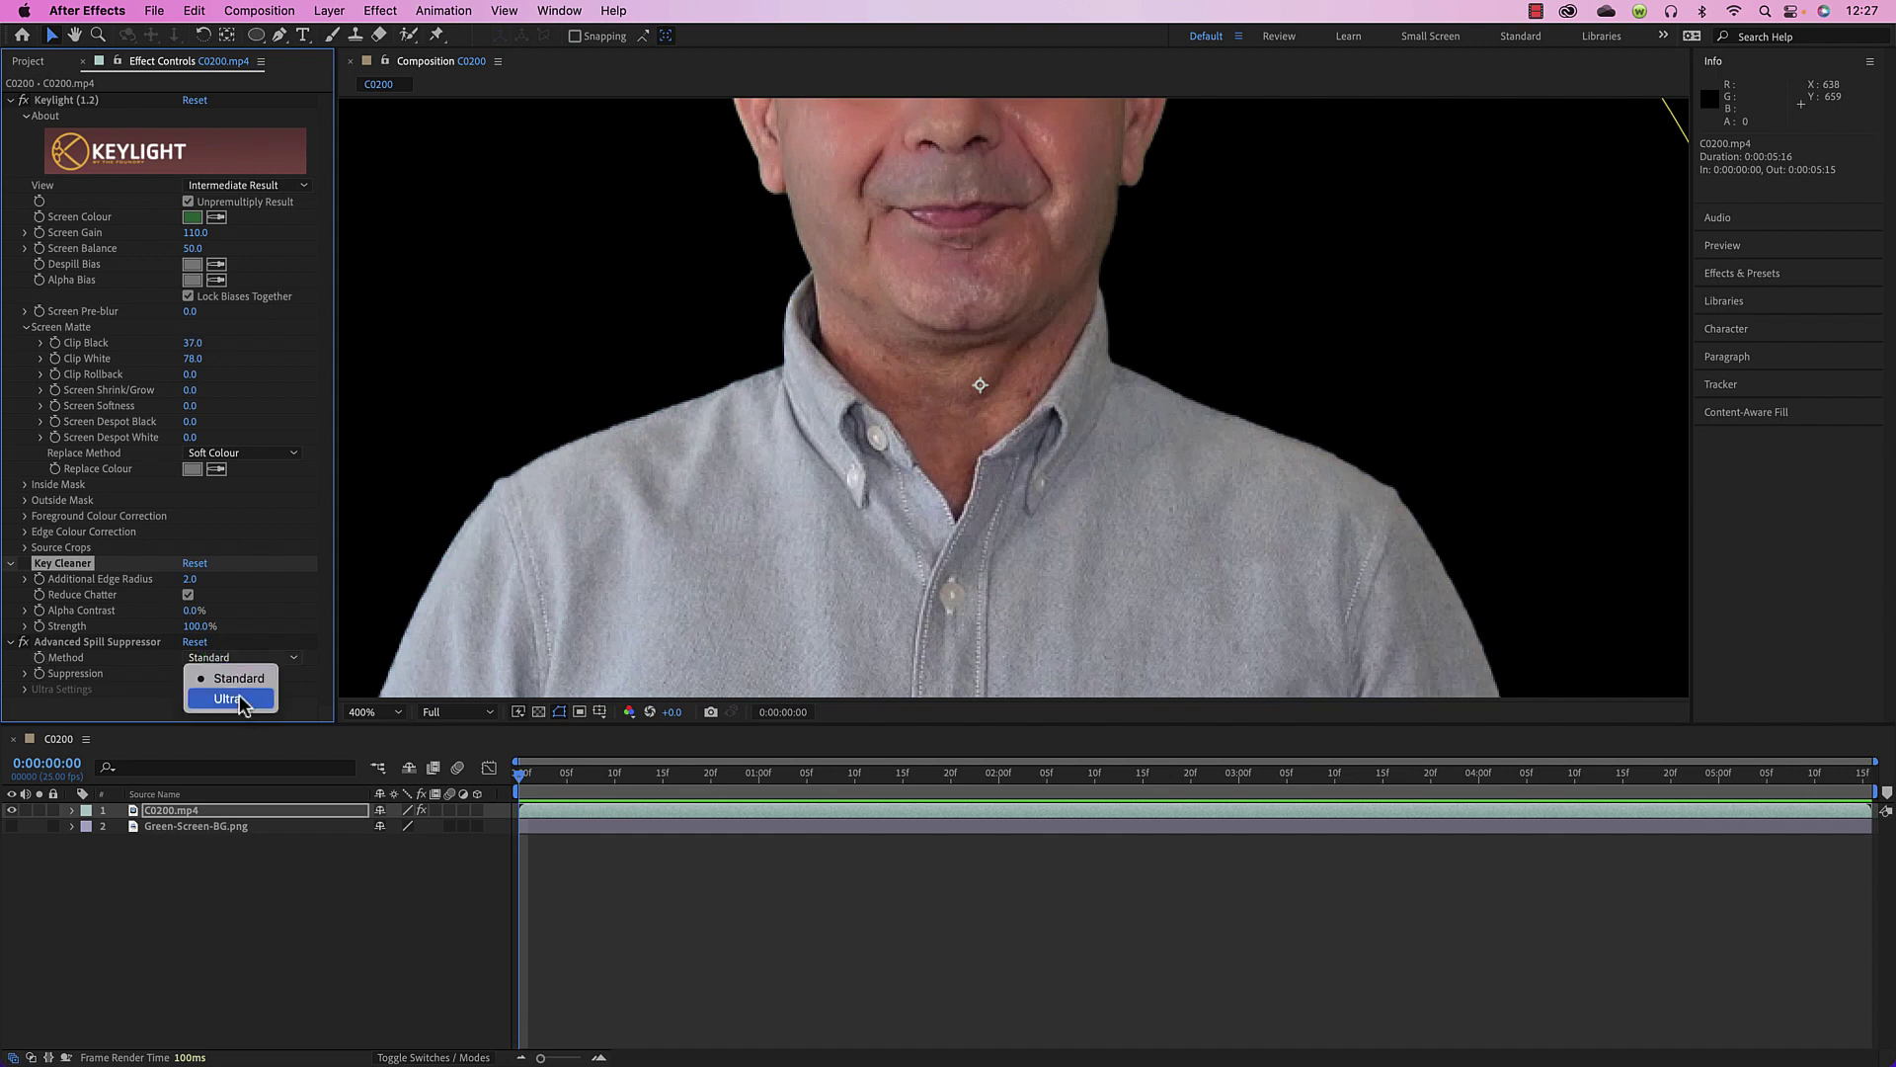
{"action": "left_click", "coordinate": [240, 699]}
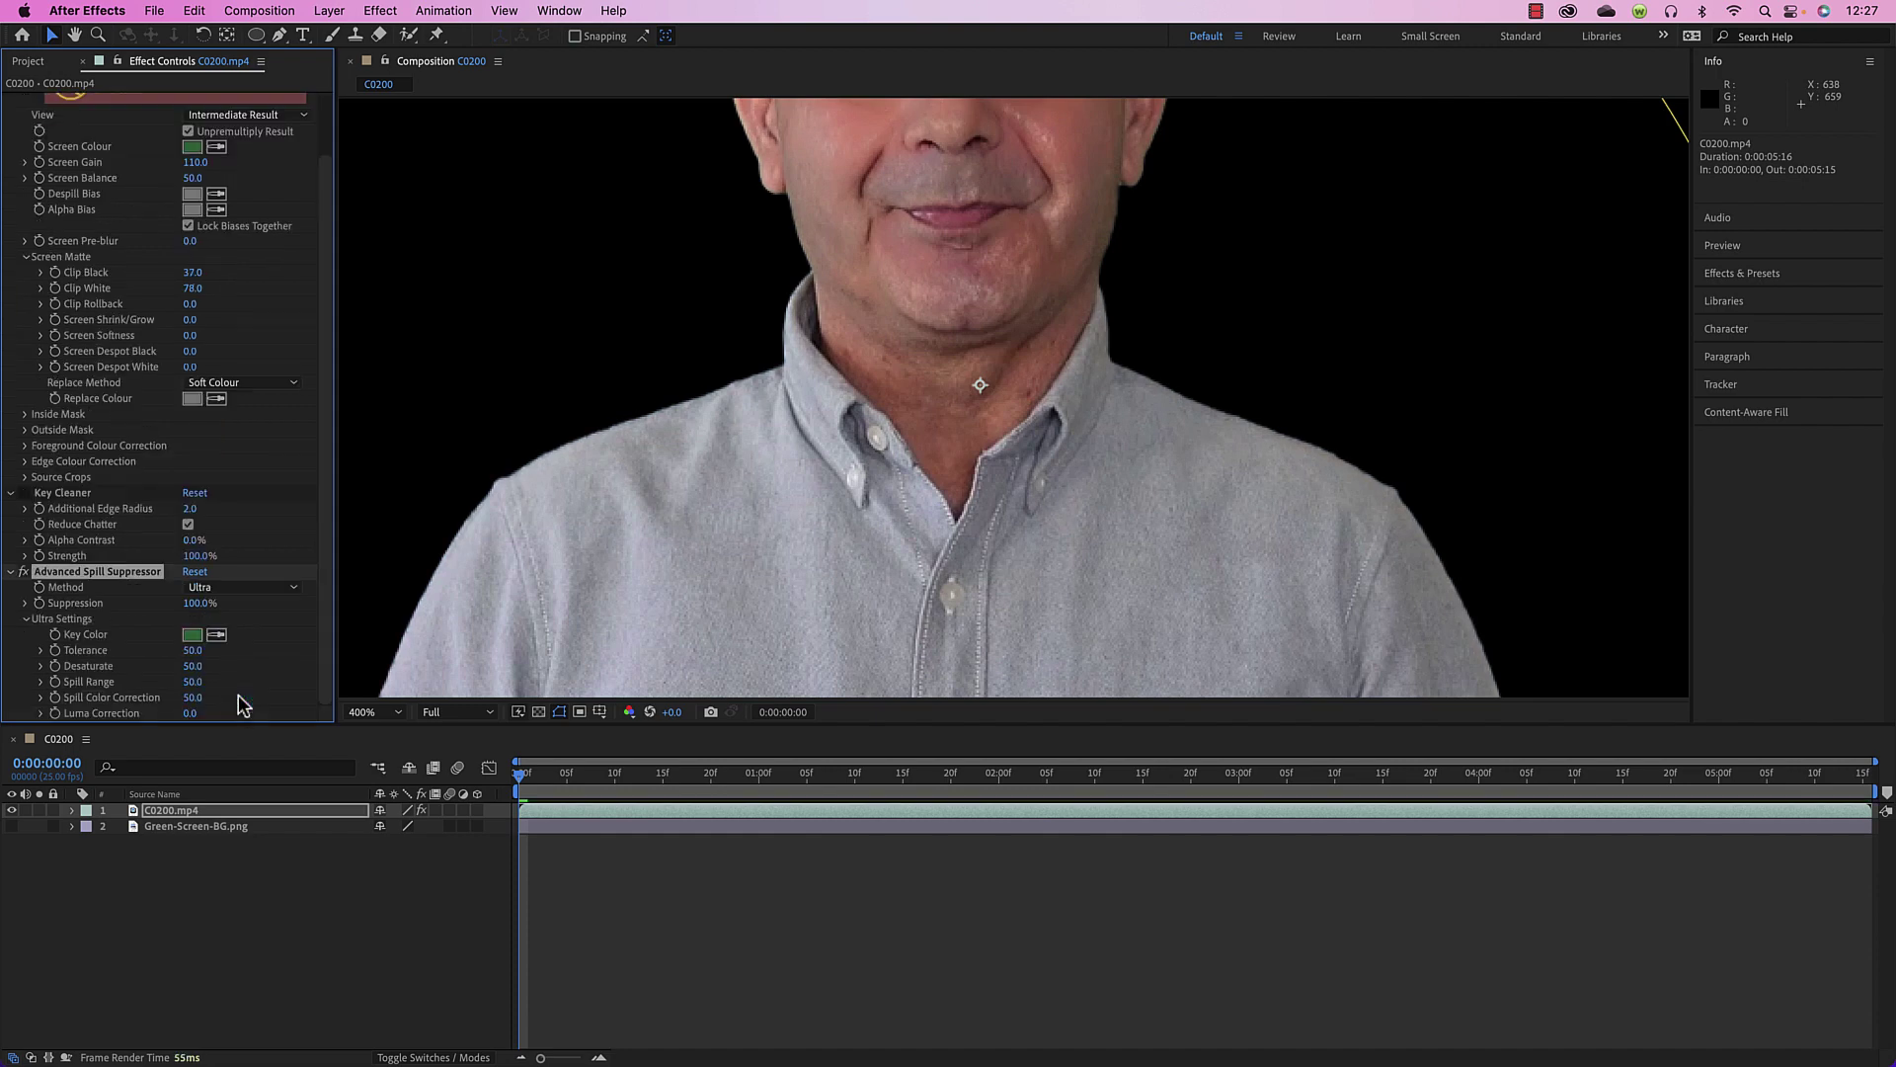
{"action": "left_click", "coordinate": [225, 588]}
{"action": "left_click", "coordinate": [241, 608]}
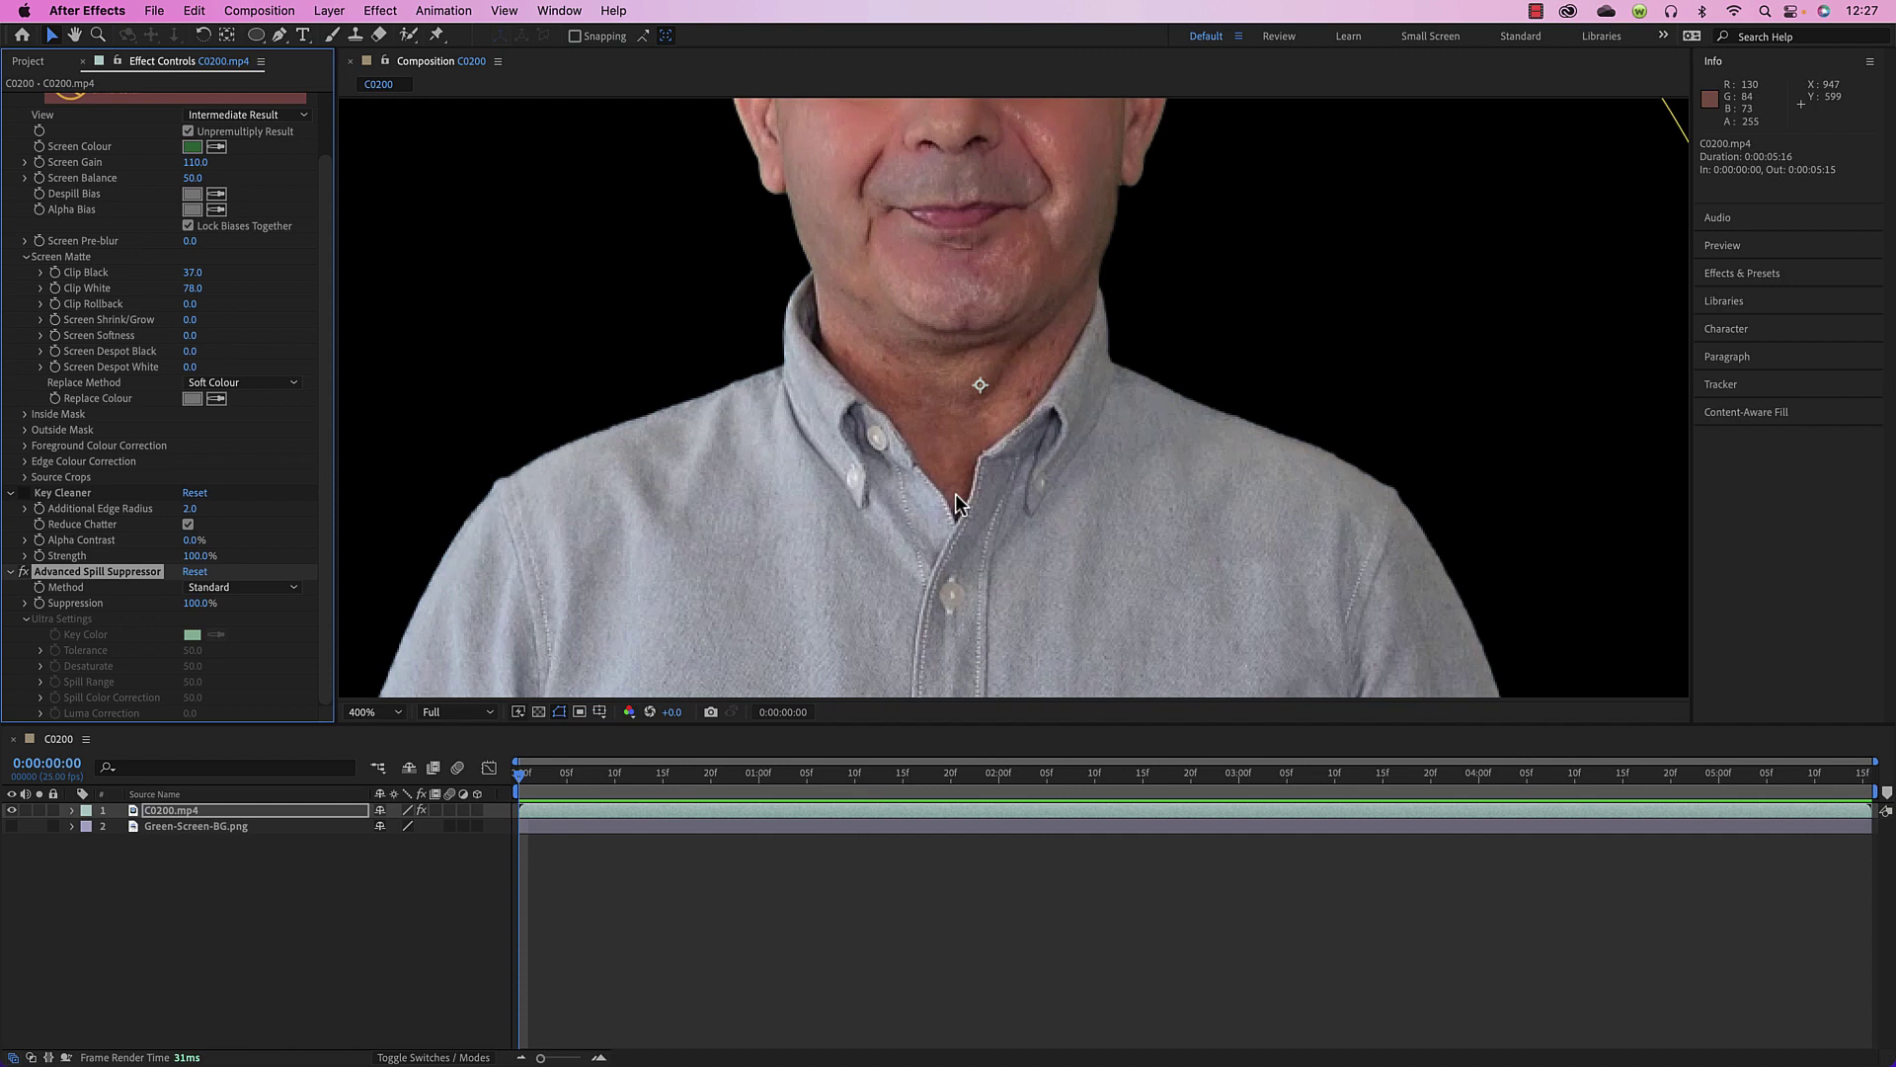
{"action": "left_click", "coordinate": [392, 718]}
Fit the viewer to the frame and make Green-Screen-BG.png visible behind the man
{"action": "left_click", "coordinate": [402, 762]}
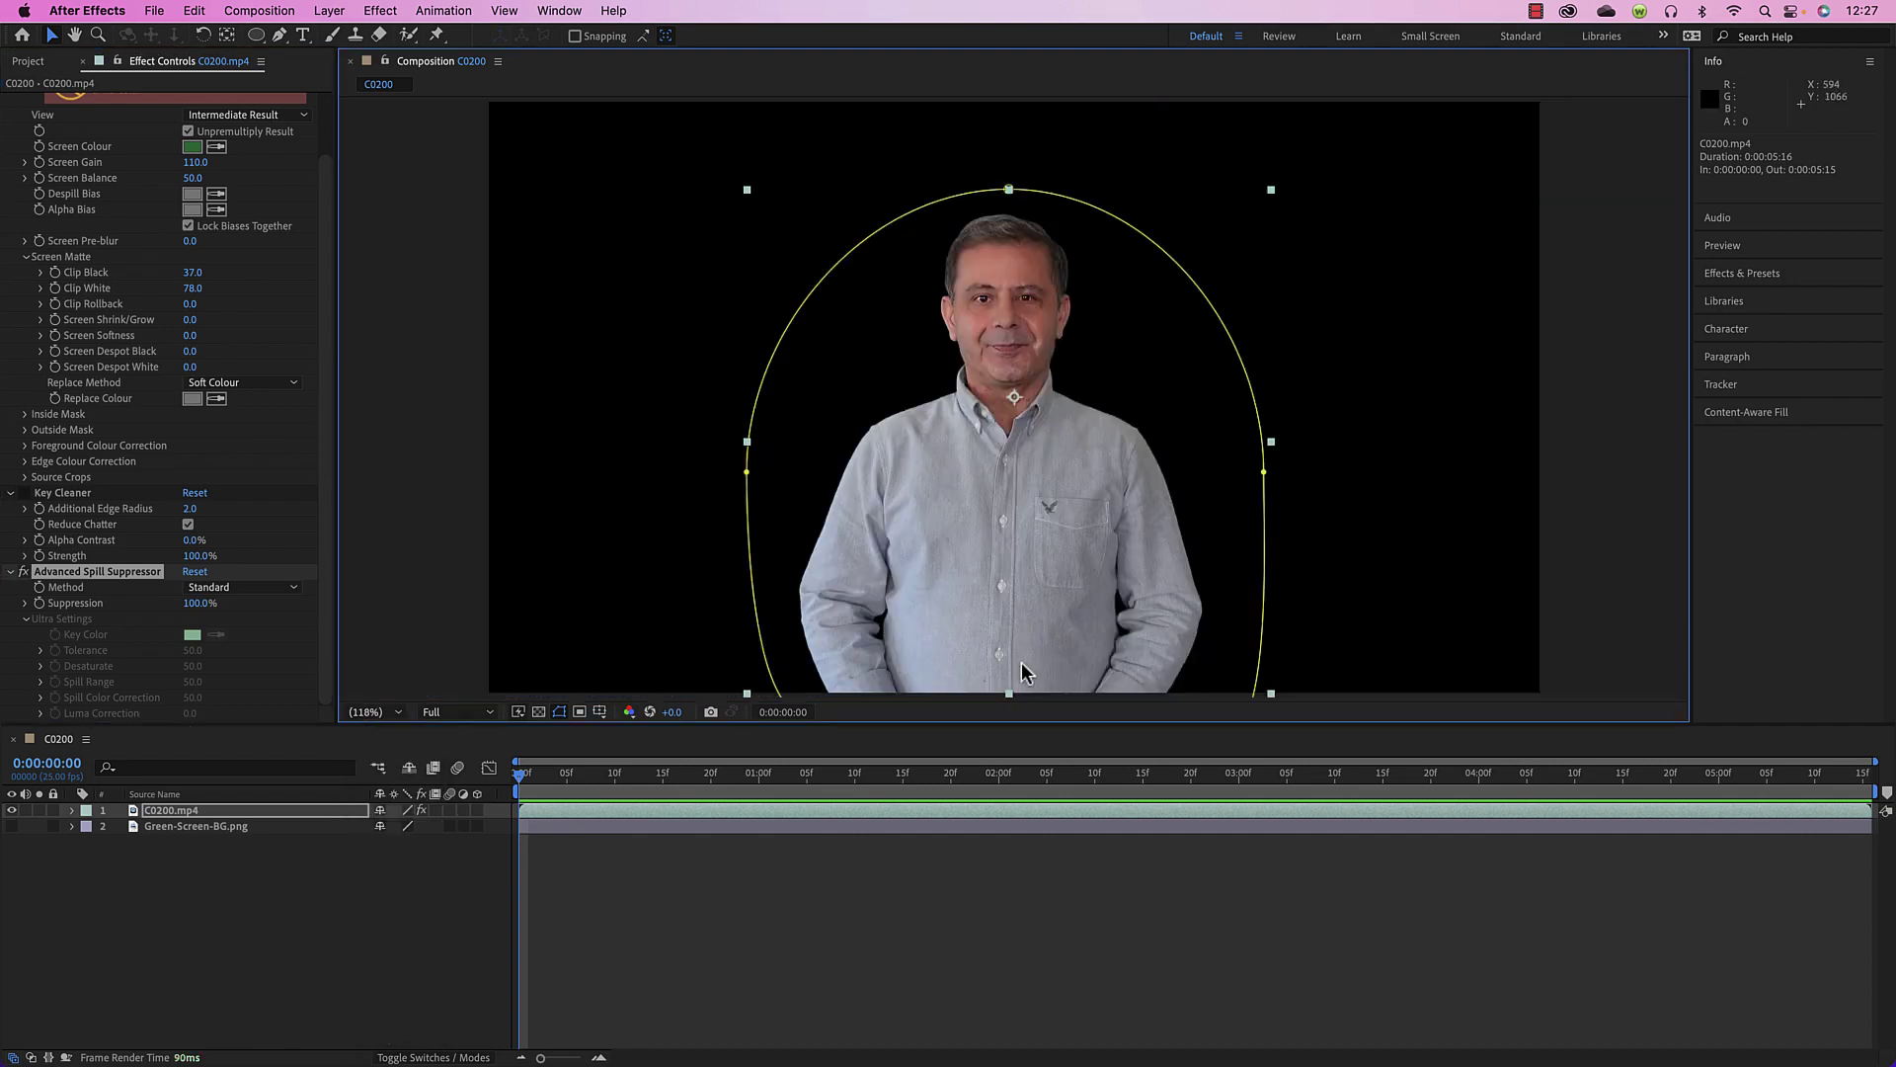
{"action": "left_click", "coordinate": [1223, 907]}
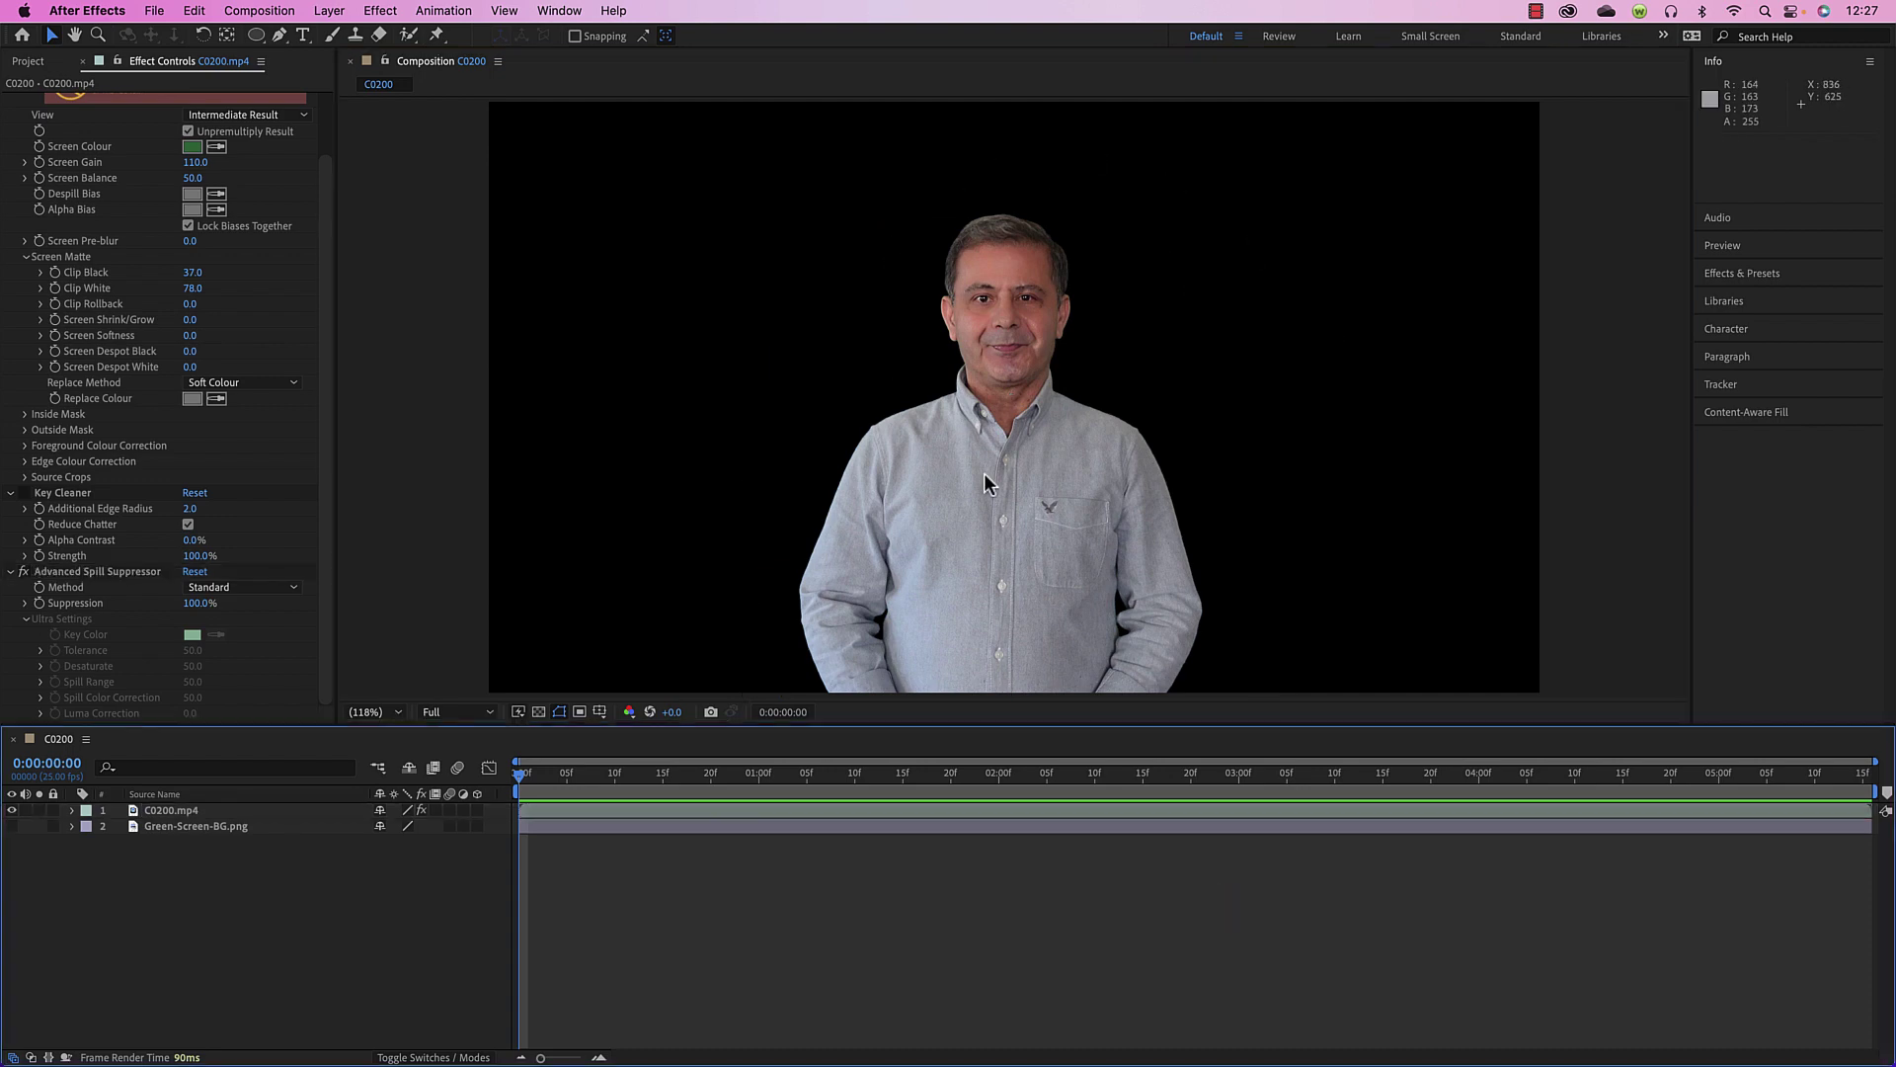
{"action": "double_click", "coordinate": [12, 826]}
{"action": "left_click", "coordinate": [12, 825]}
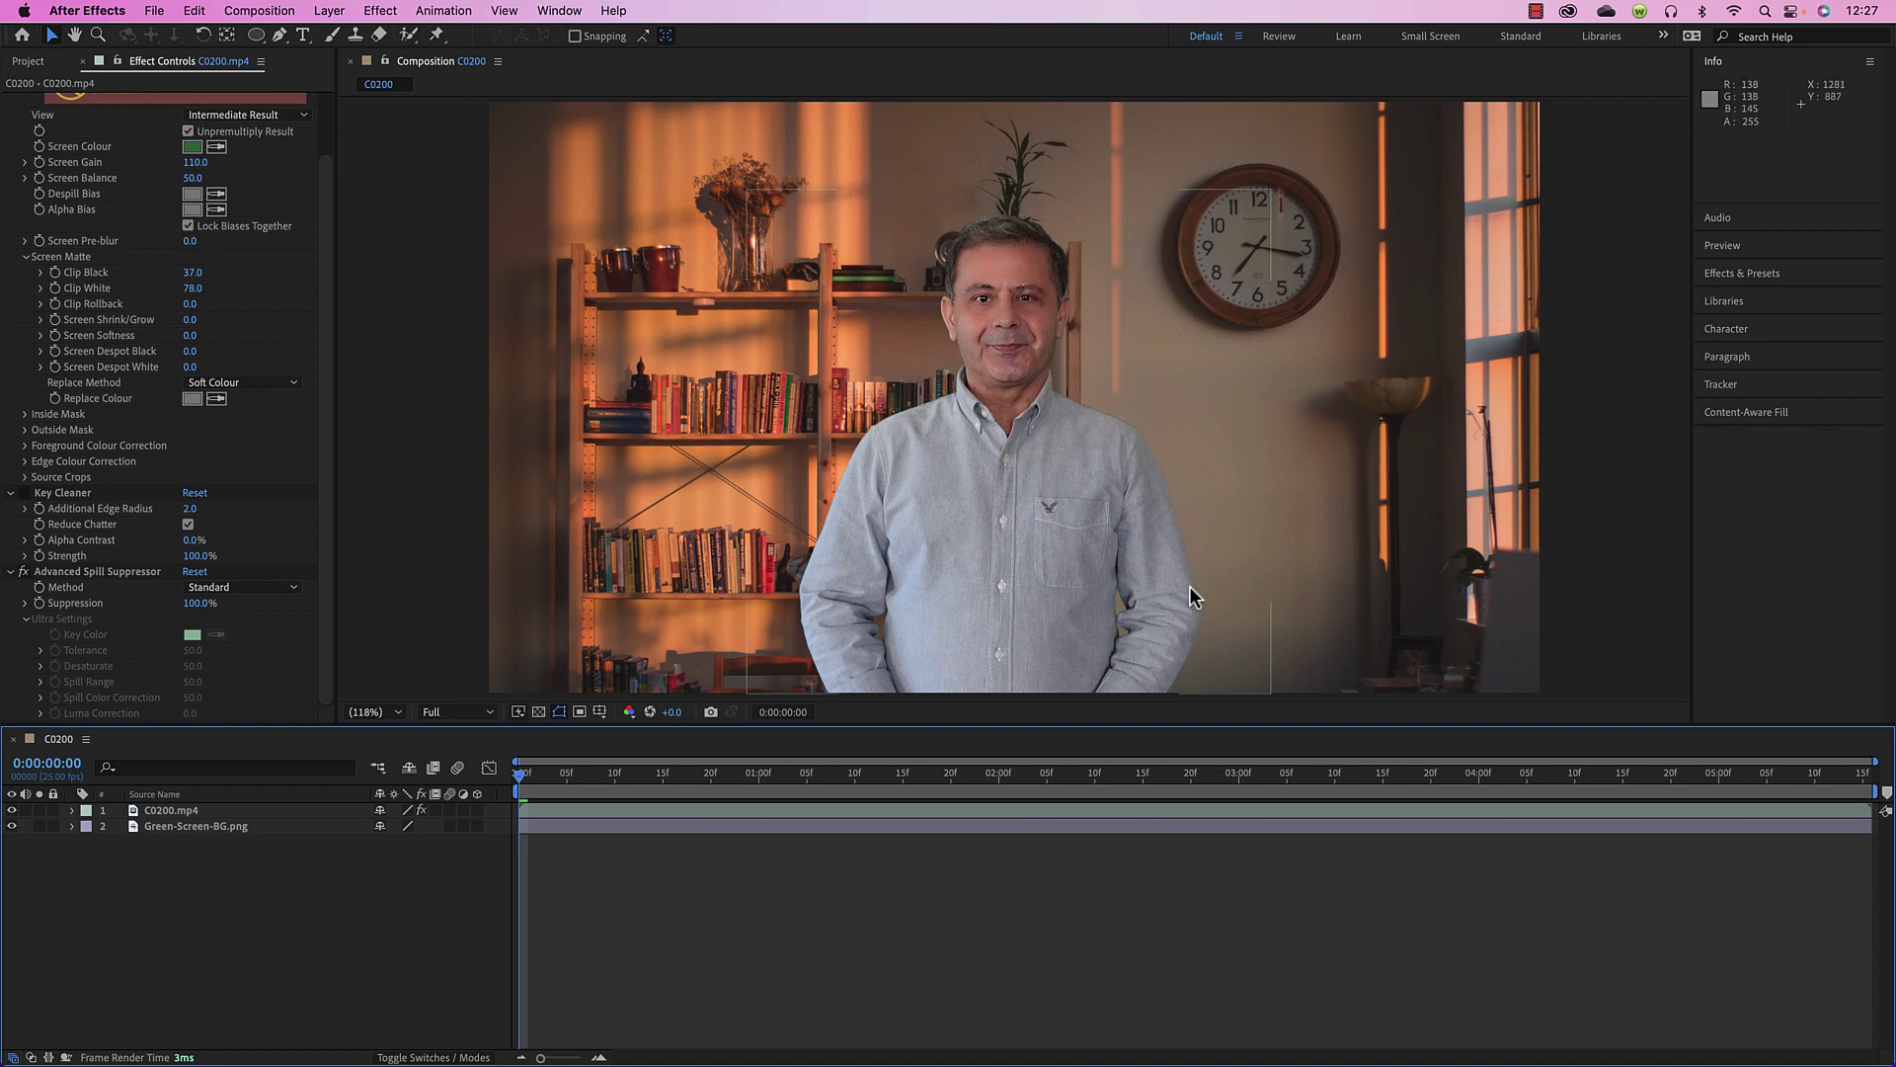
{"action": "scroll", "coordinate": [1184, 553], "scroll_direction": "up", "scroll_amount": 6}
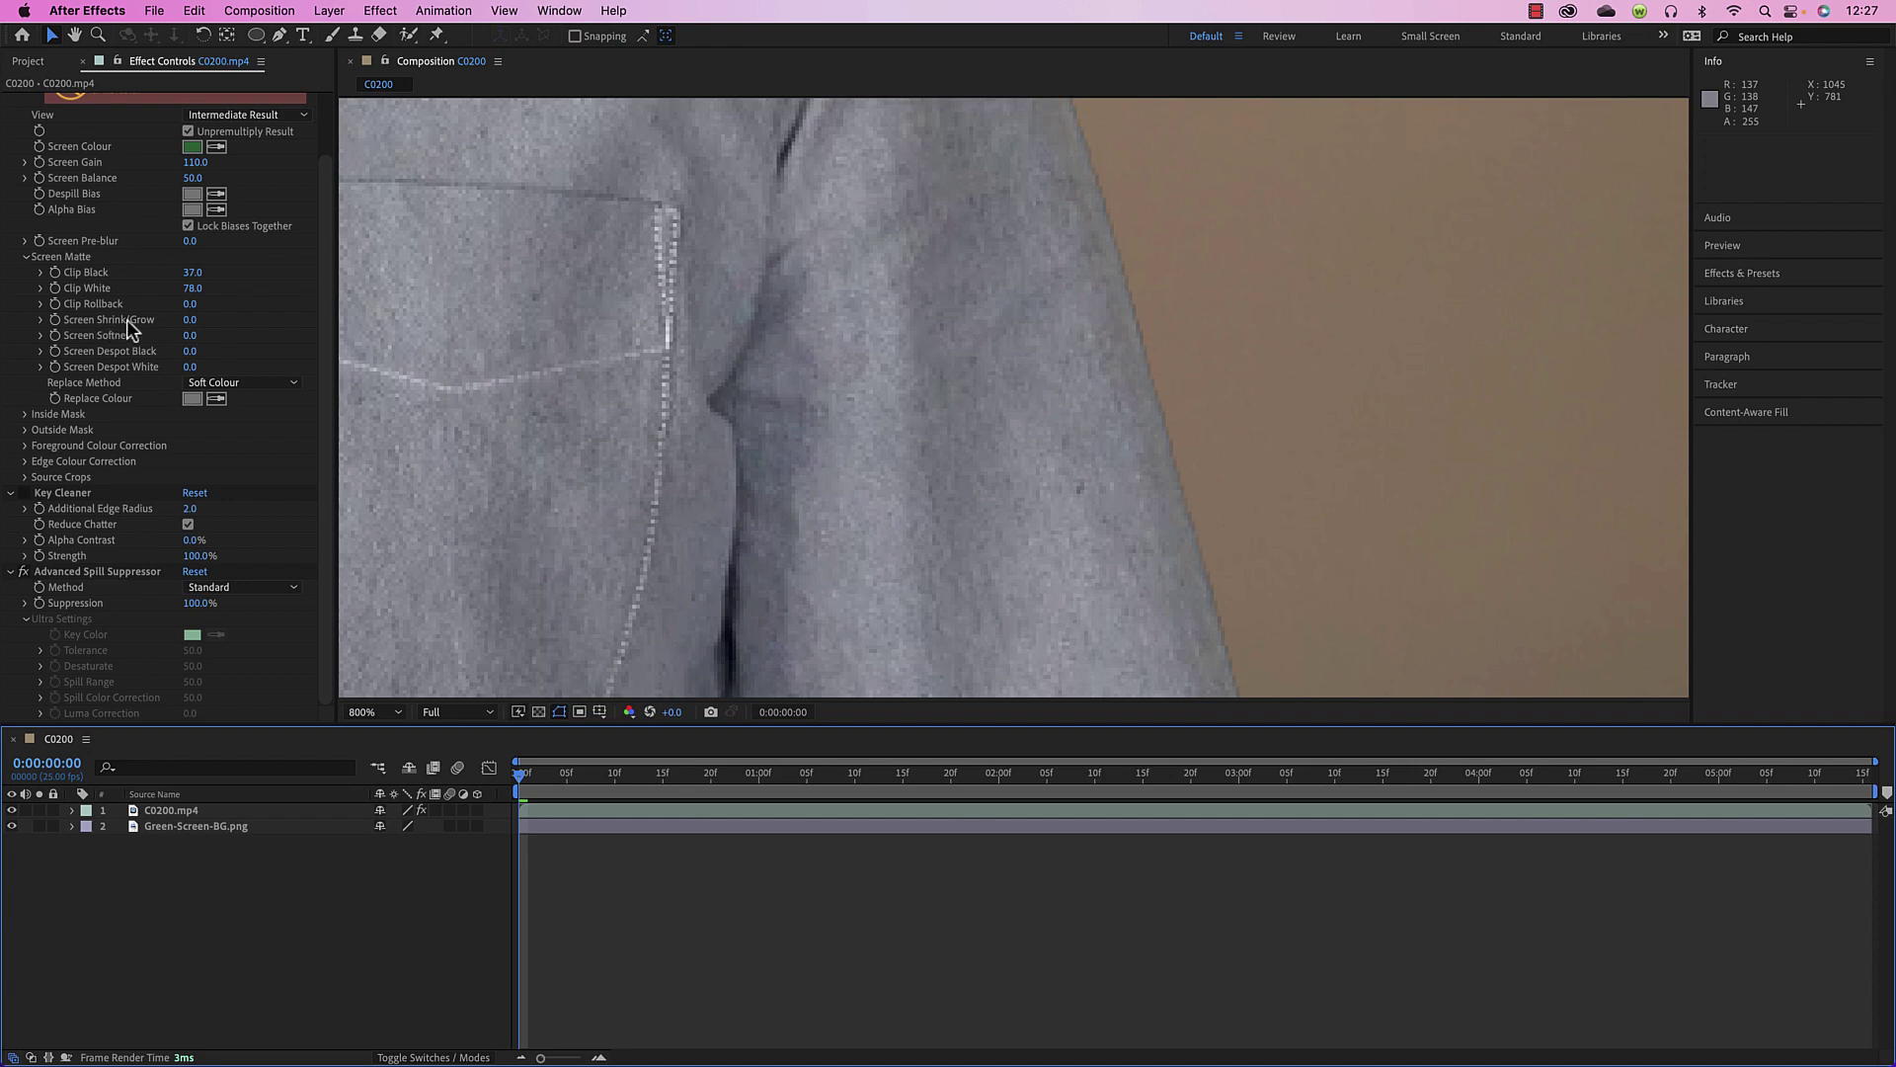
Set Screen Shrink/Grow to -1, trying -0.5 before settling back on -1
{"action": "left_click", "coordinate": [189, 320]}
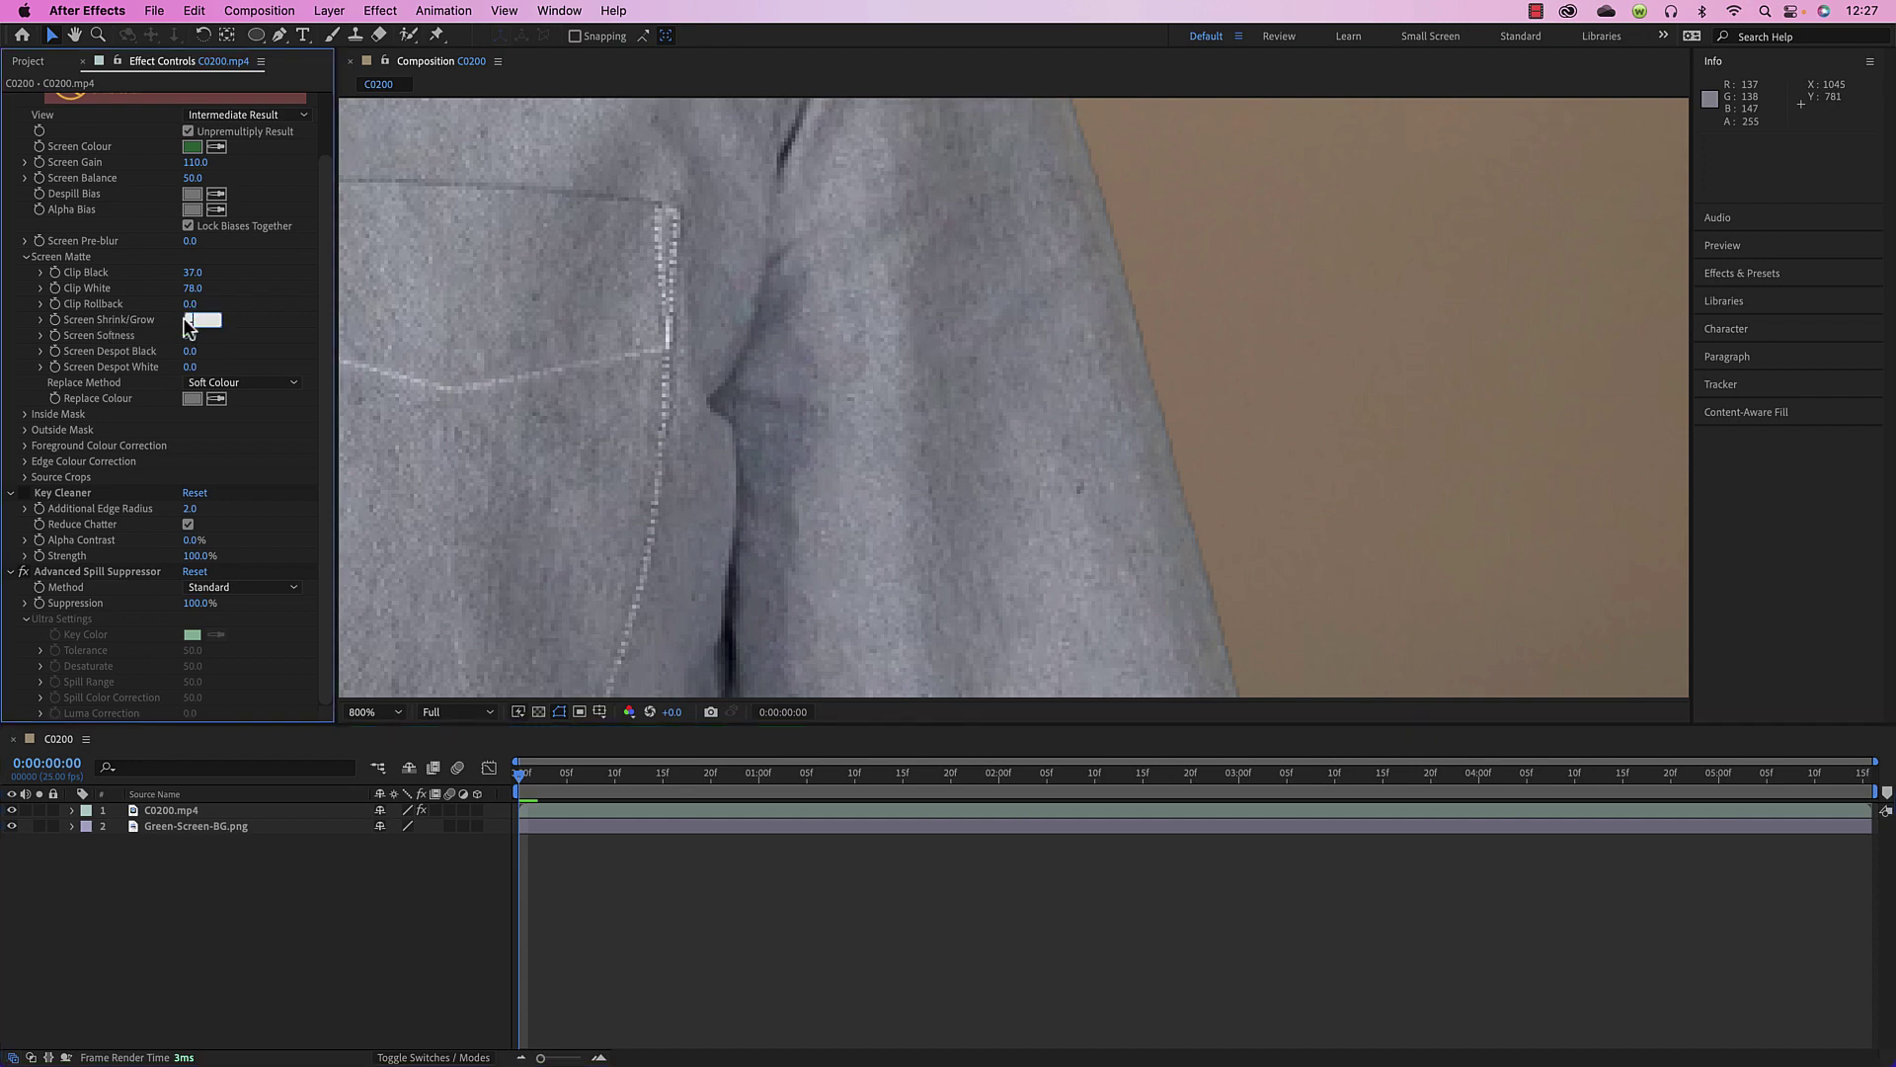
{"action": "type", "text": "-1"}
{"action": "key", "text": "Return"}
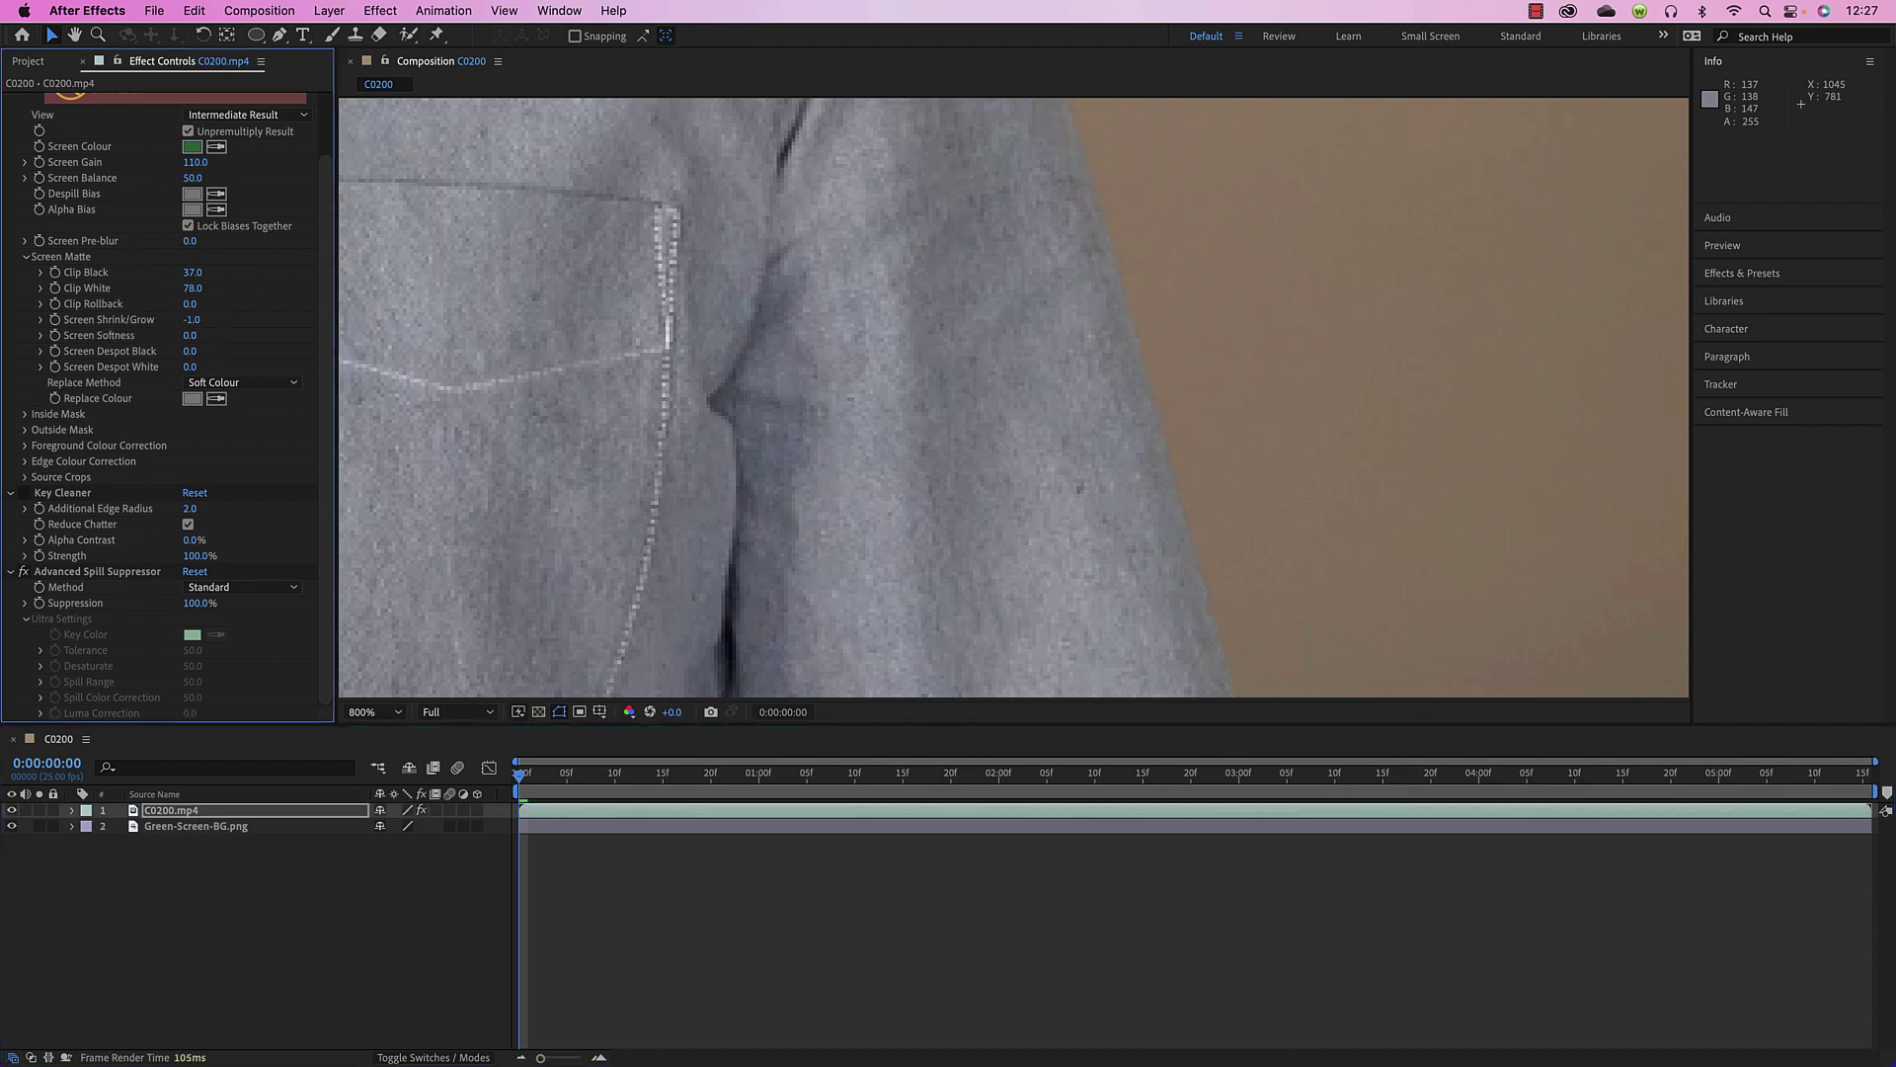
{"action": "left_click", "coordinate": [189, 320]}
{"action": "key", "text": "Return"}
{"action": "left_click", "coordinate": [192, 321]}
{"action": "type", "text": "-1"}
{"action": "key", "text": "Return"}
Pan the zoomed view over the man's face, then fit the composition in the viewer
{"action": "scroll", "coordinate": [741, 311], "scroll_direction": "down", "scroll_amount": 2}
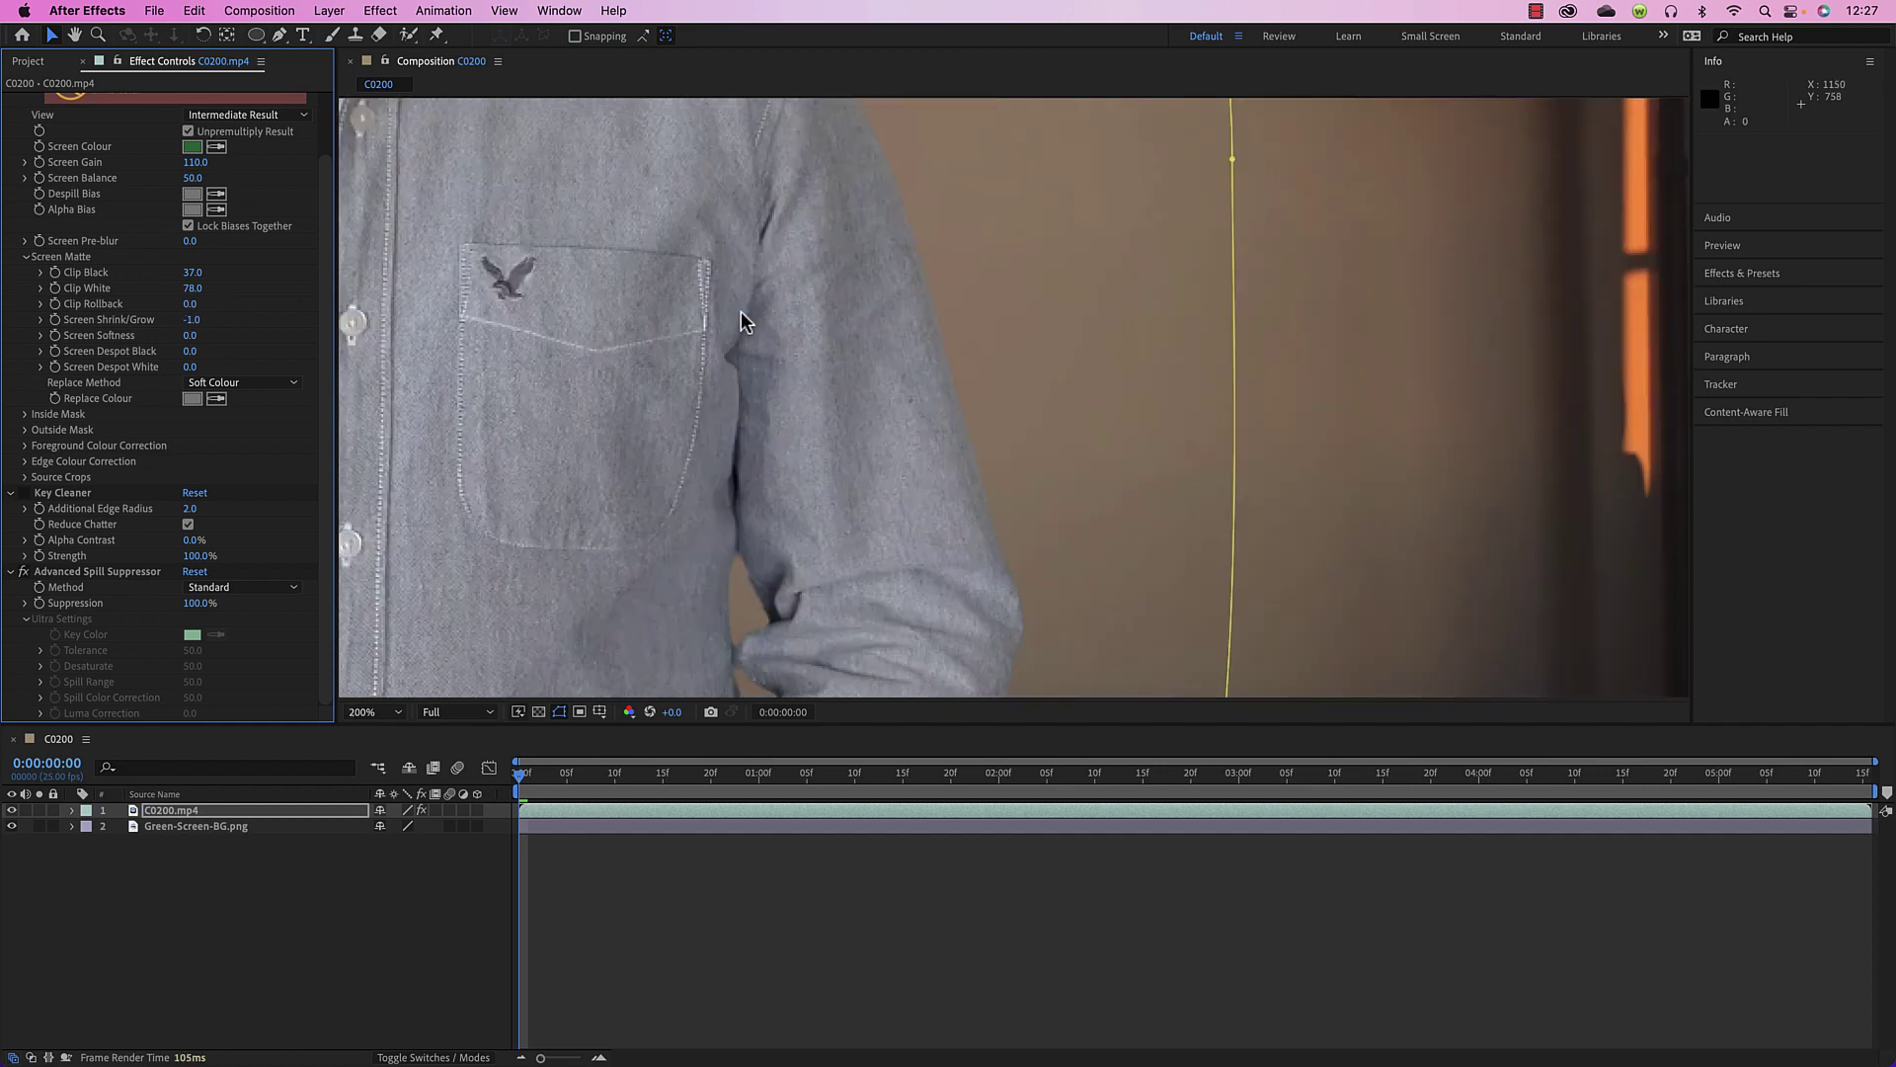
{"action": "left_click", "coordinate": [609, 267]}
{"action": "left_click_drag", "start_coordinate": [609, 267], "coordinate": [910, 454]}
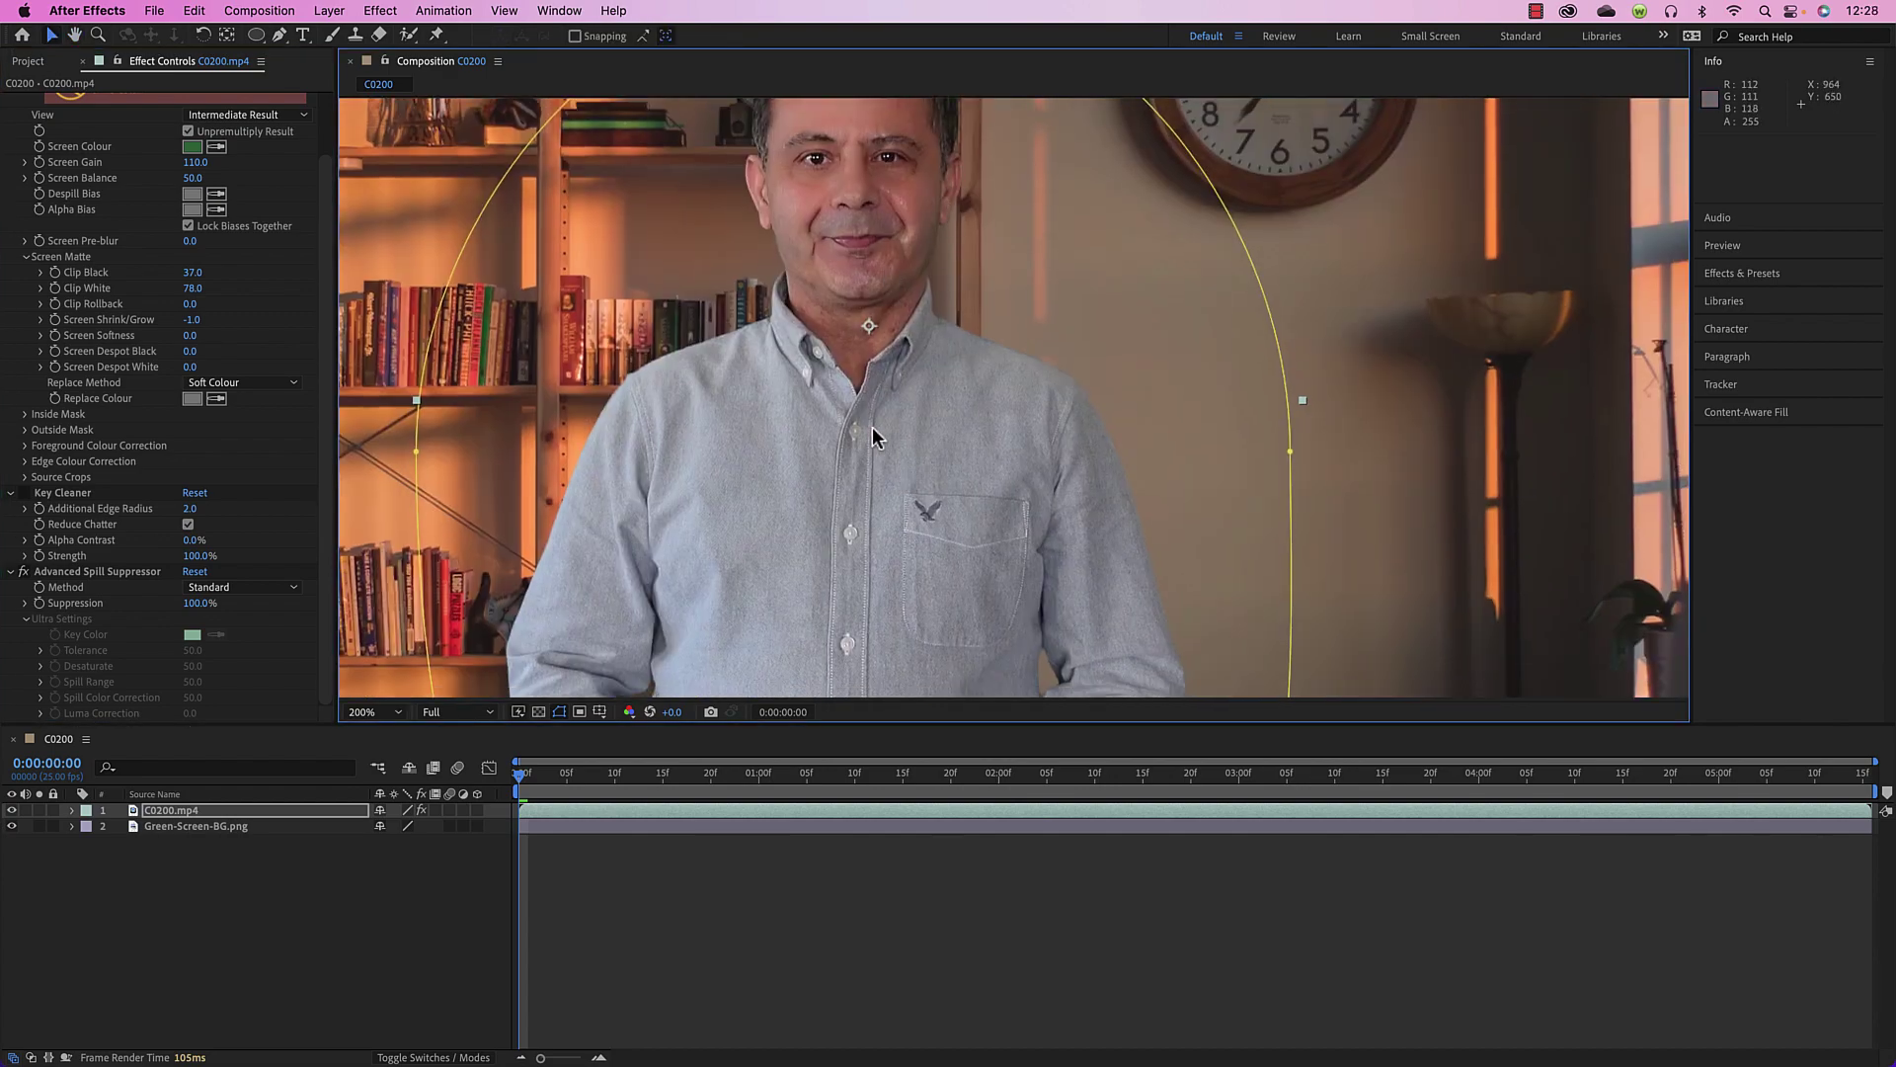
{"action": "left_click_drag", "start_coordinate": [825, 449], "coordinate": [927, 480]}
{"action": "key", "text": "v"}
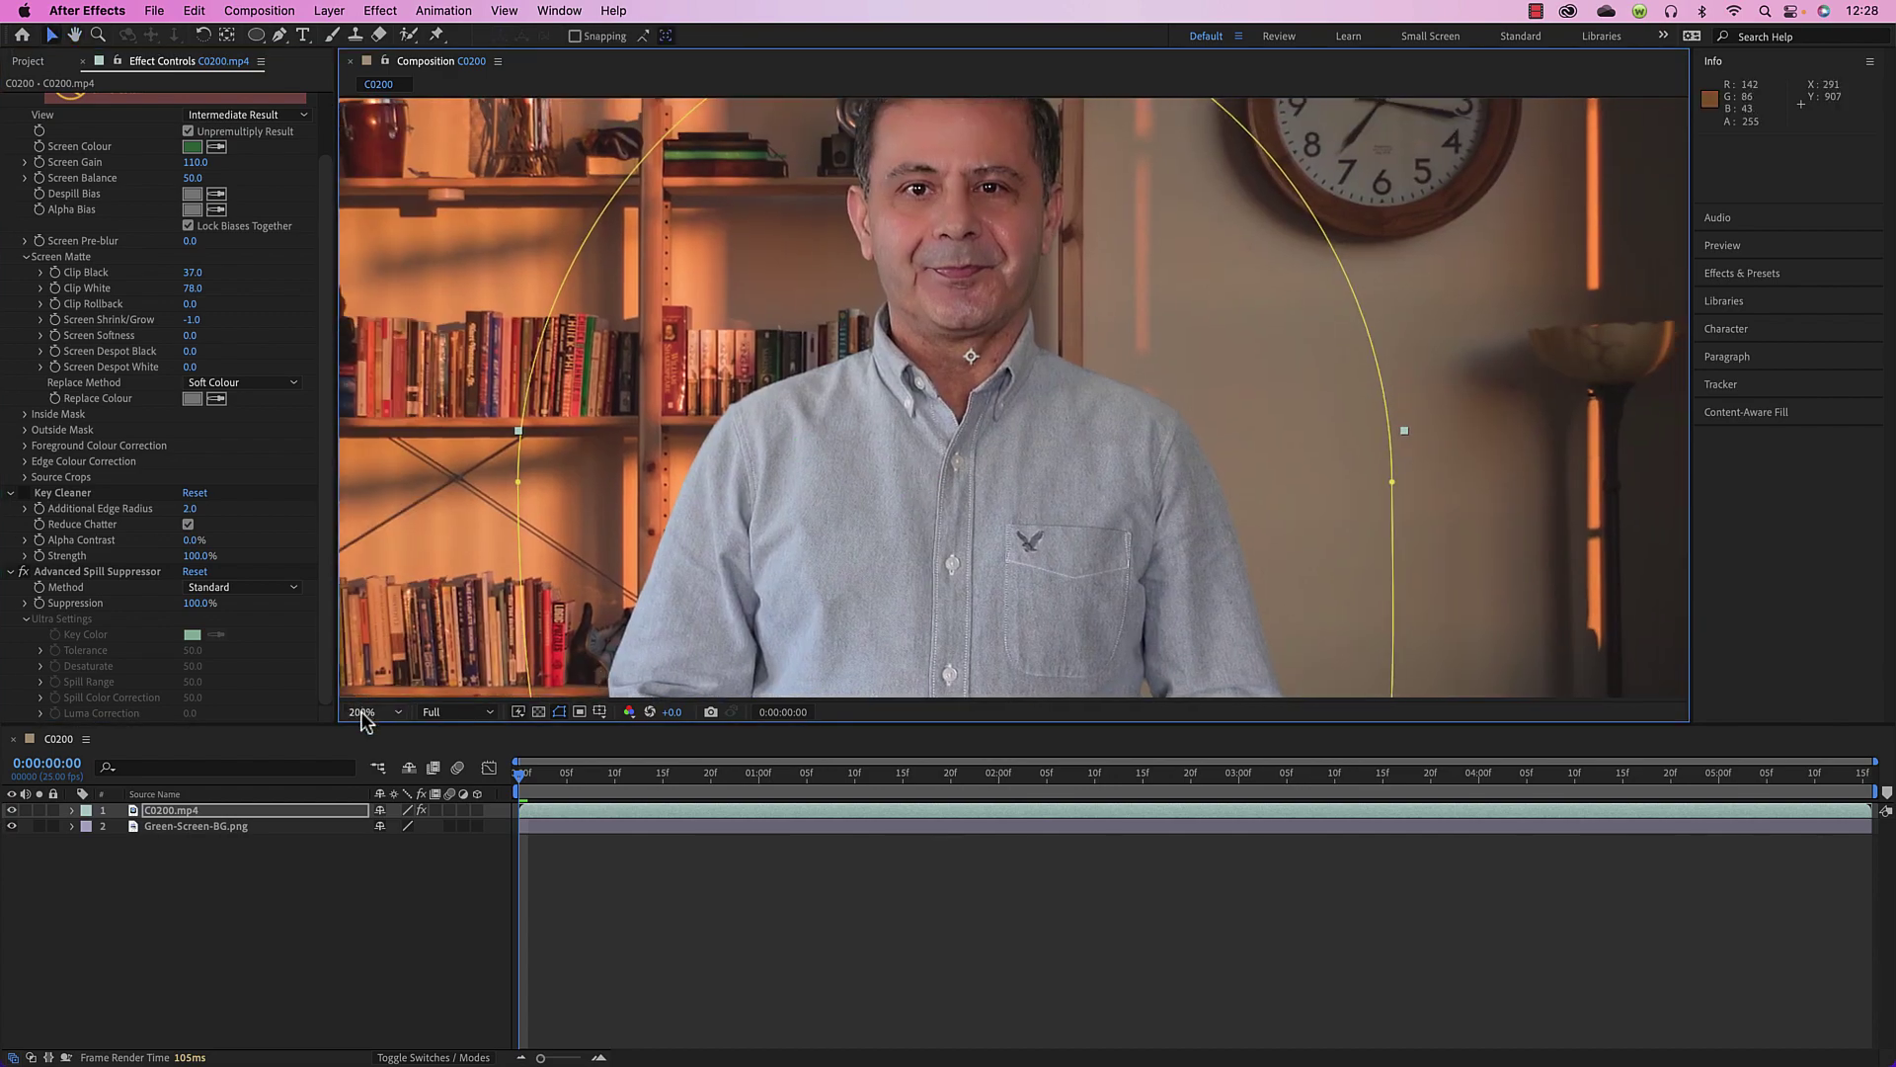
{"action": "left_click", "coordinate": [372, 711]}
{"action": "left_click", "coordinate": [386, 752]}
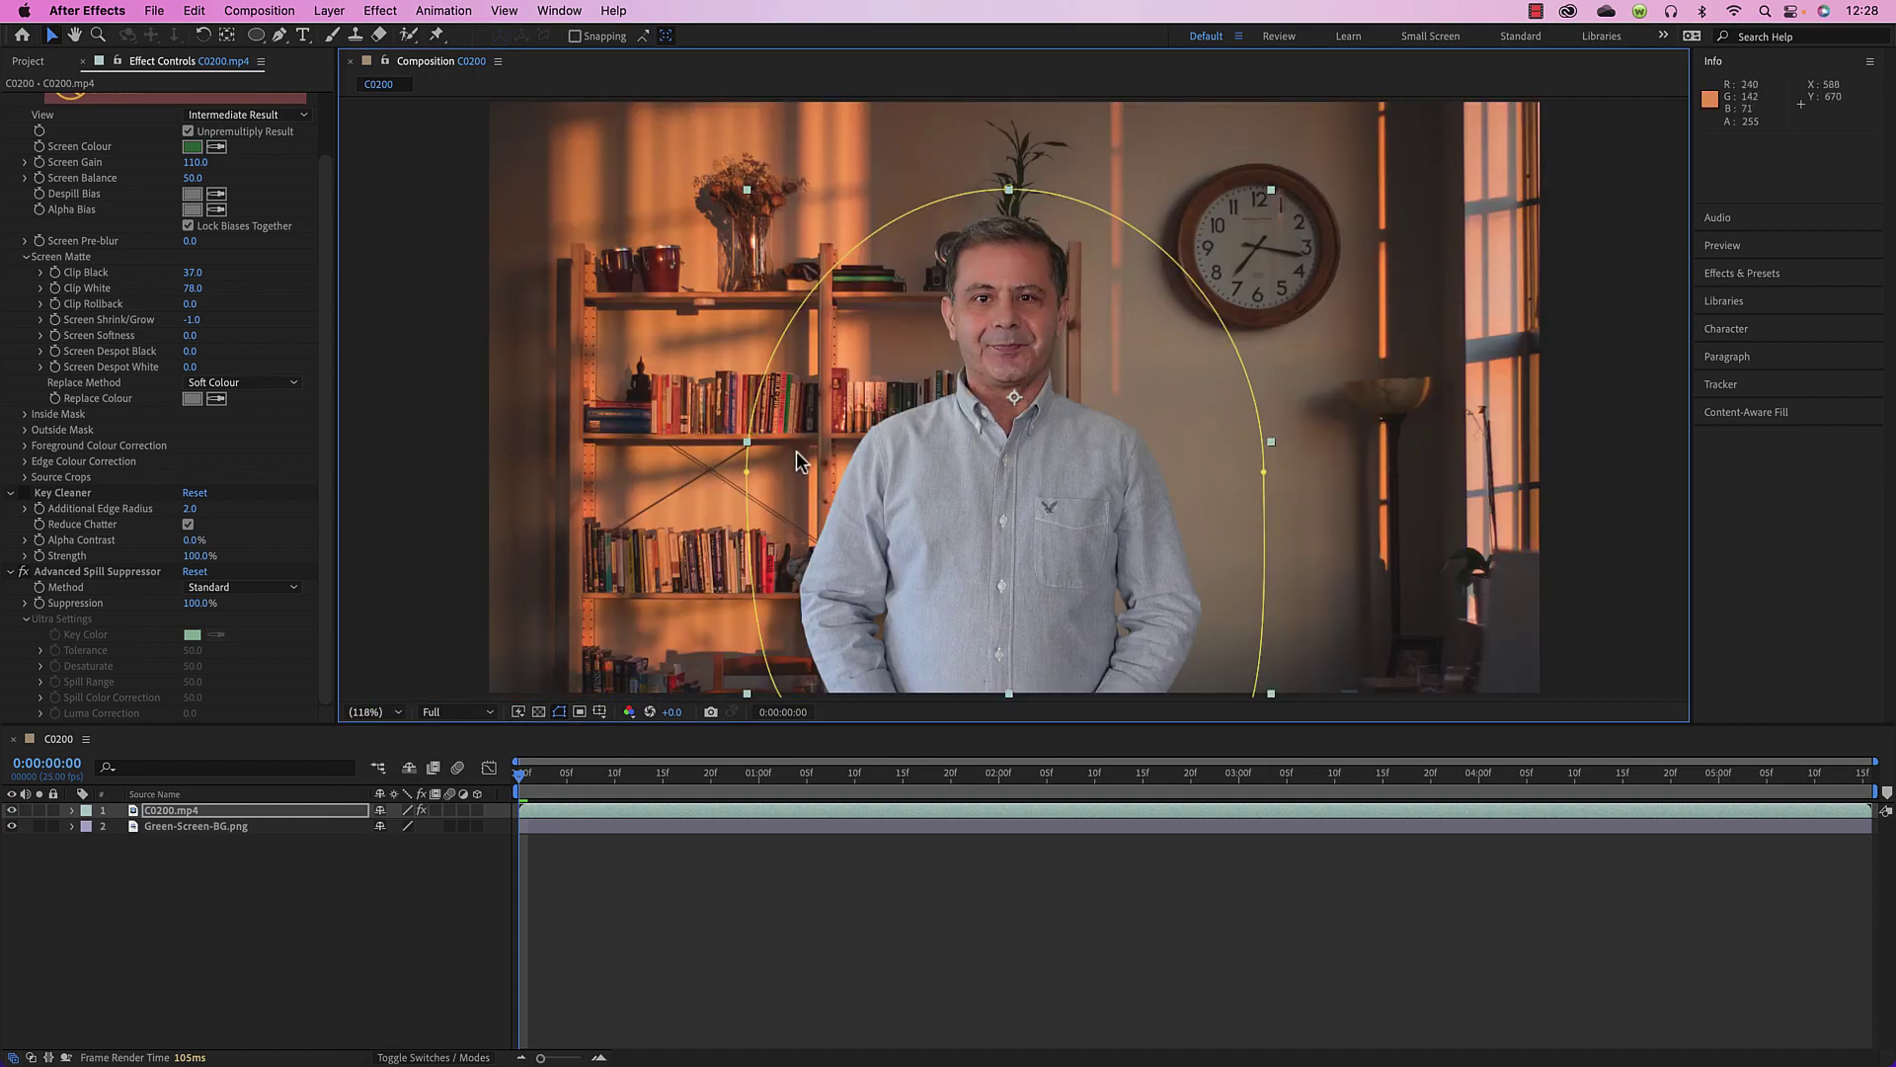
{"action": "left_click", "coordinate": [867, 935]}
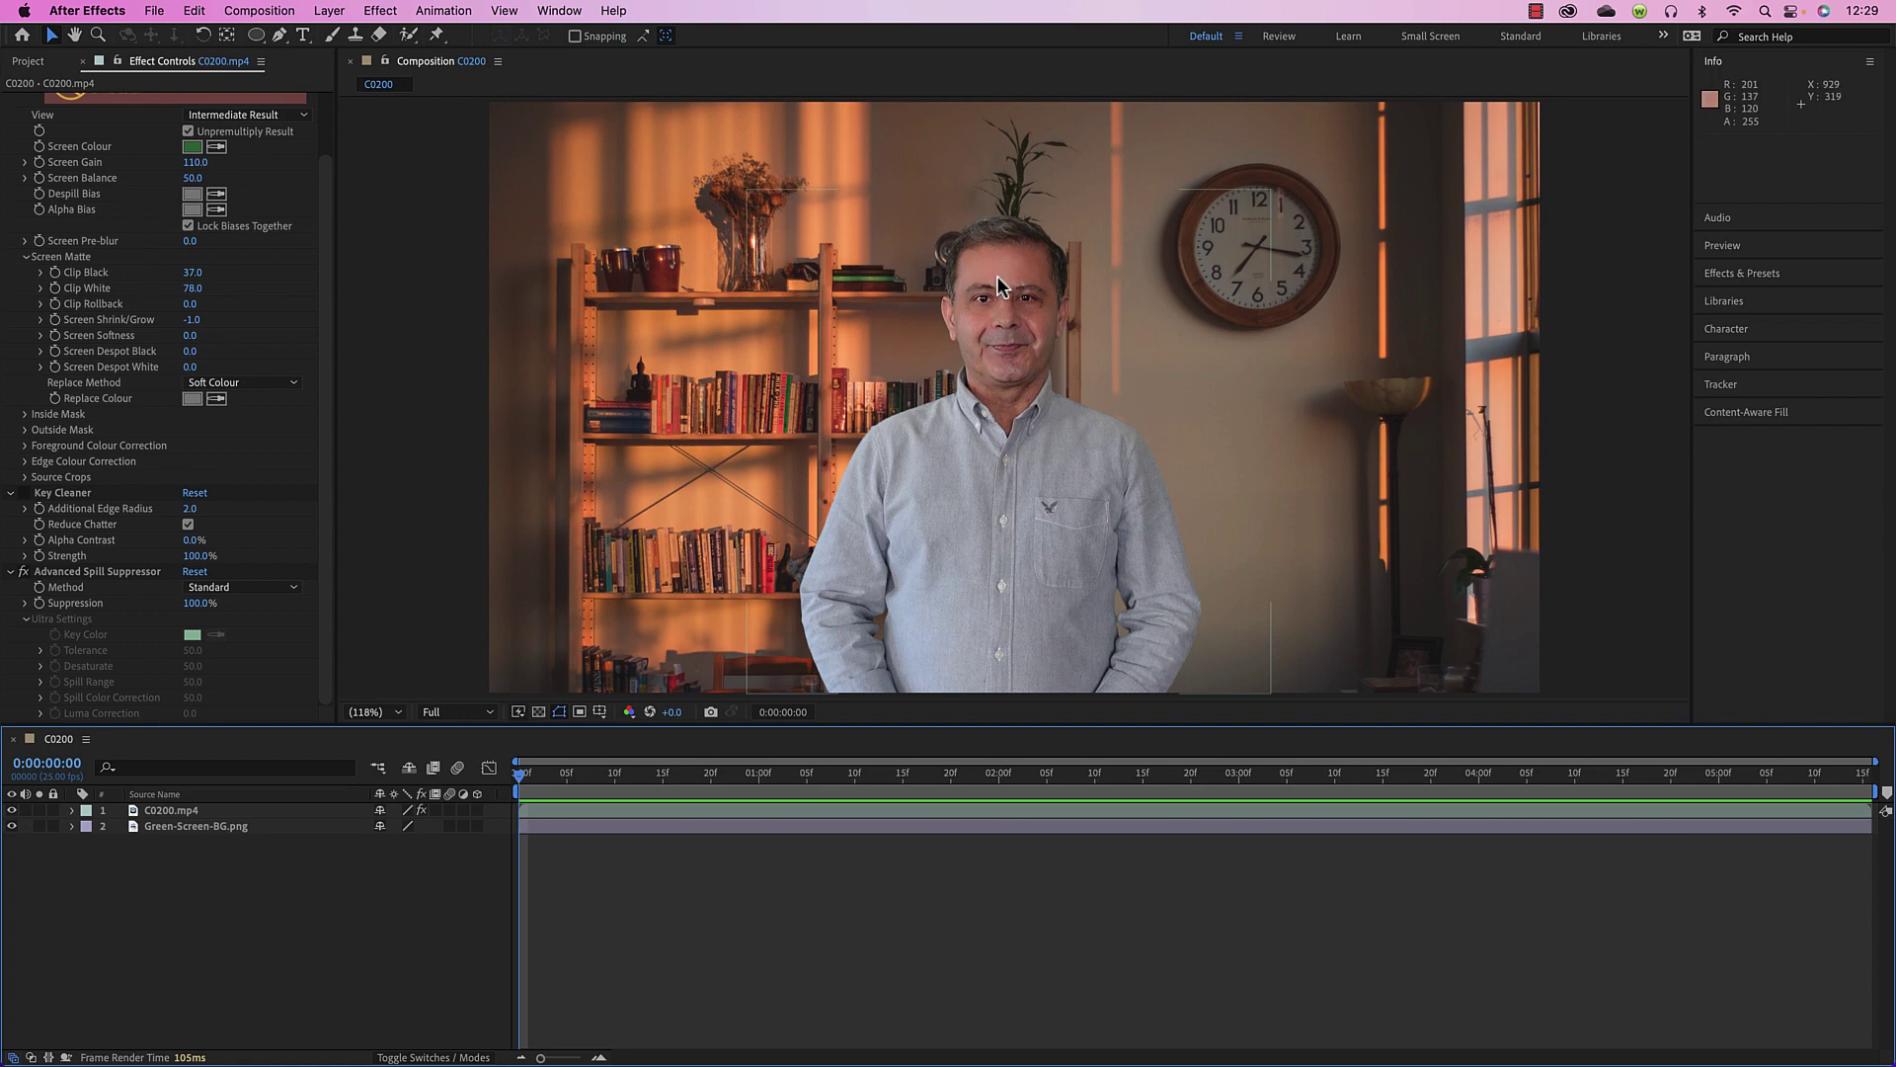
Set C0200.mp4's Scale to -100, 100% to flip the man horizontally
{"action": "left_click", "coordinate": [186, 810]}
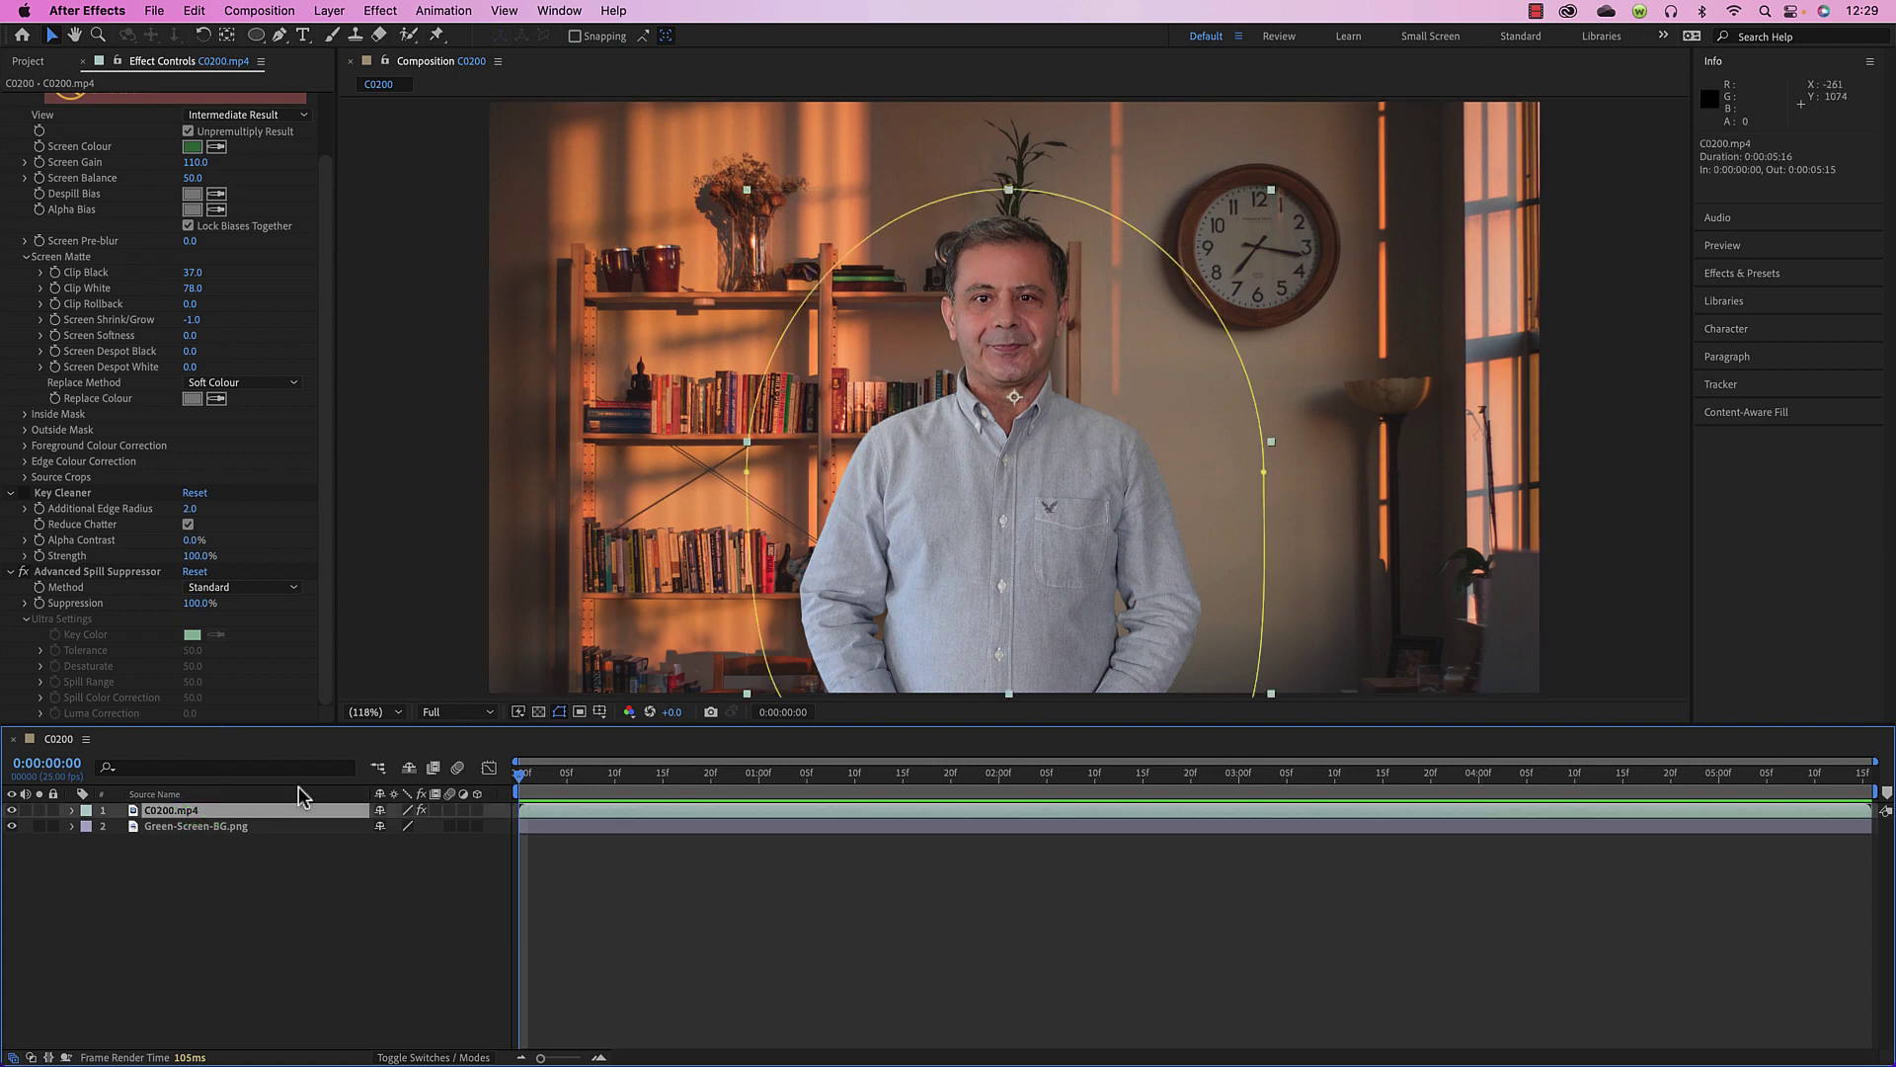
{"action": "key", "text": "s"}
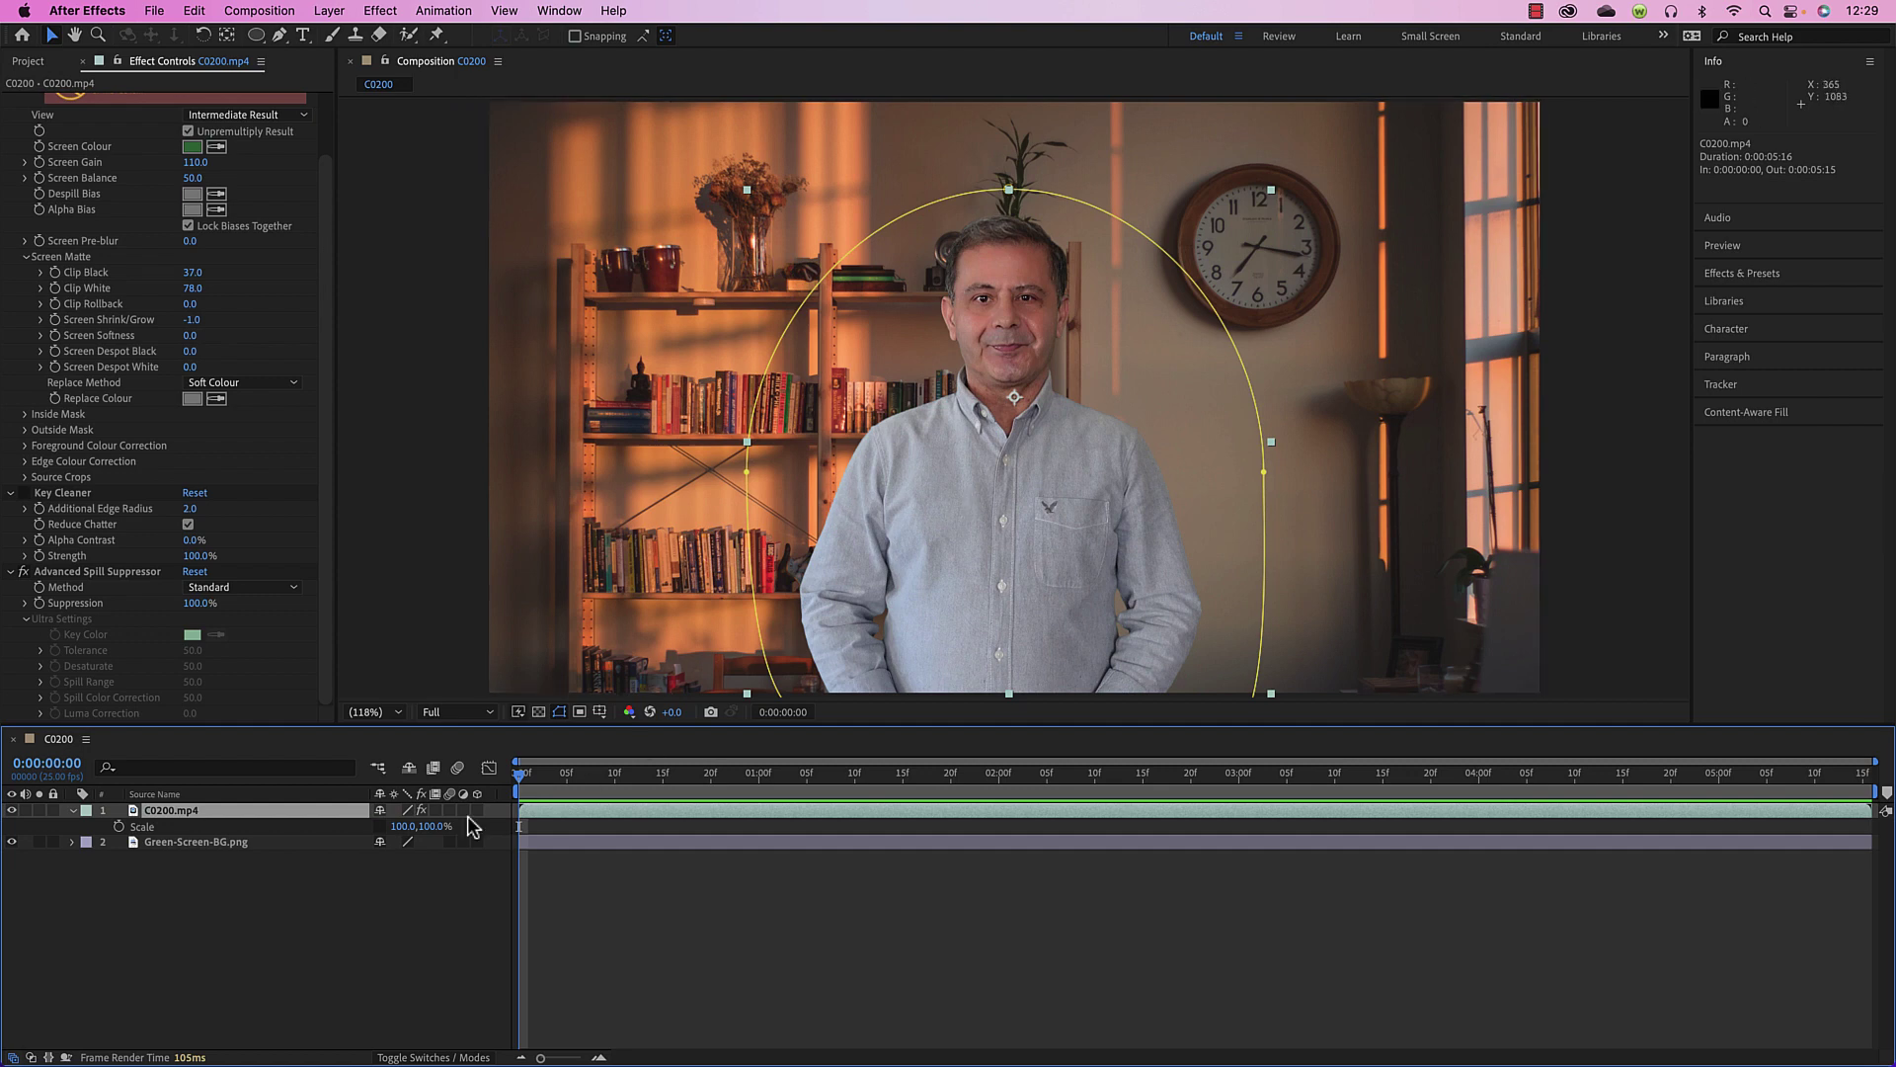
{"action": "left_click", "coordinate": [400, 826]}
{"action": "key", "text": "Return"}
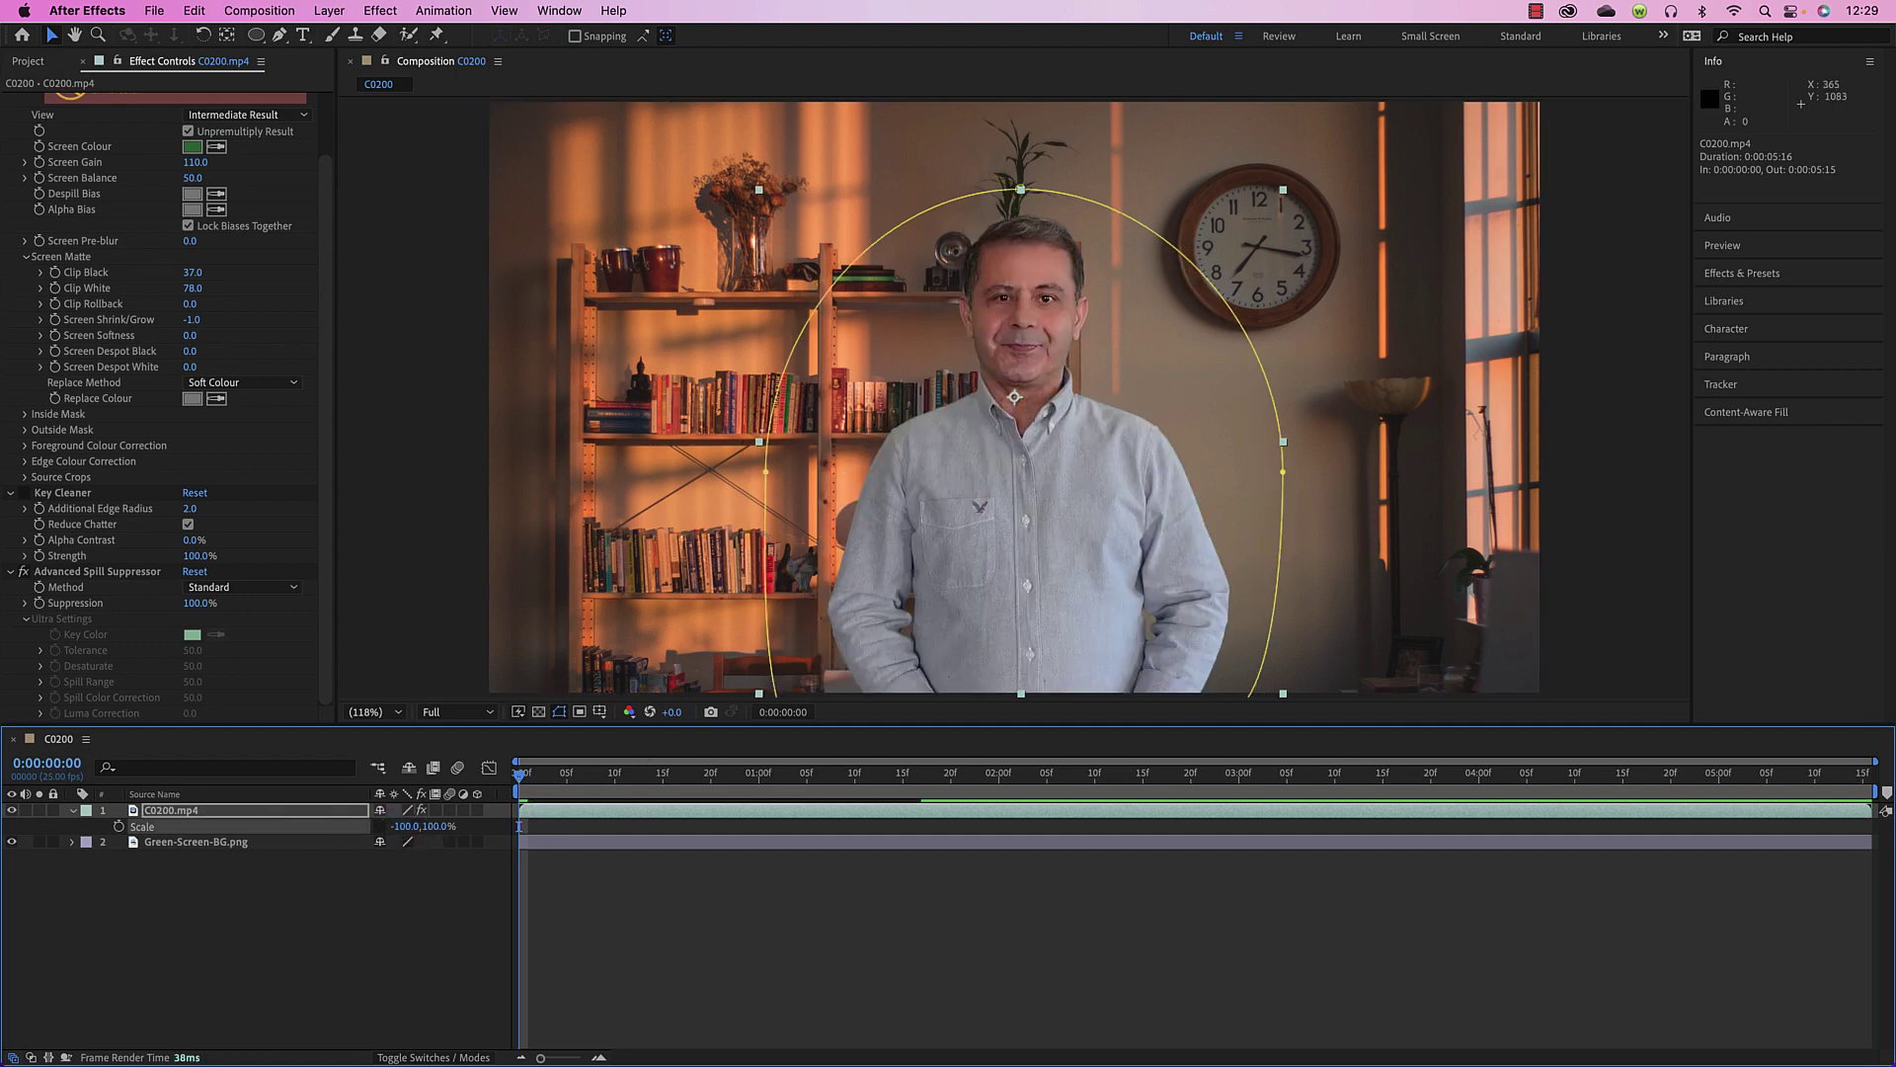
{"action": "left_click", "coordinate": [946, 916]}
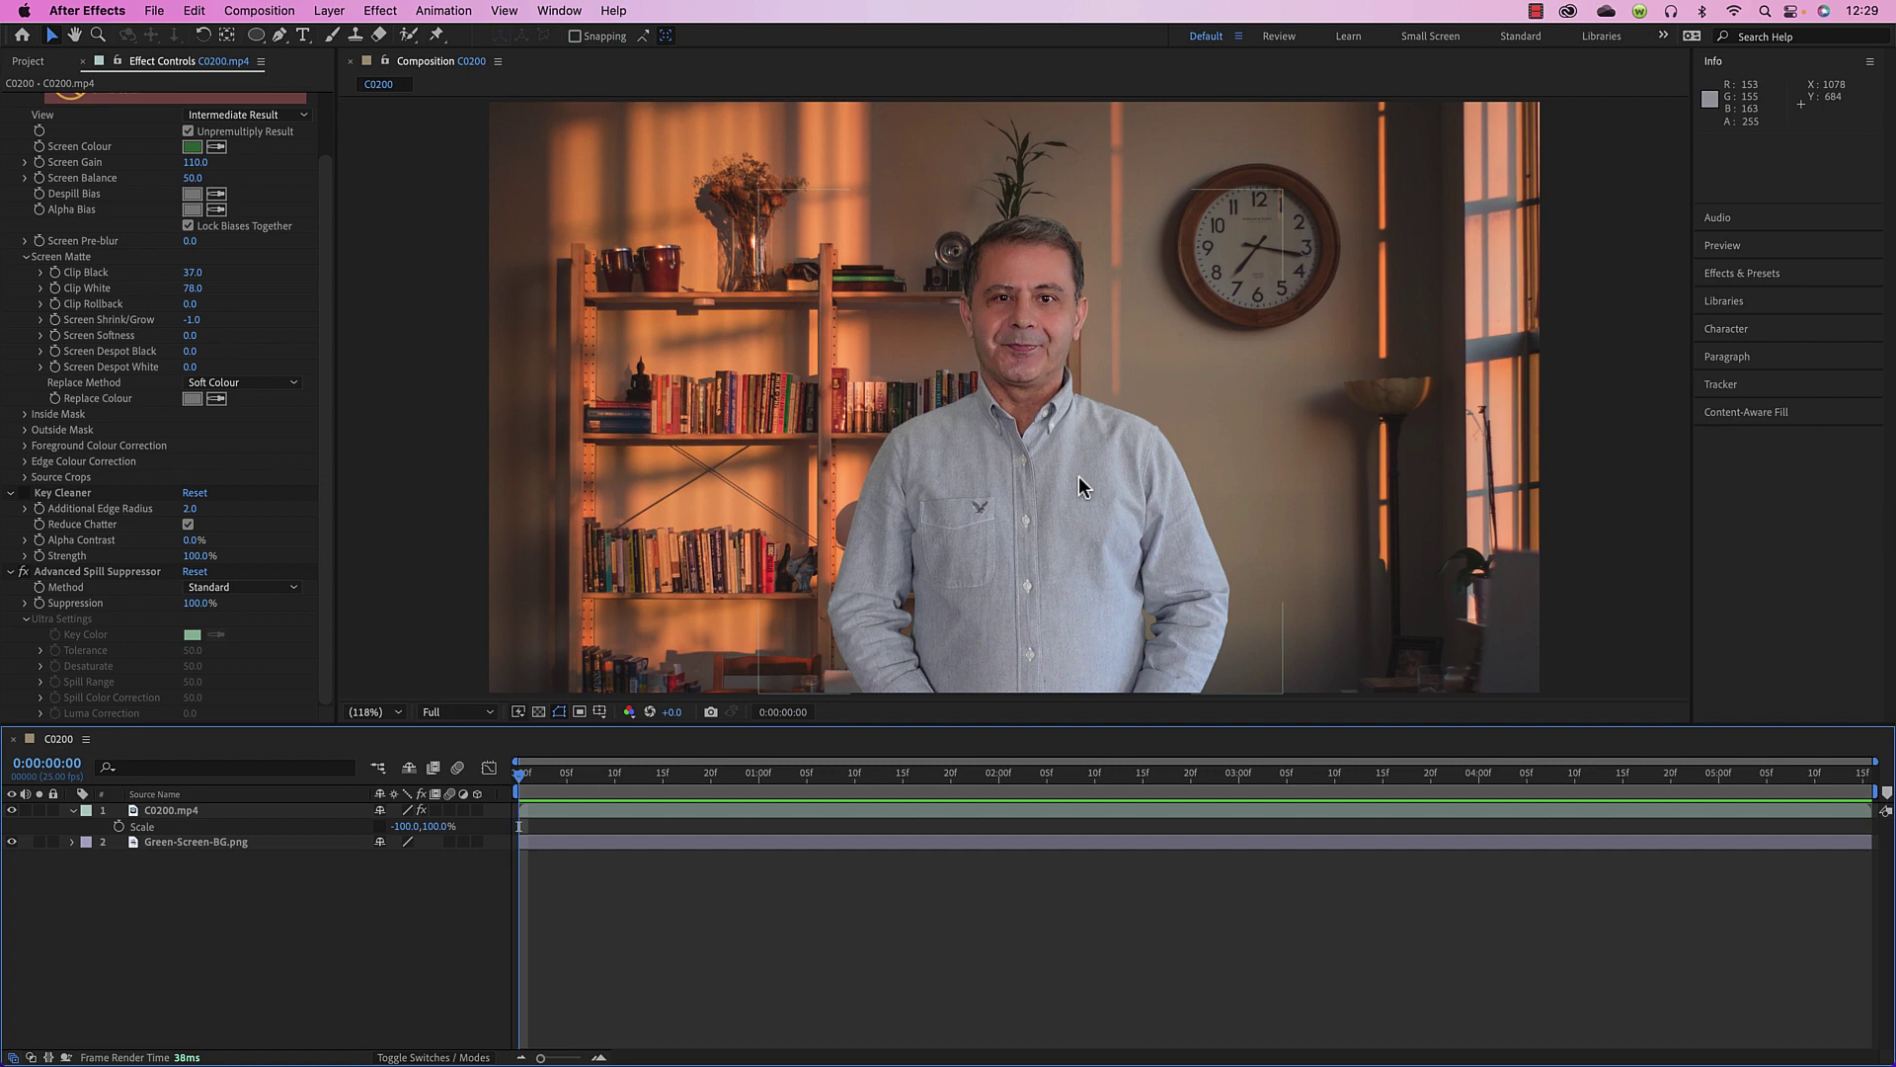
{"action": "left_click", "coordinate": [683, 329]}
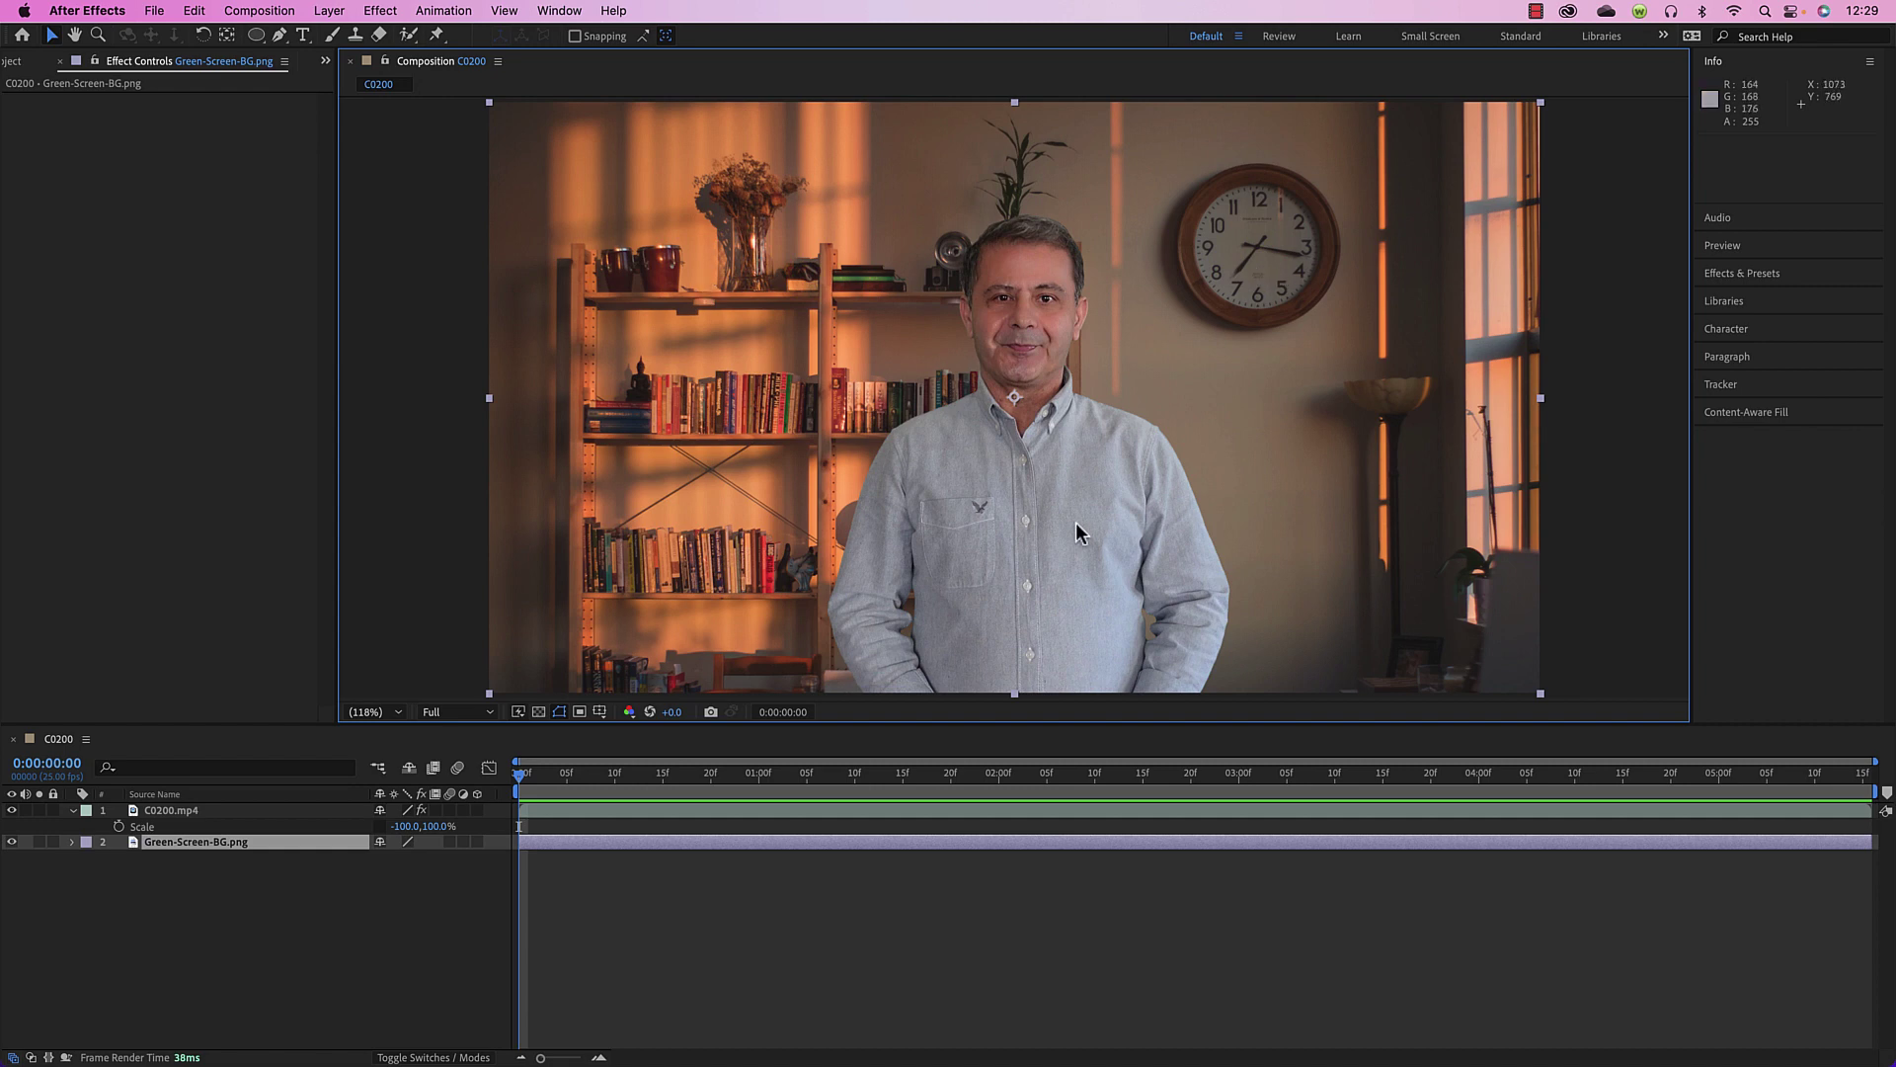
{"action": "left_click", "coordinate": [1033, 955]}
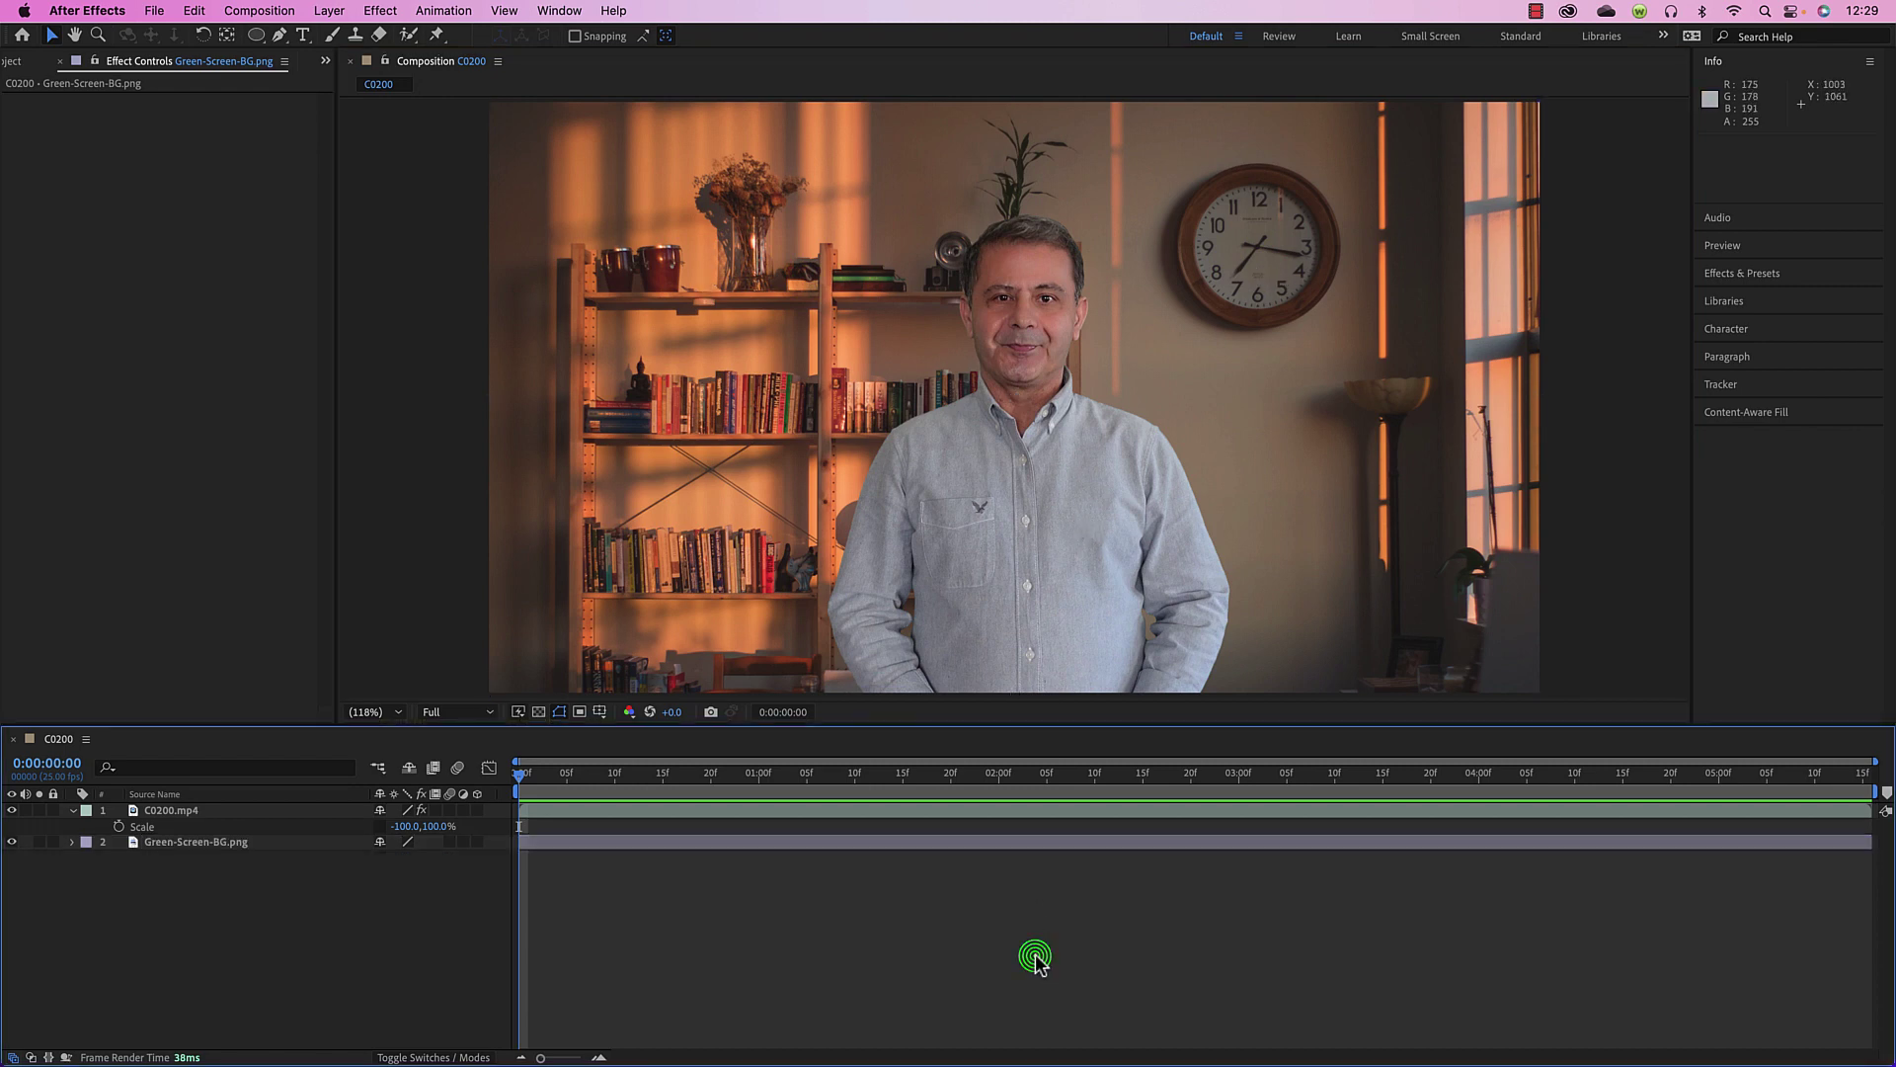
{"action": "left_click", "coordinate": [1014, 492]}
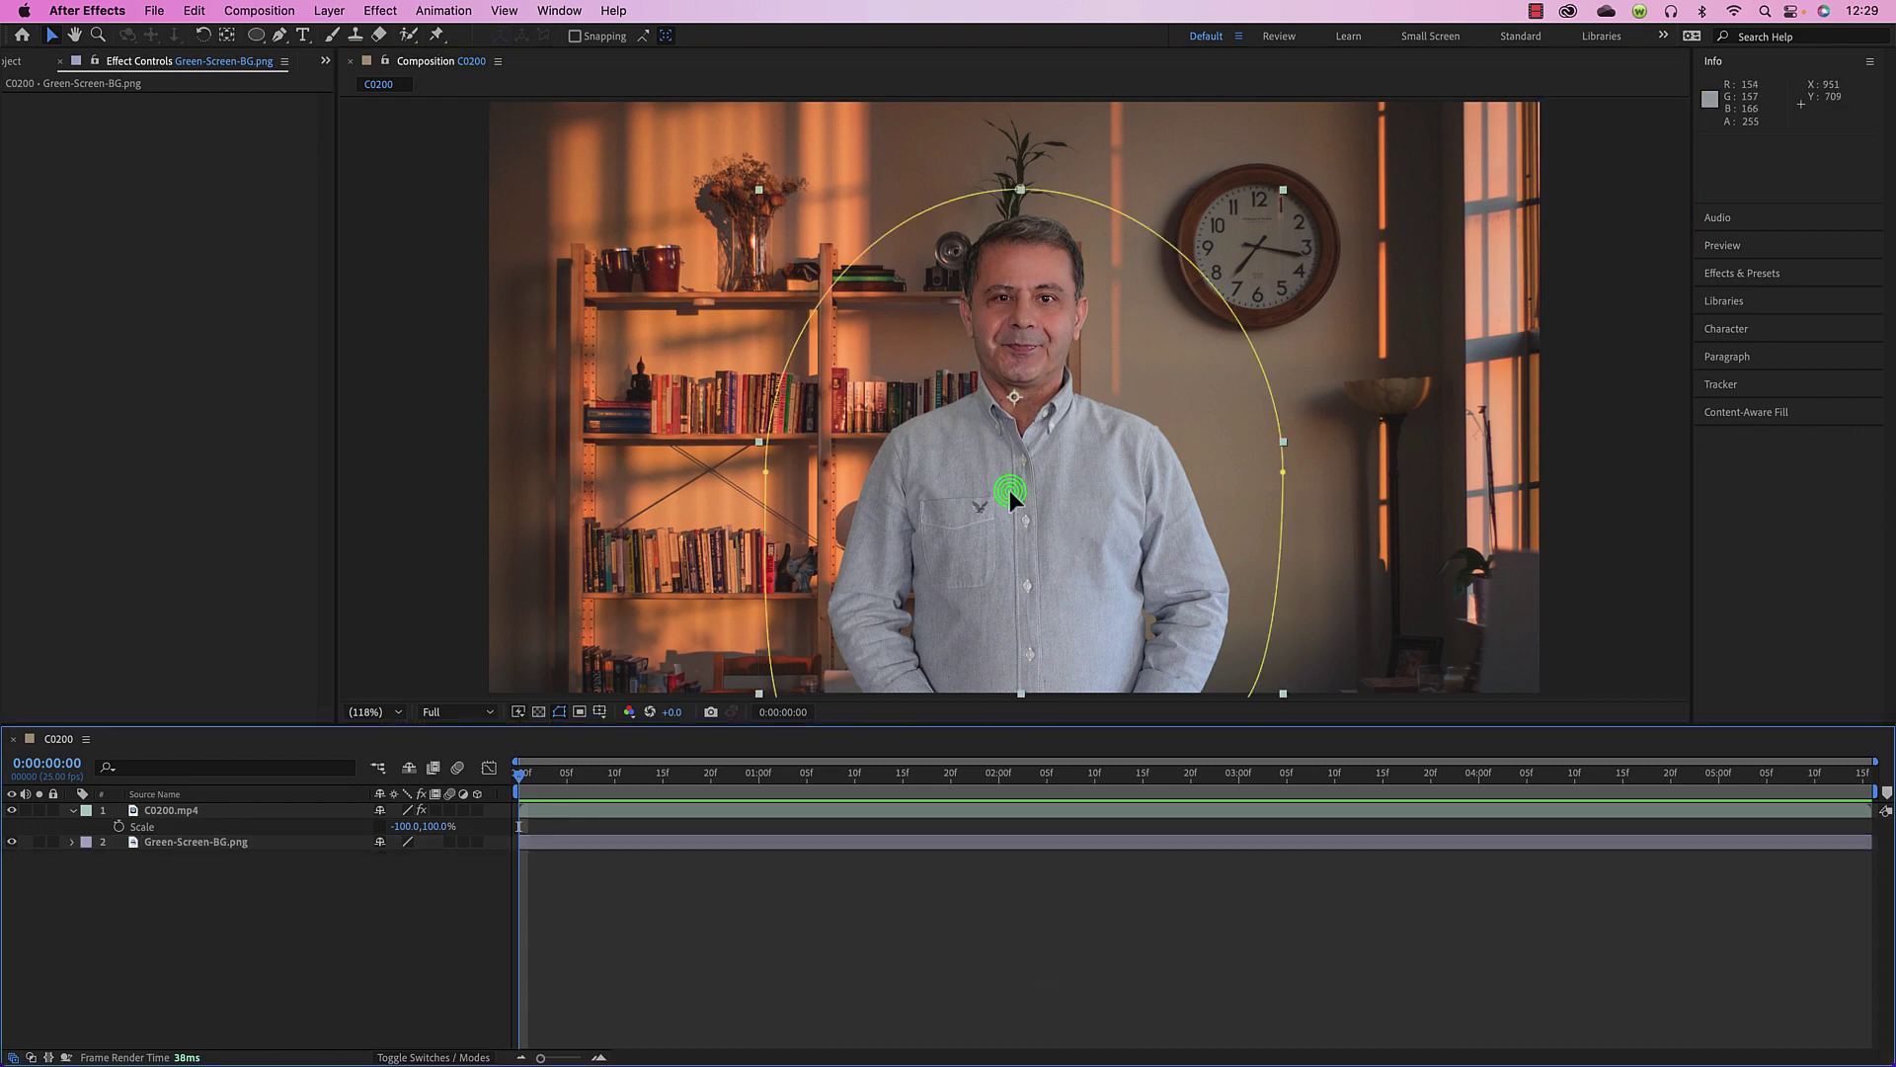
{"action": "left_click", "coordinate": [983, 865]}
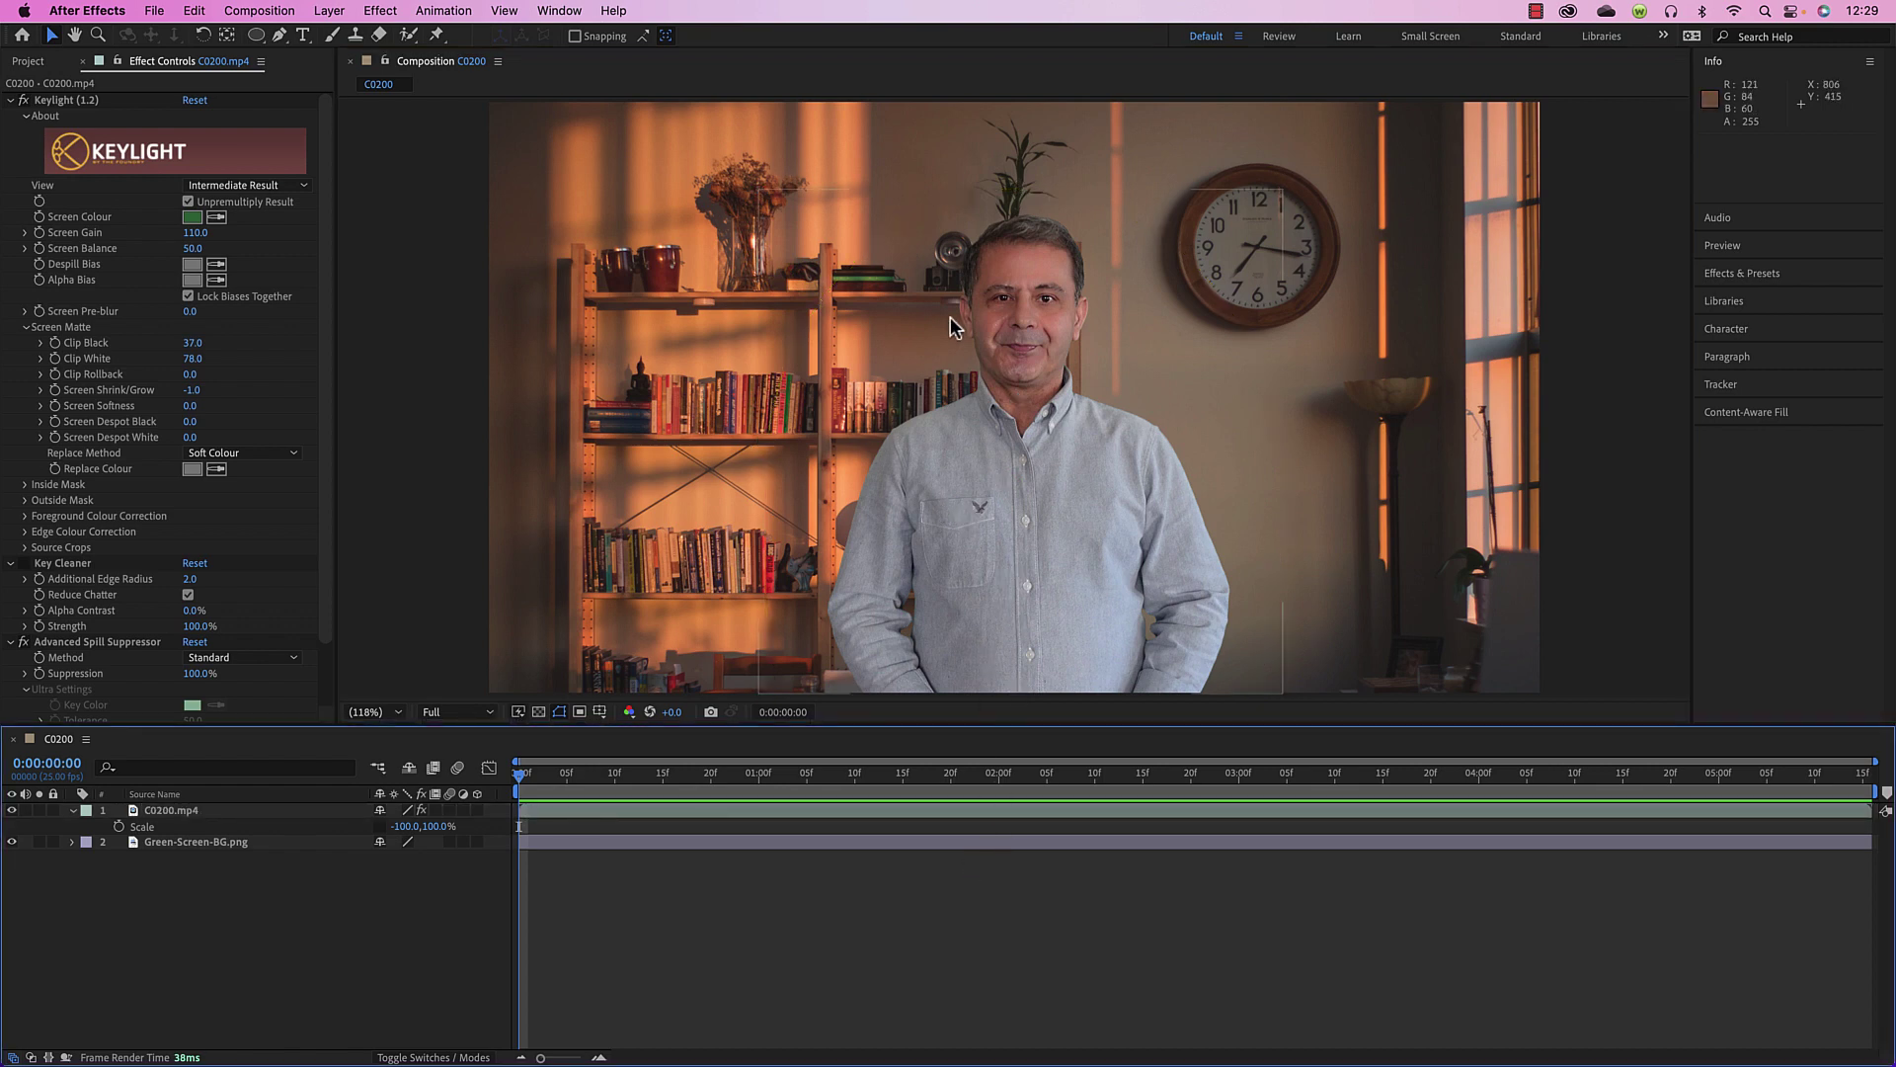
{"action": "key", "text": "cmd+z"}
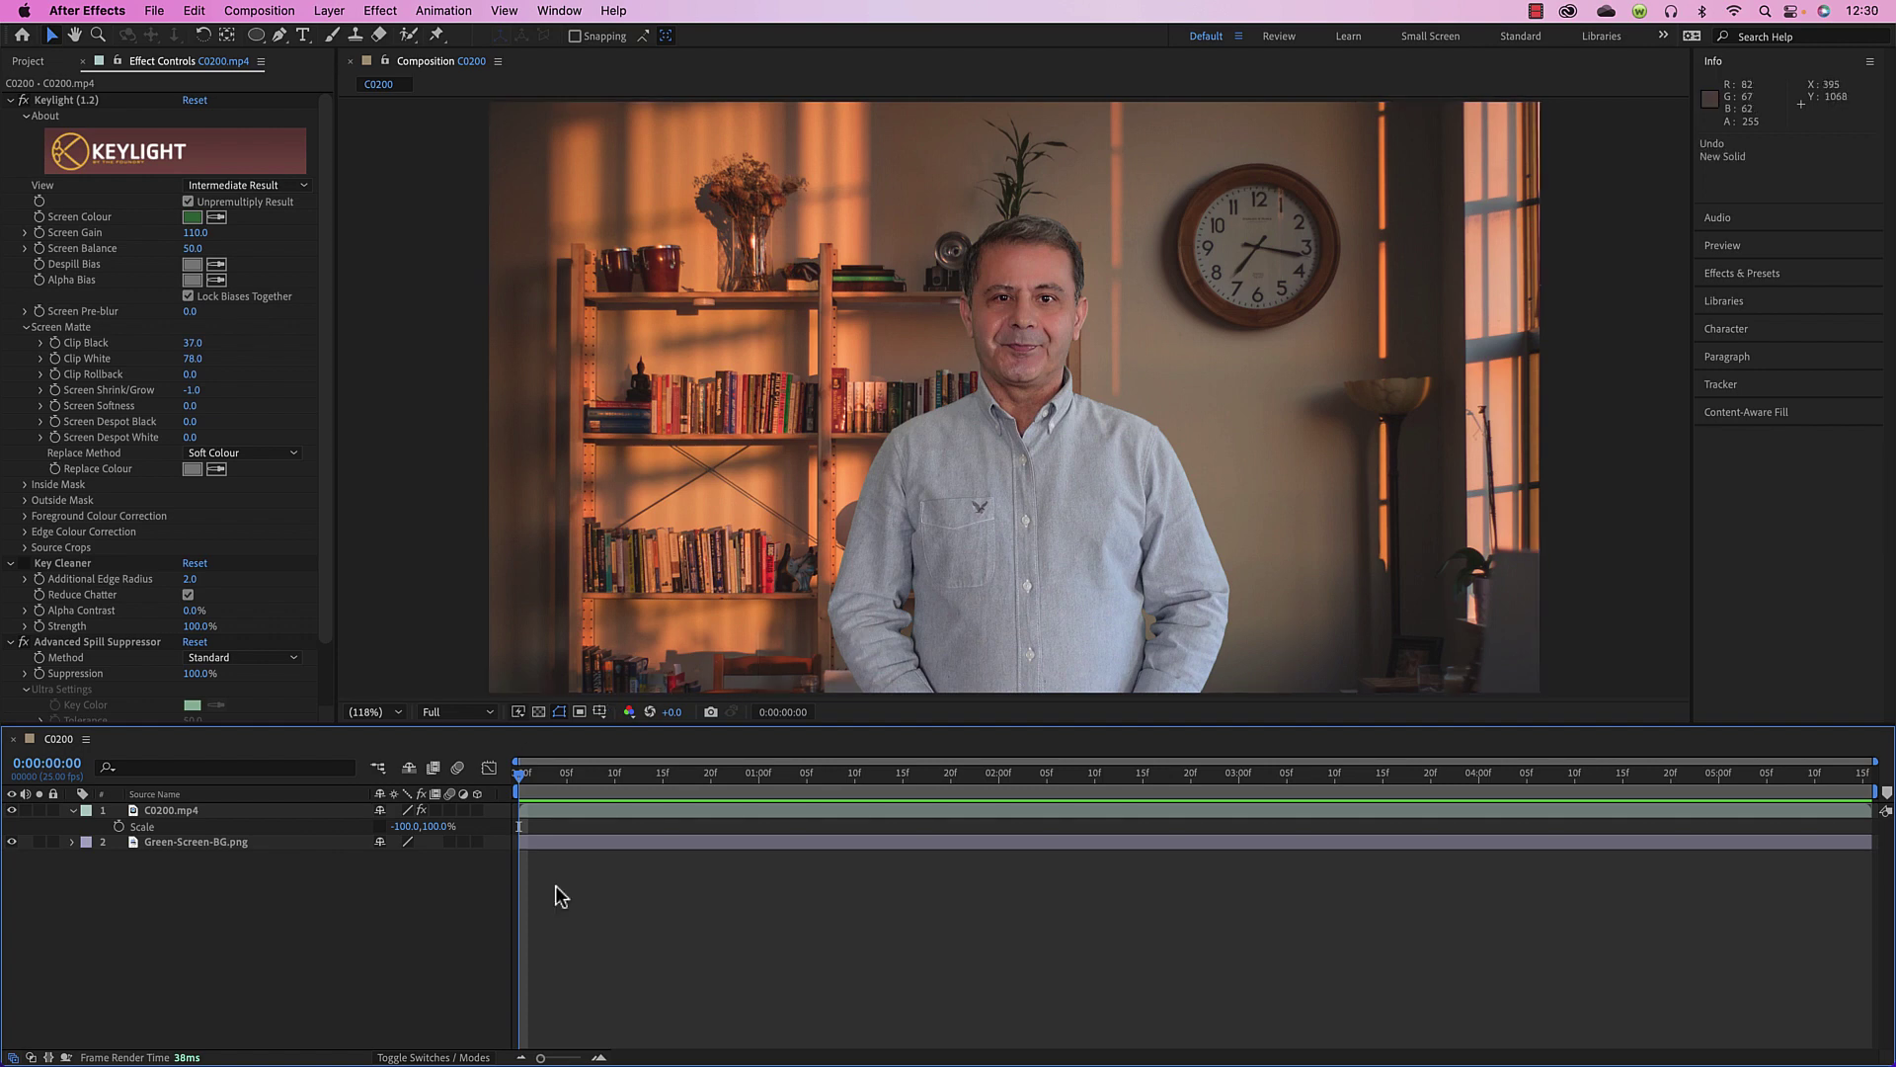
Create a full-frame Medium Orange Solid 1 using the wall colour picked with the eyedropper
{"action": "right_click", "coordinate": [287, 897]}
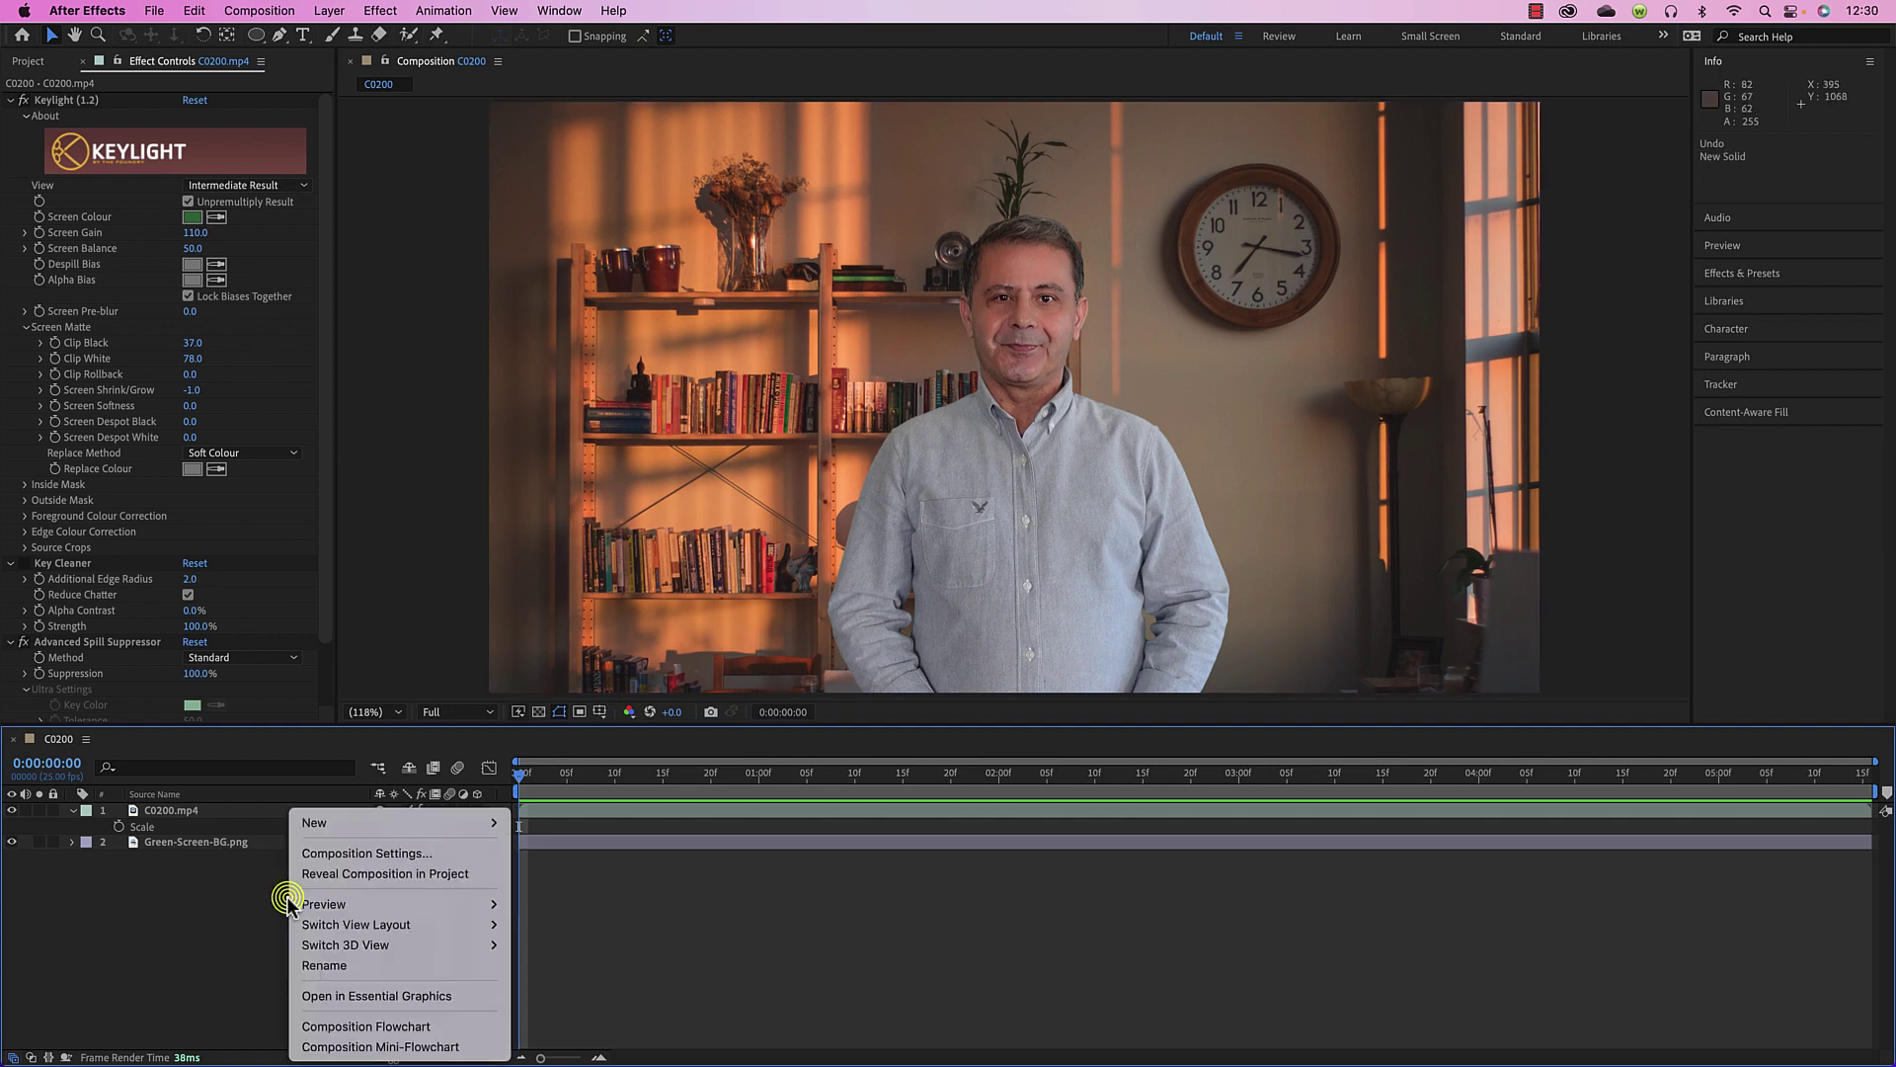
{"action": "mouse_move", "coordinate": [326, 823]}
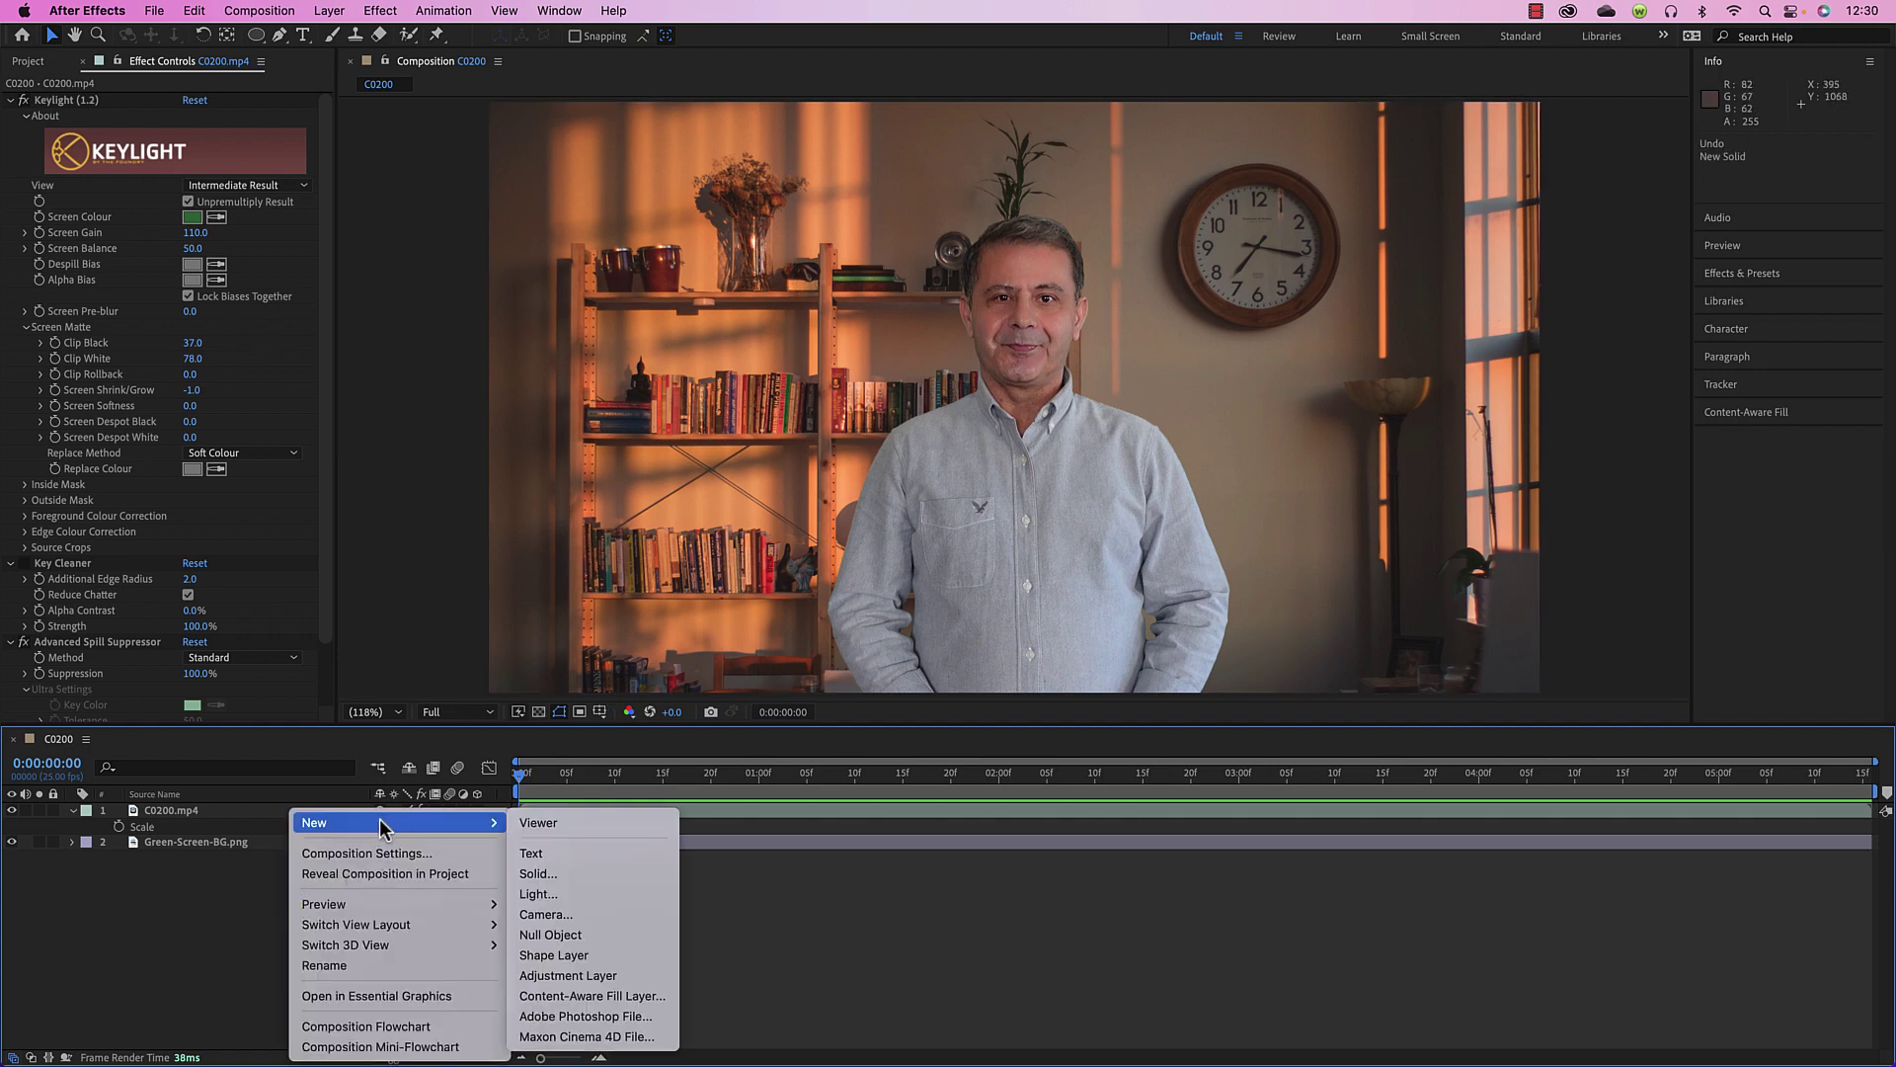
{"action": "left_click", "coordinate": [551, 871]}
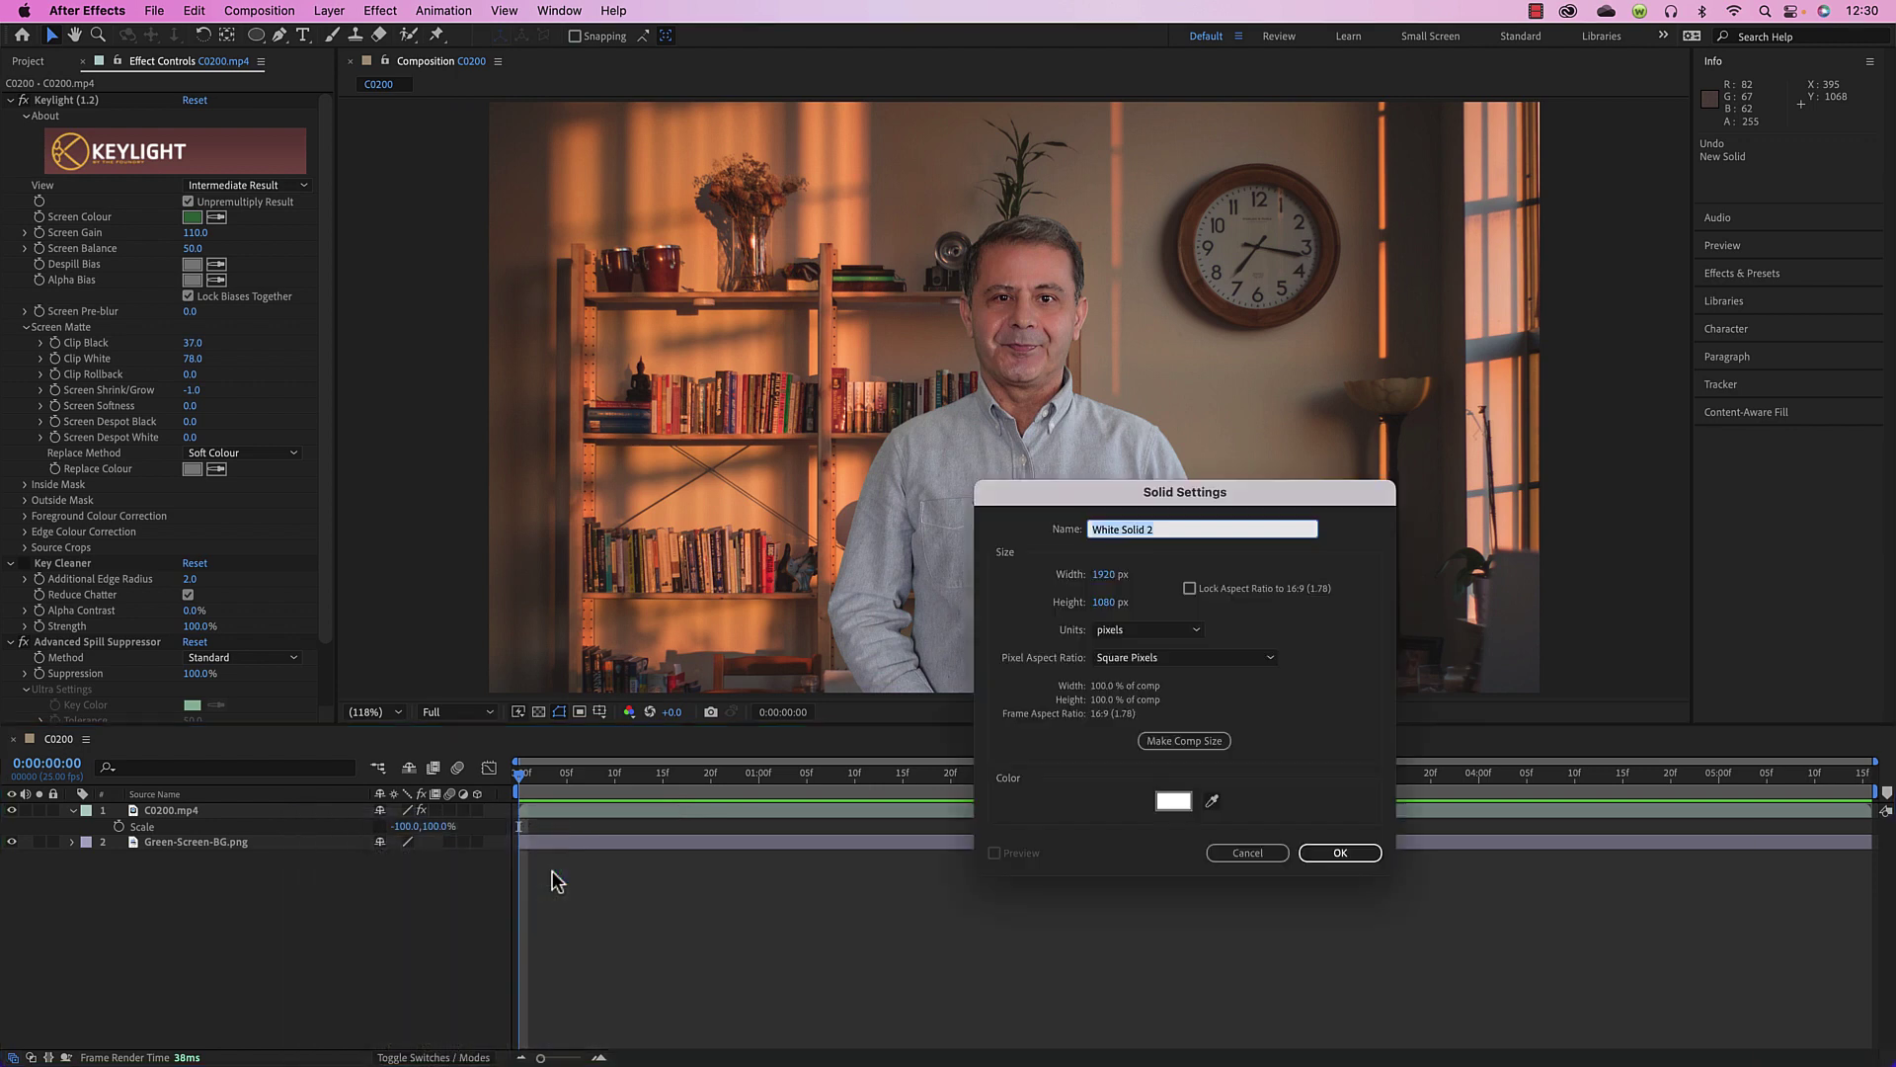
{"action": "left_click", "coordinate": [1212, 800]}
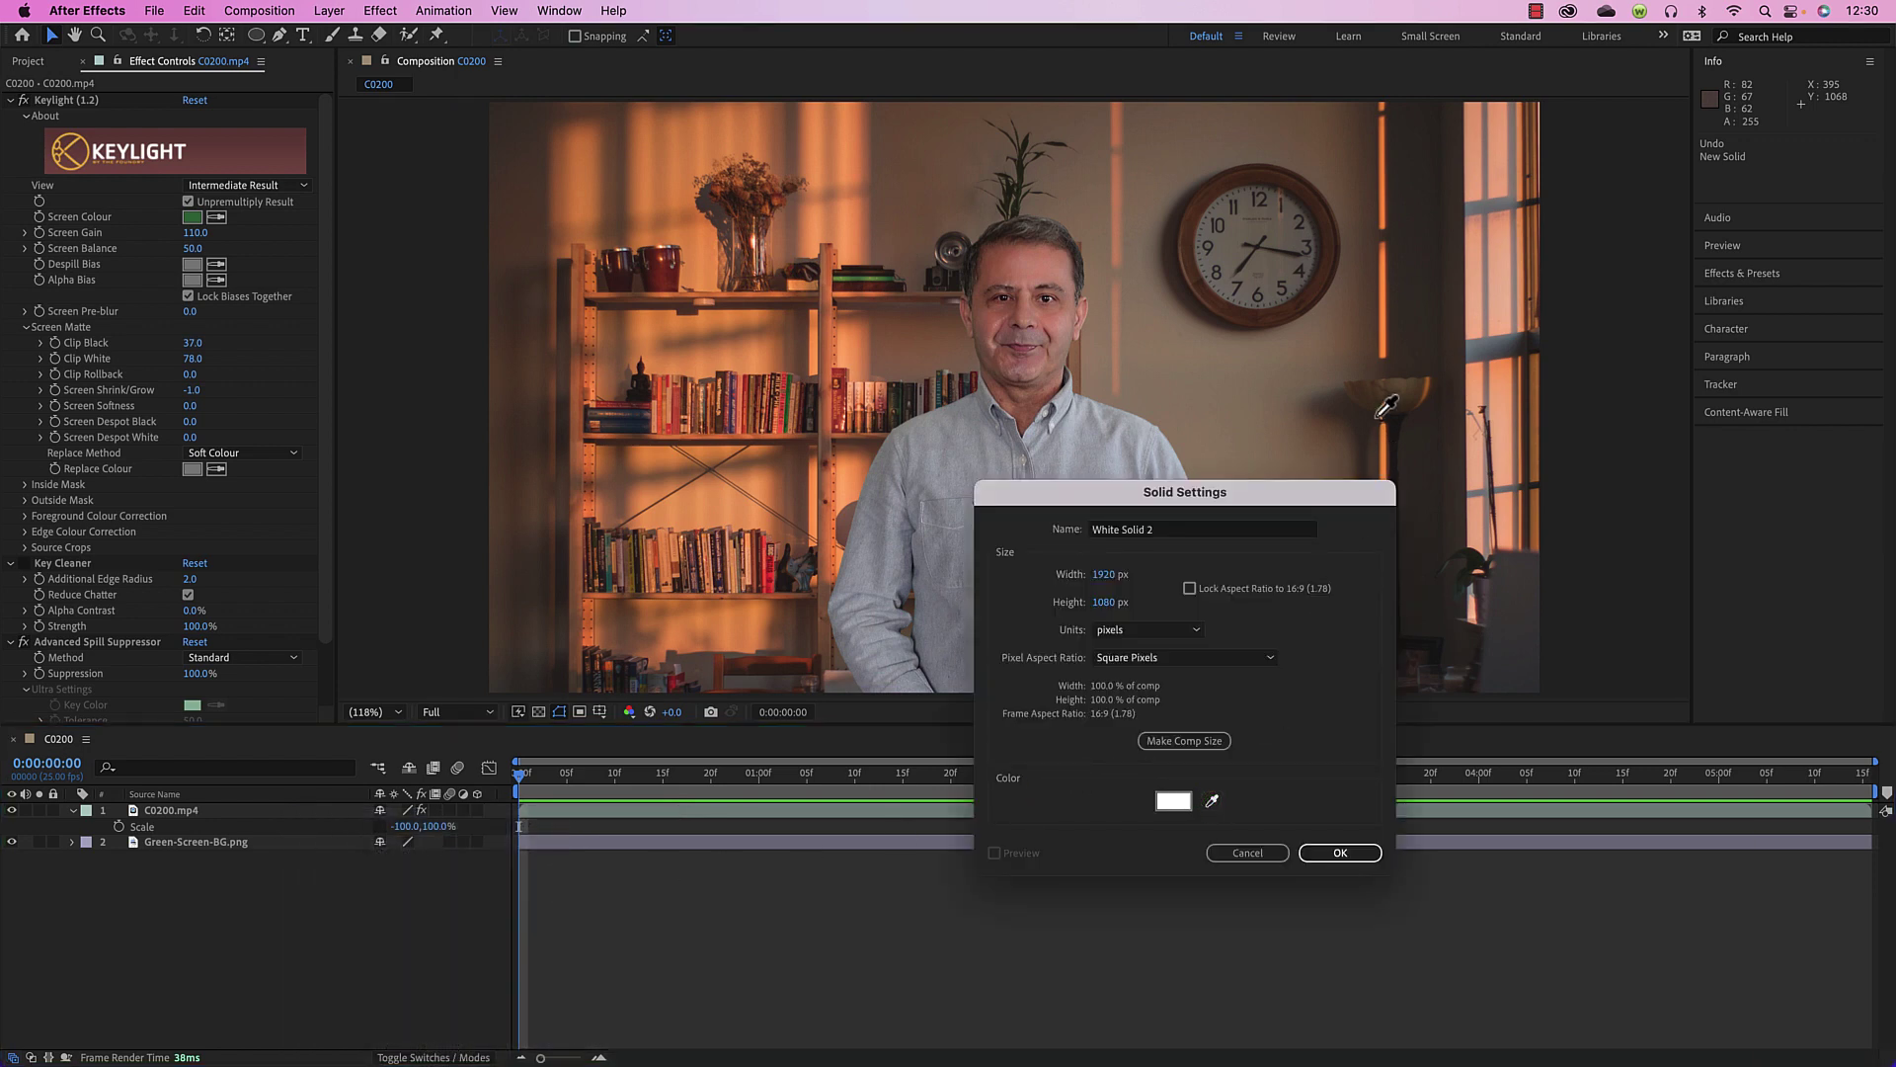
{"action": "left_click", "coordinate": [1383, 334]}
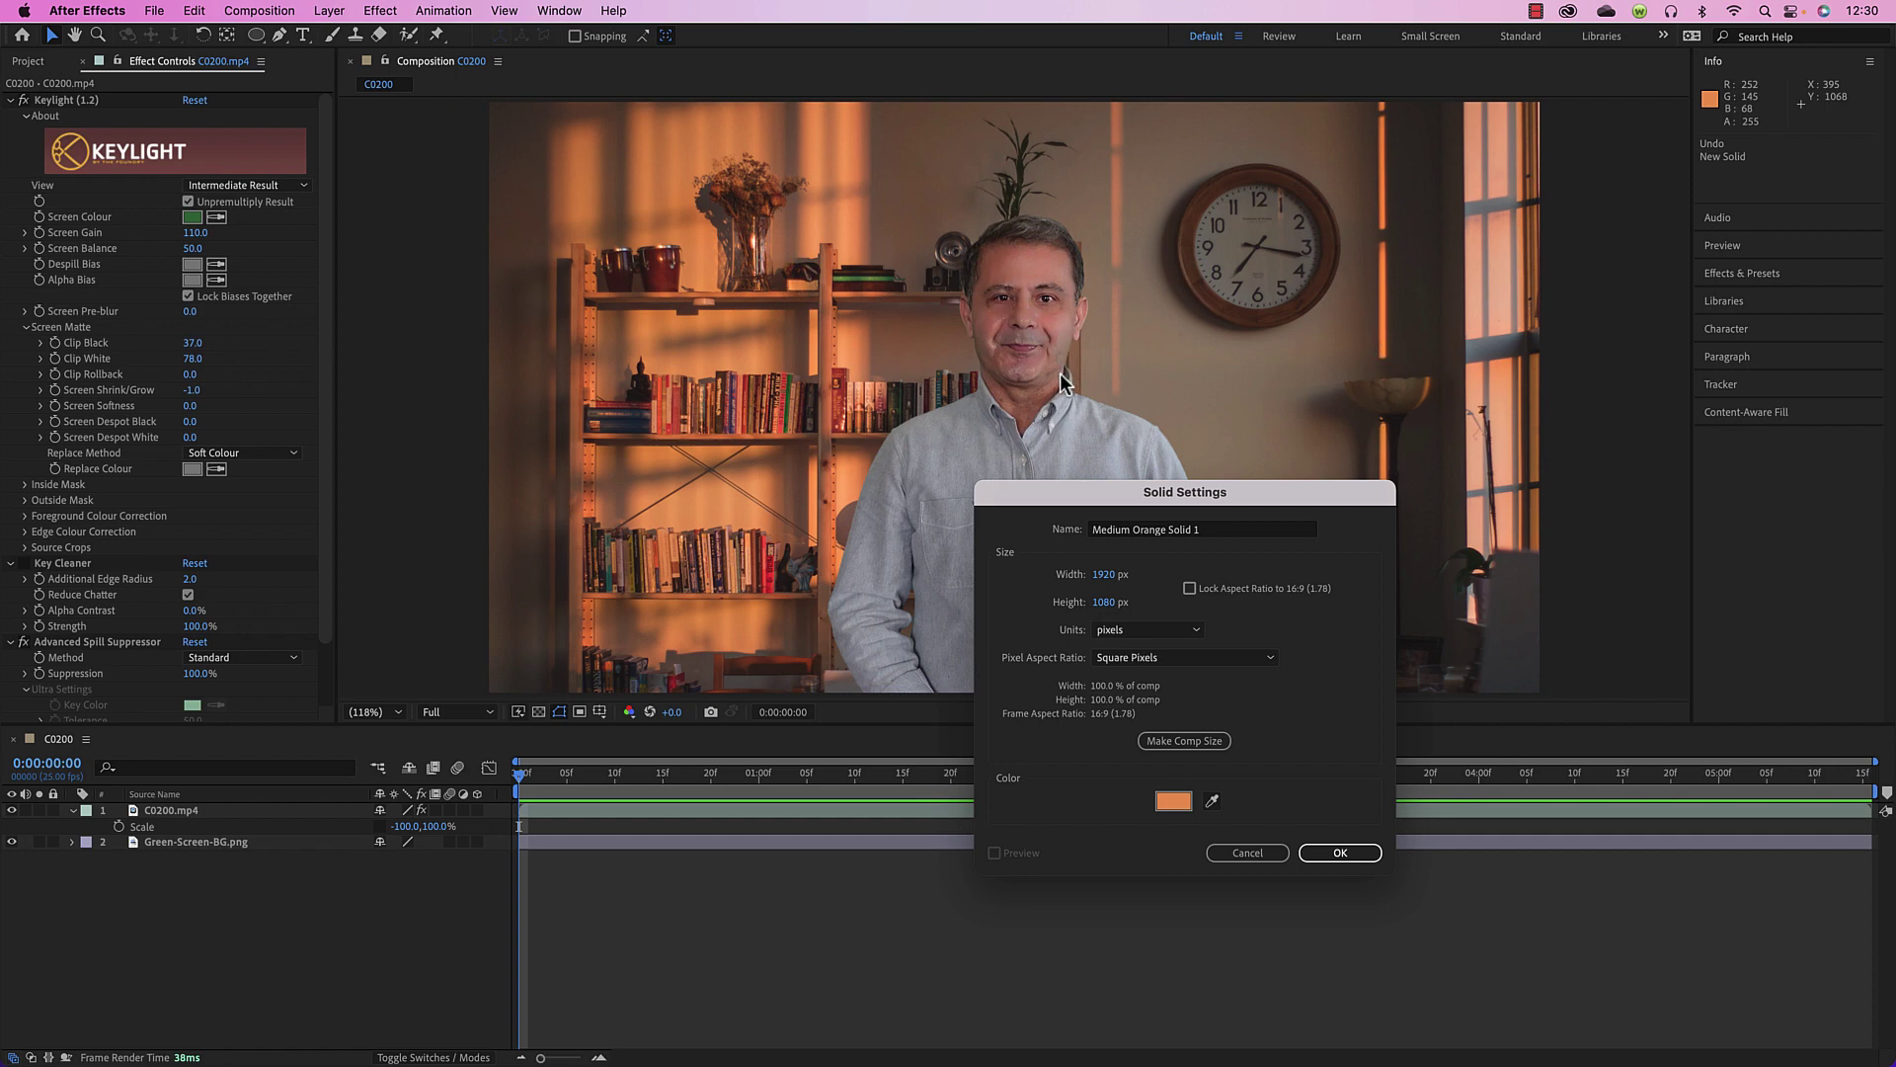
{"action": "left_click", "coordinate": [1346, 856]}
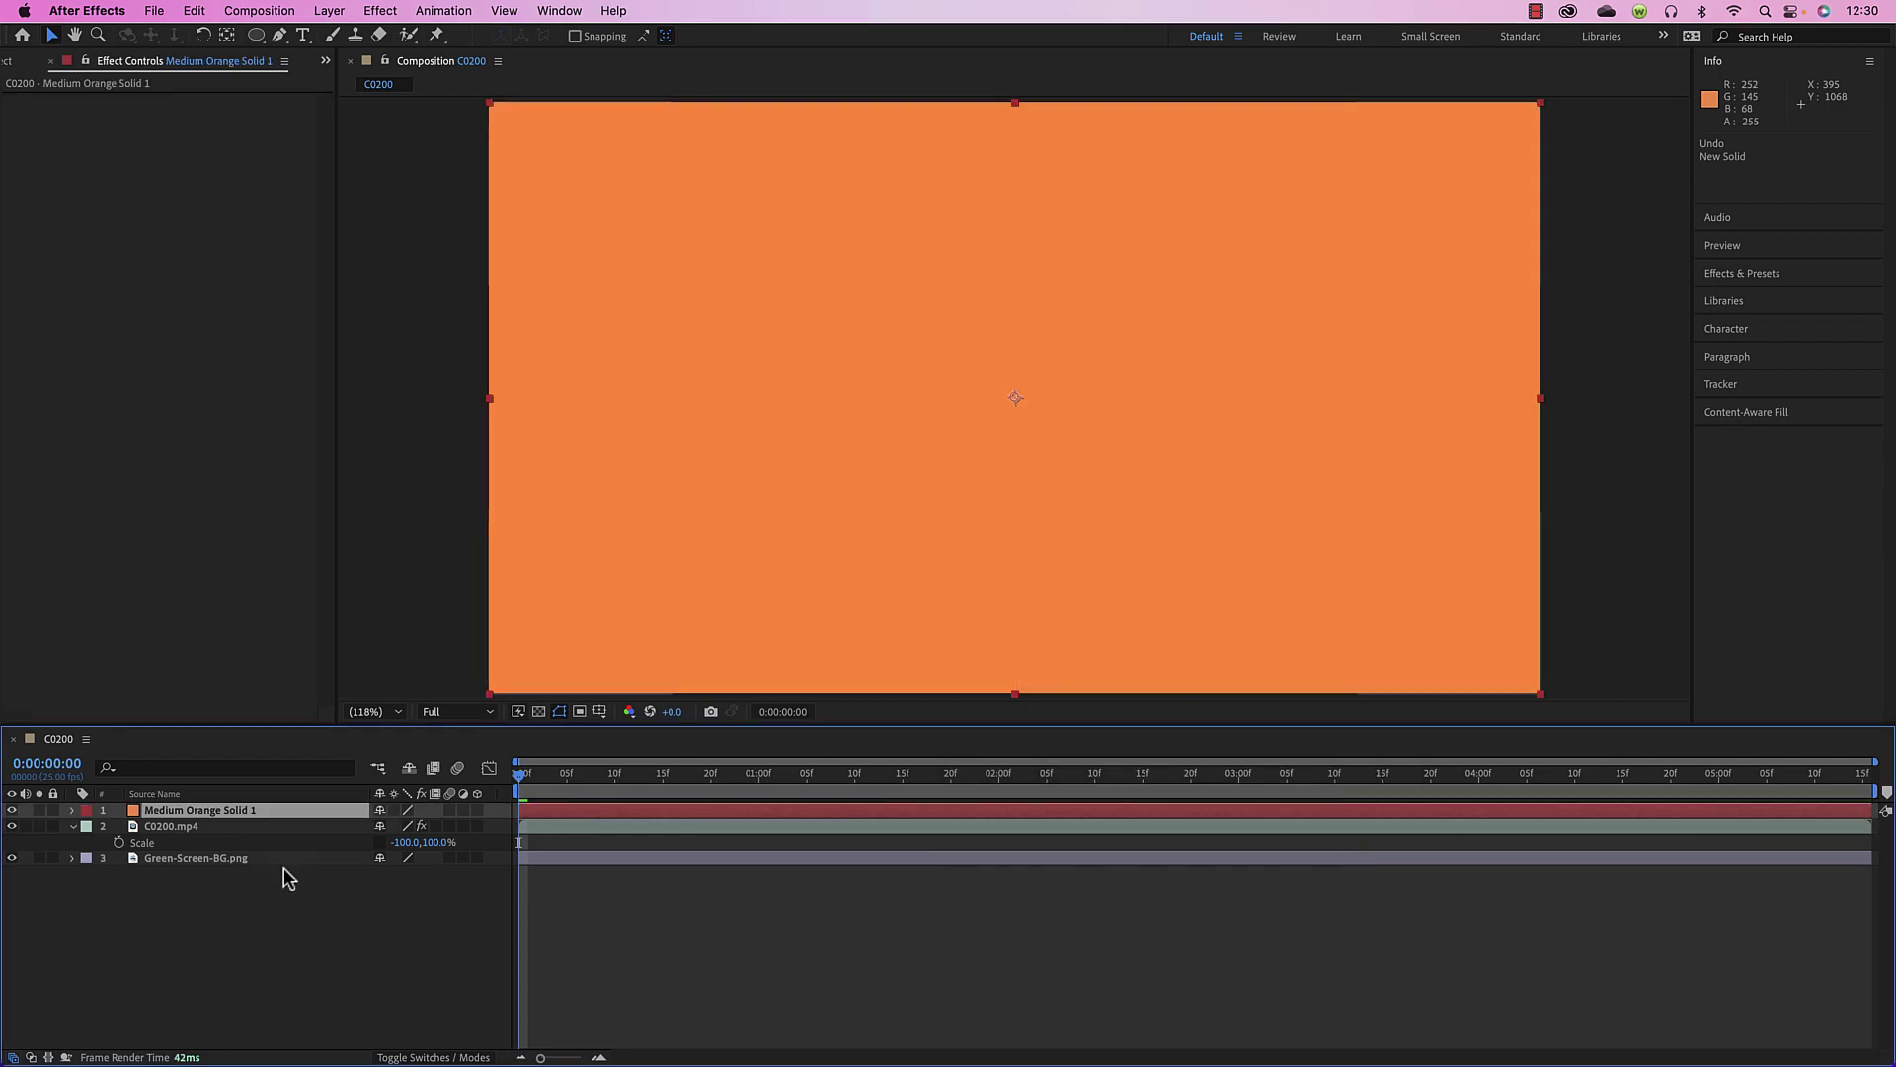
Lower Medium Orange Solid 1's Opacity to 8%
{"action": "key", "text": "t"}
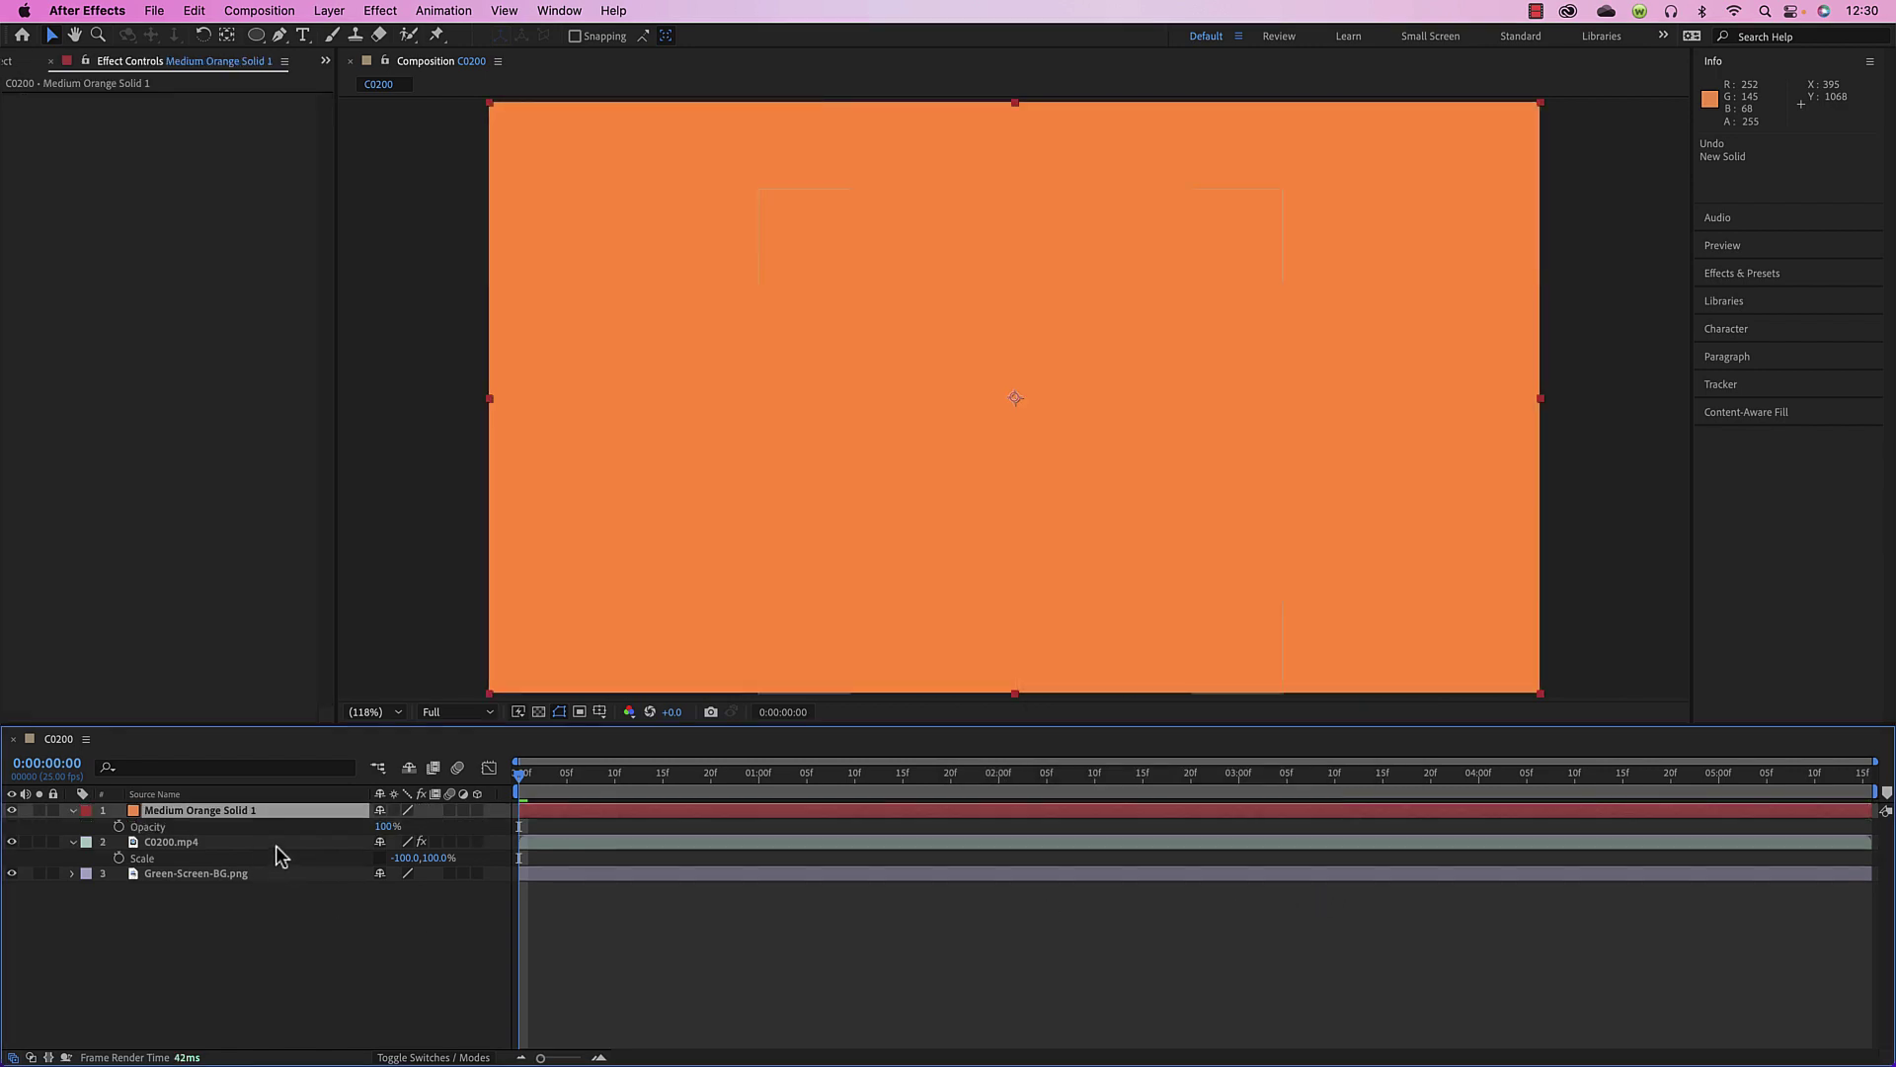
{"action": "left_click_drag", "start_coordinate": [387, 837], "coordinate": [299, 838]}
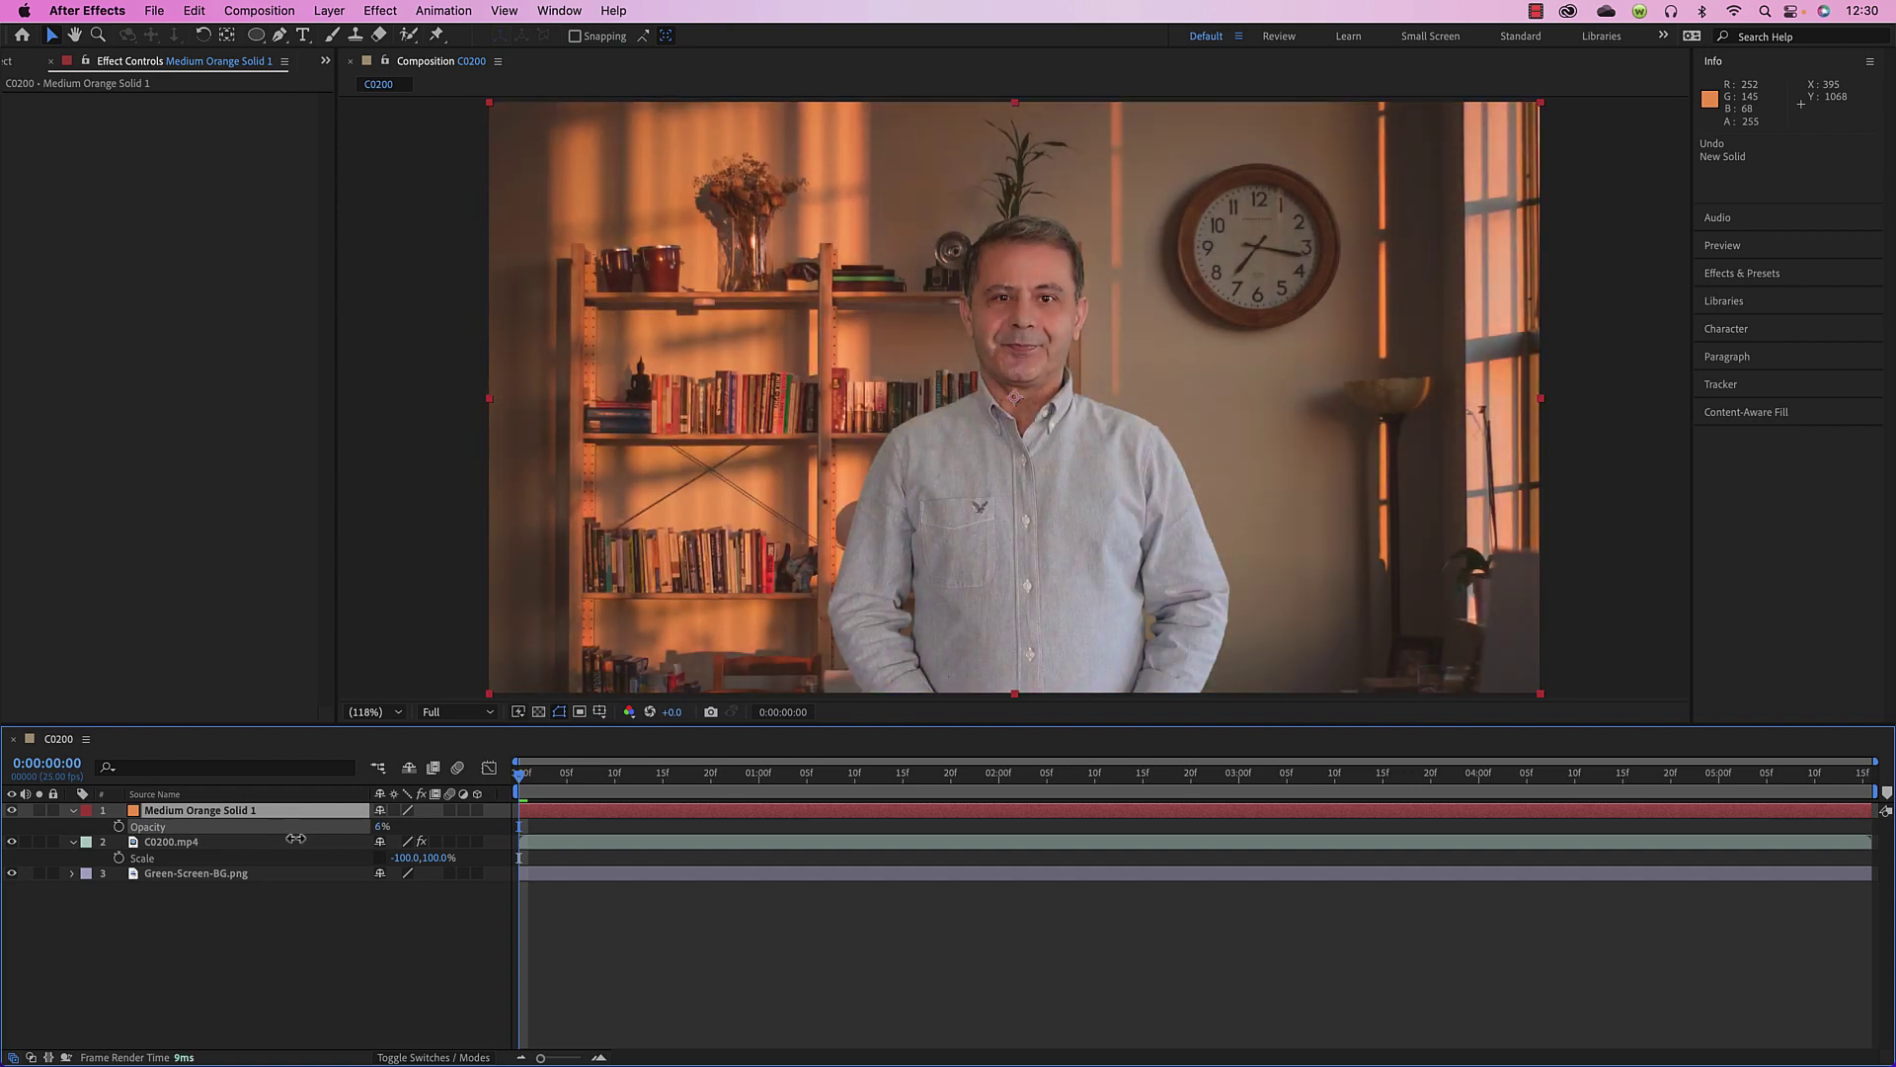
{"action": "left_click_drag", "start_coordinate": [298, 838], "coordinate": [294, 838]}
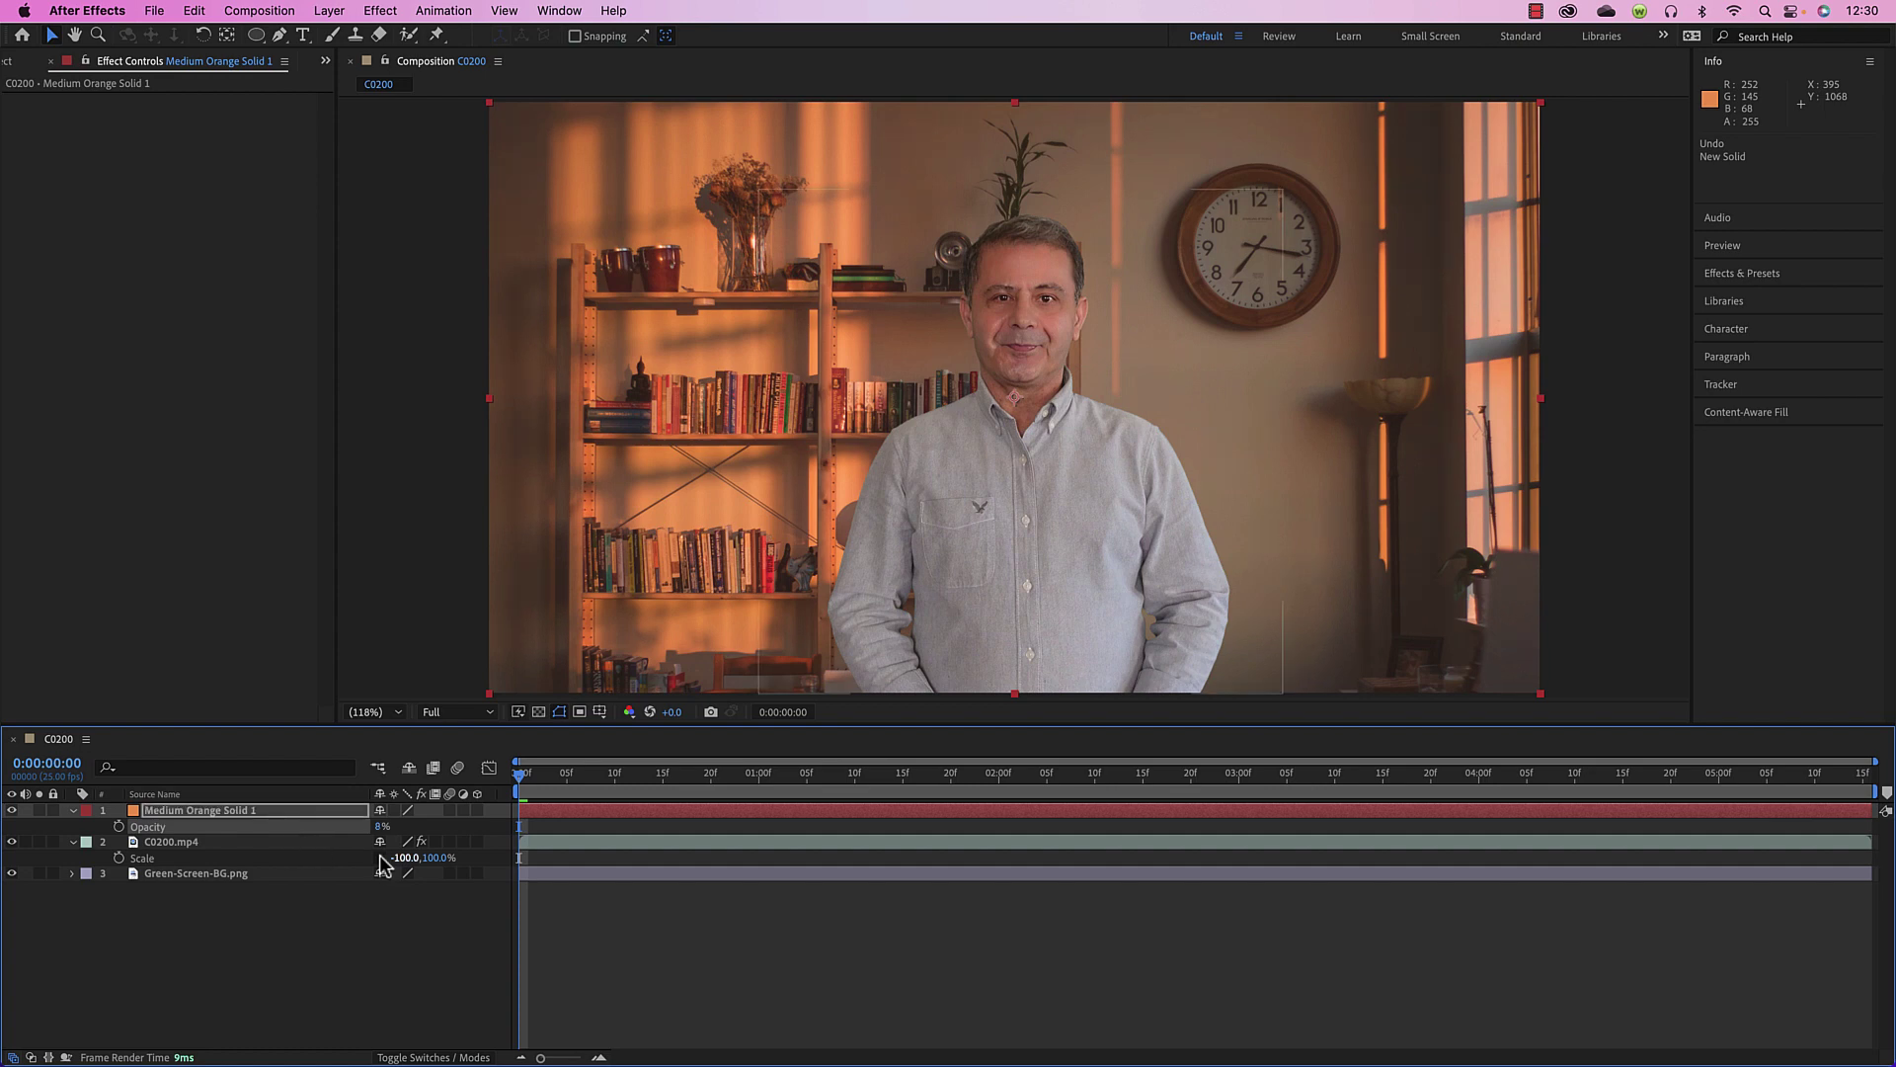
{"action": "left_click", "coordinate": [227, 845]}
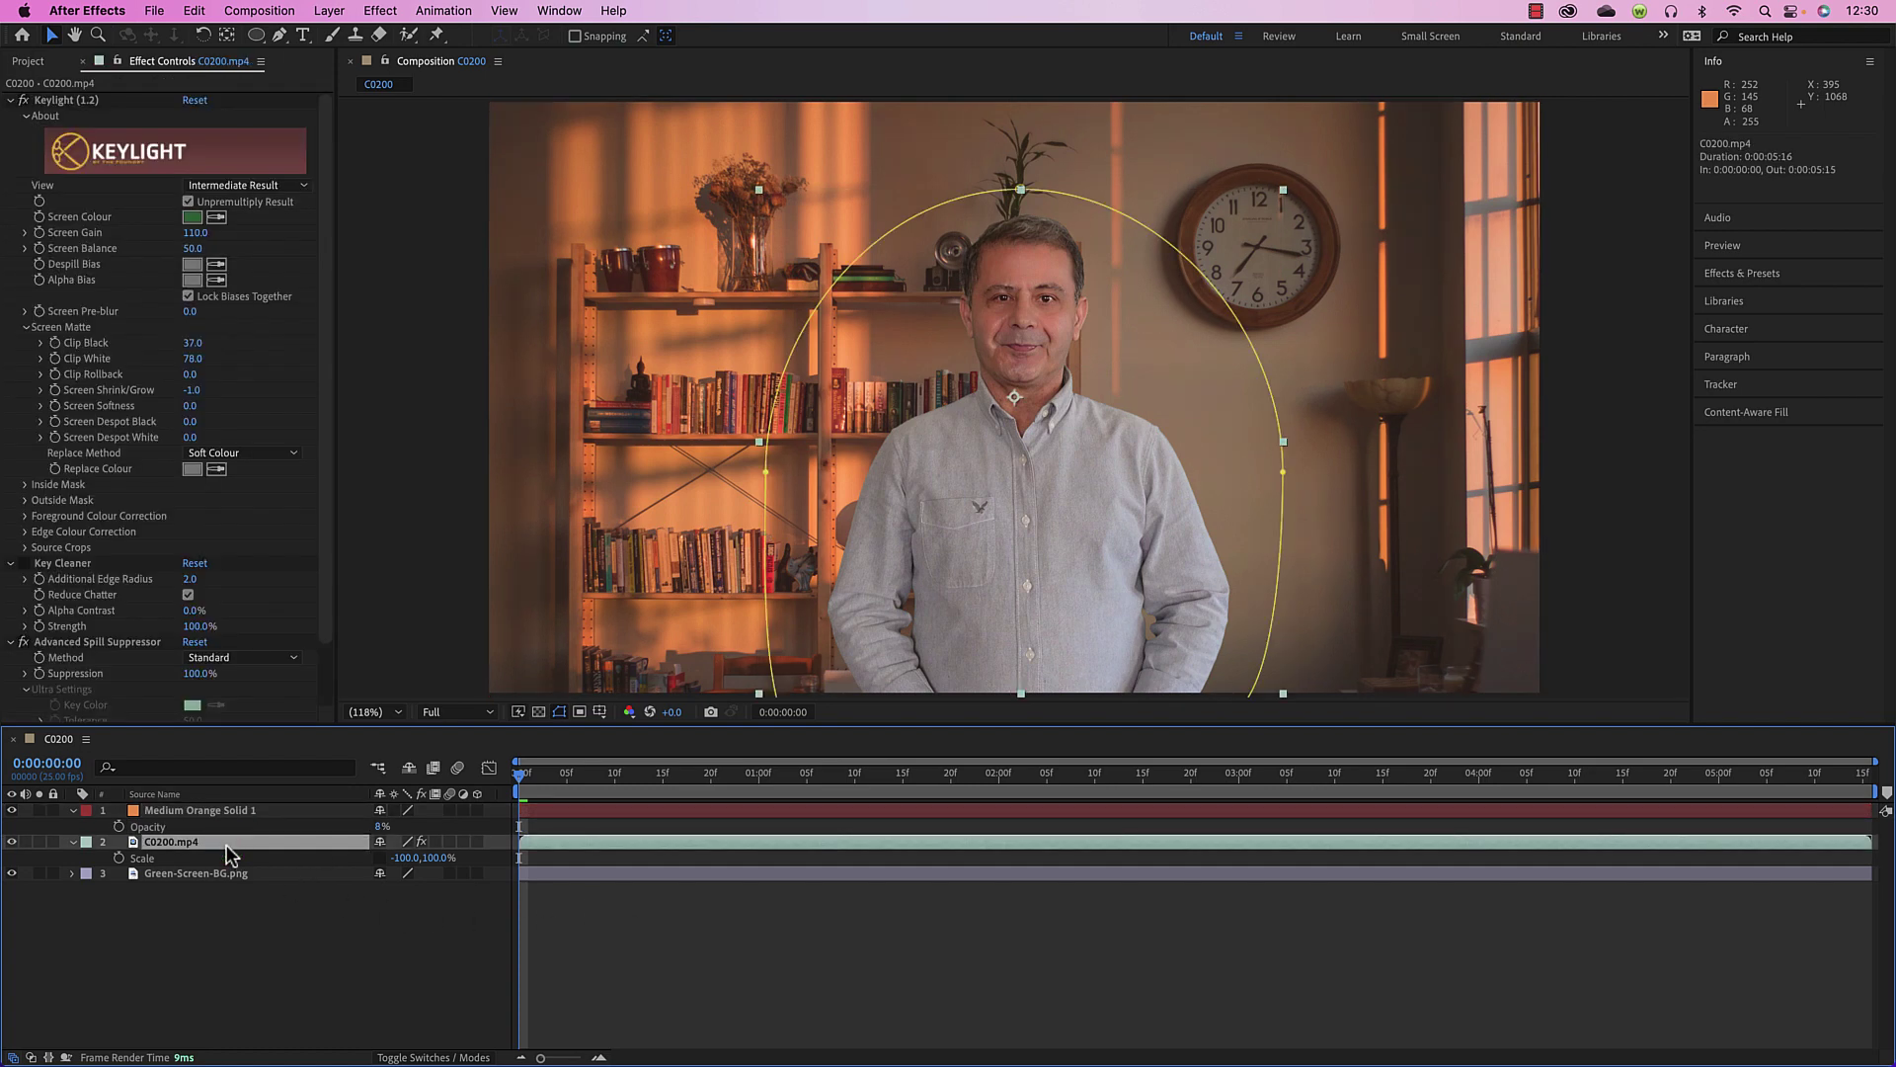
Paste C0200.mp4's arch-shaped Mask 1 onto Medium Orange Solid 1
{"action": "key", "text": "m"}
{"action": "key", "text": "m"}
{"action": "key", "text": "m"}
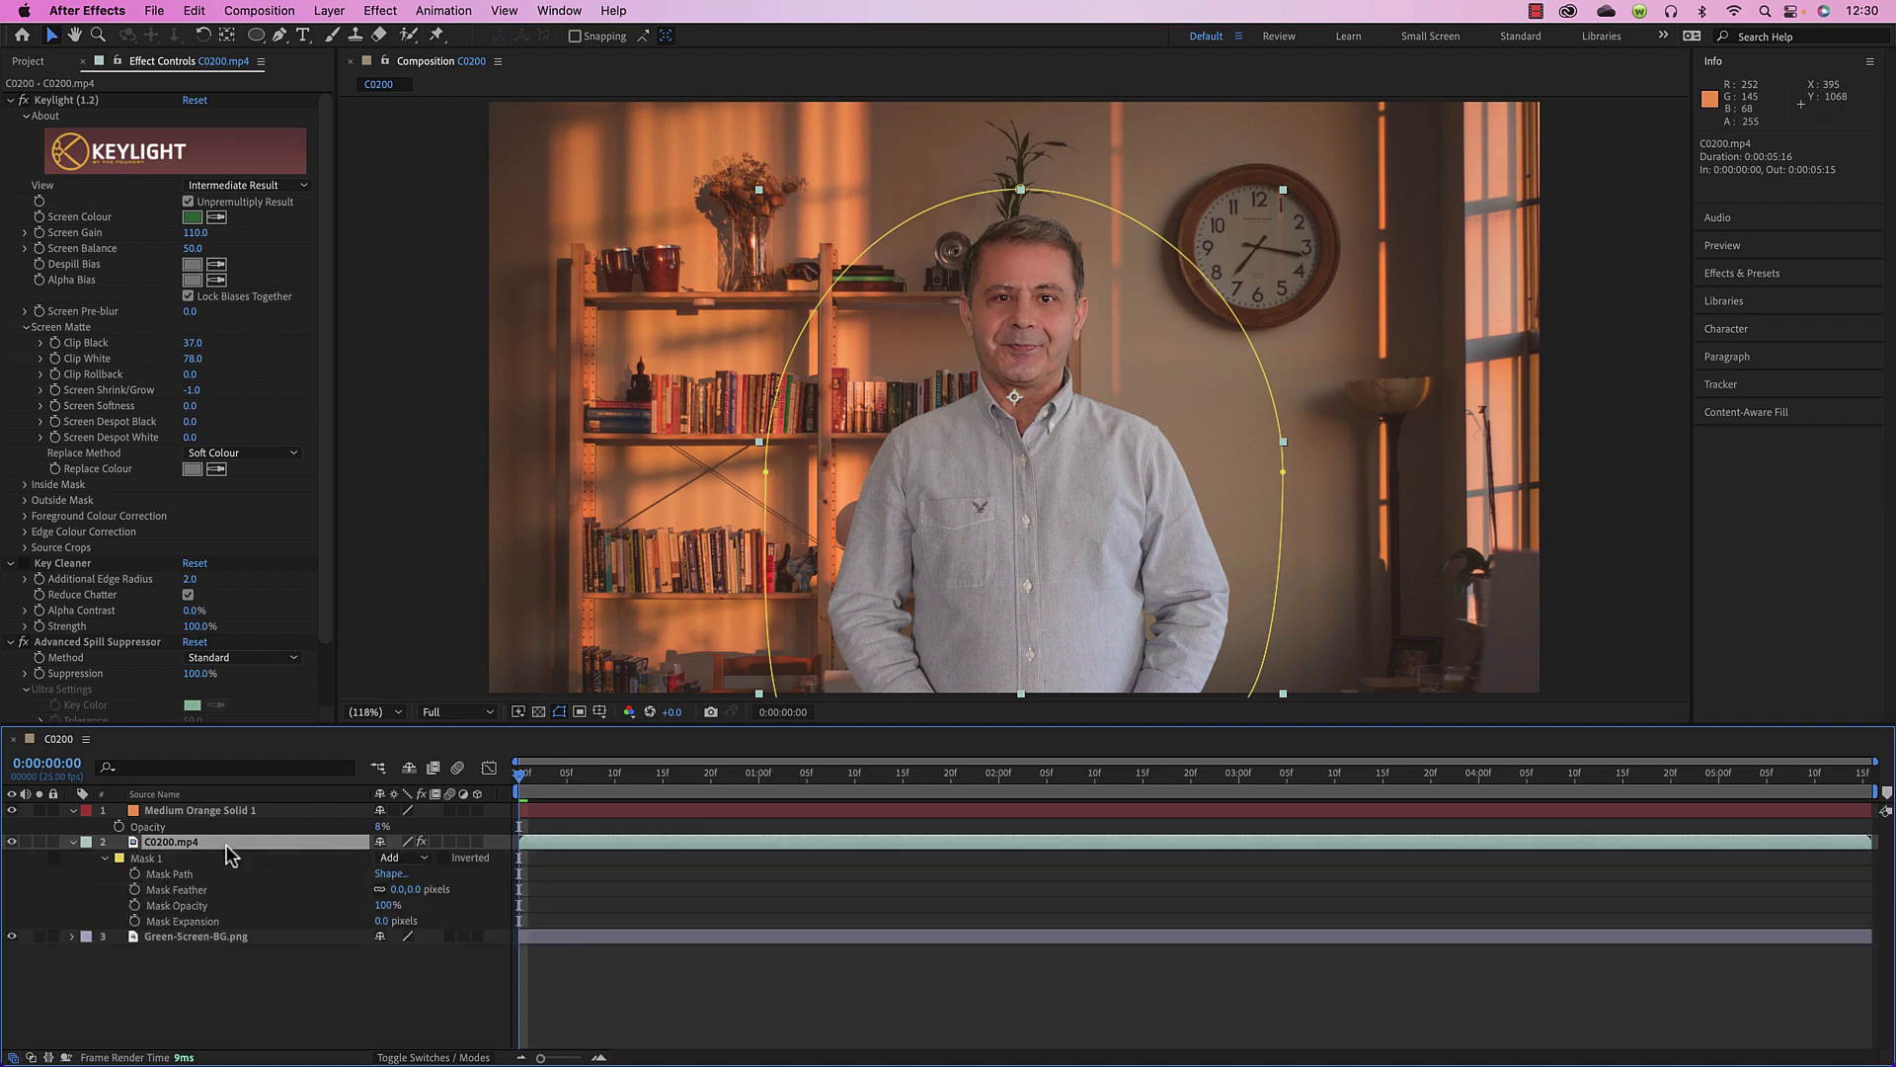
{"action": "left_click", "coordinate": [181, 866]}
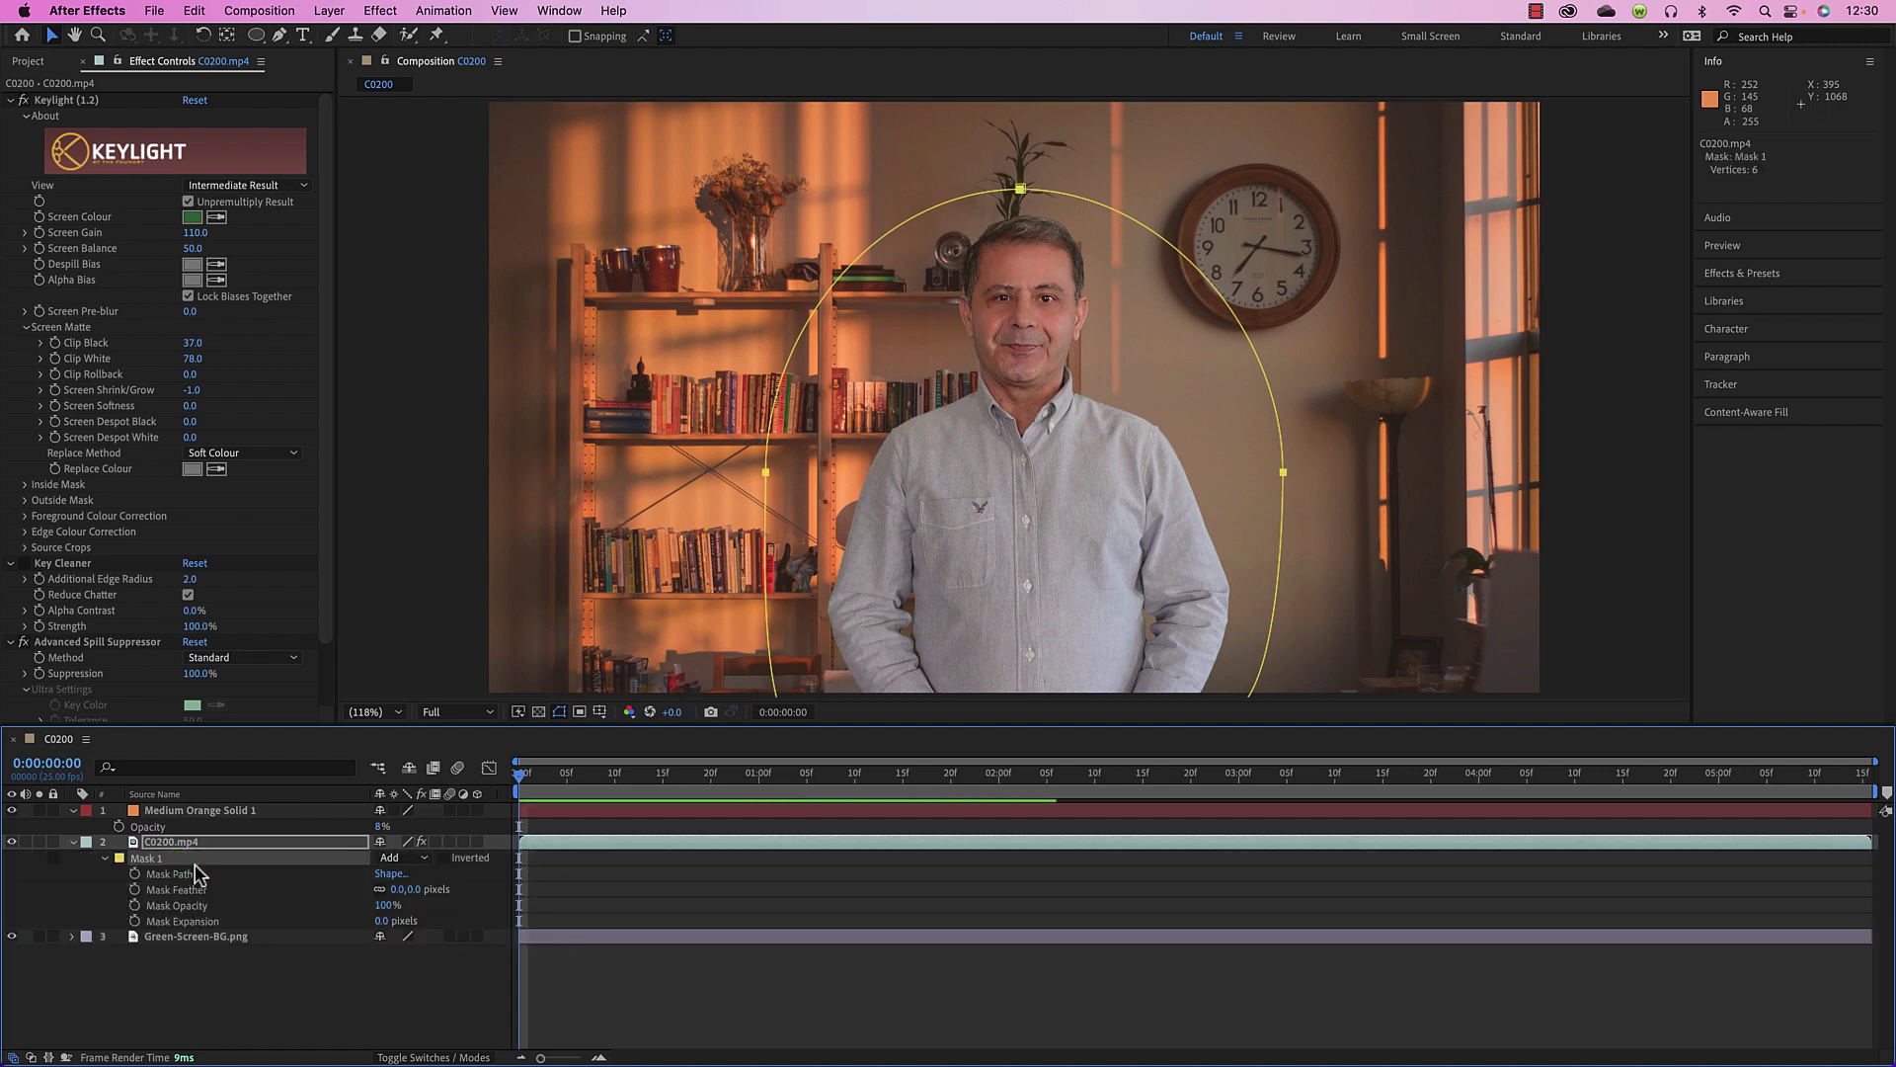
{"action": "left_click", "coordinate": [203, 812]}
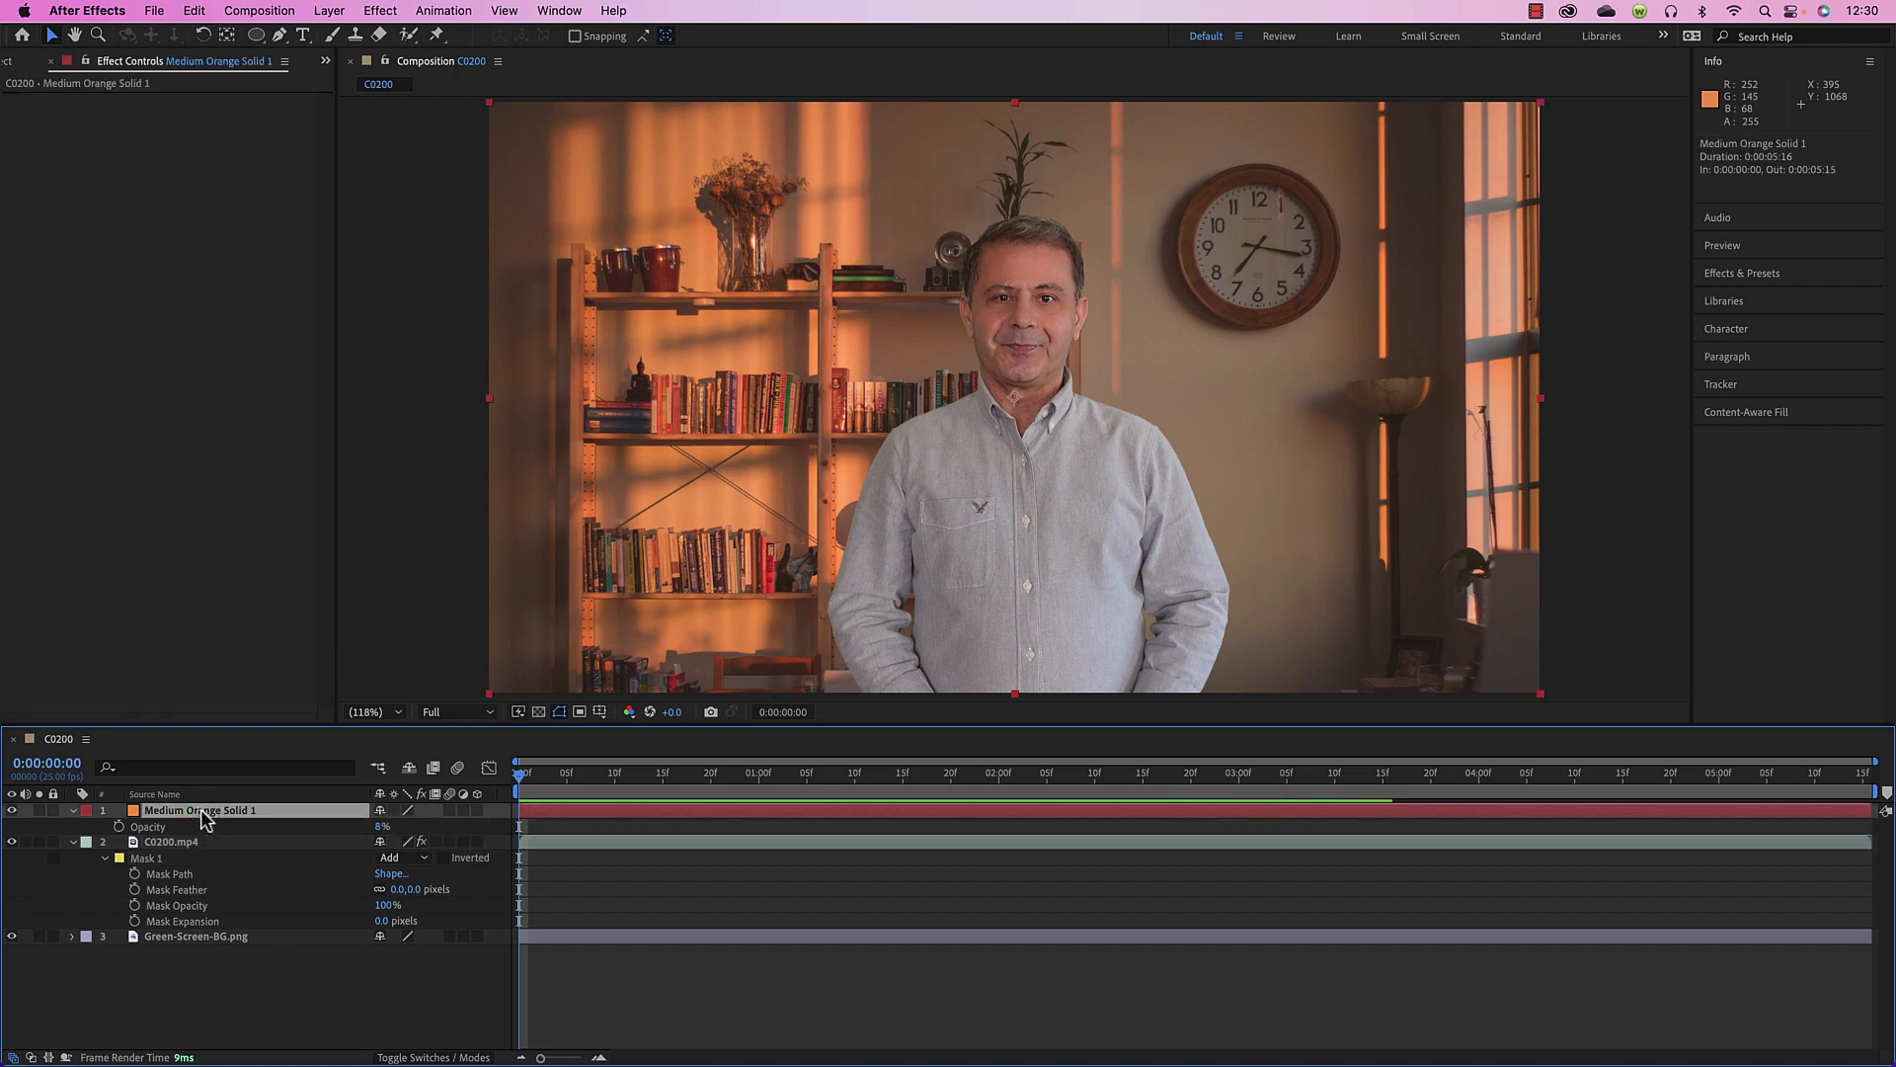
{"action": "key", "text": "super+v"}
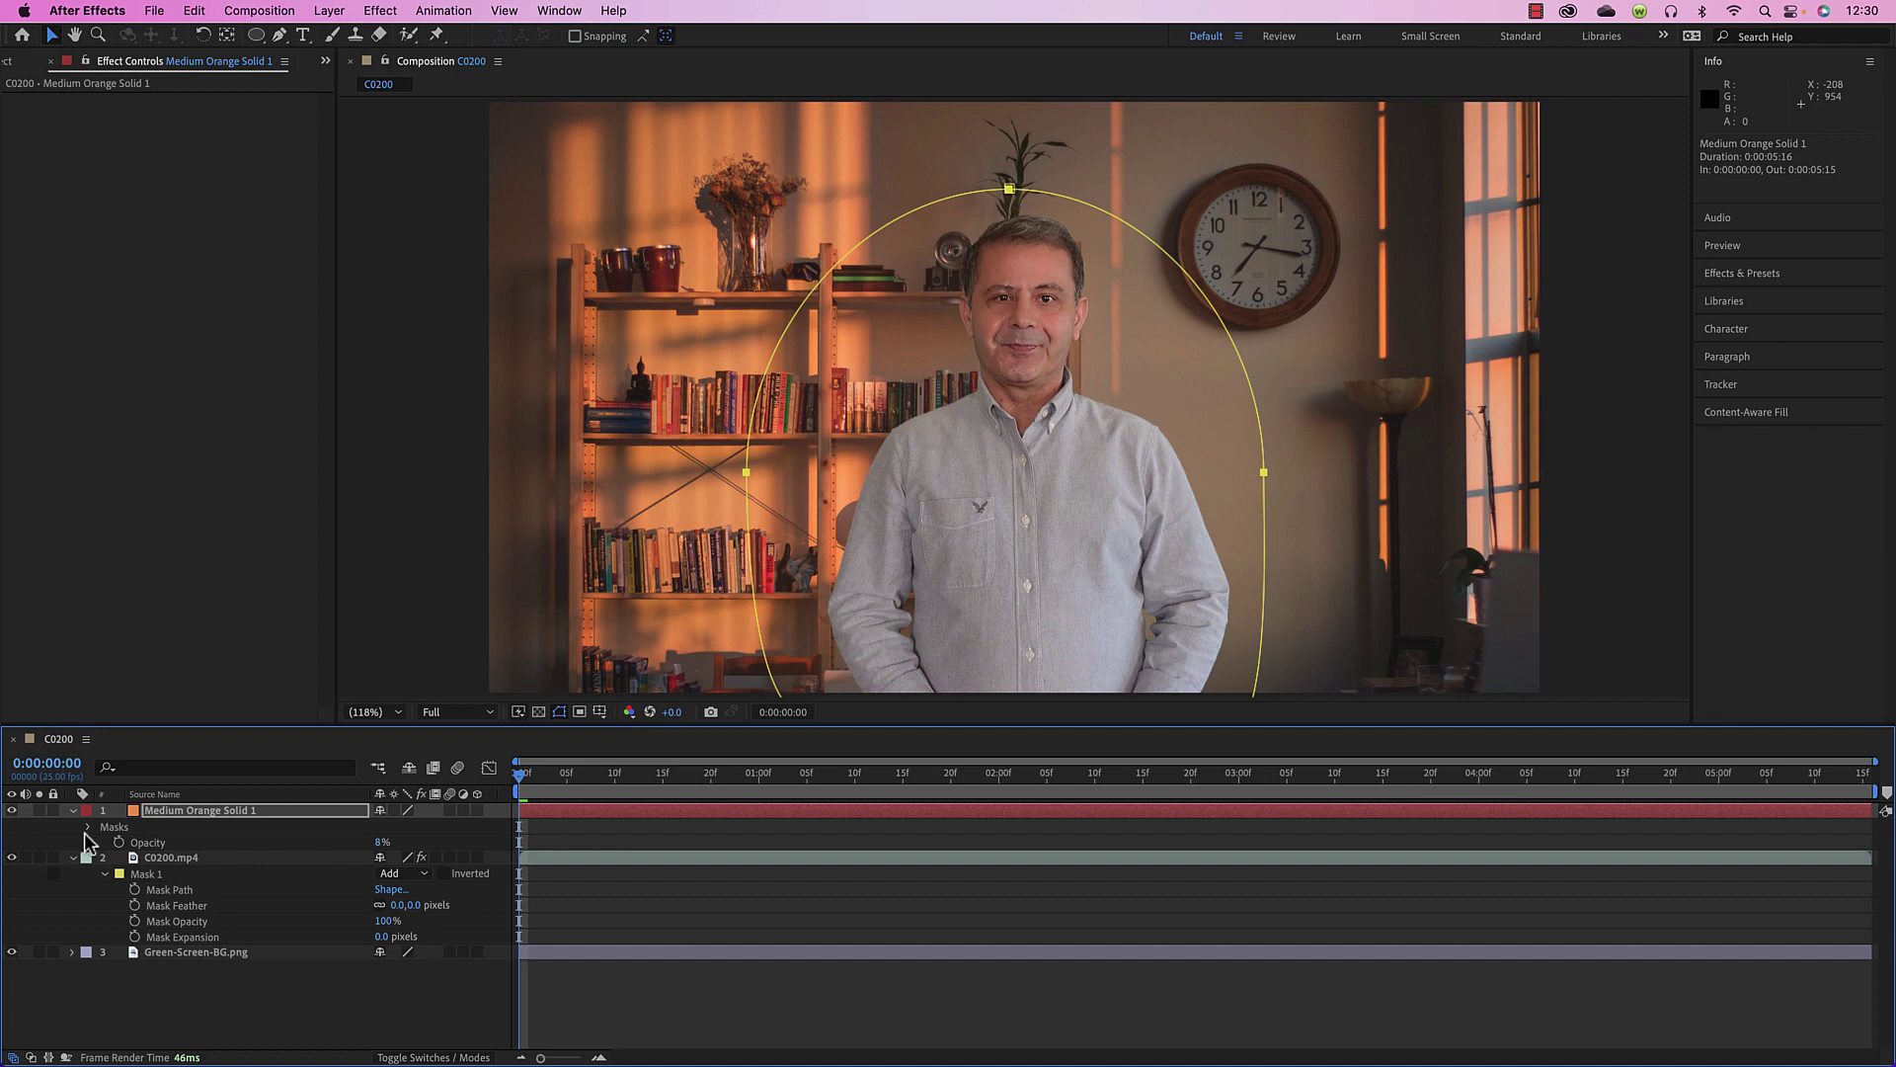
{"action": "left_click", "coordinate": [705, 1011]}
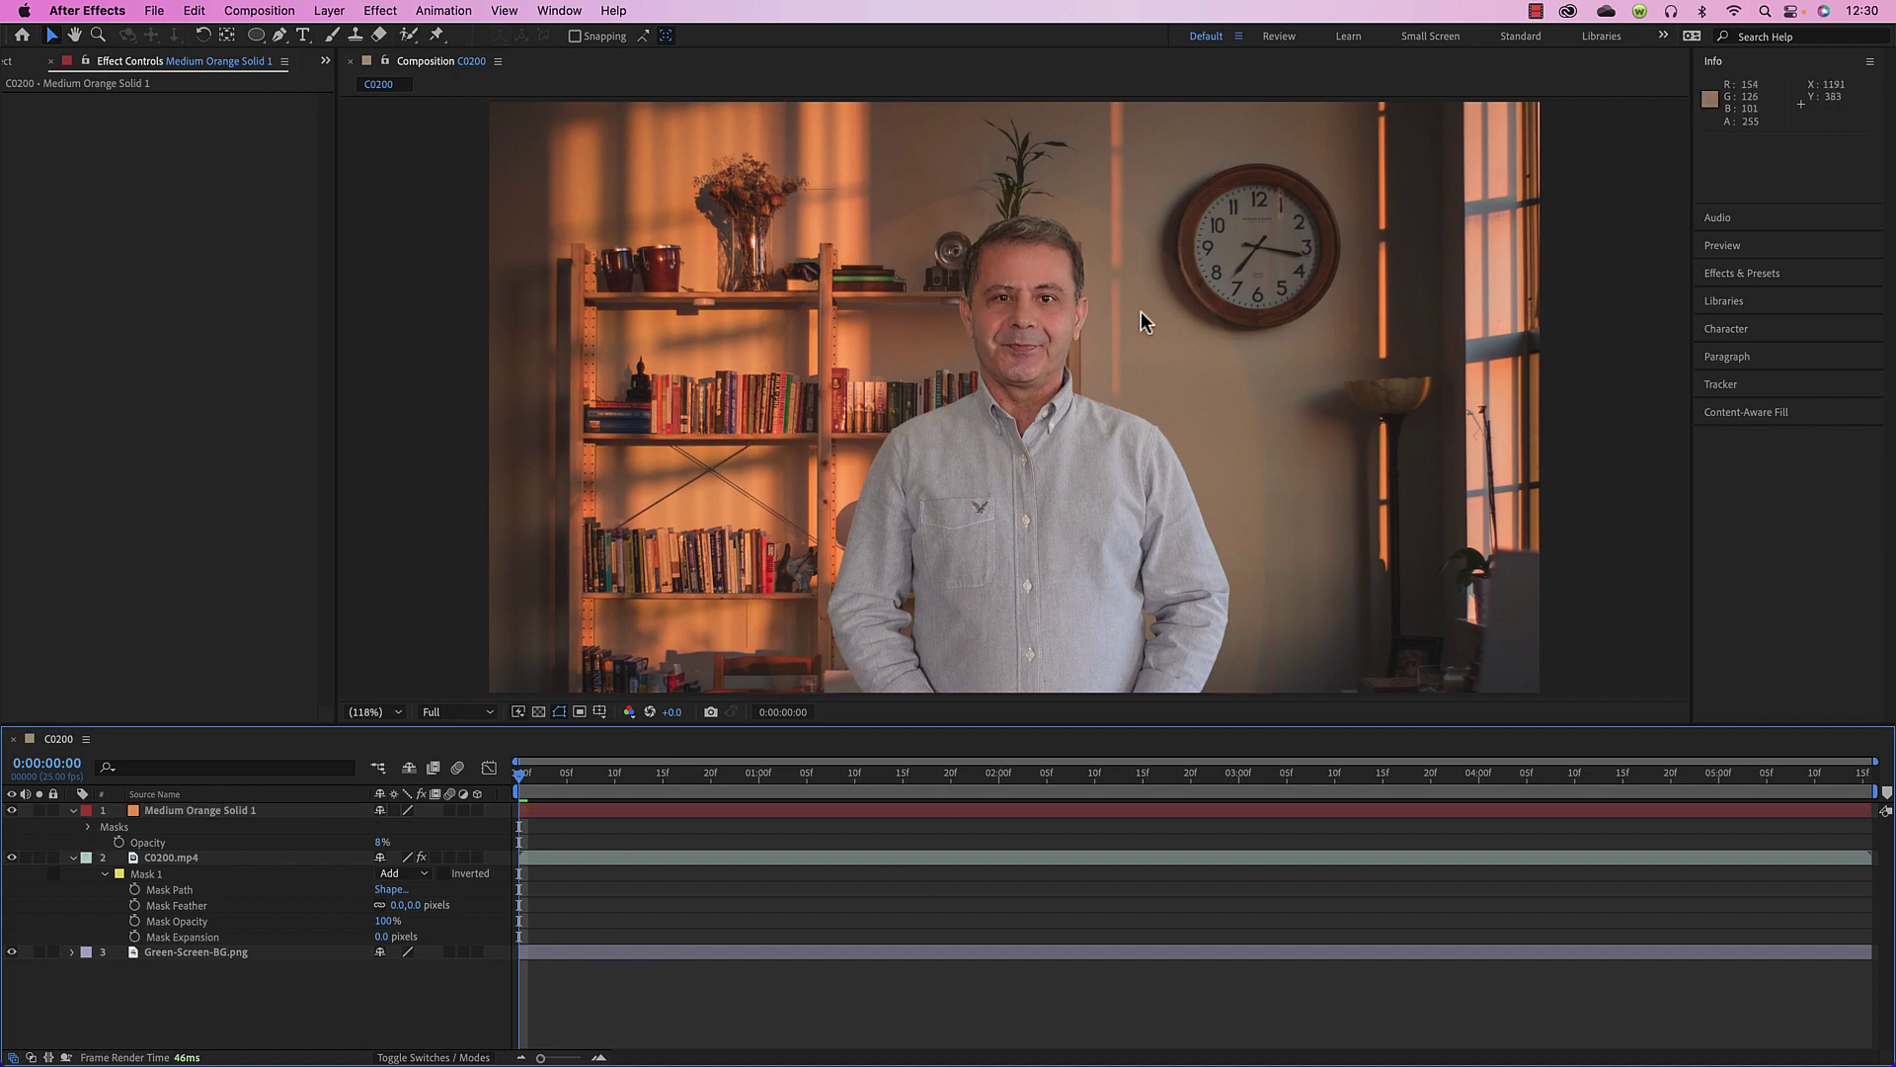
Feather the orange solid's Mask 1 to 69 pixels
{"action": "left_click", "coordinate": [87, 828]}
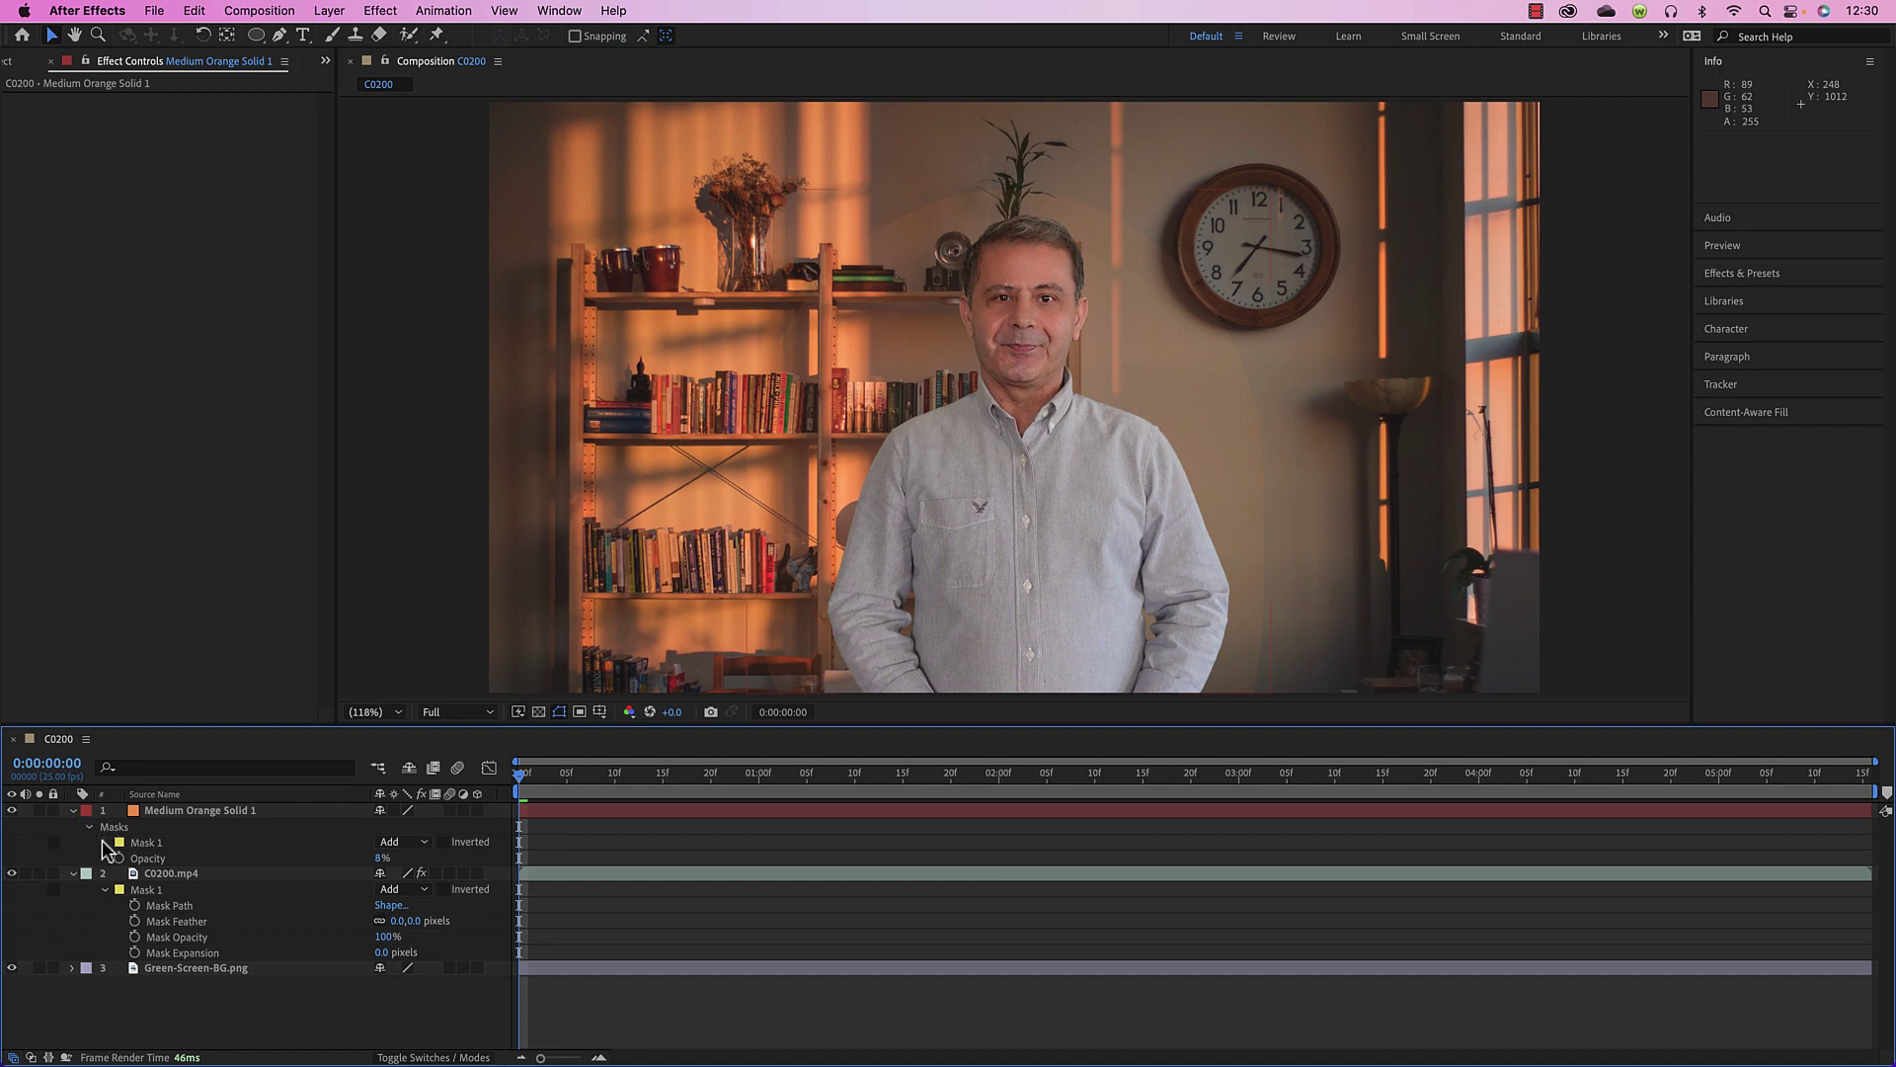
{"action": "left_click", "coordinate": [105, 841]}
{"action": "mouse_move", "coordinate": [420, 886]}
{"action": "left_mouse_down"}
{"action": "mouse_move", "coordinate": [810, 873]}
{"action": "mouse_move", "coordinate": [449, 872]}
{"action": "left_mouse_up"}
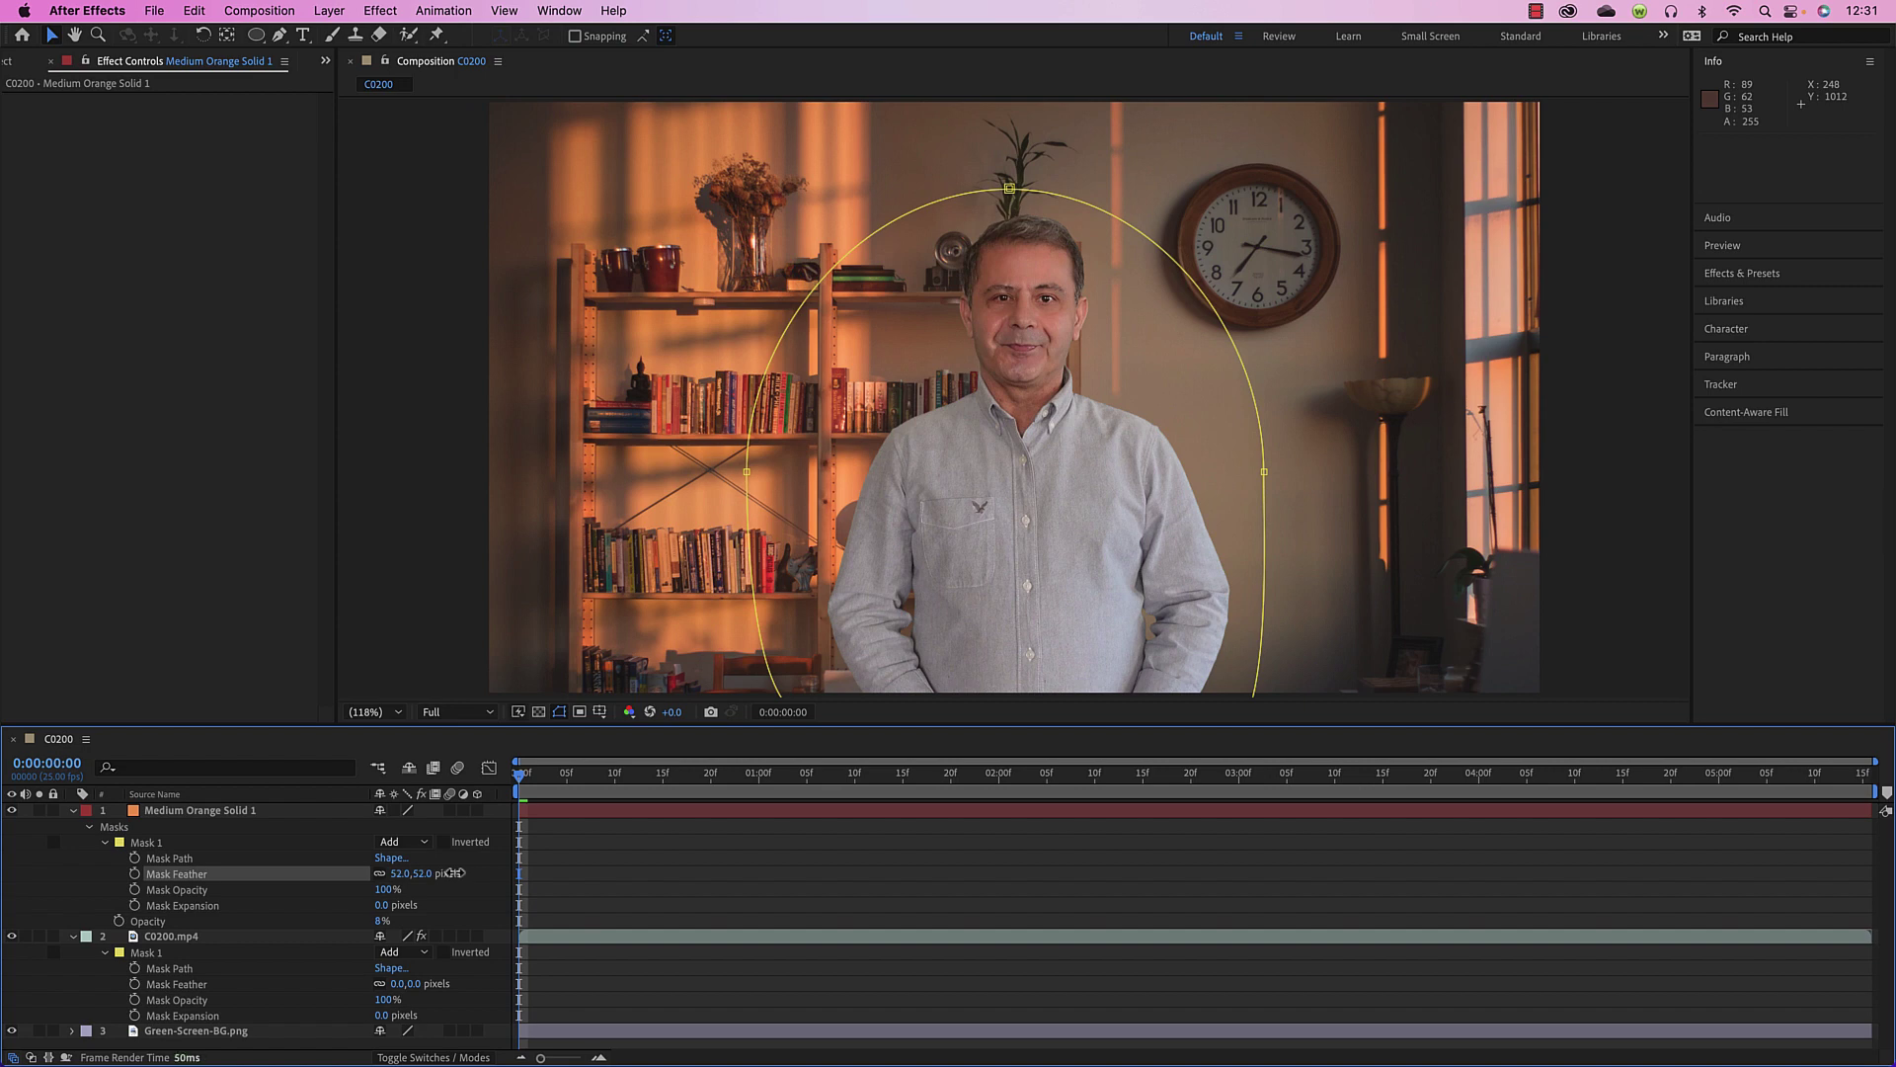
{"action": "left_click", "coordinate": [699, 892]}
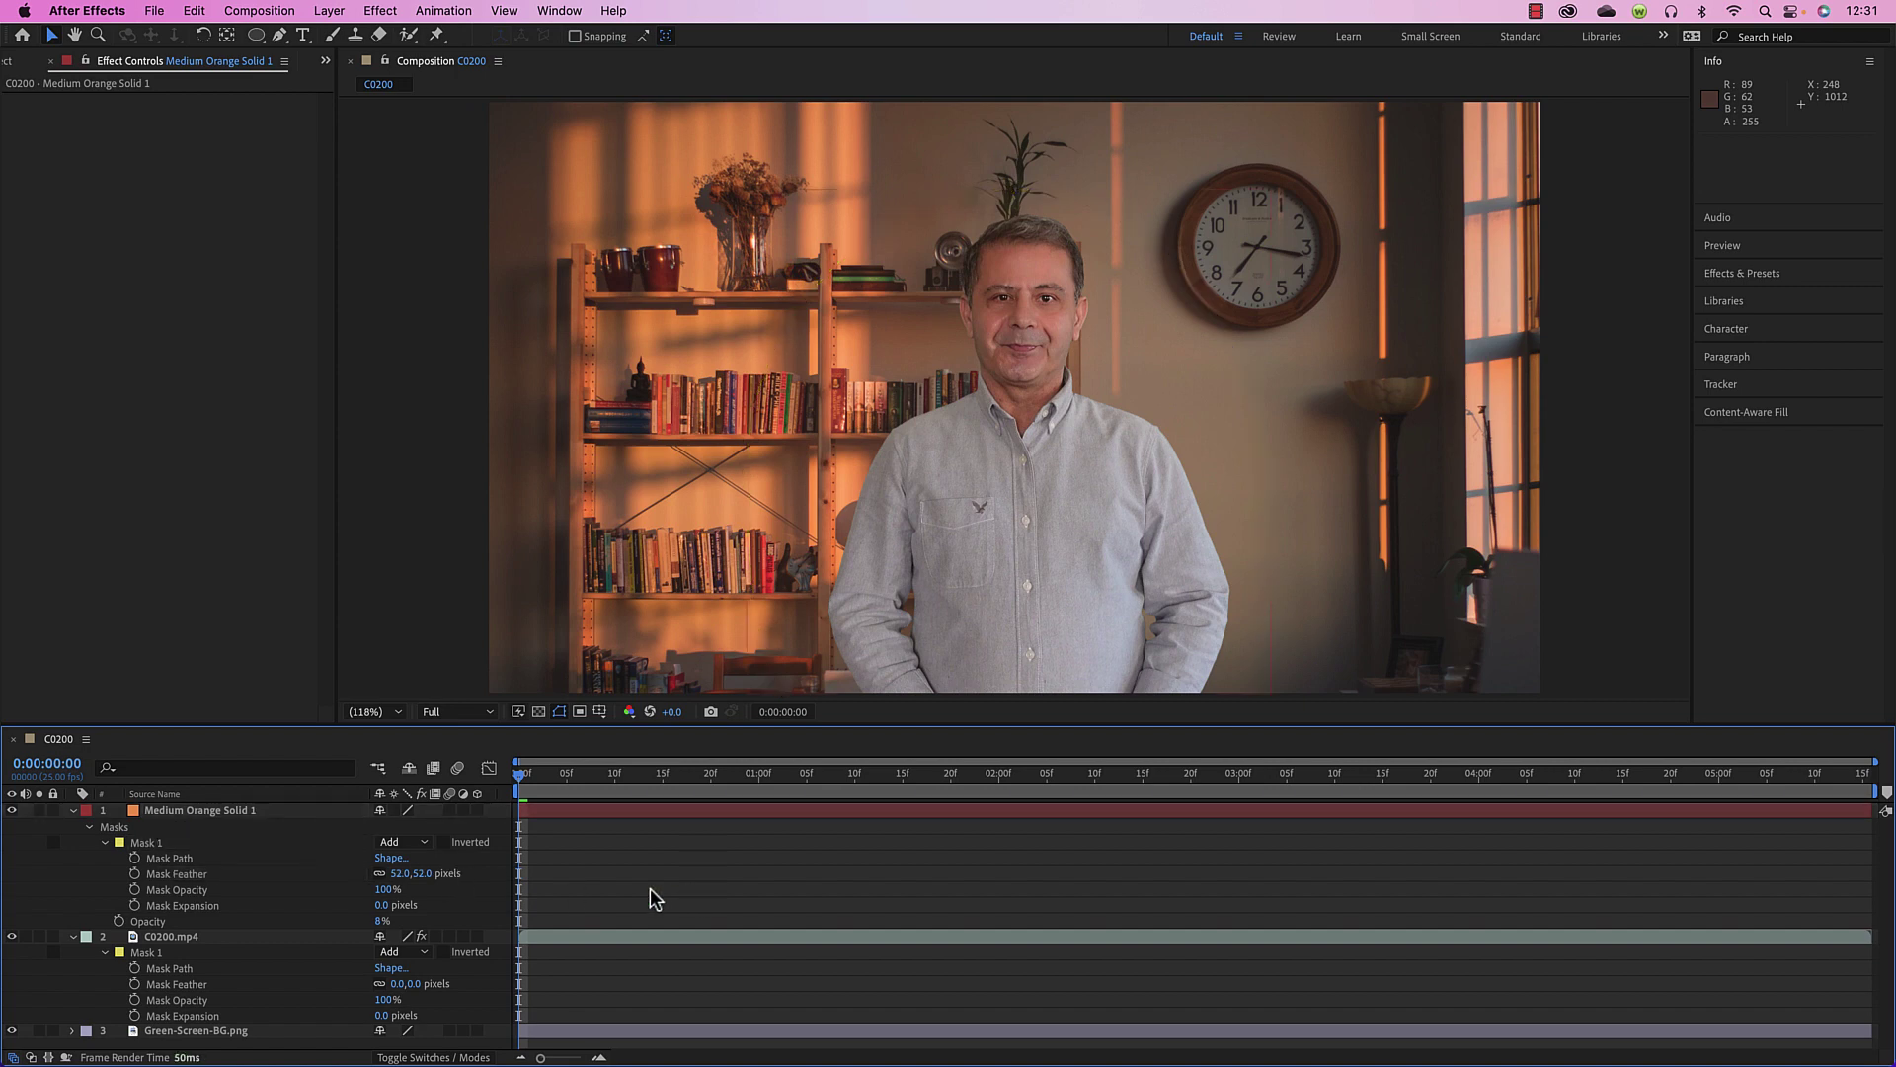
{"action": "left_click_drag", "start_coordinate": [417, 873], "coordinate": [435, 874]}
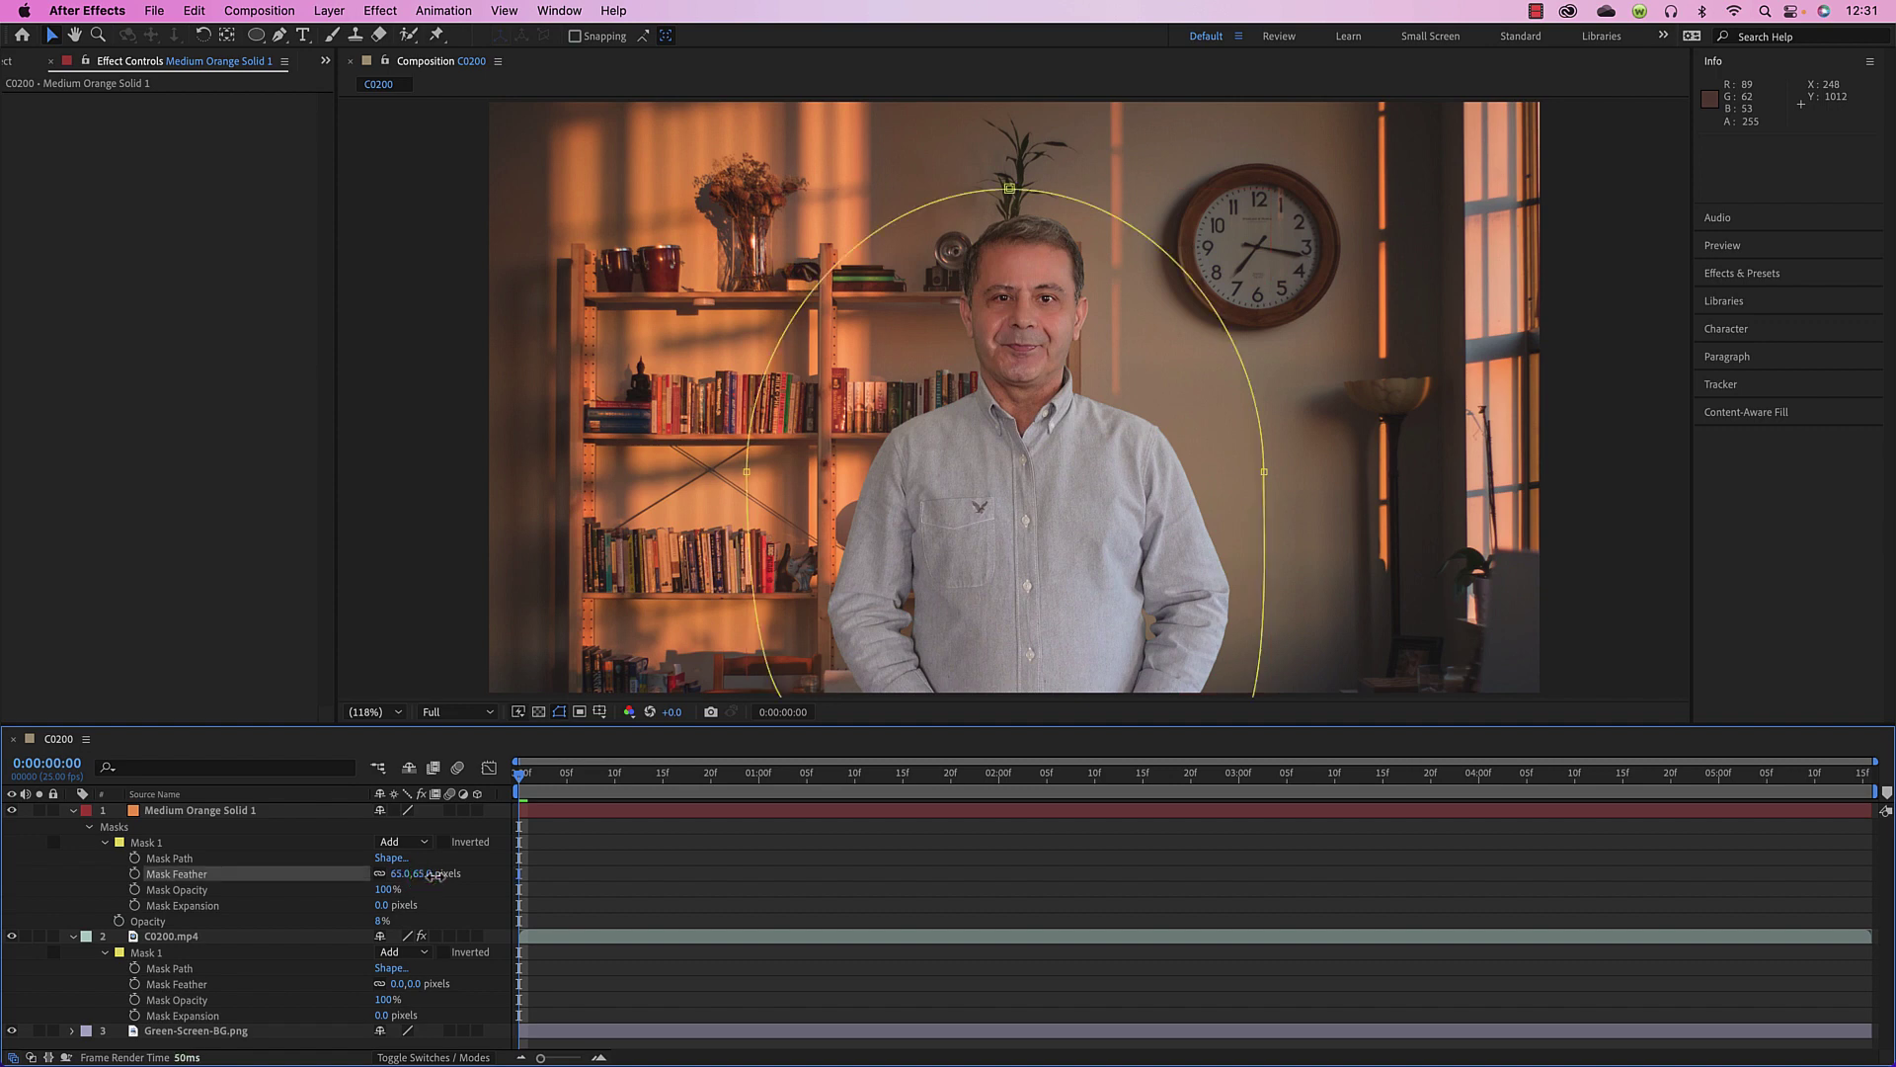
{"action": "left_click", "coordinate": [679, 876]}
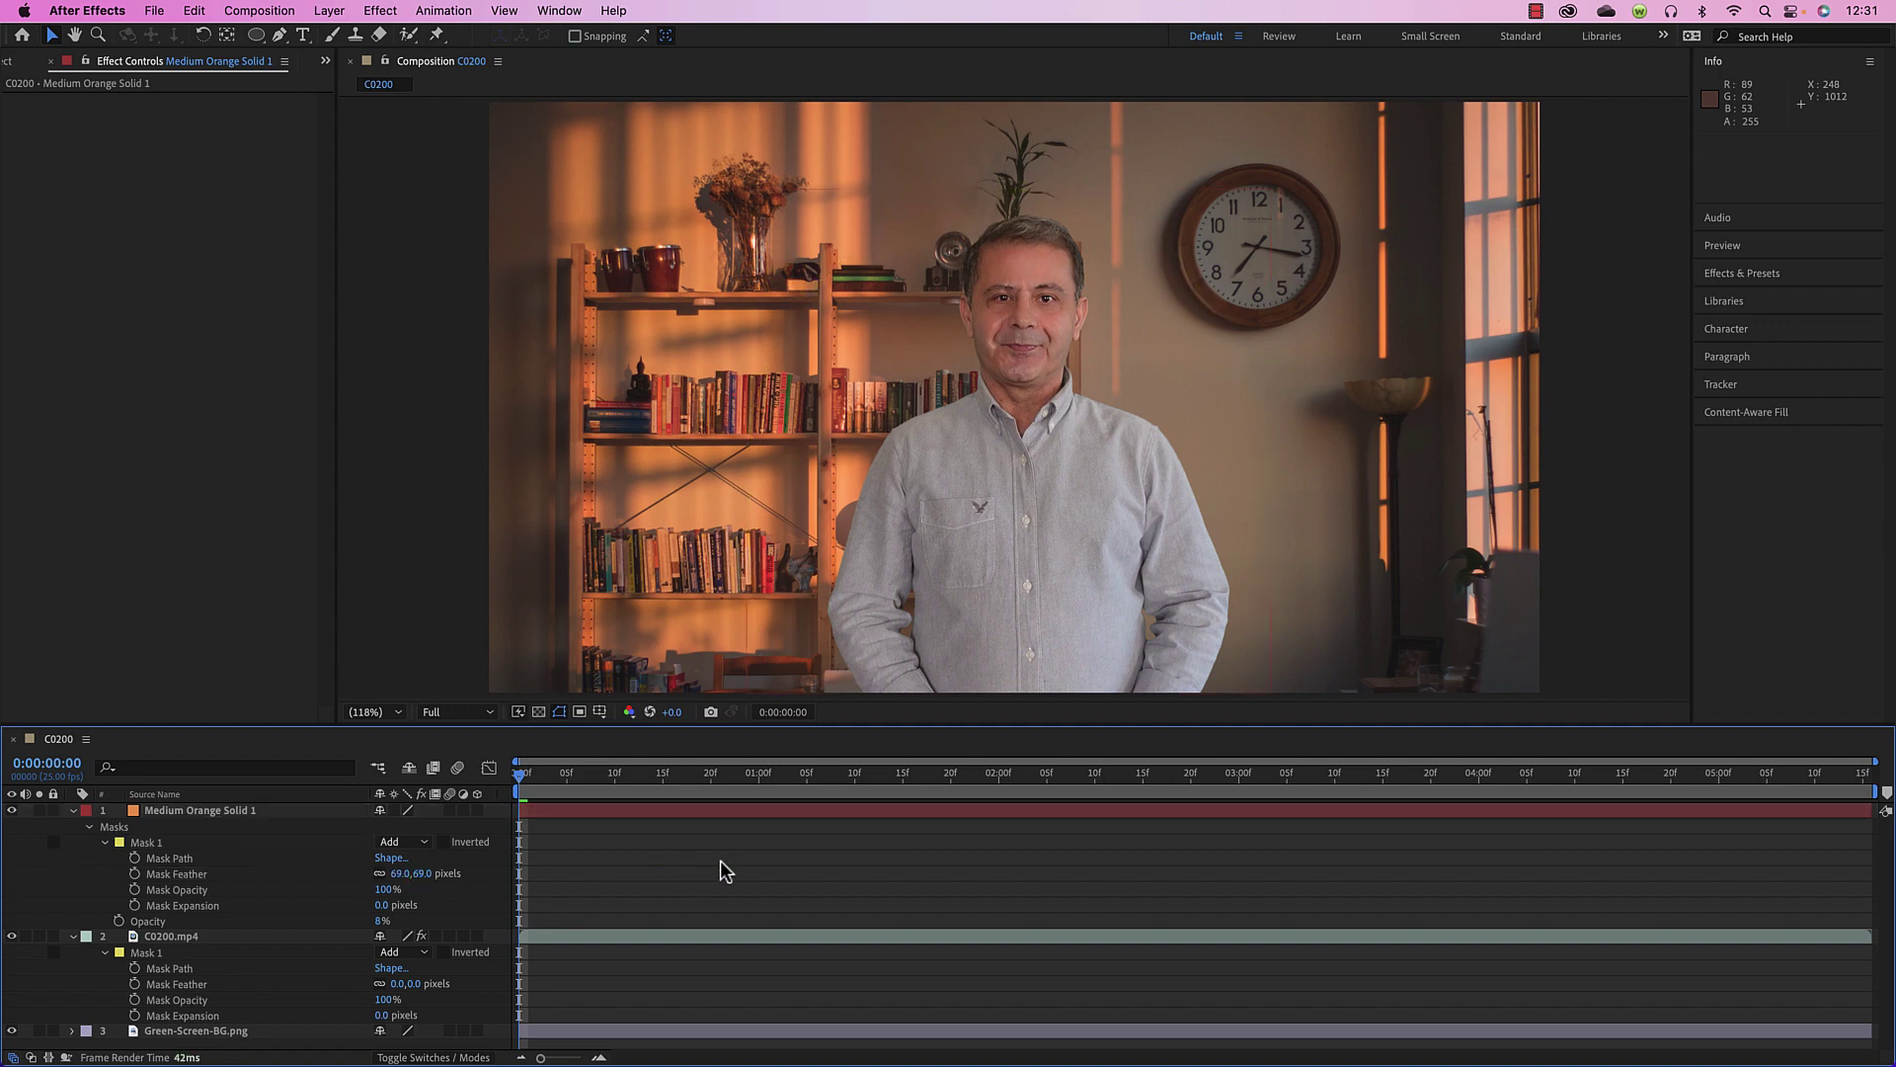
Raise the top point of the solid's mask arch slightly, toggling the solid to compare
{"action": "left_click", "coordinate": [212, 811]}
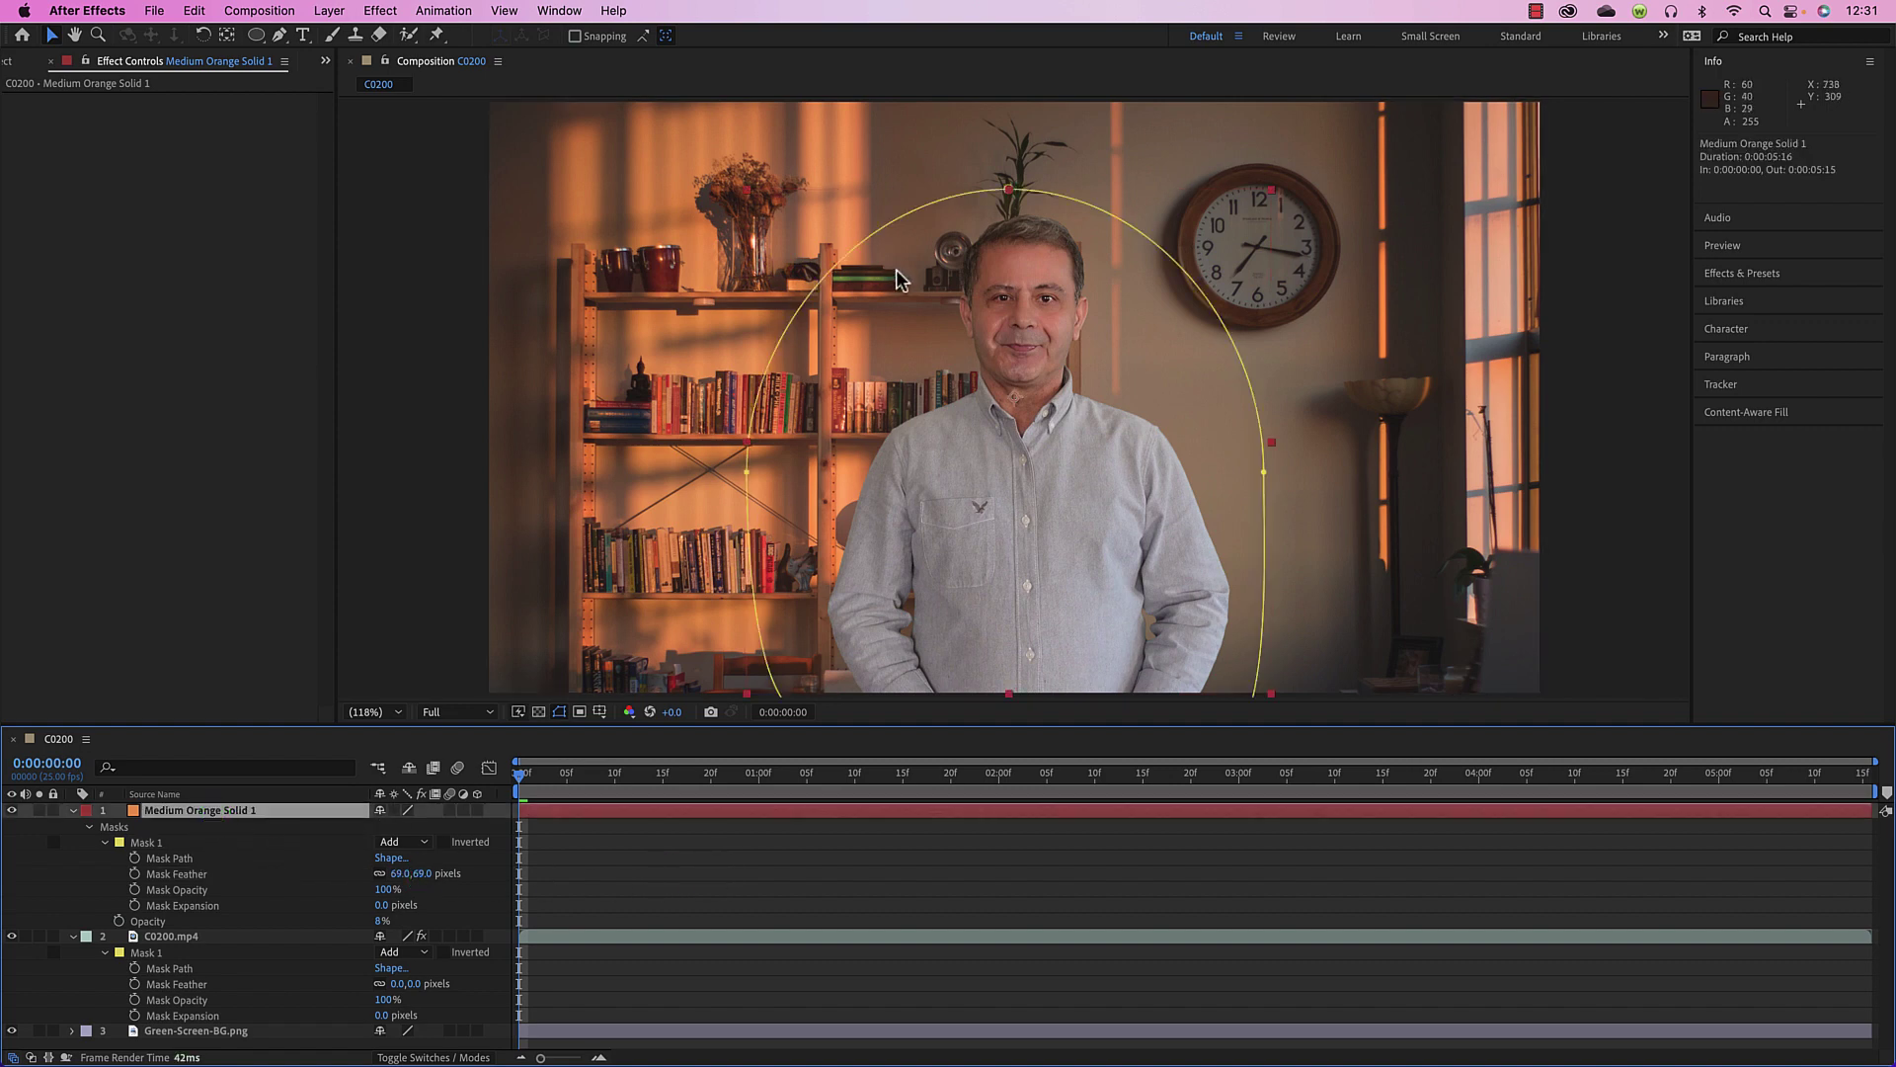
{"action": "left_click", "coordinate": [163, 843]}
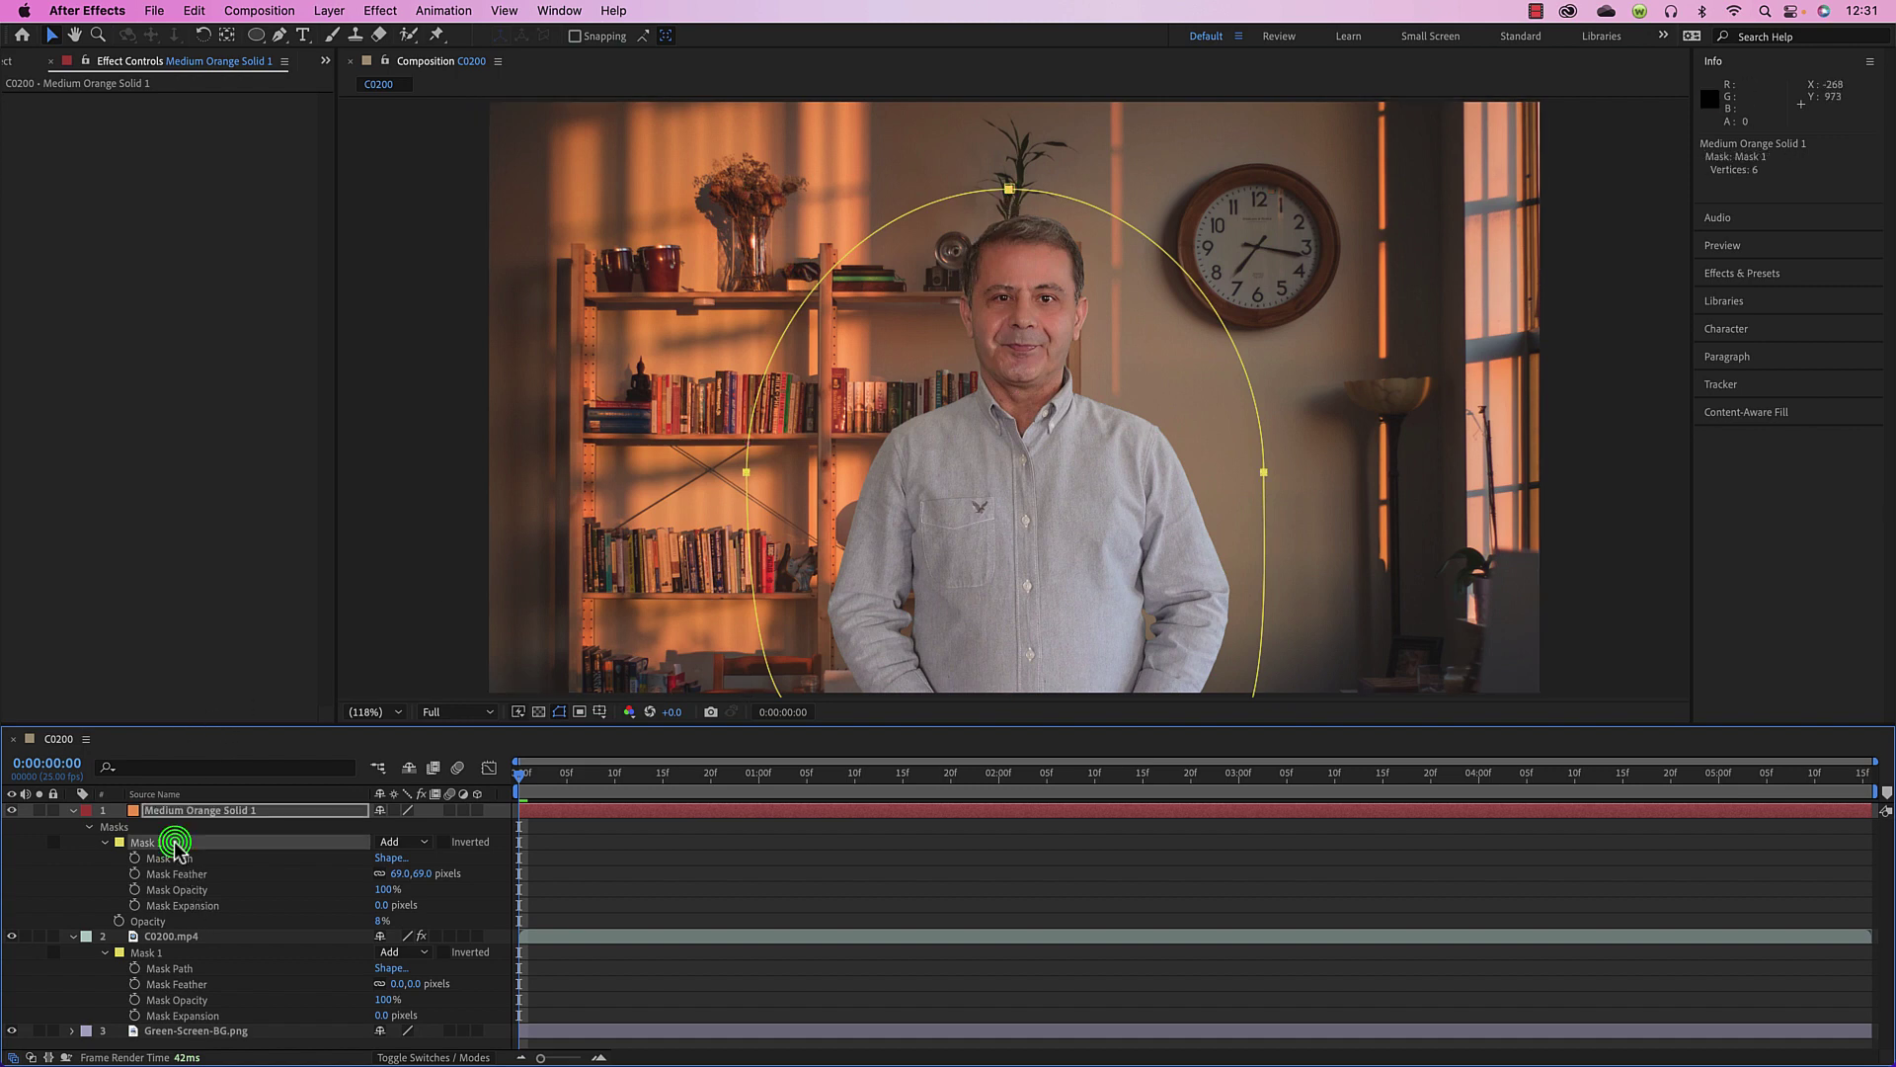
{"action": "left_click", "coordinate": [1010, 190]}
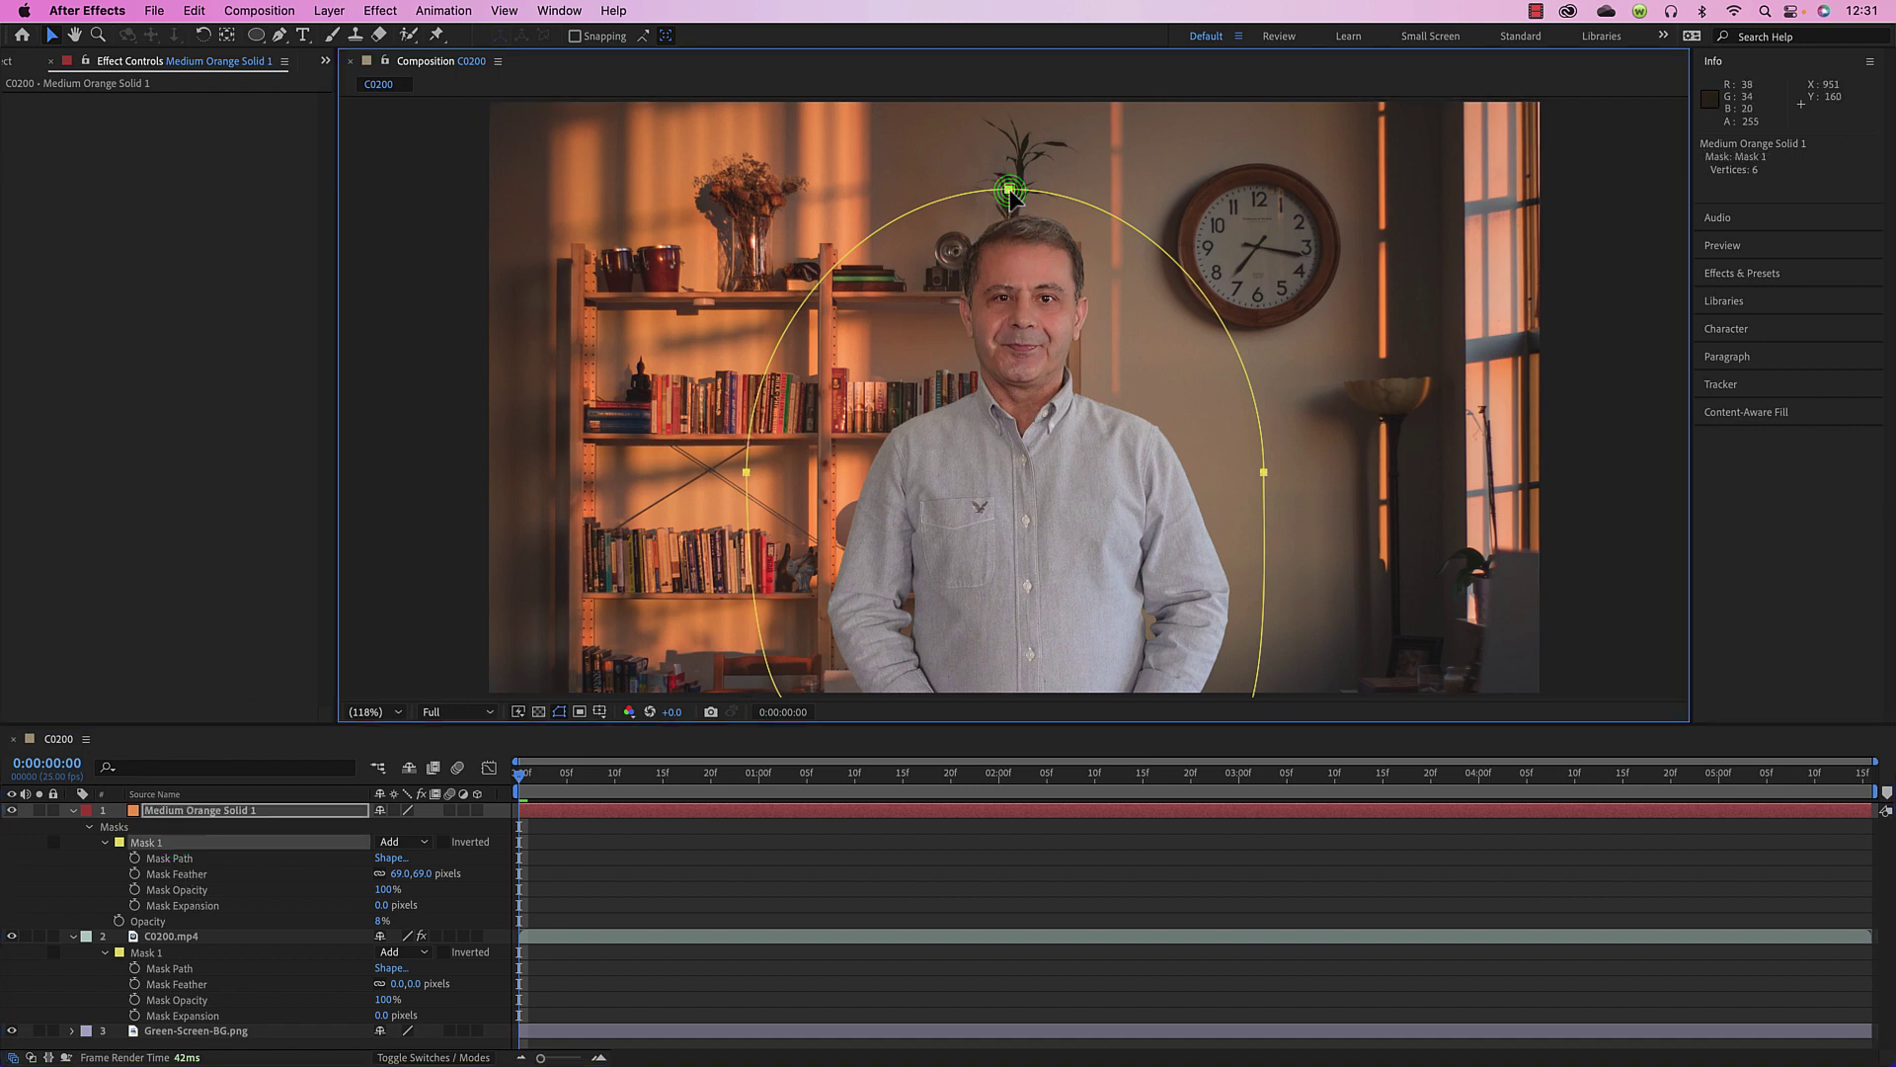
{"action": "left_click", "coordinate": [1009, 190]}
{"action": "left_click_drag", "start_coordinate": [1011, 191], "coordinate": [1018, 170]}
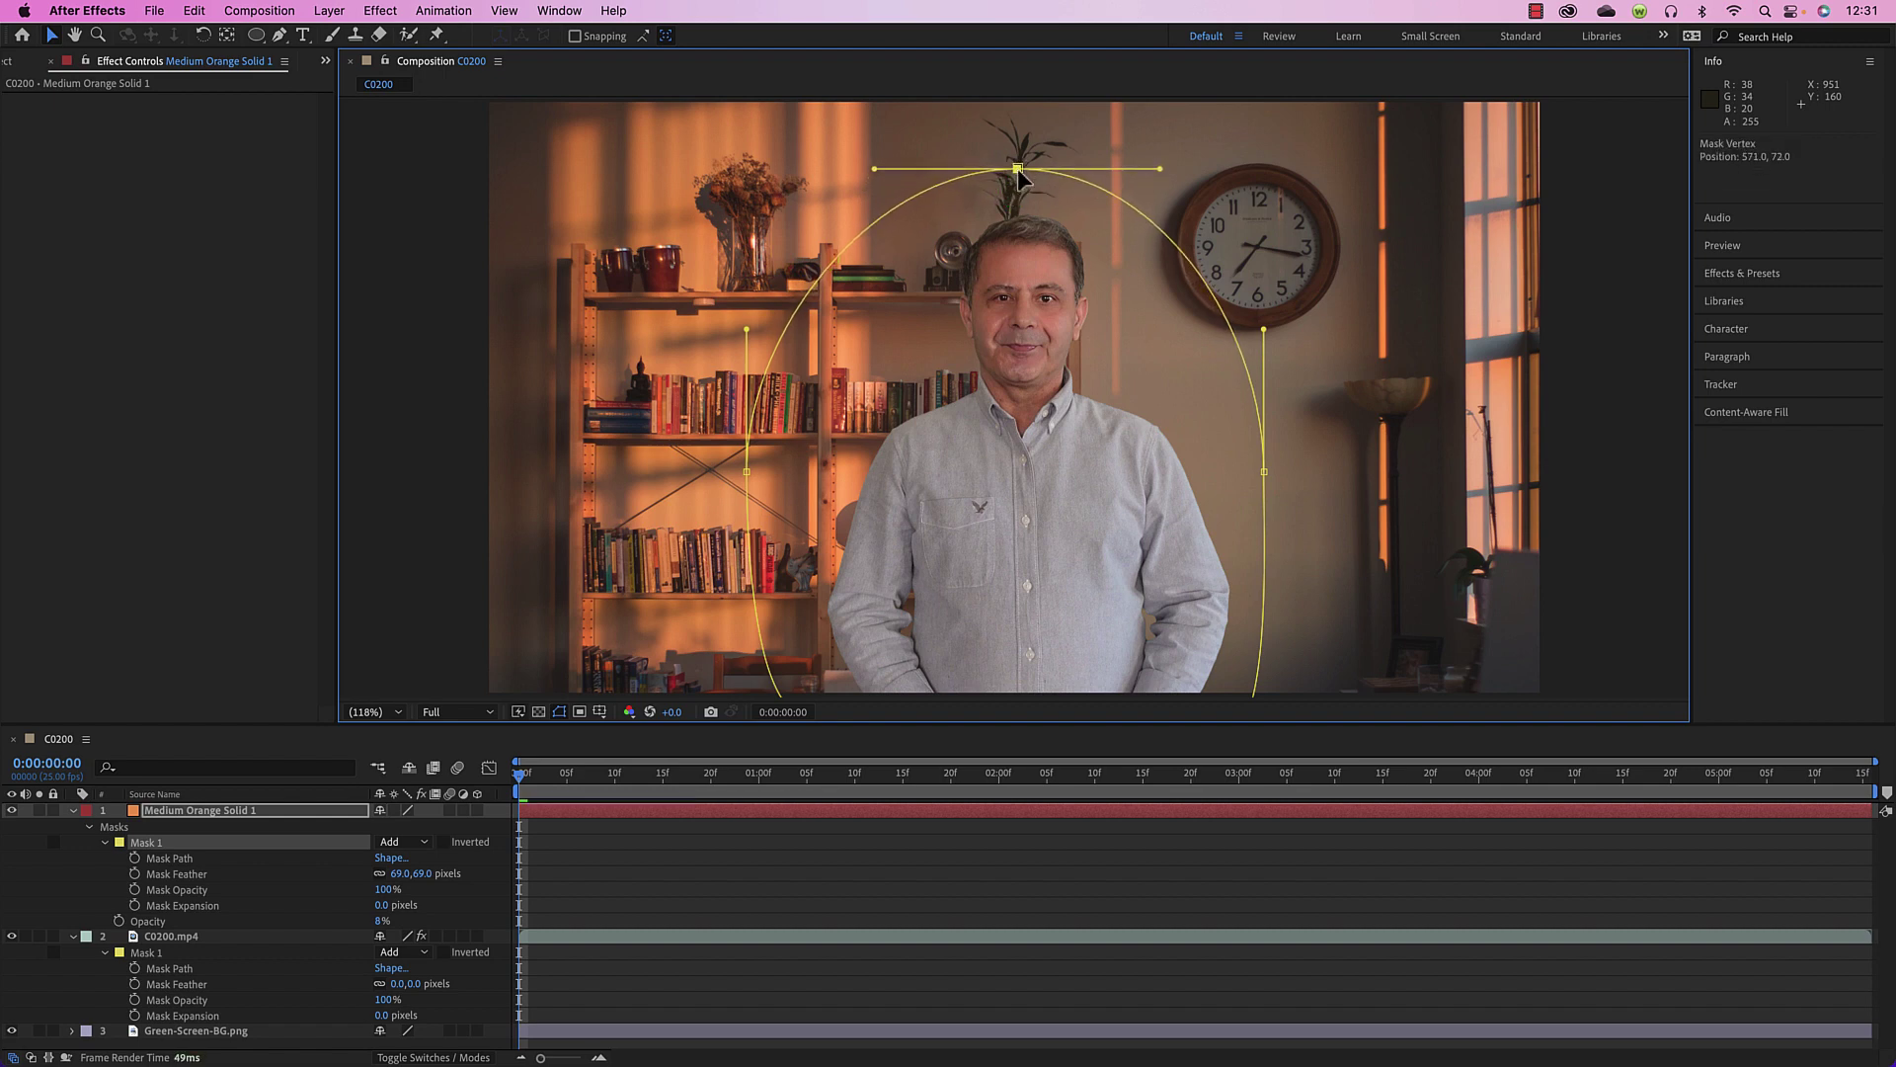
{"action": "left_click", "coordinate": [1011, 846]}
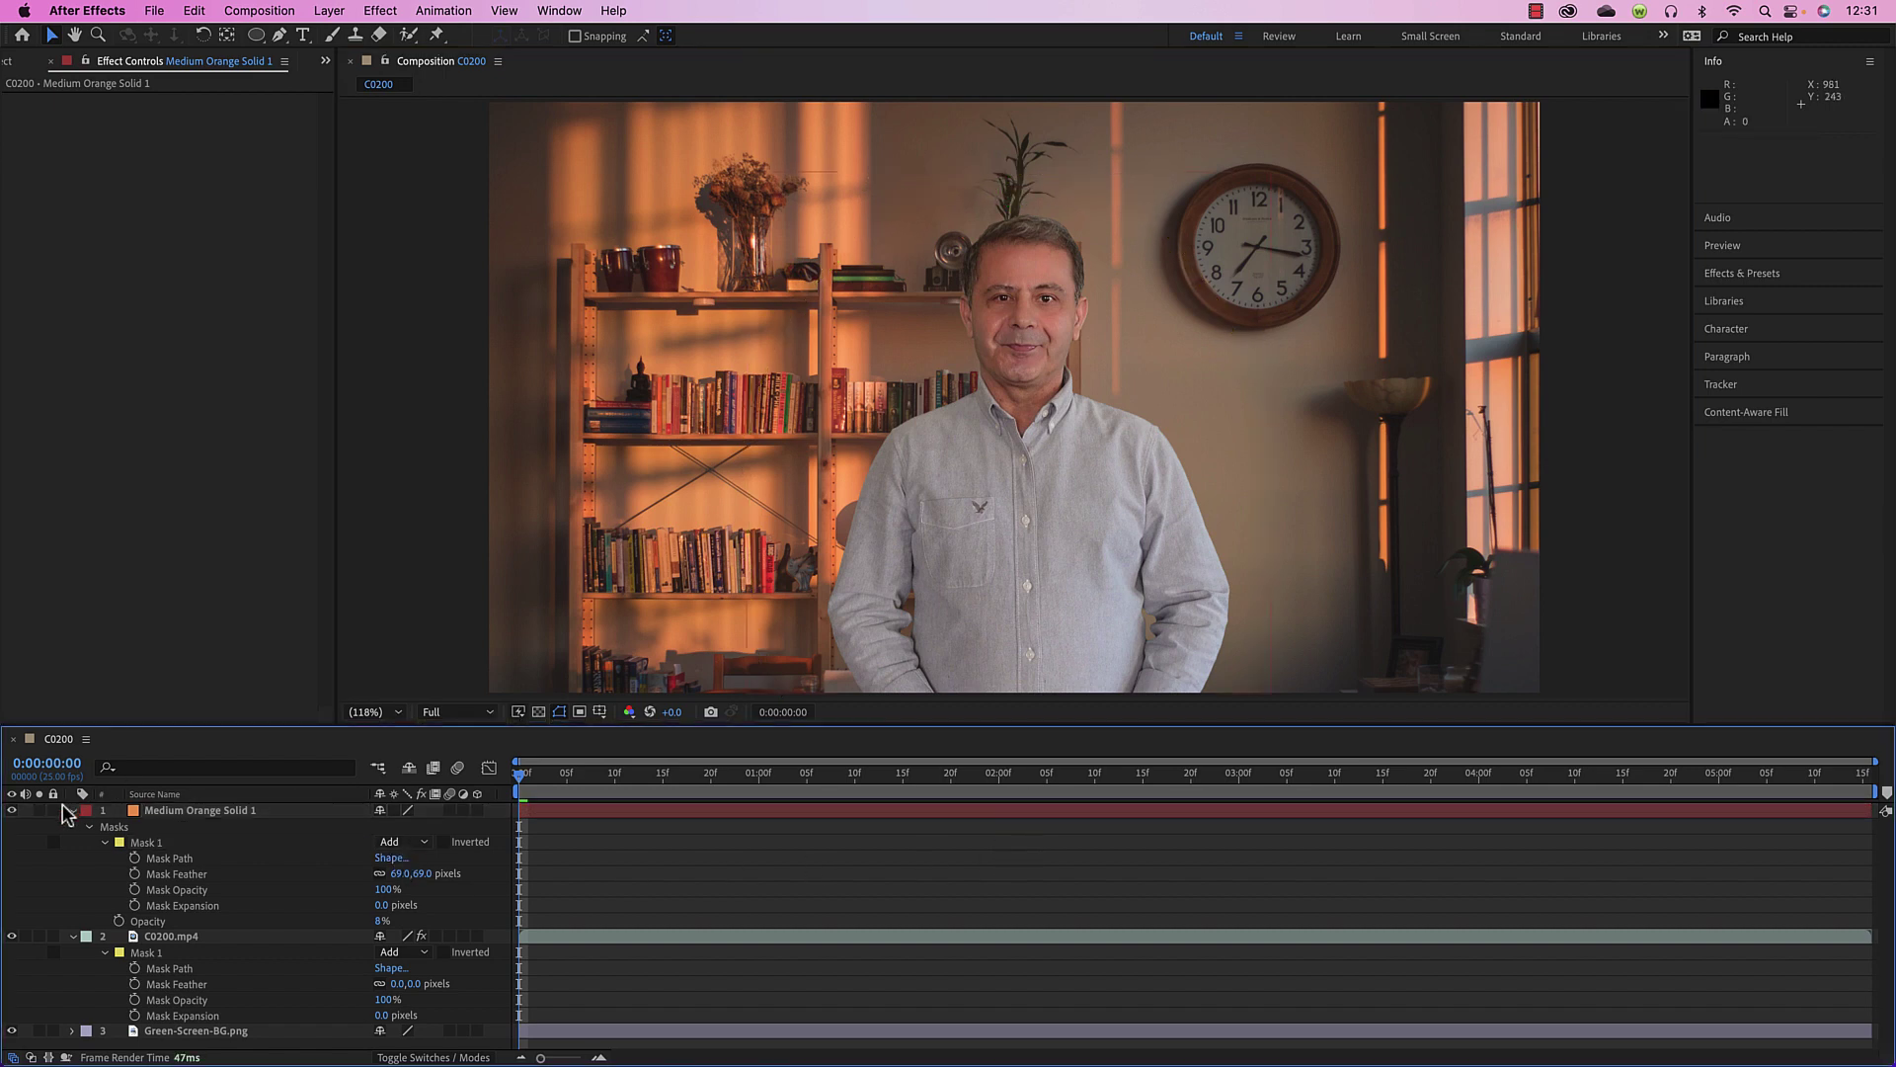
{"action": "left_click", "coordinate": [12, 811]}
{"action": "left_click", "coordinate": [12, 811]}
{"action": "left_click", "coordinate": [11, 811]}
Collapse C0200.mp4's effects, search 'lum' in Effects & Presets, and apply Lumetri Color
{"action": "left_click", "coordinate": [176, 937]}
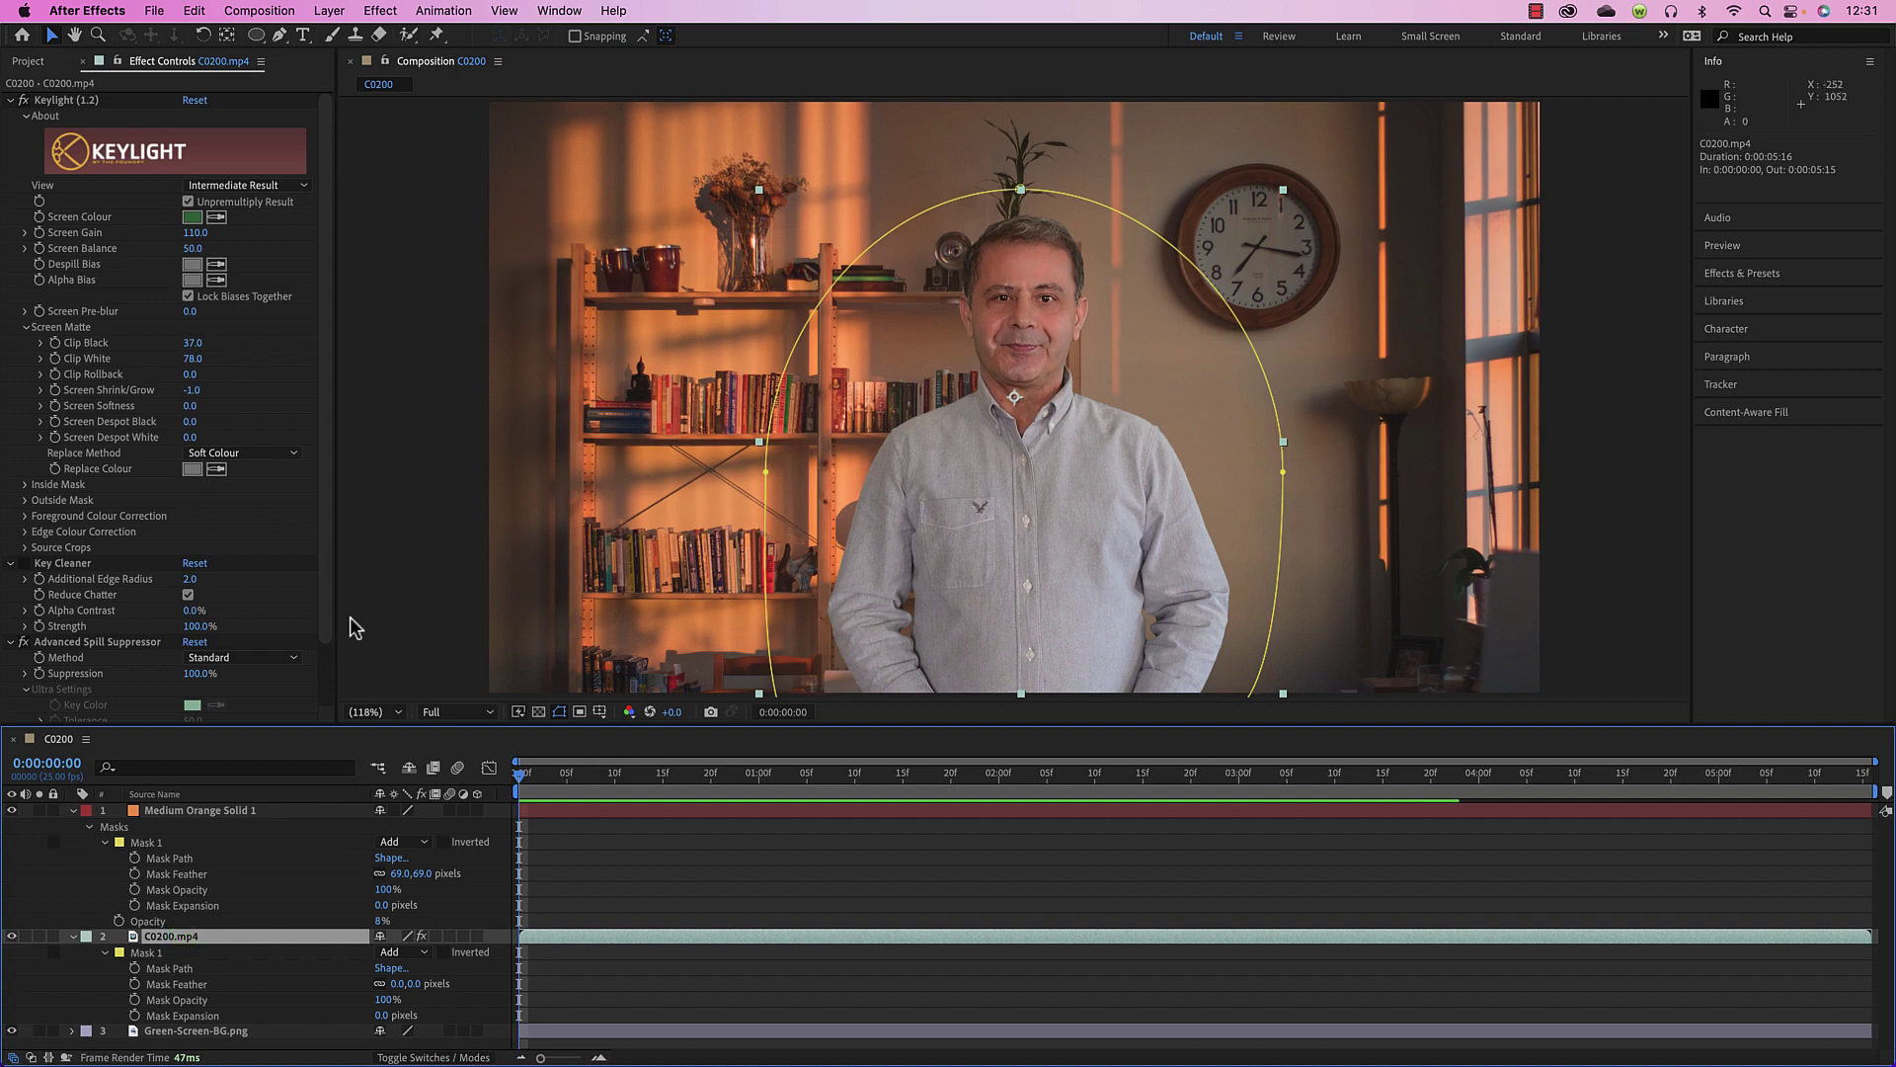
{"action": "left_click", "coordinate": [10, 100], "text": "ctrl"}
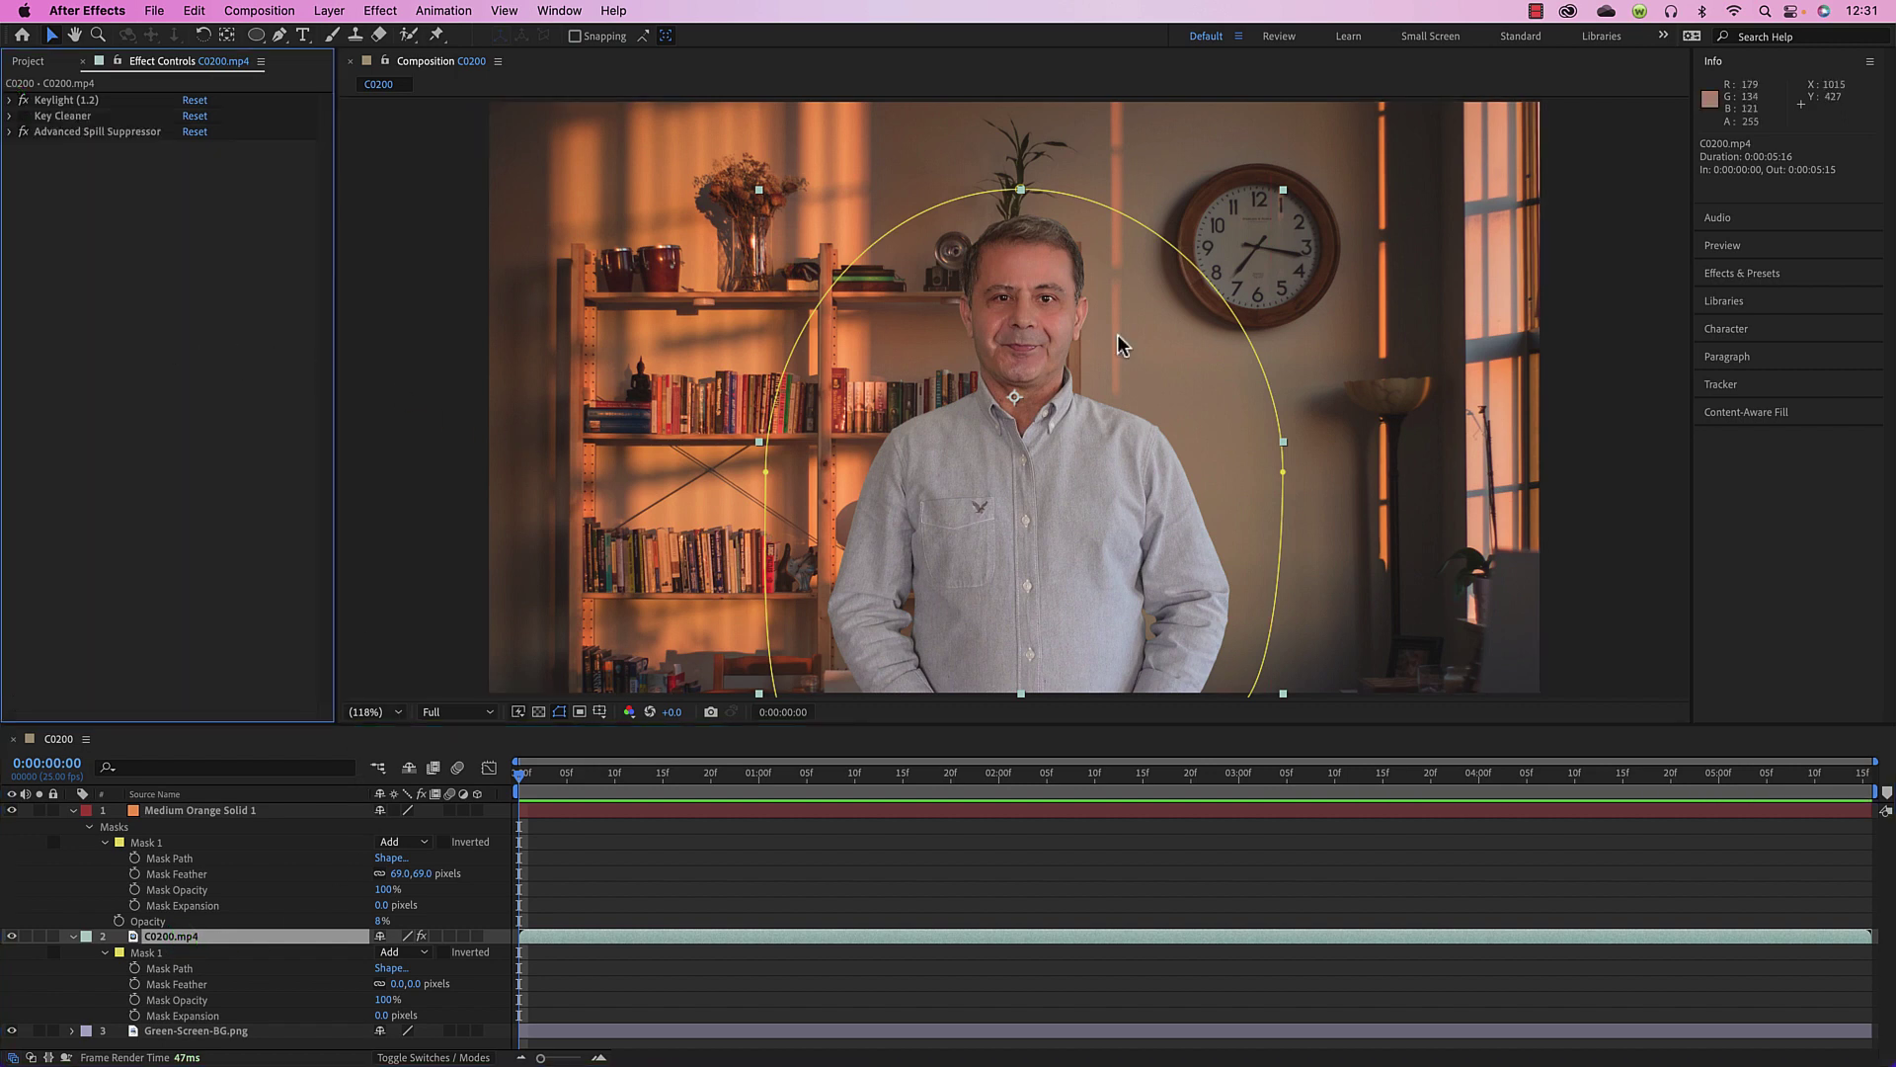
{"action": "left_click", "coordinate": [1755, 274]}
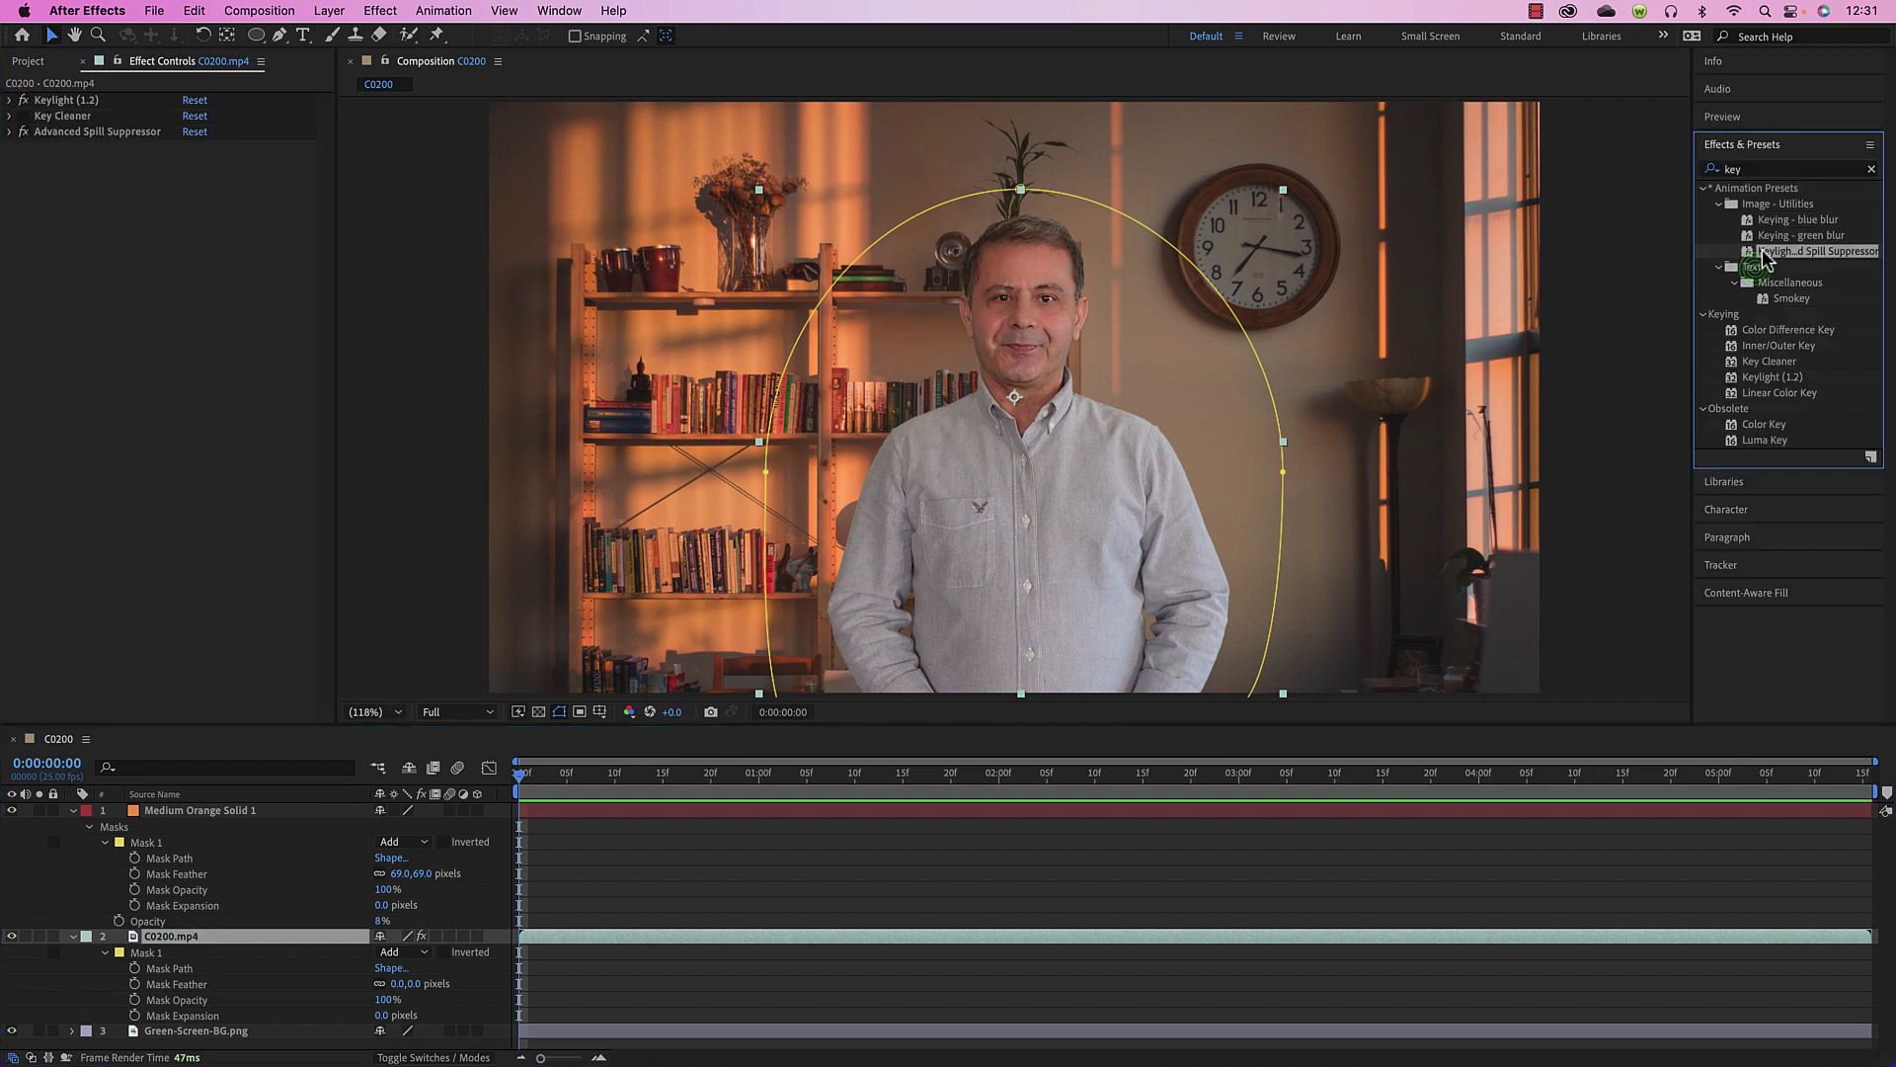
{"action": "left_click", "coordinate": [1761, 168]}
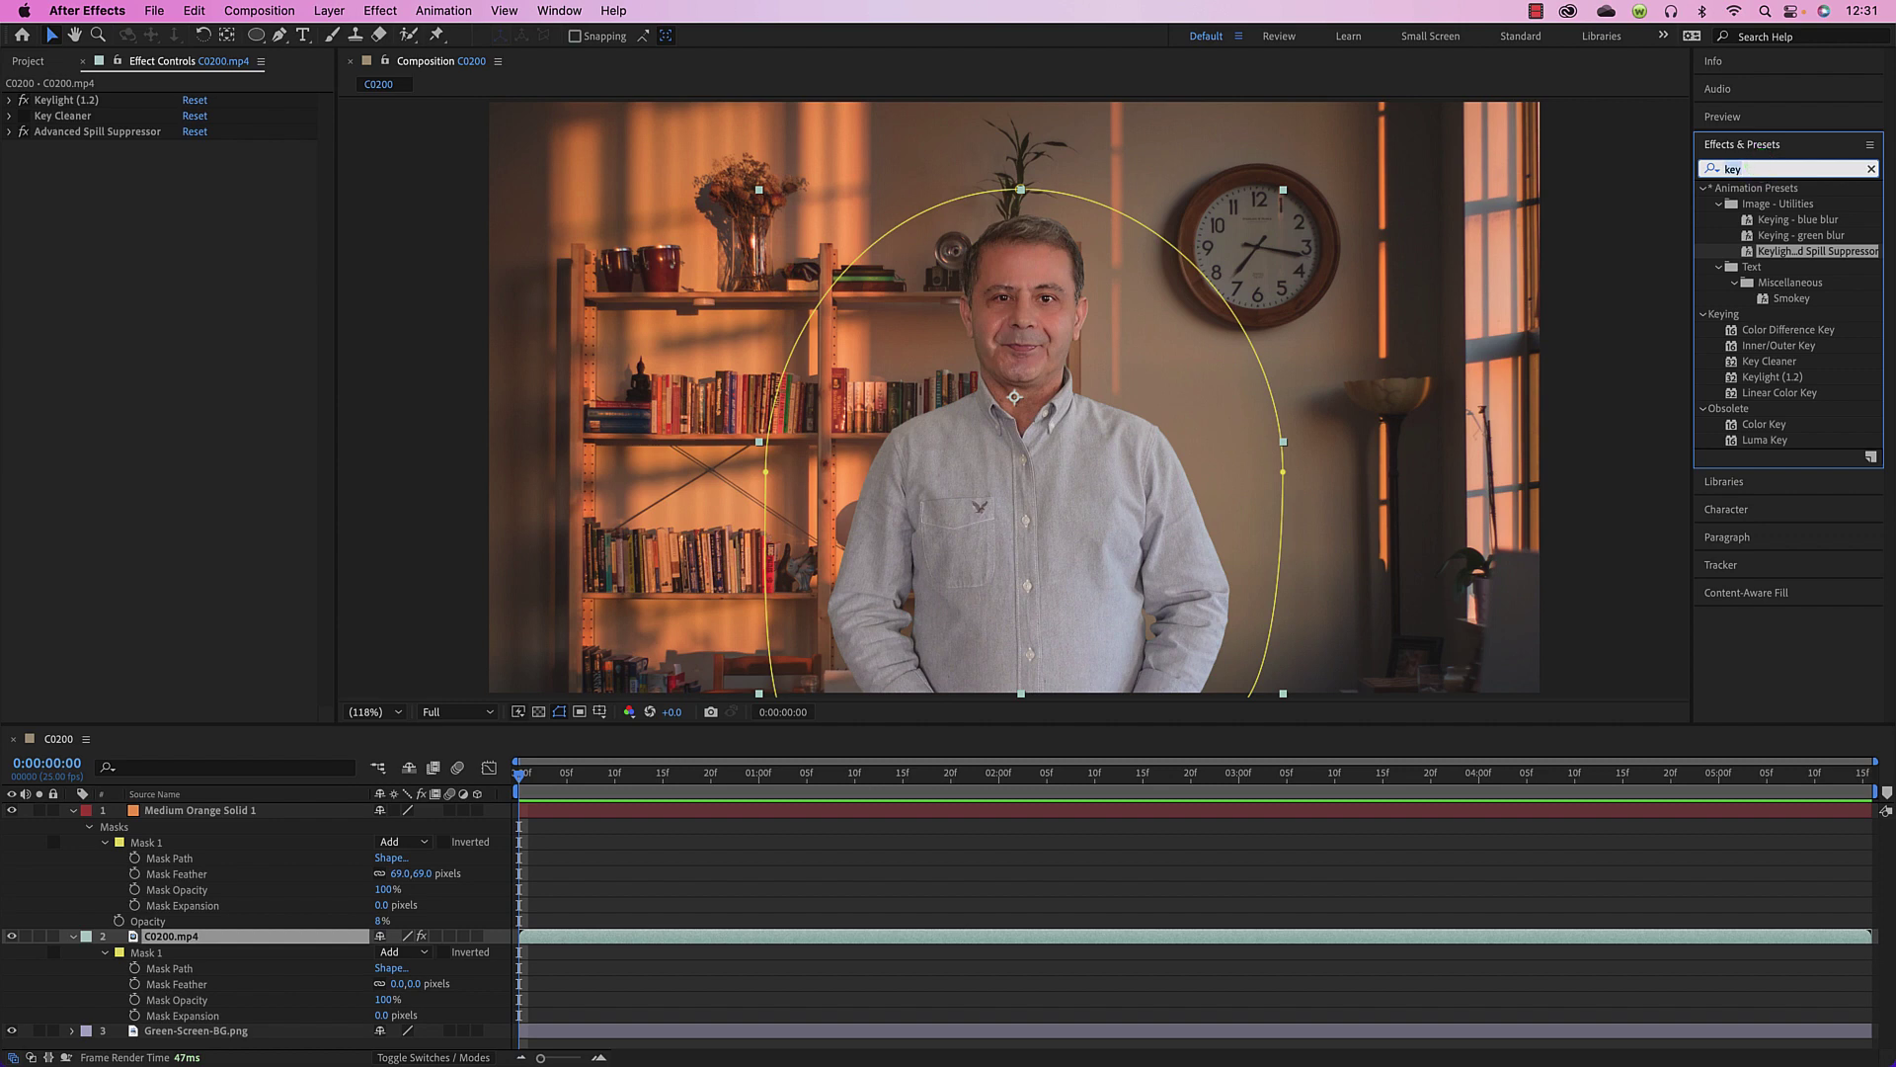
{"action": "type", "text": "lum"}
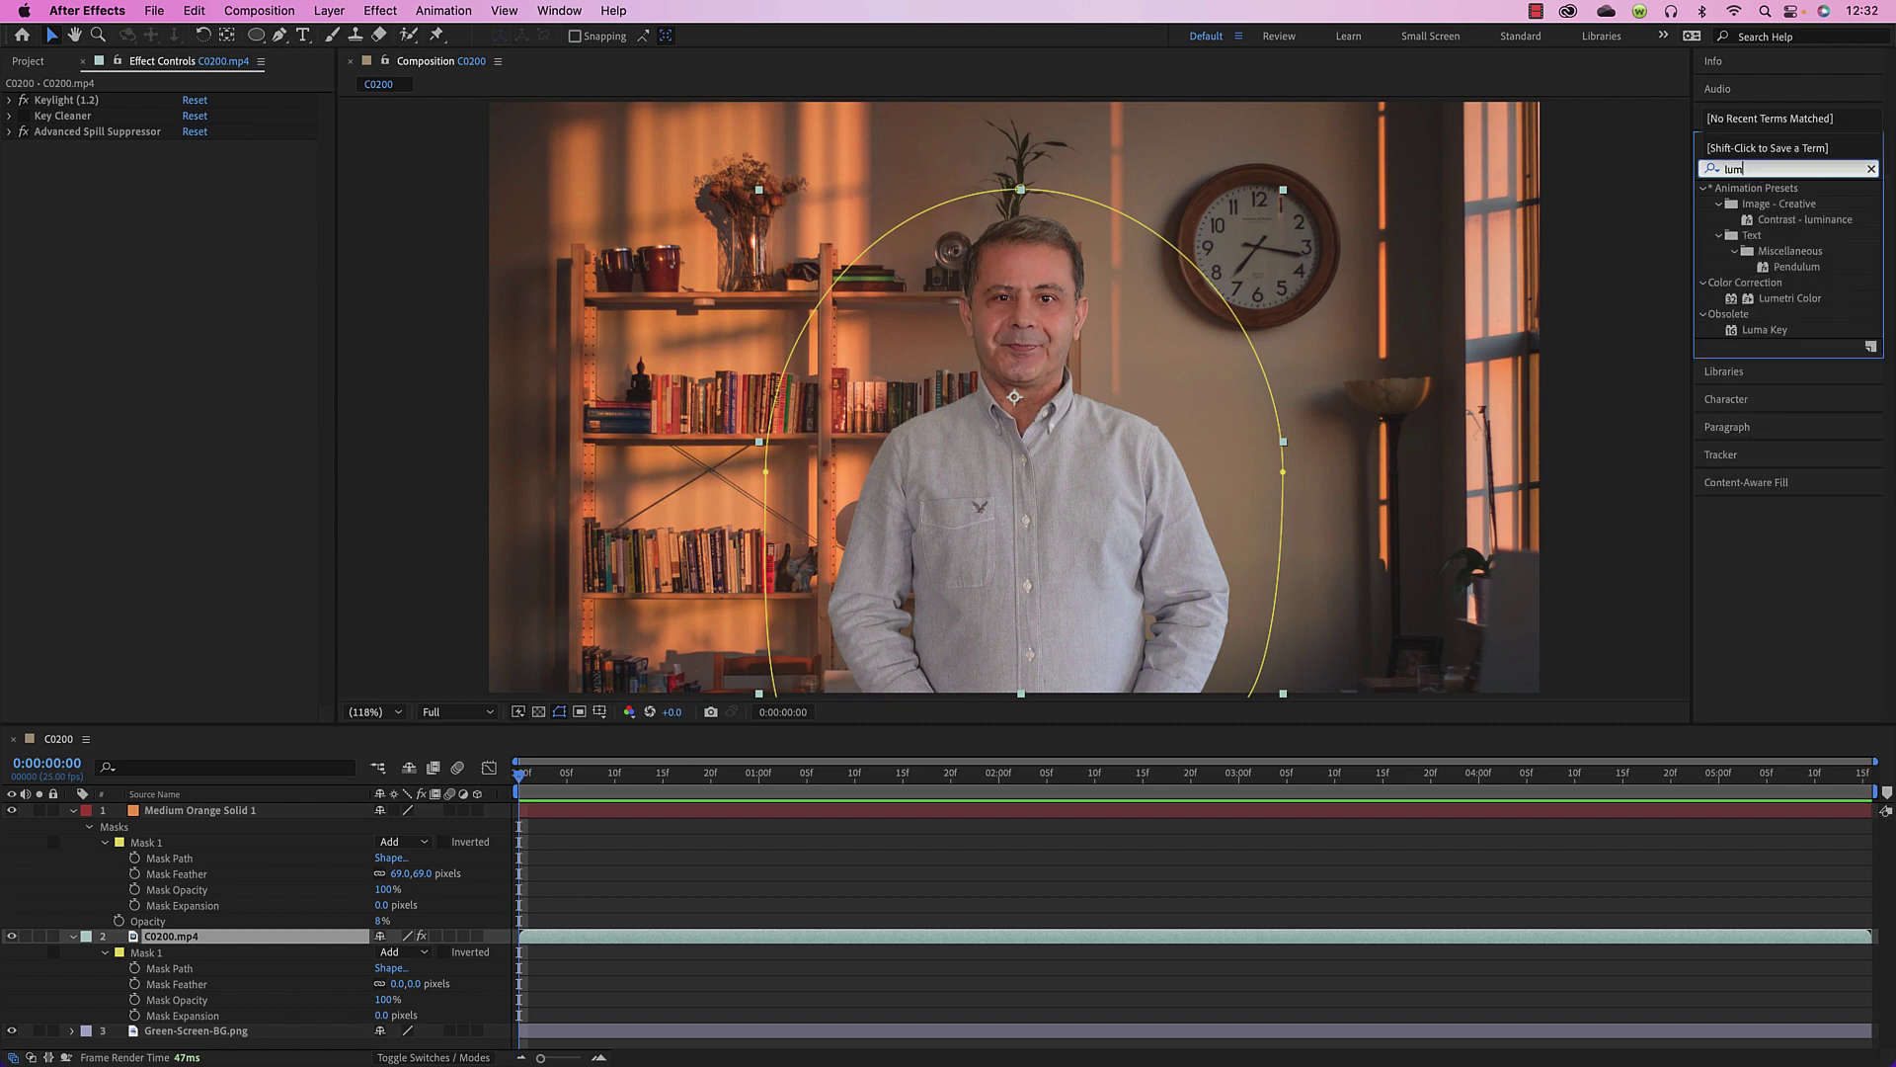
{"action": "left_click_drag", "start_coordinate": [1790, 297], "coordinate": [119, 227]}
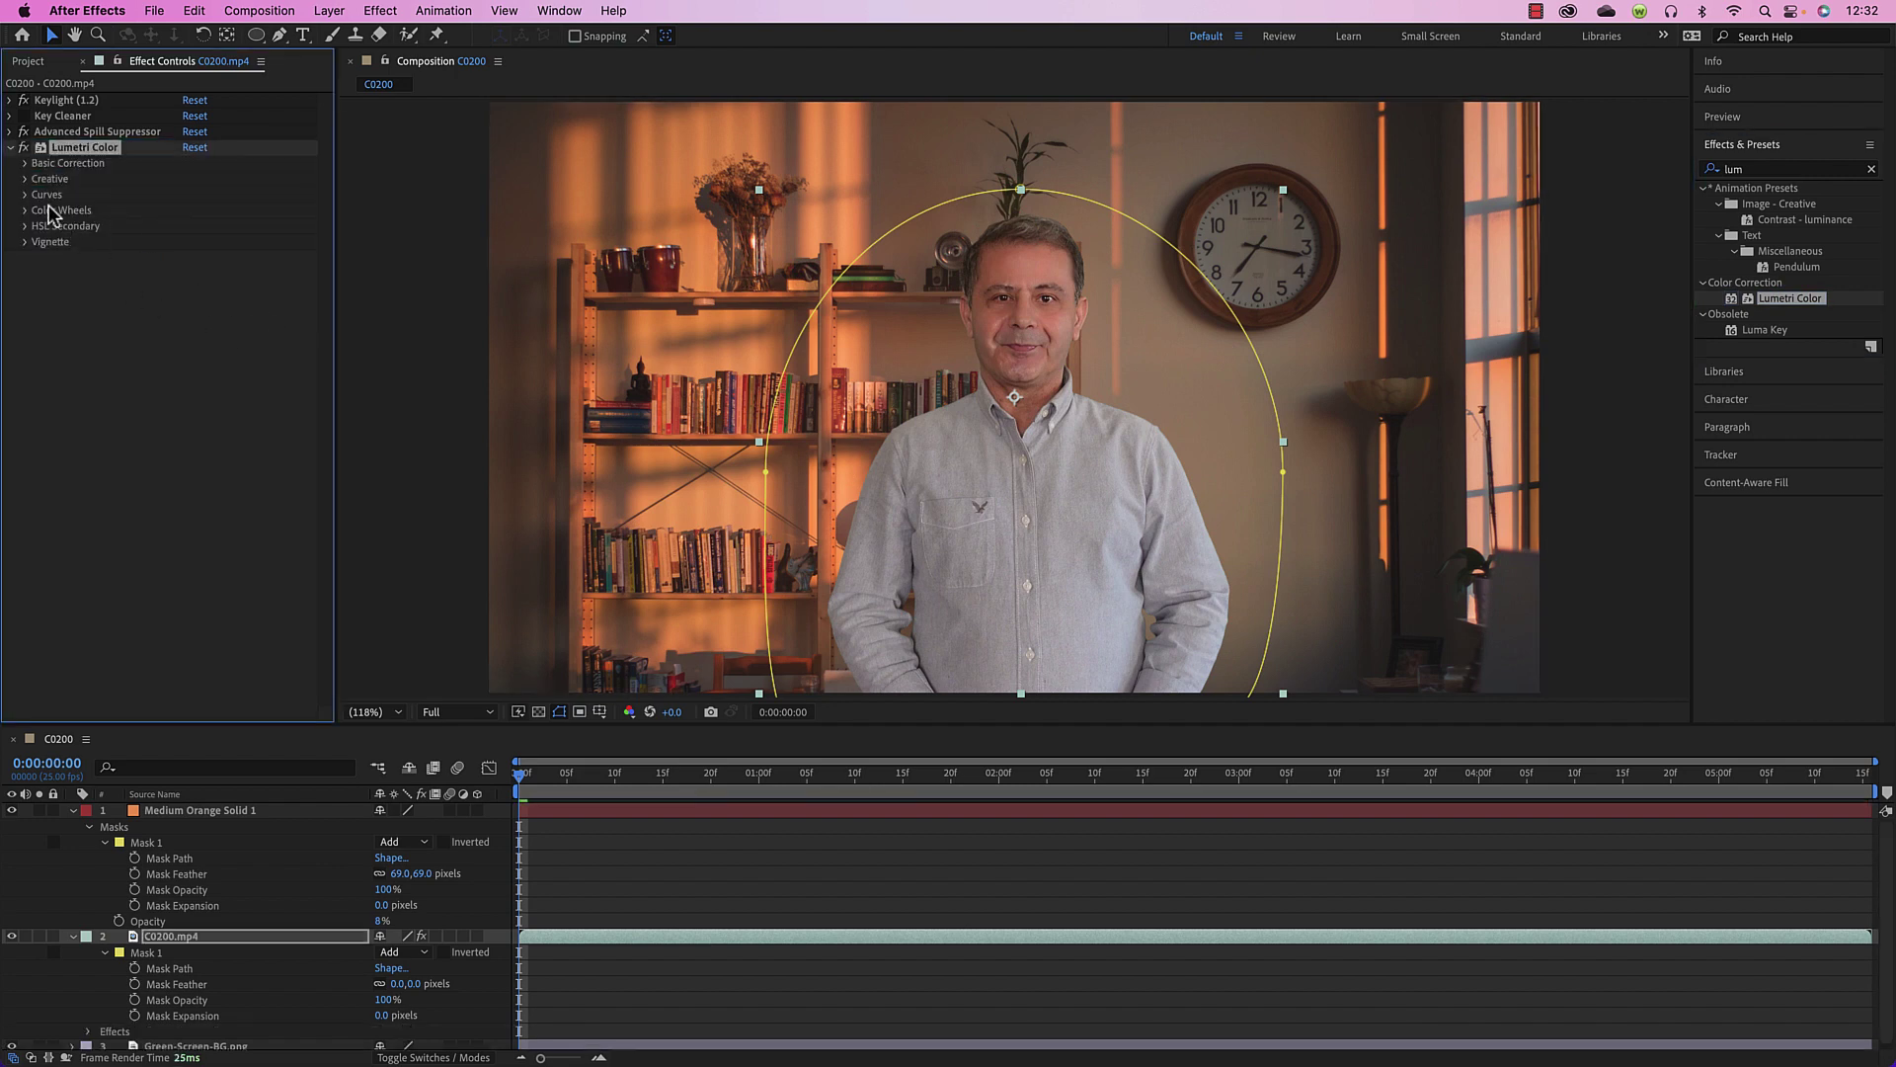
Apply Lumetri's Auto correction (Exposure -0.2, Shadows -20, Whites -2, Blacks -18) to the man
{"action": "left_click", "coordinate": [26, 164]}
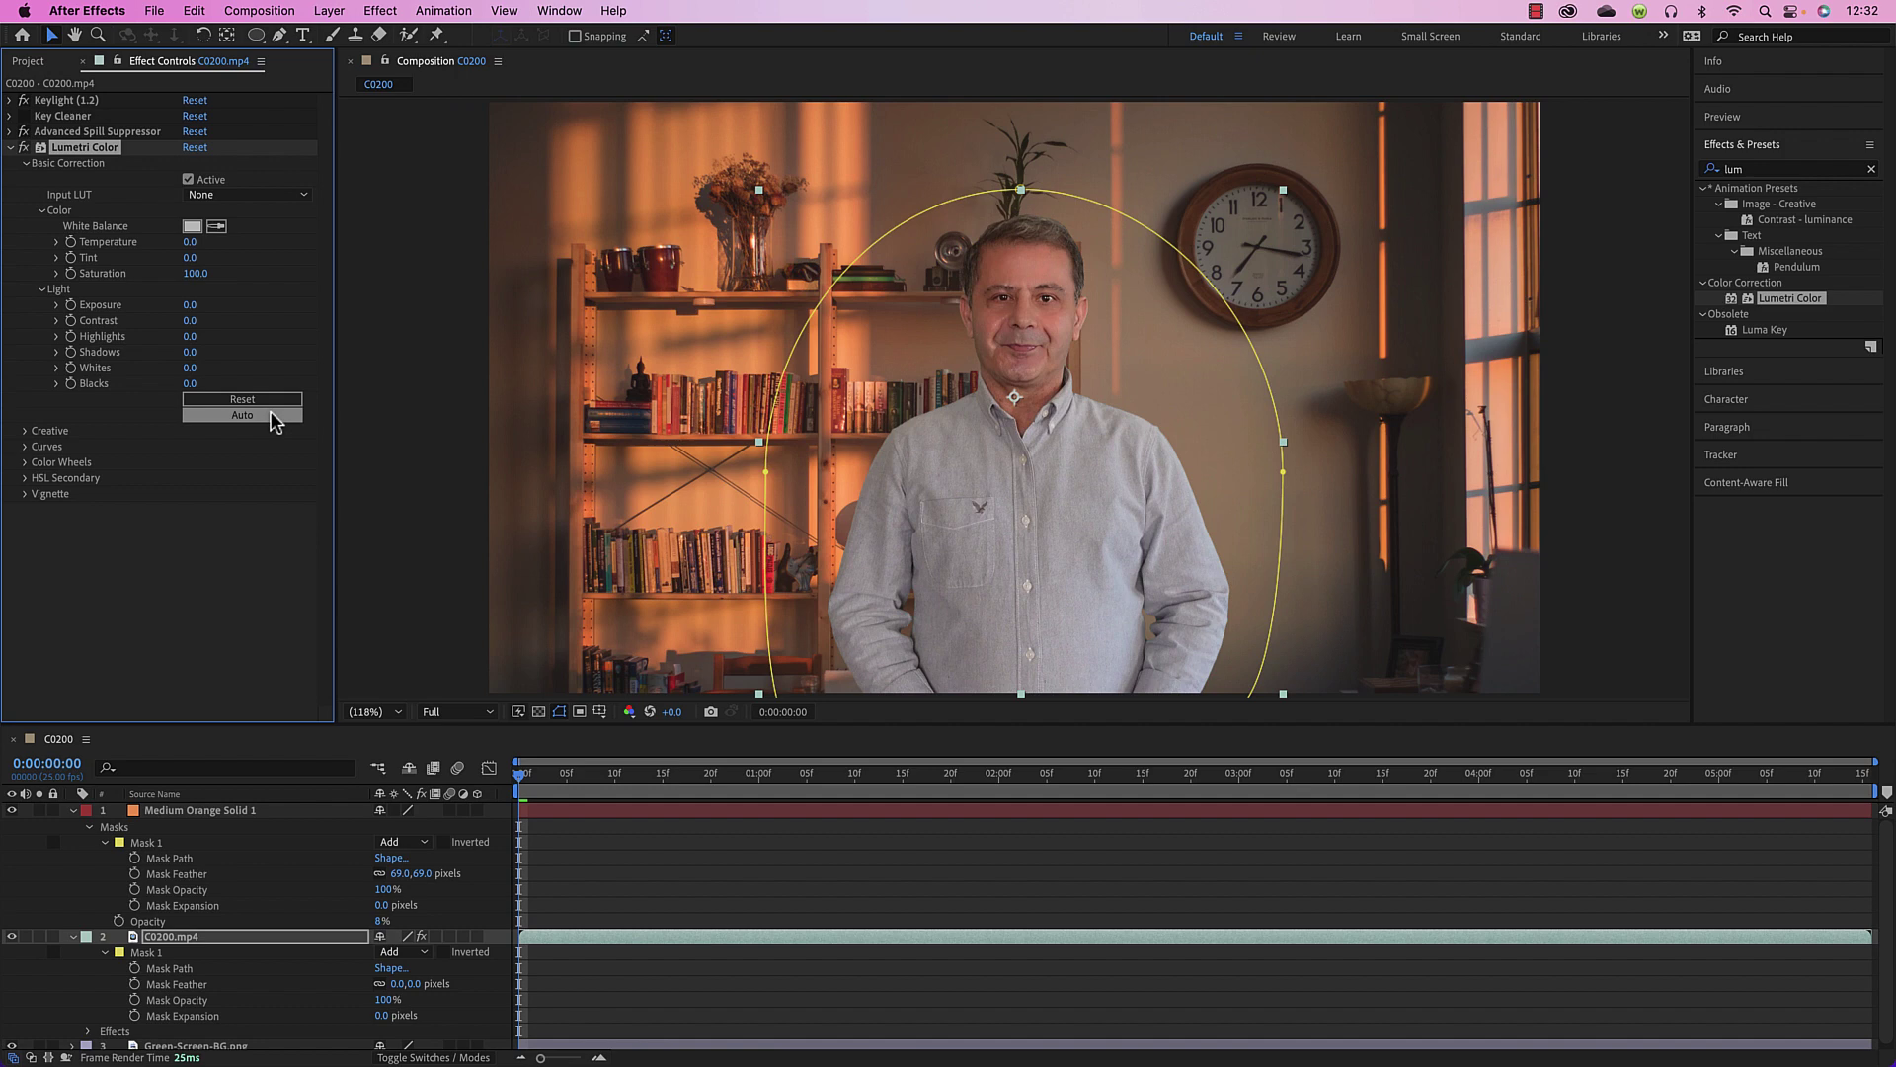
{"action": "left_click", "coordinate": [273, 416]}
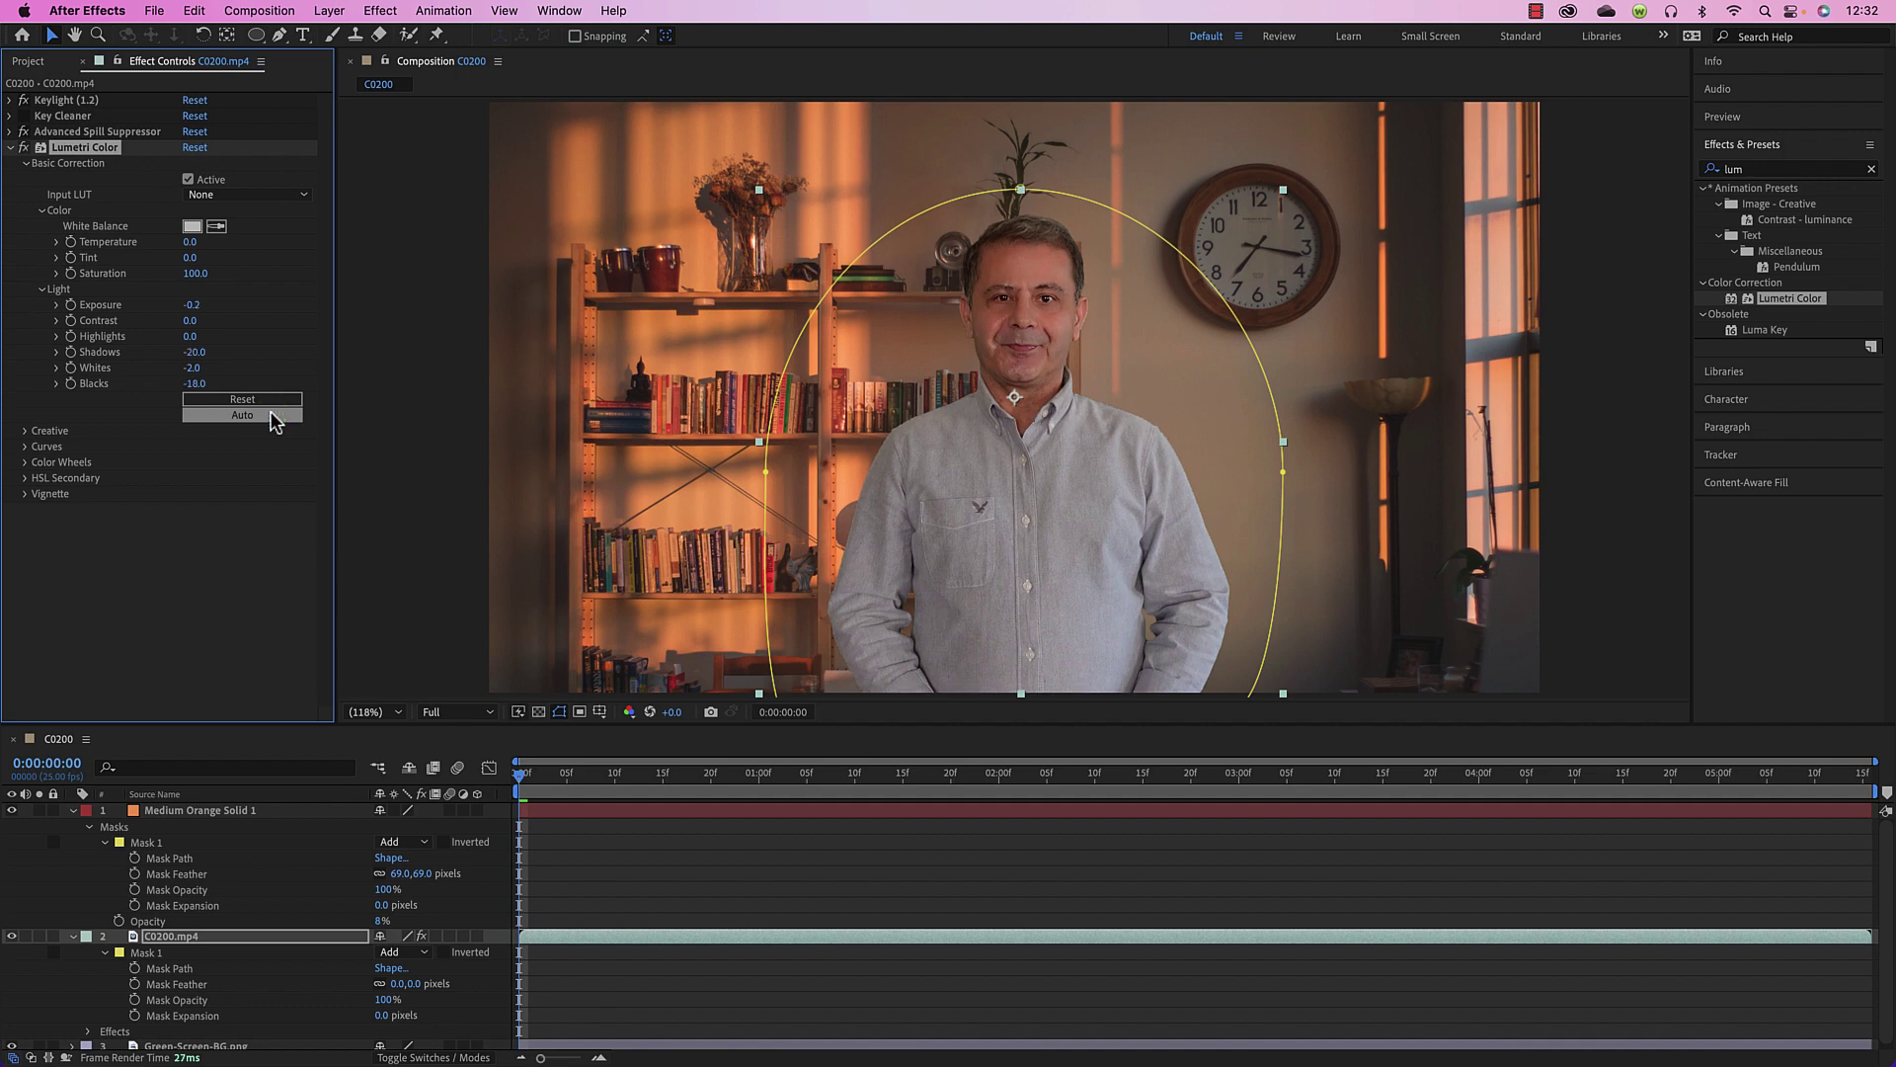
{"action": "left_click", "coordinate": [276, 408]}
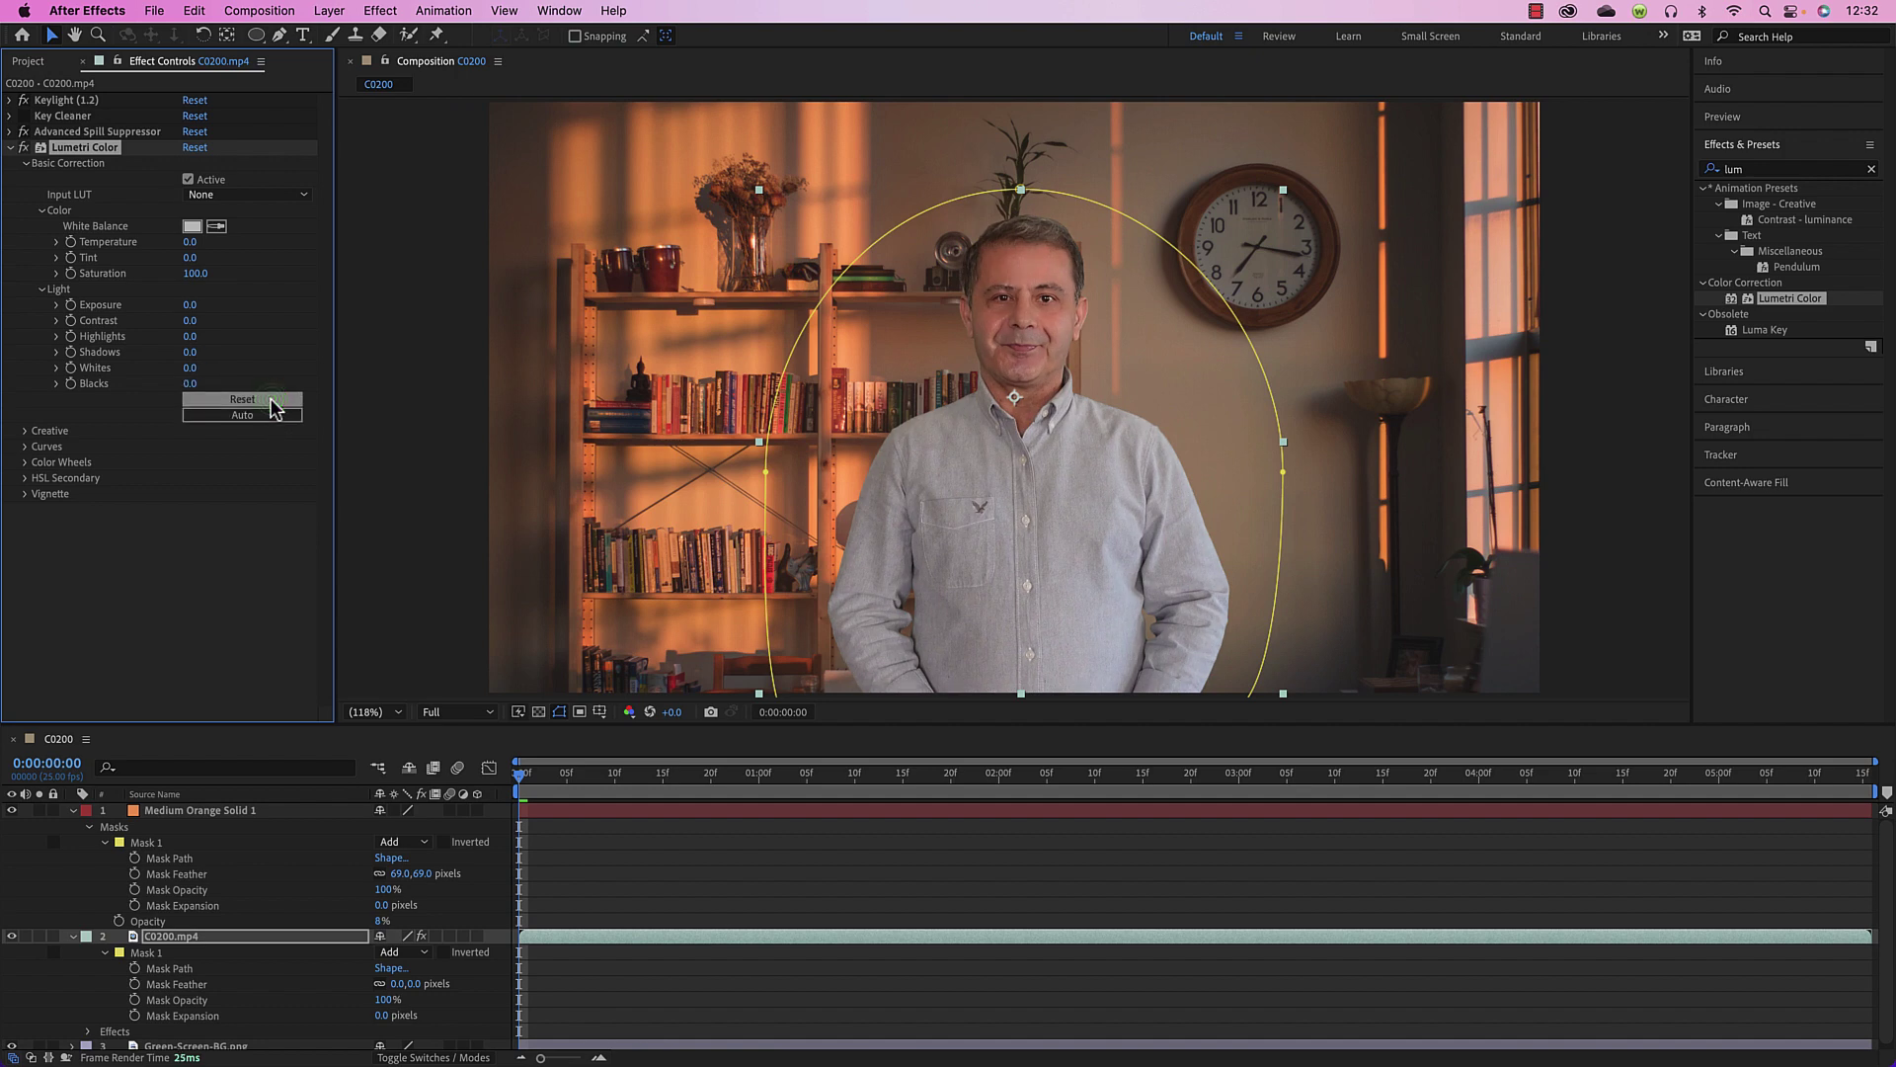
{"action": "left_click", "coordinate": [273, 416]}
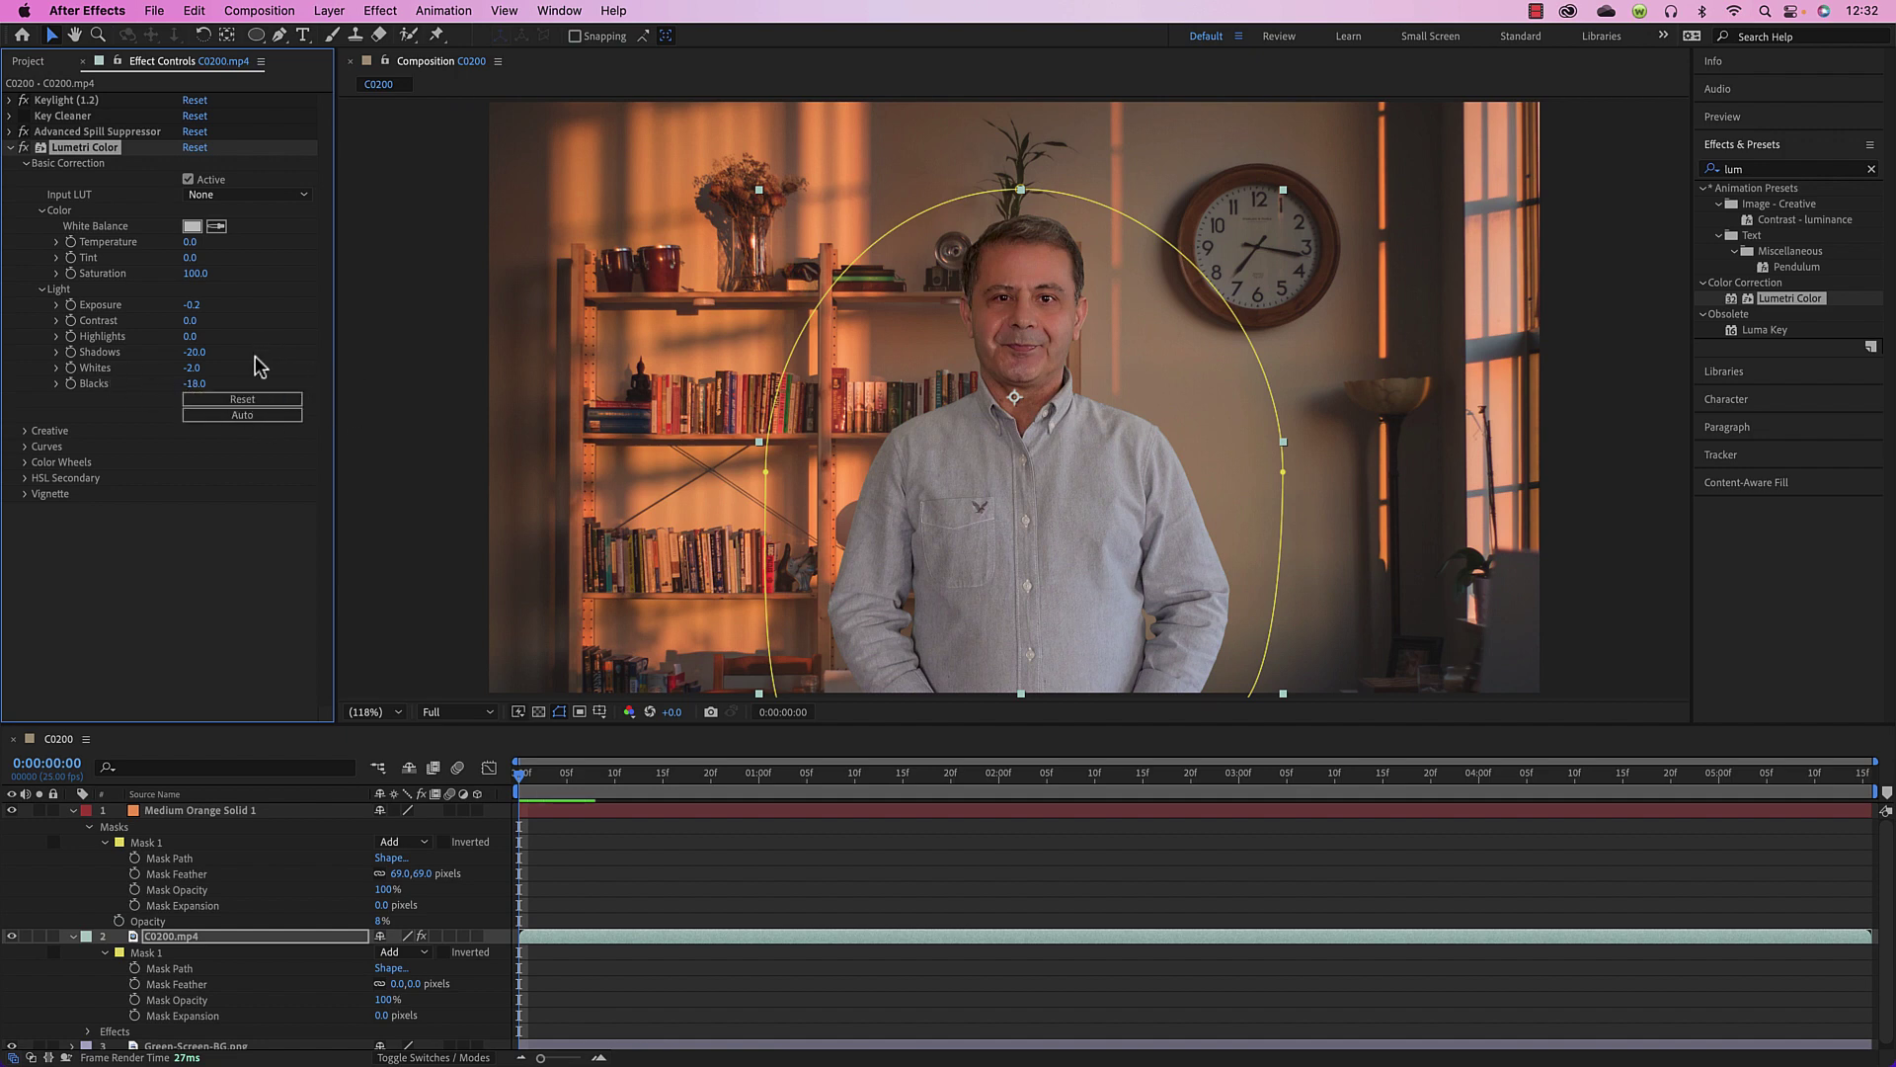
{"action": "left_click", "coordinate": [450, 383]}
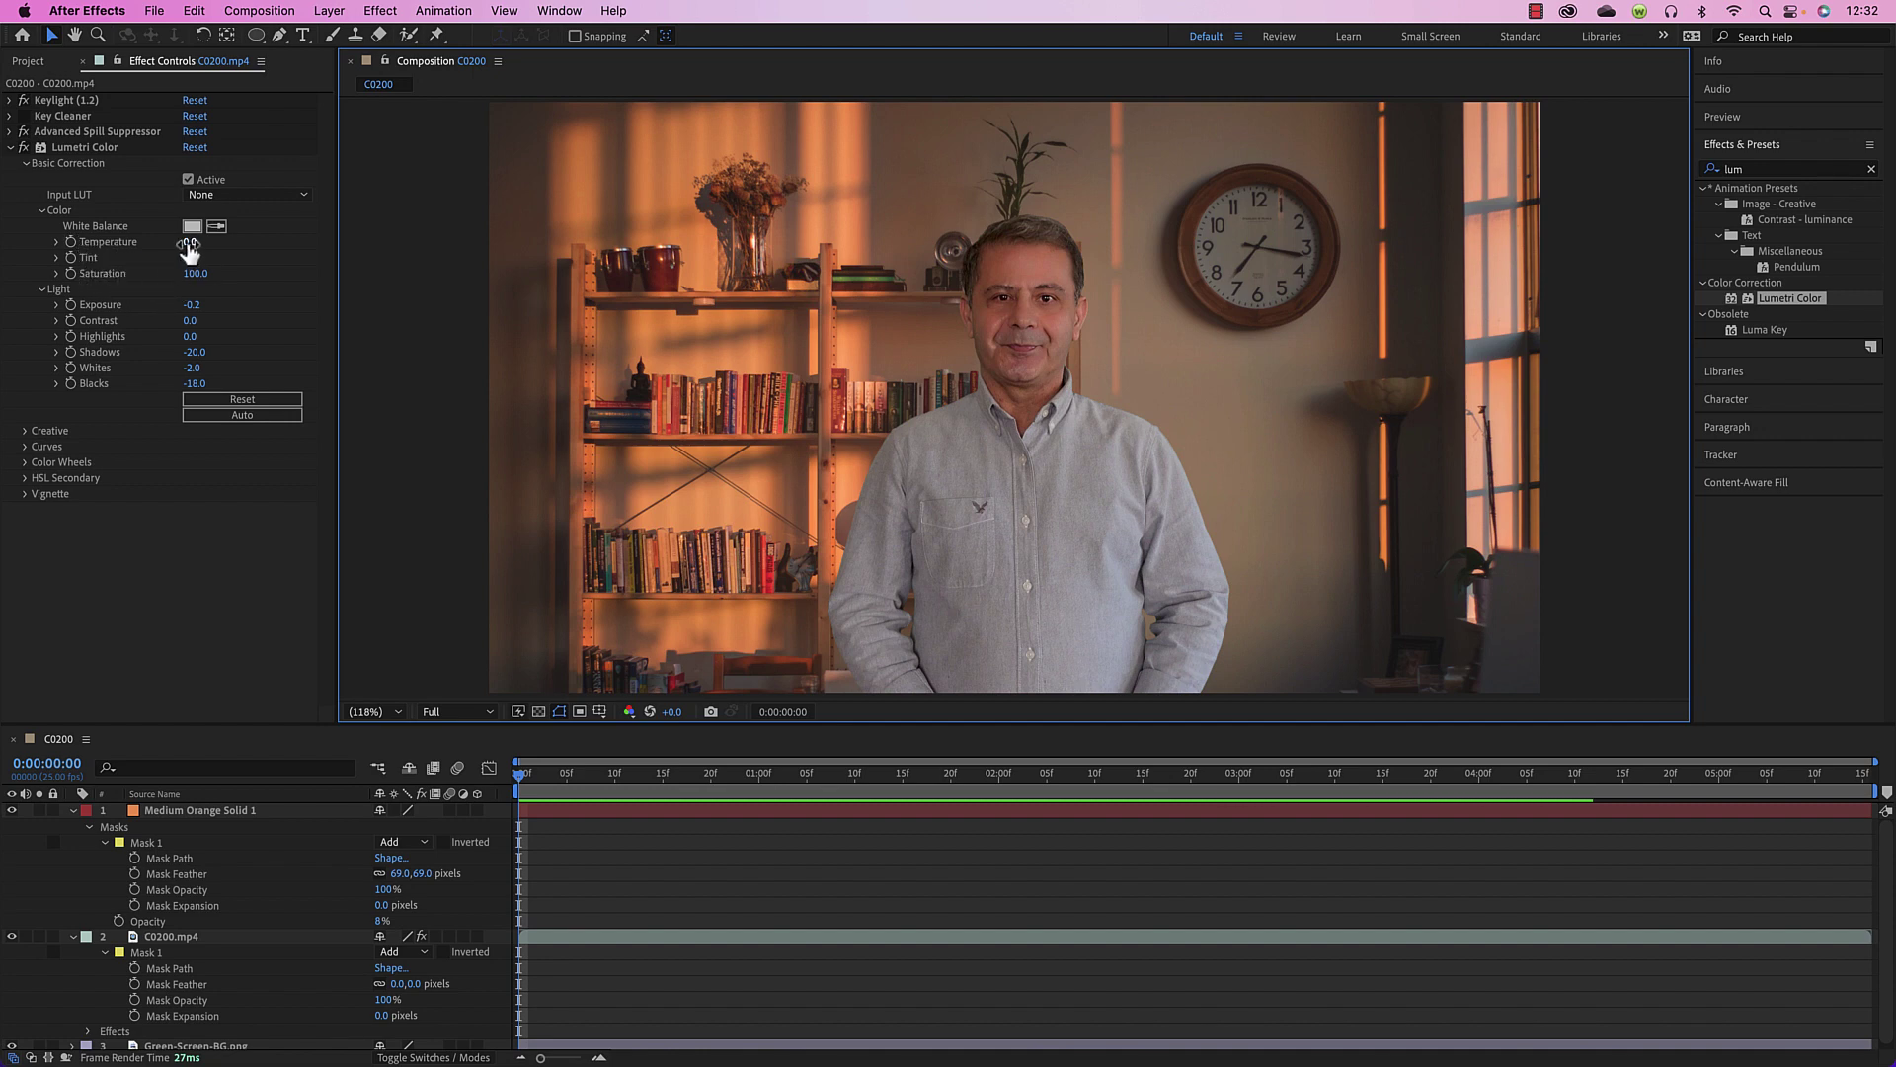
Raise the man's Temperature to match the orange room, soloing his layer to check
{"action": "left_click_drag", "start_coordinate": [188, 244], "coordinate": [224, 246]}
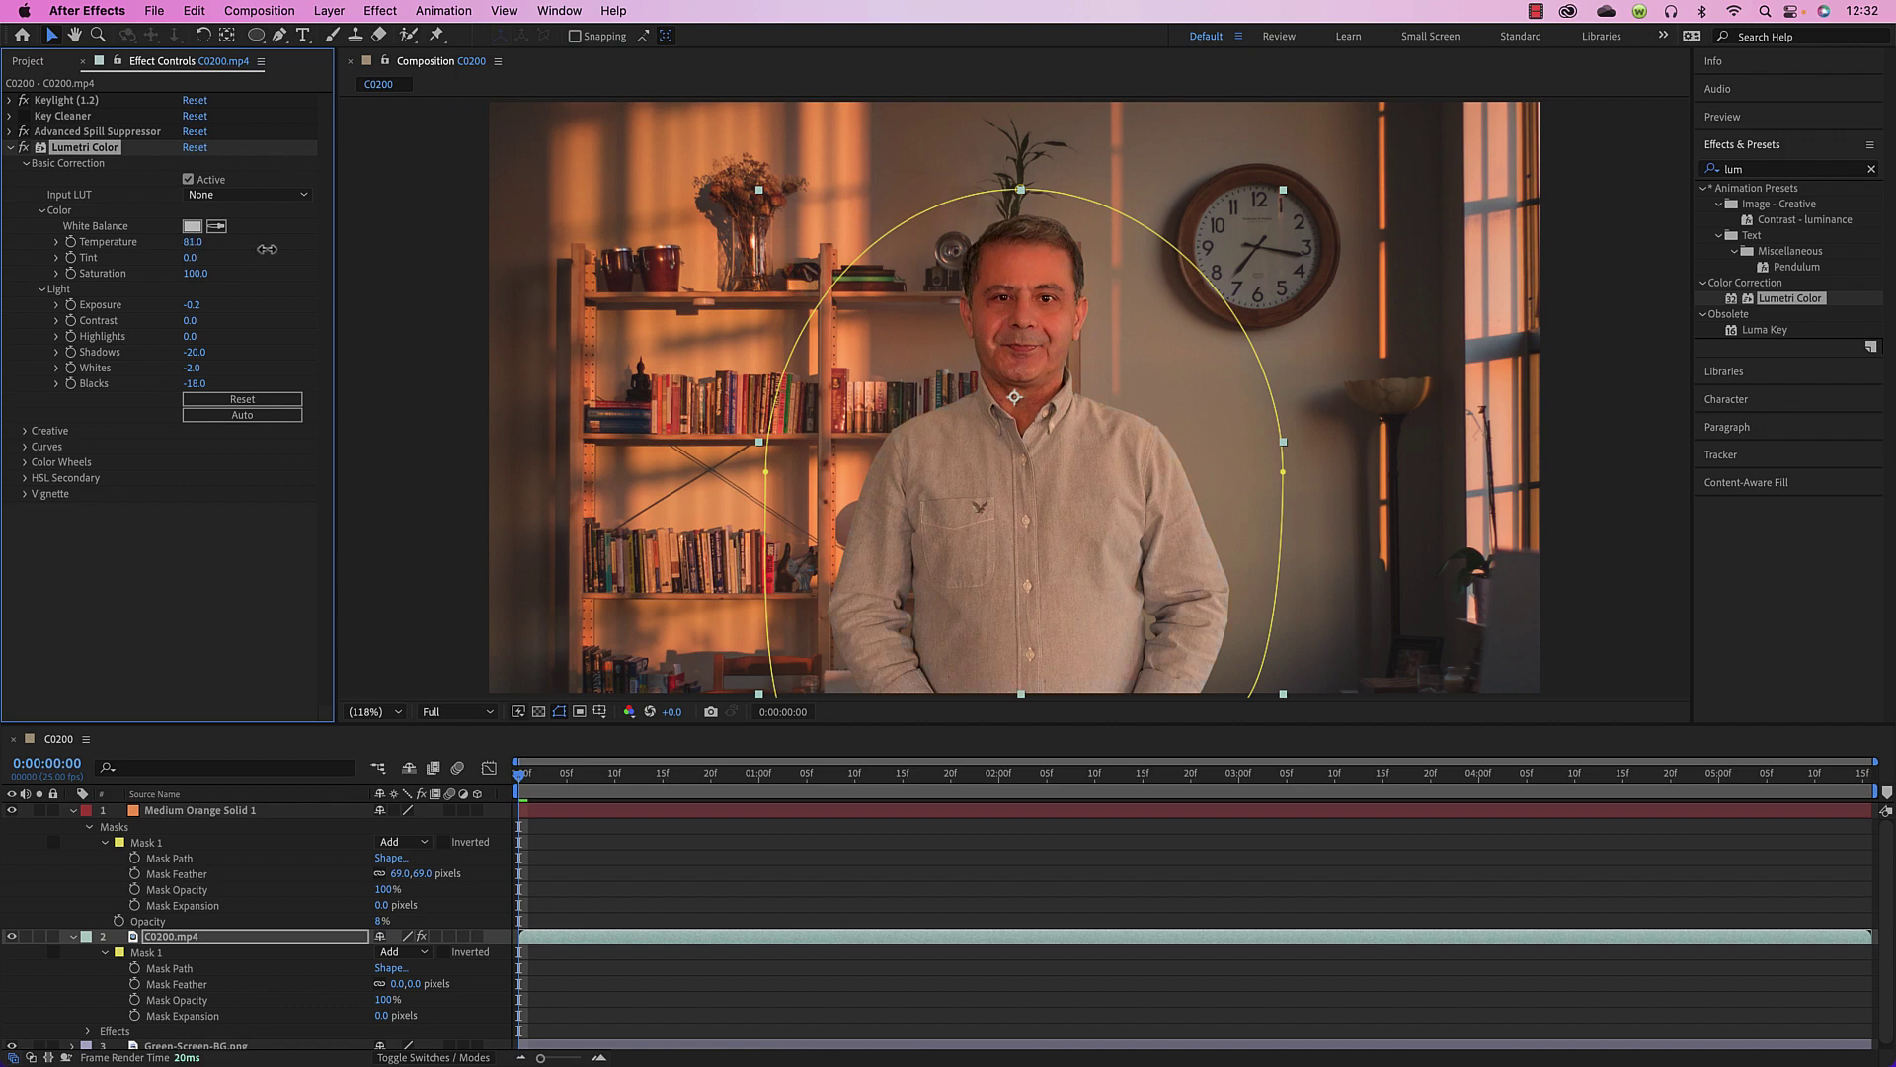
{"action": "left_click_drag", "start_coordinate": [269, 249], "coordinate": [237, 250]}
{"action": "left_click", "coordinate": [701, 845]}
{"action": "left_click", "coordinate": [445, 579]}
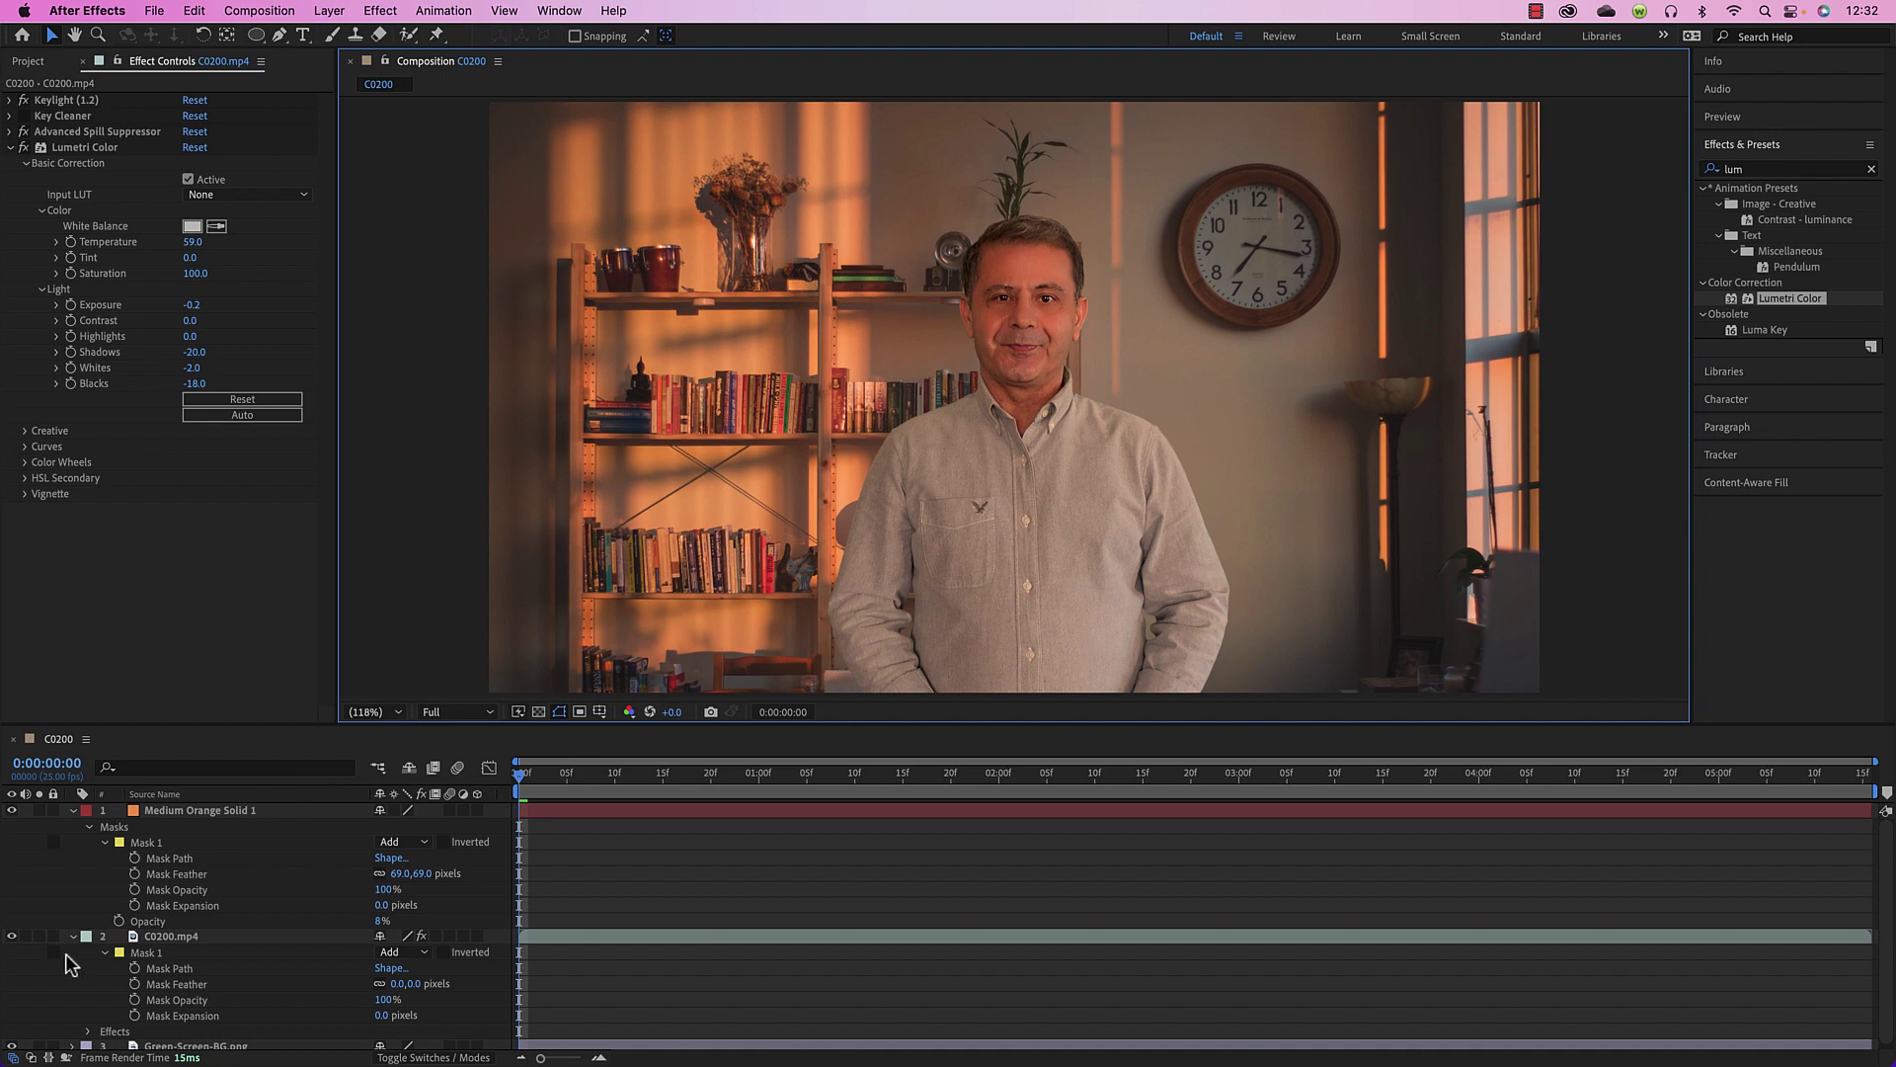
{"action": "left_click", "coordinate": [38, 935]}
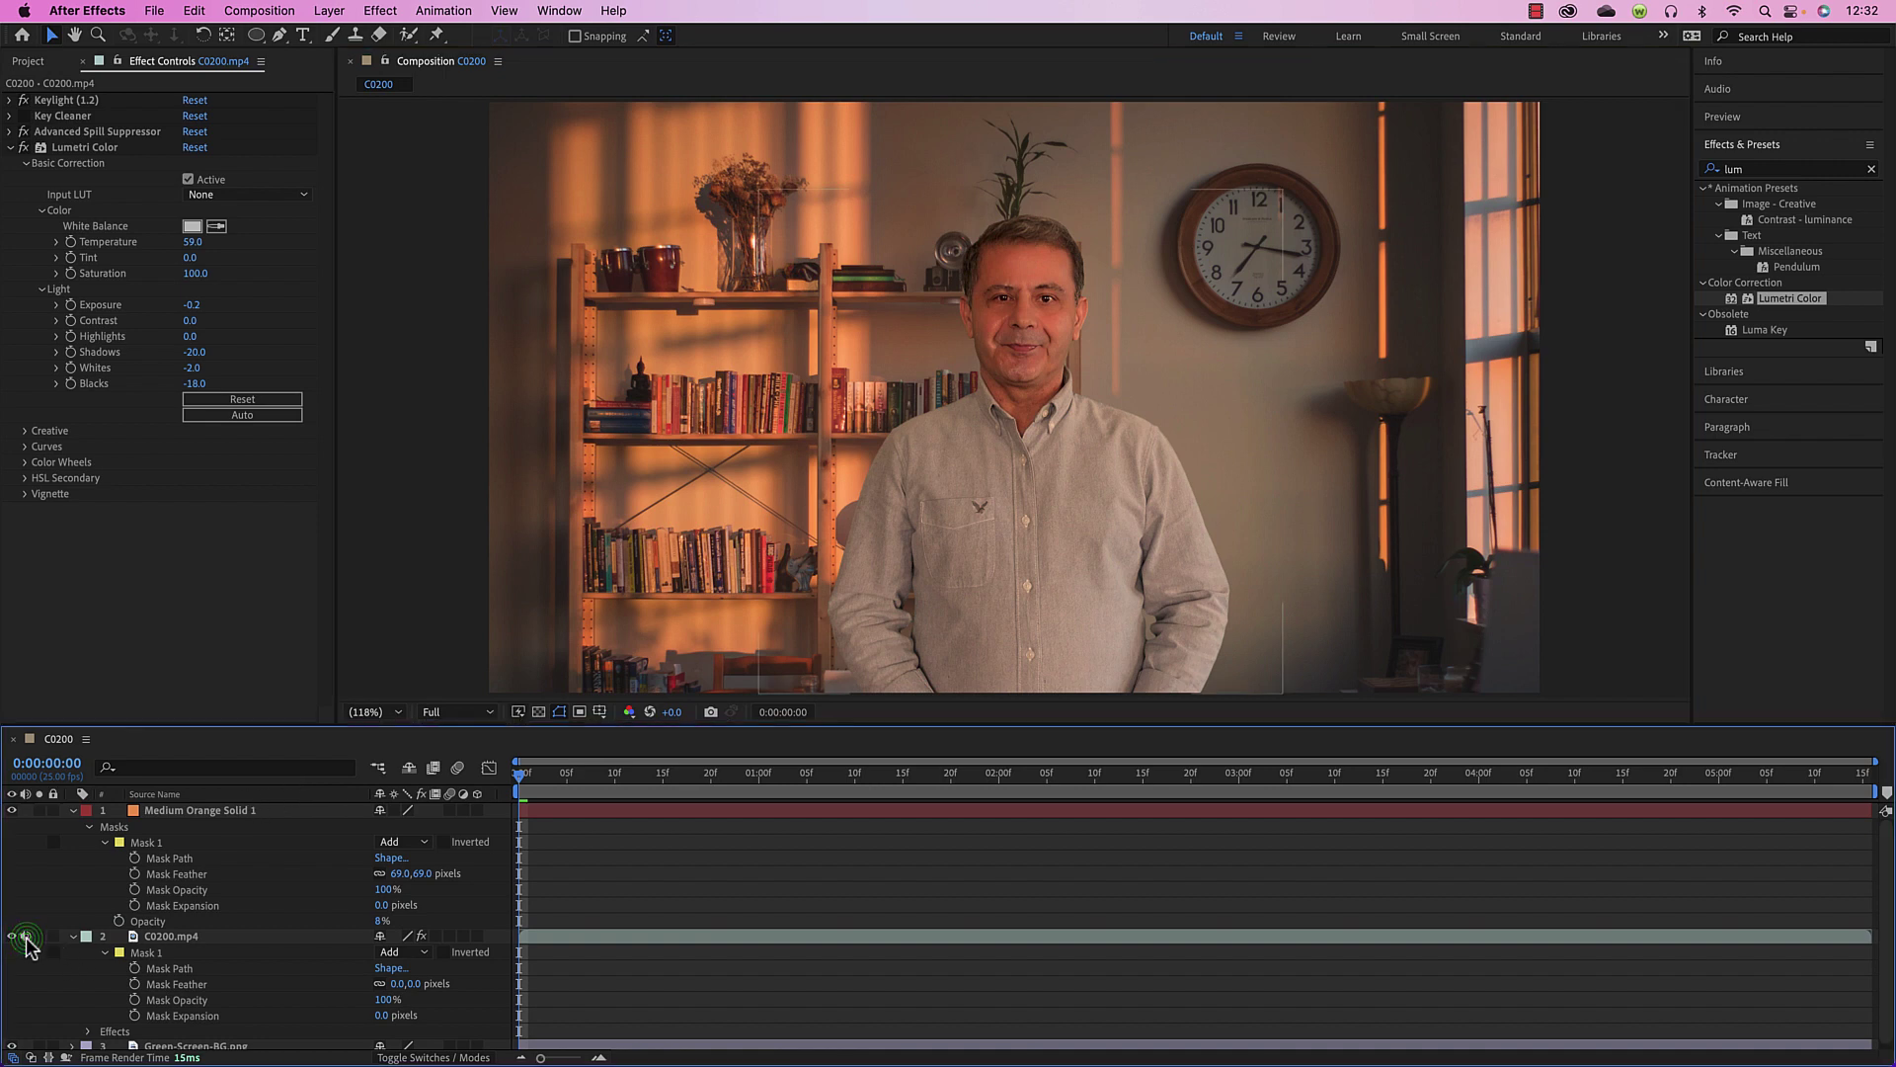
{"action": "left_click", "coordinate": [577, 781]}
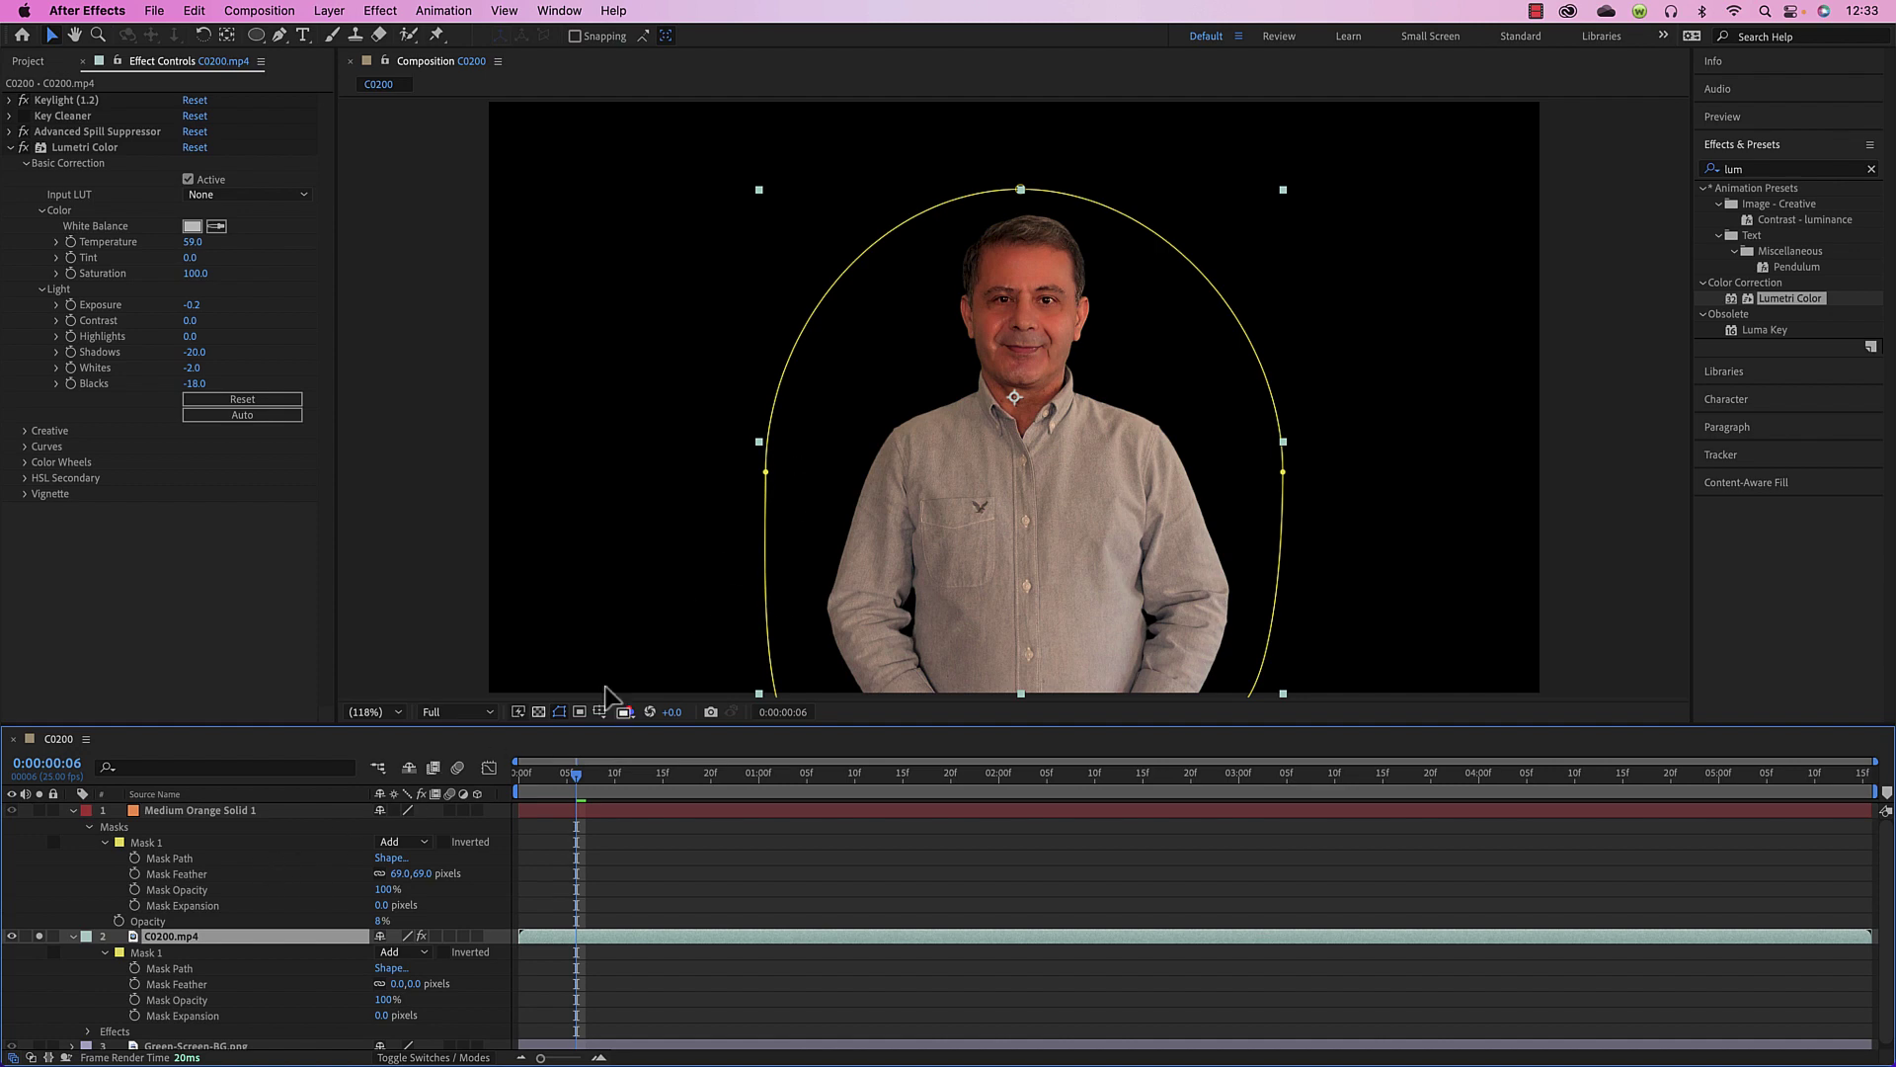
{"action": "left_click", "coordinate": [38, 935]}
{"action": "left_click", "coordinate": [632, 884]}
{"action": "left_click", "coordinate": [692, 772]}
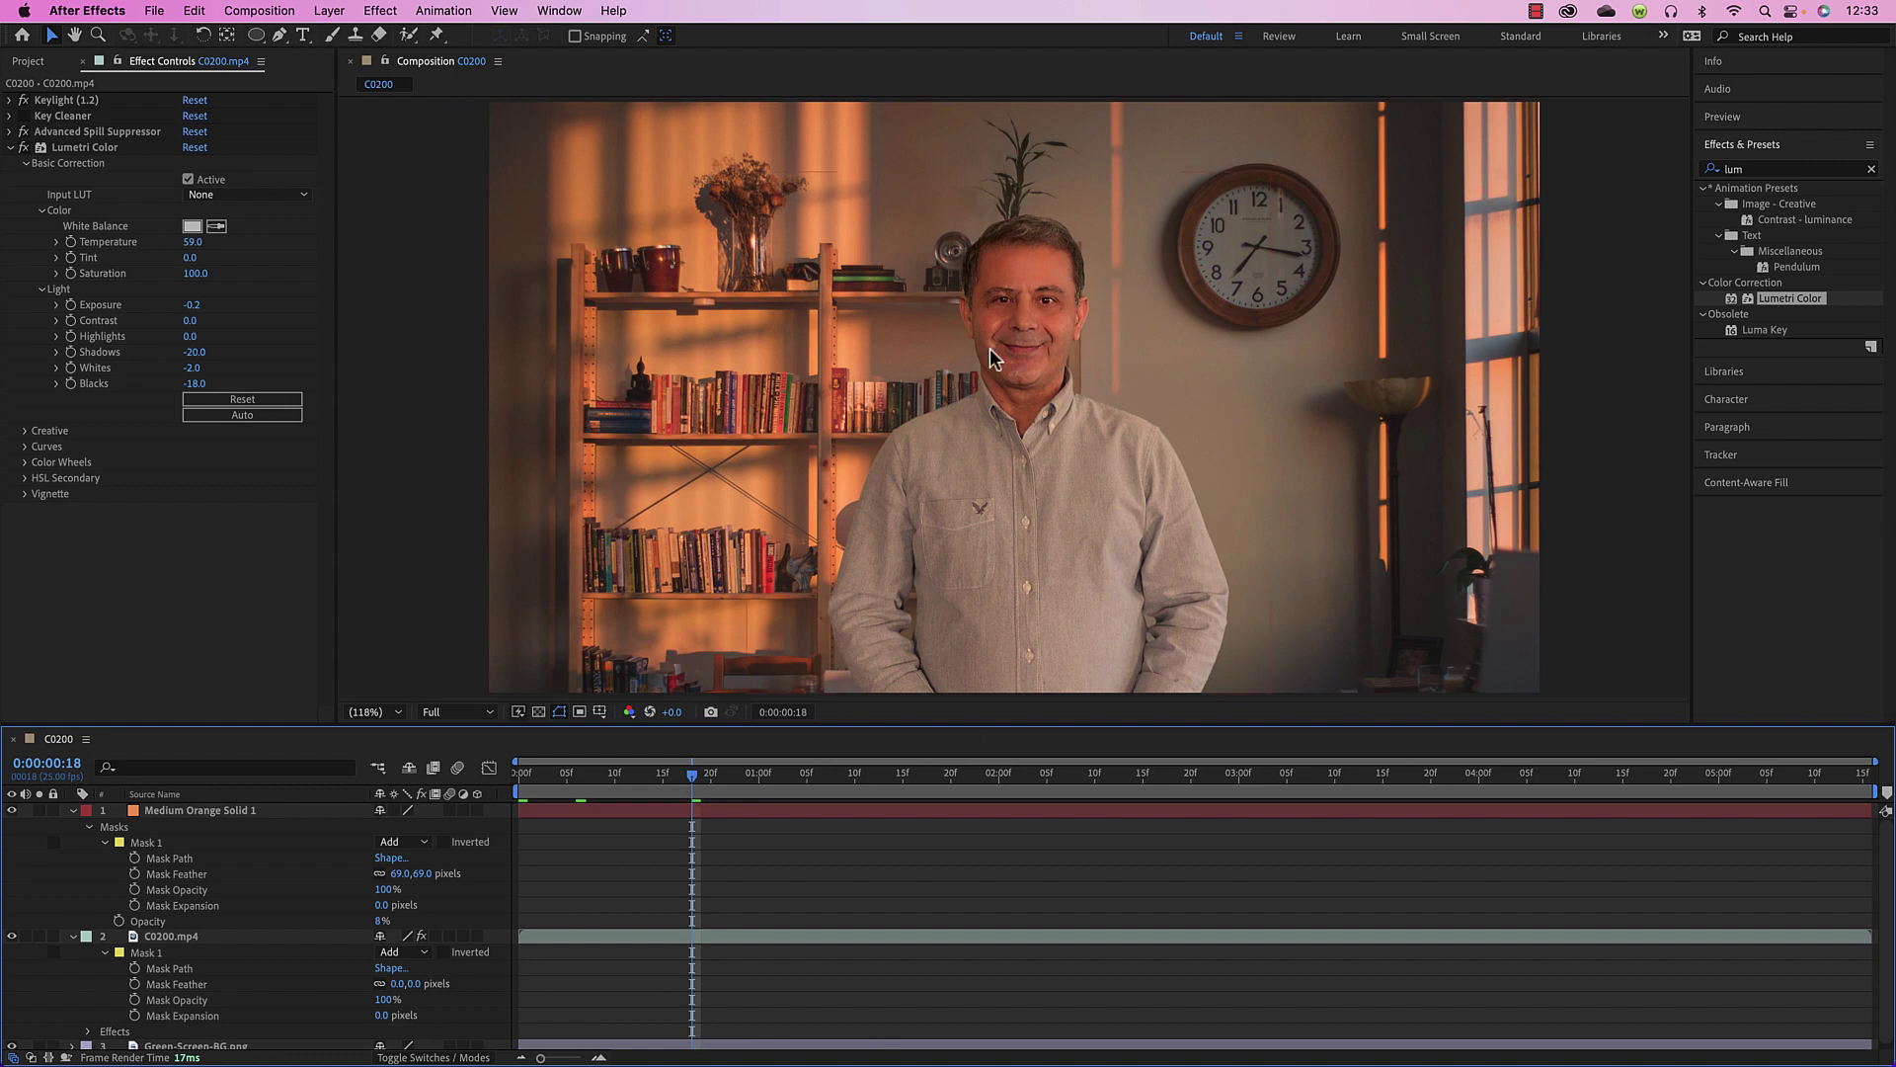
{"action": "left_click", "coordinate": [191, 242]}
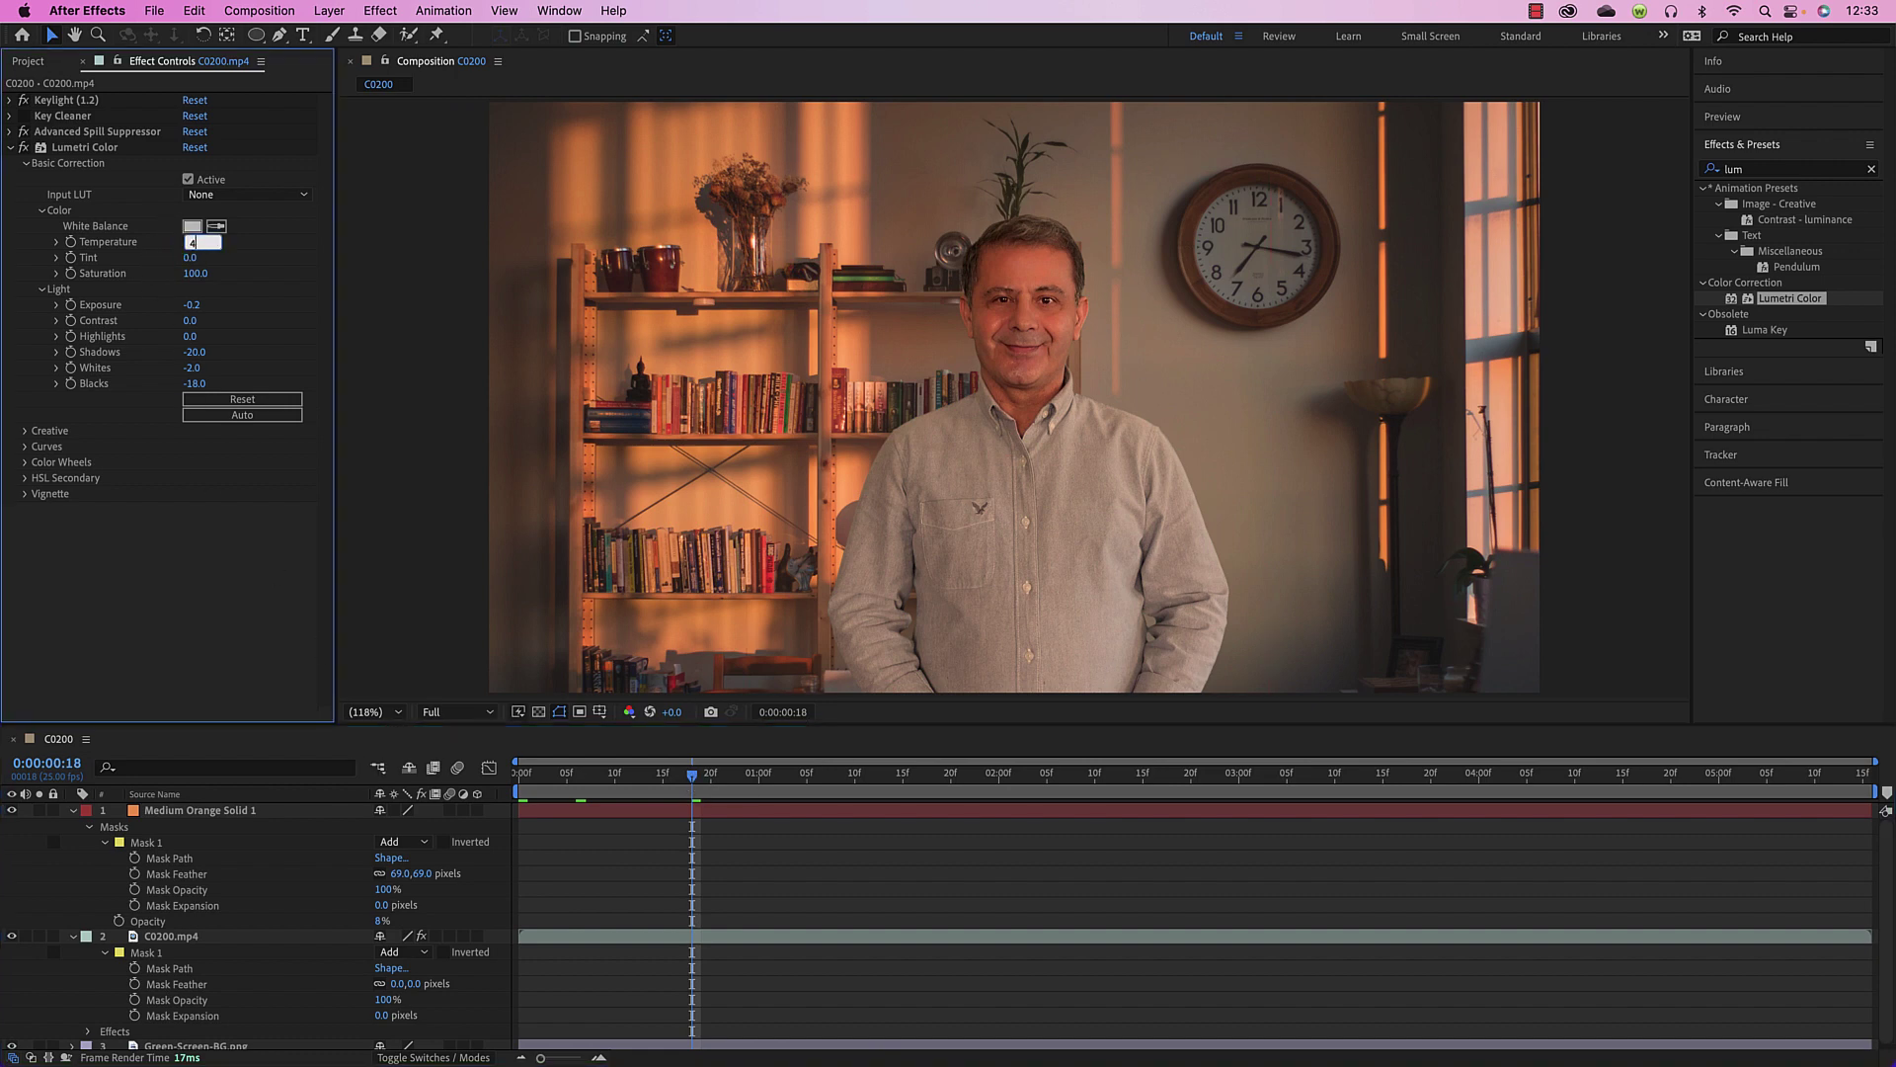
Set the man's Temperature to 40 and search Effects & Presets for 'blur'
{"action": "type", "text": "40"}
{"action": "key", "text": "Return"}
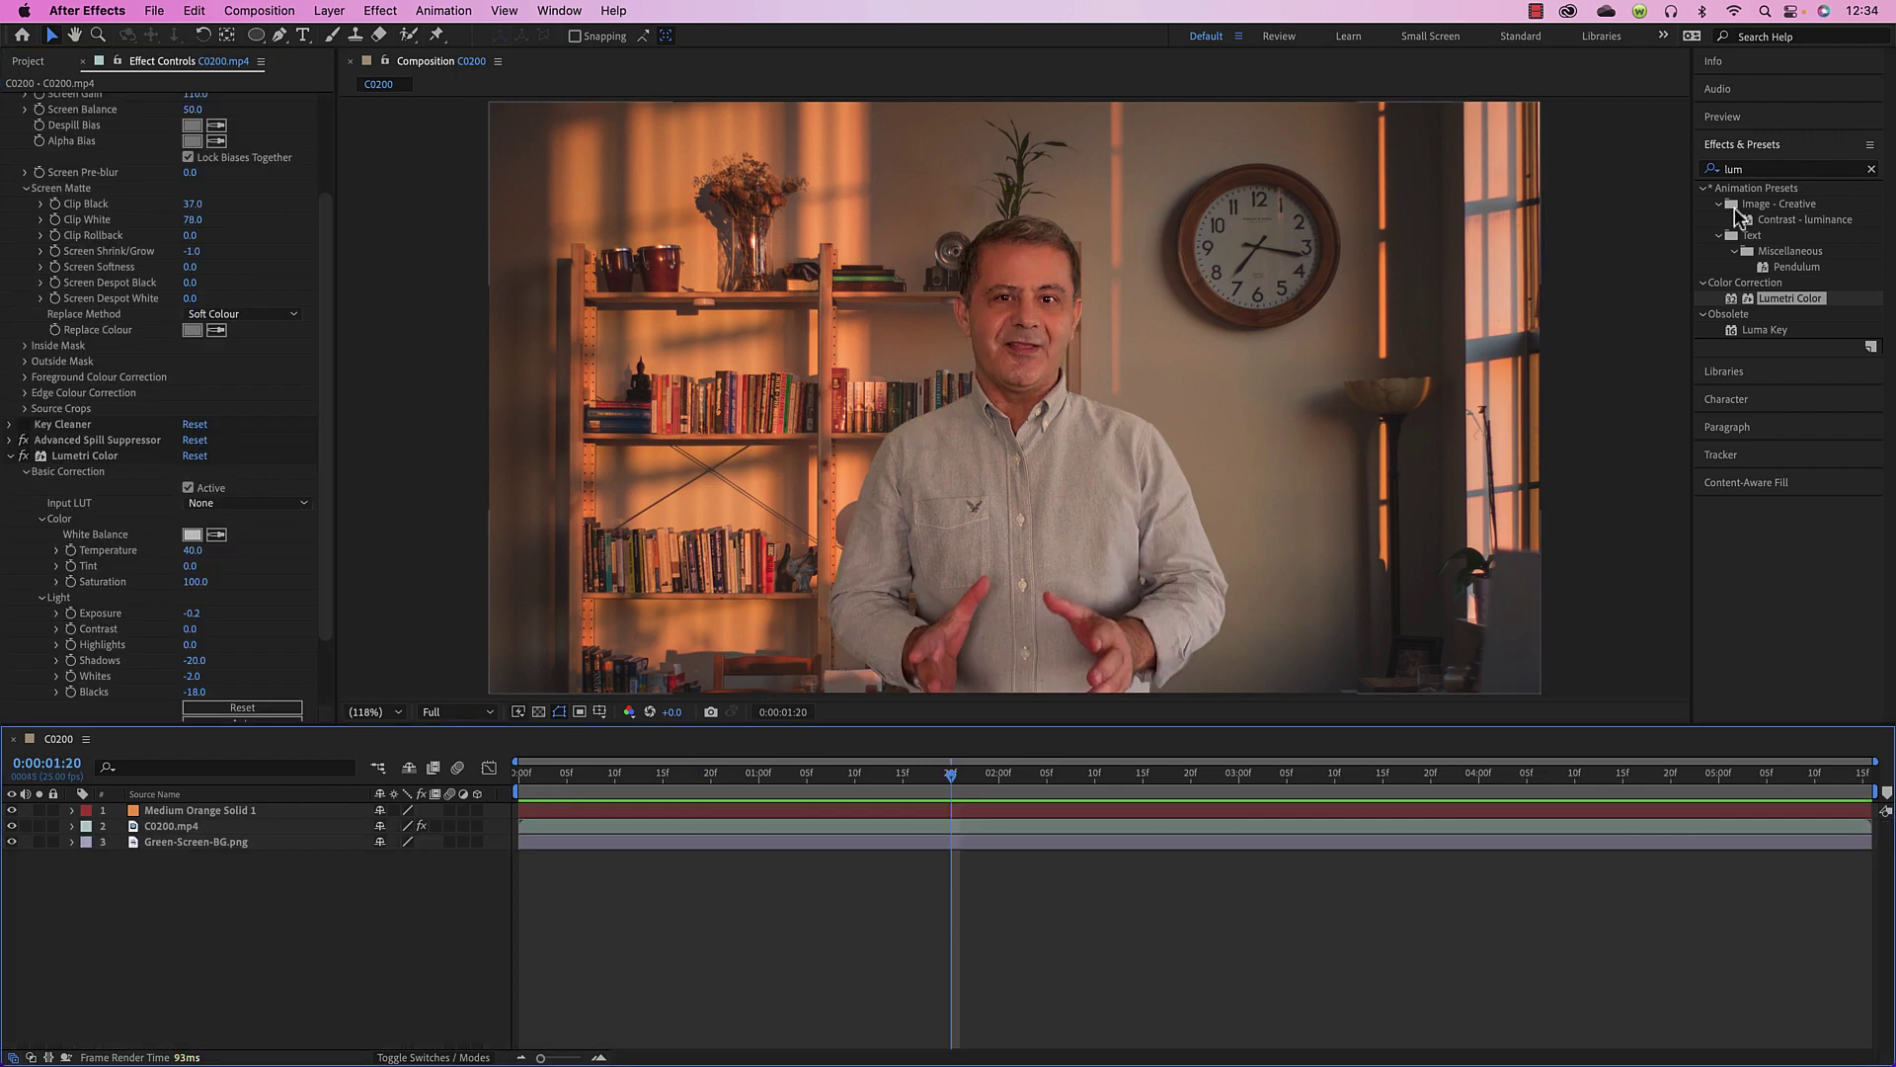
{"action": "left_click", "coordinate": [1731, 170]}
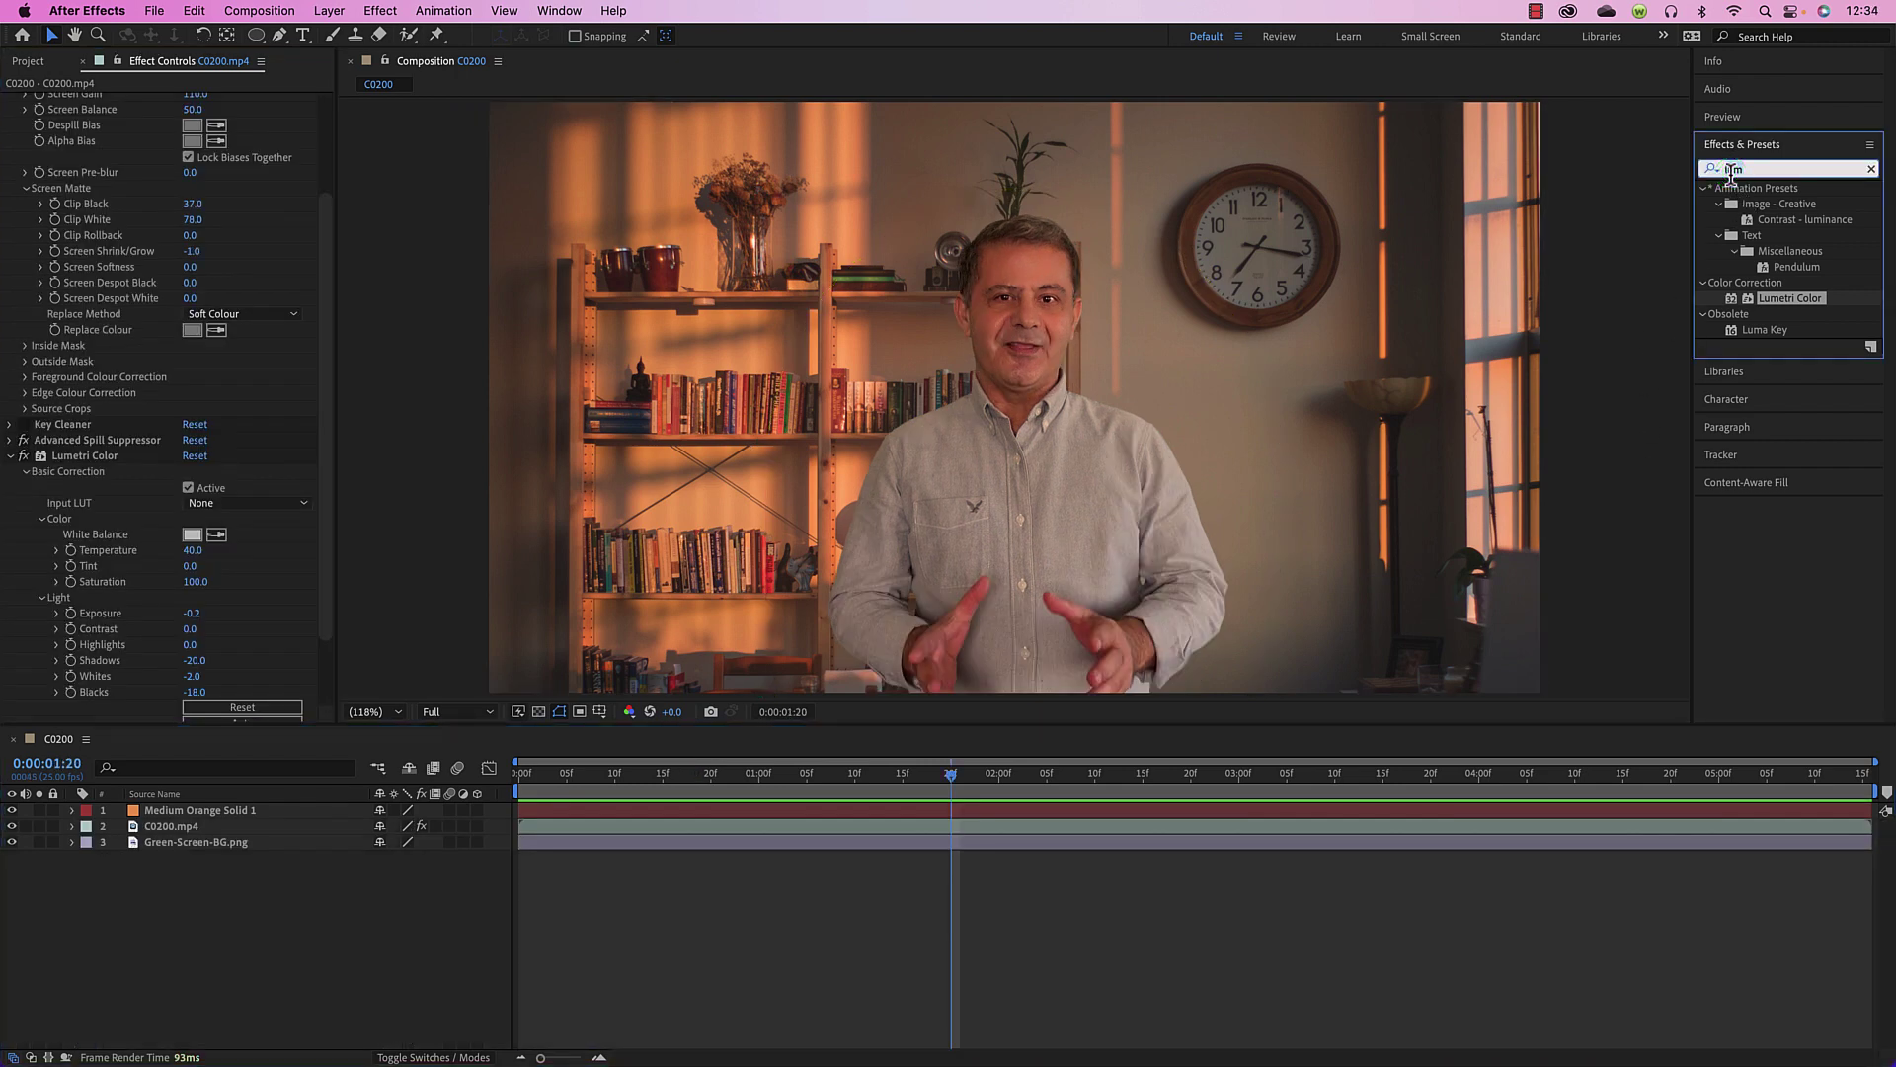
{"action": "double_click", "coordinate": [1731, 169]}
{"action": "type", "text": "blur"}
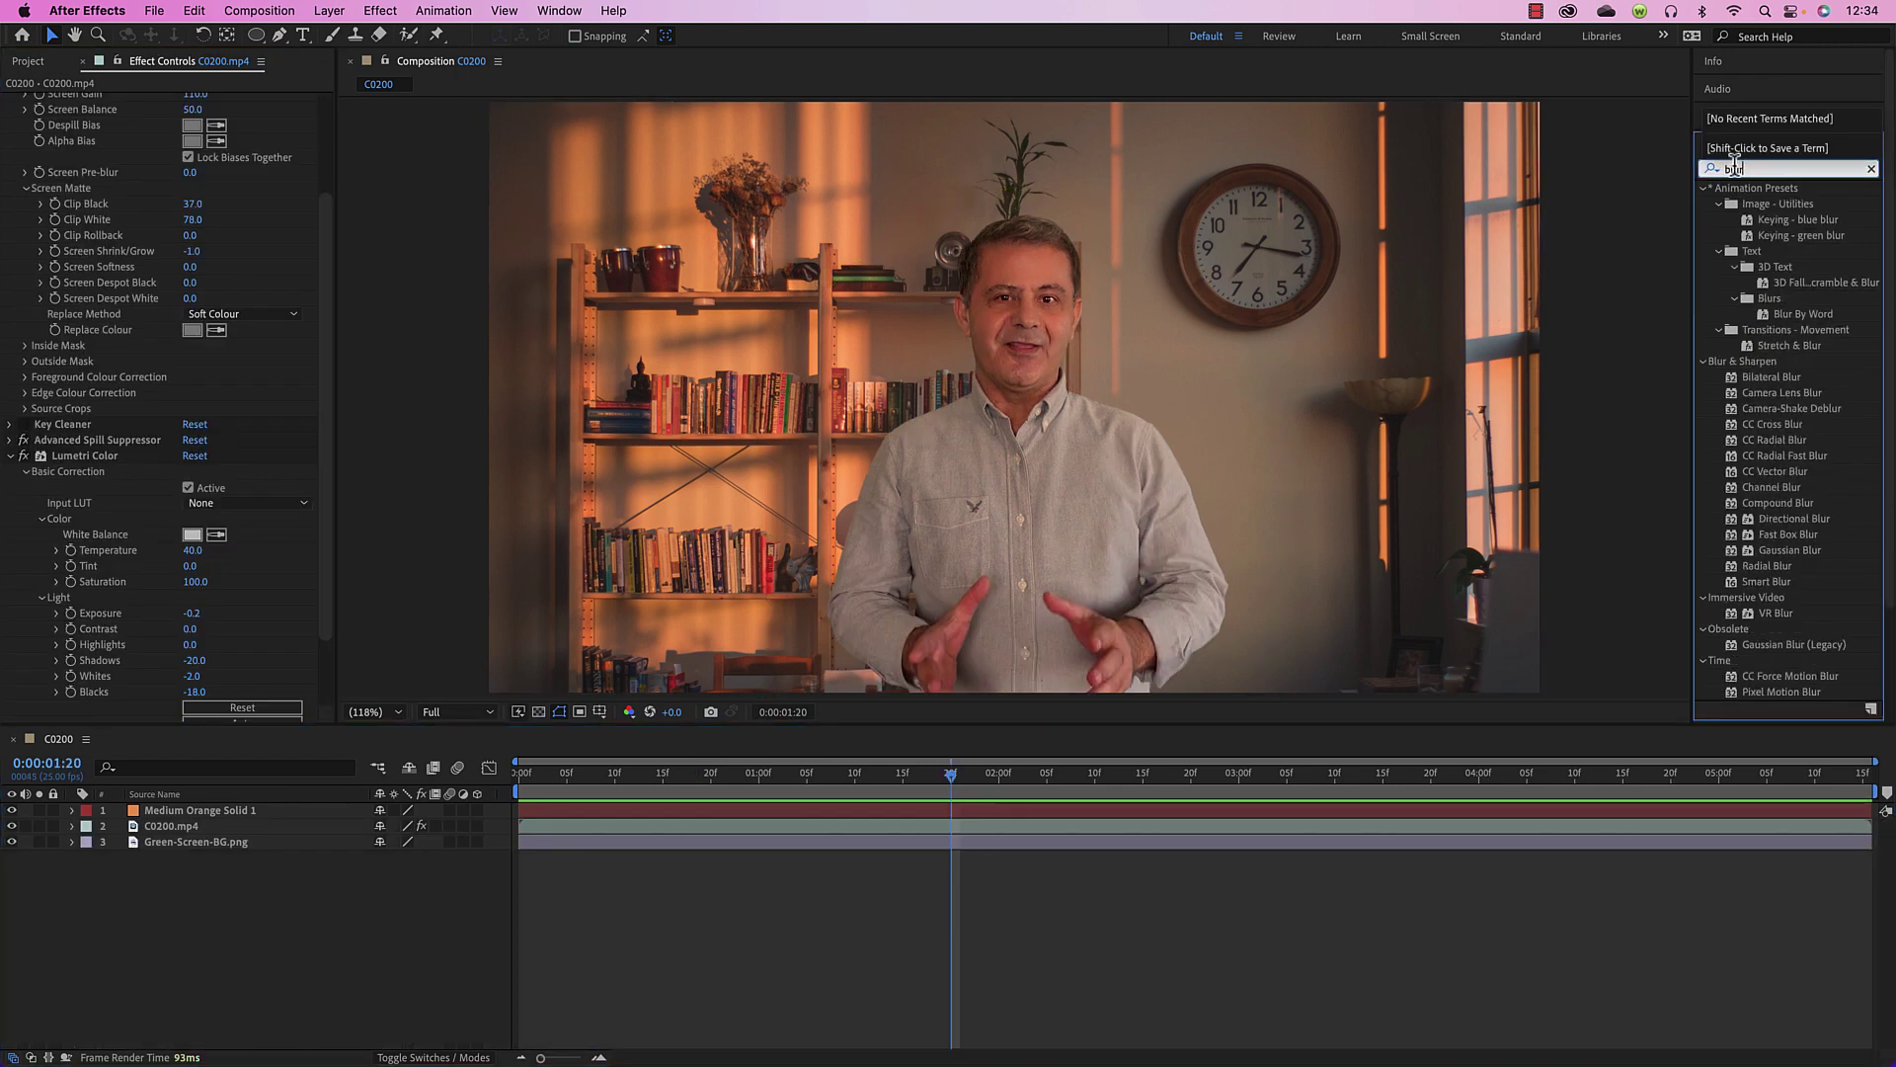
Apply Gaussian Blur to Green-Screen-BG.png and raise its Blurriness to about 29.1
{"action": "left_click", "coordinate": [1785, 548]}
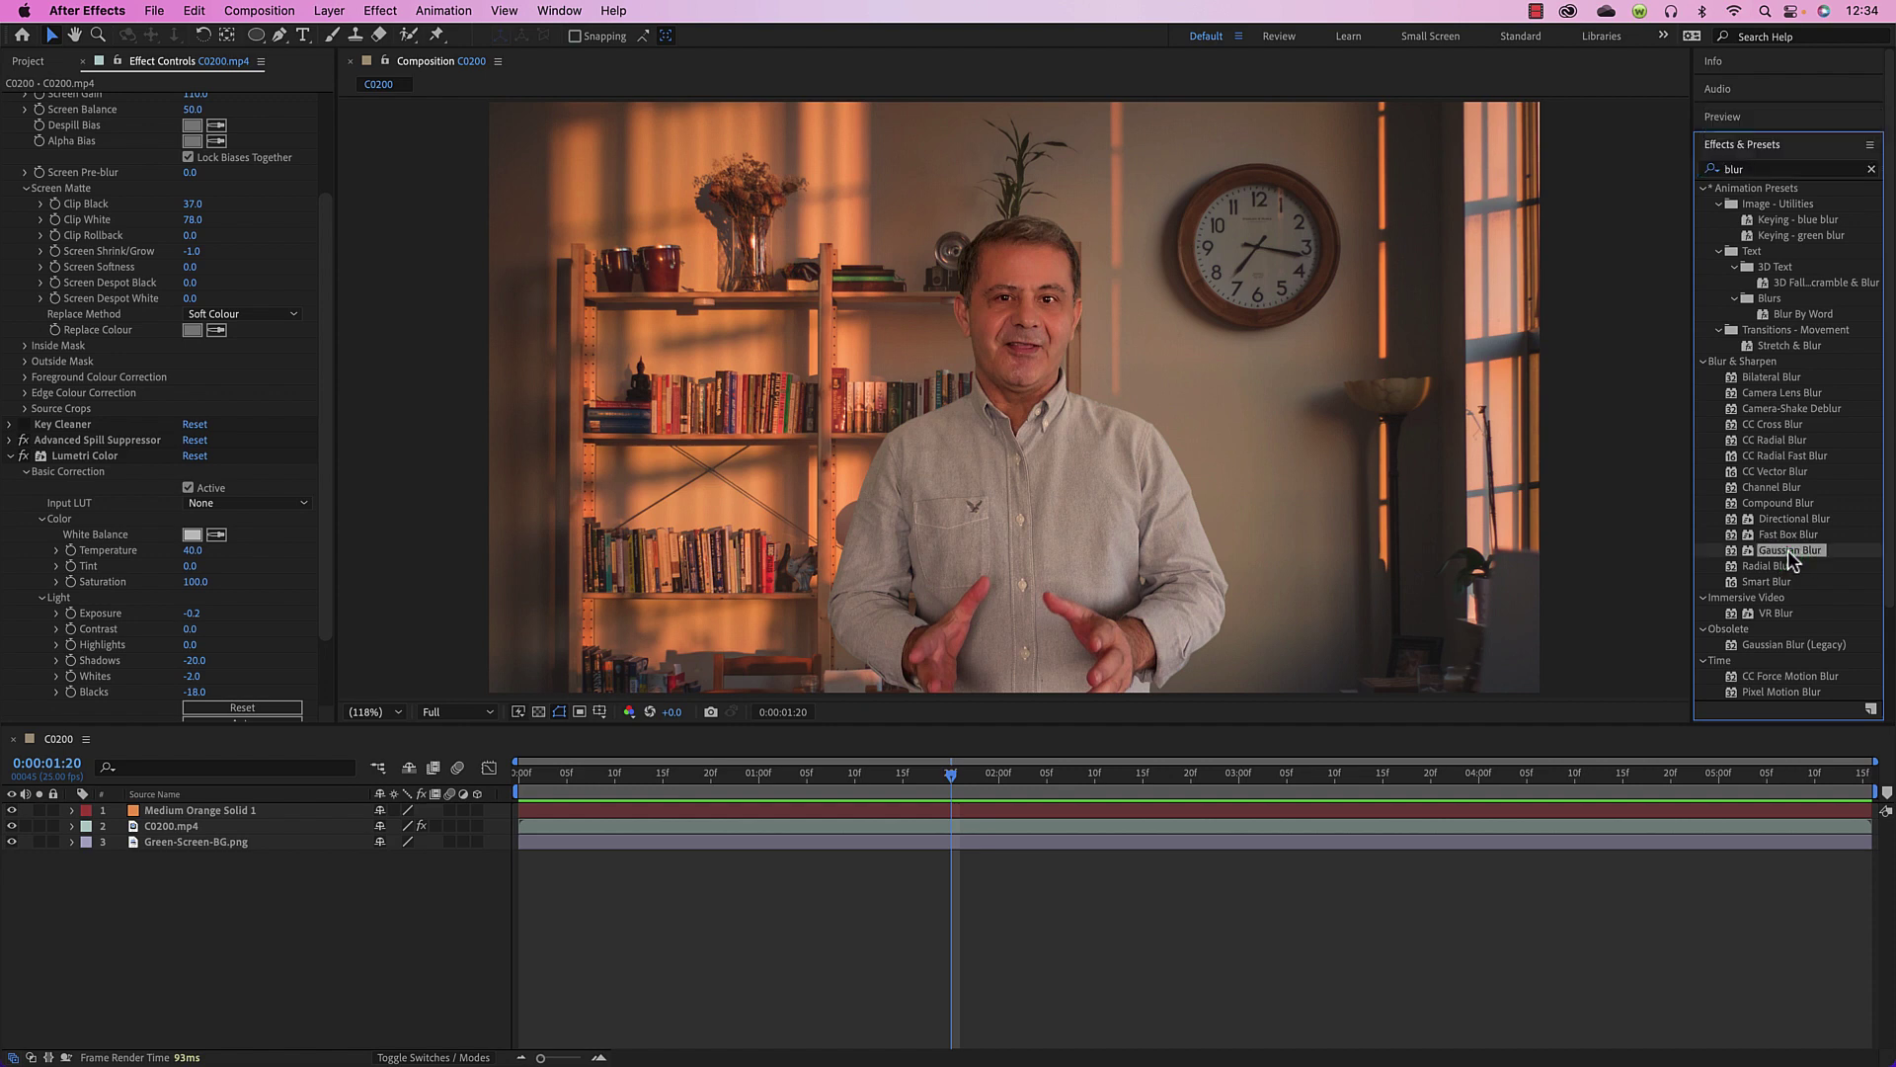
{"action": "left_click_drag", "start_coordinate": [1788, 549], "coordinate": [172, 837]}
{"action": "left_click_drag", "start_coordinate": [190, 116], "coordinate": [499, 120]}
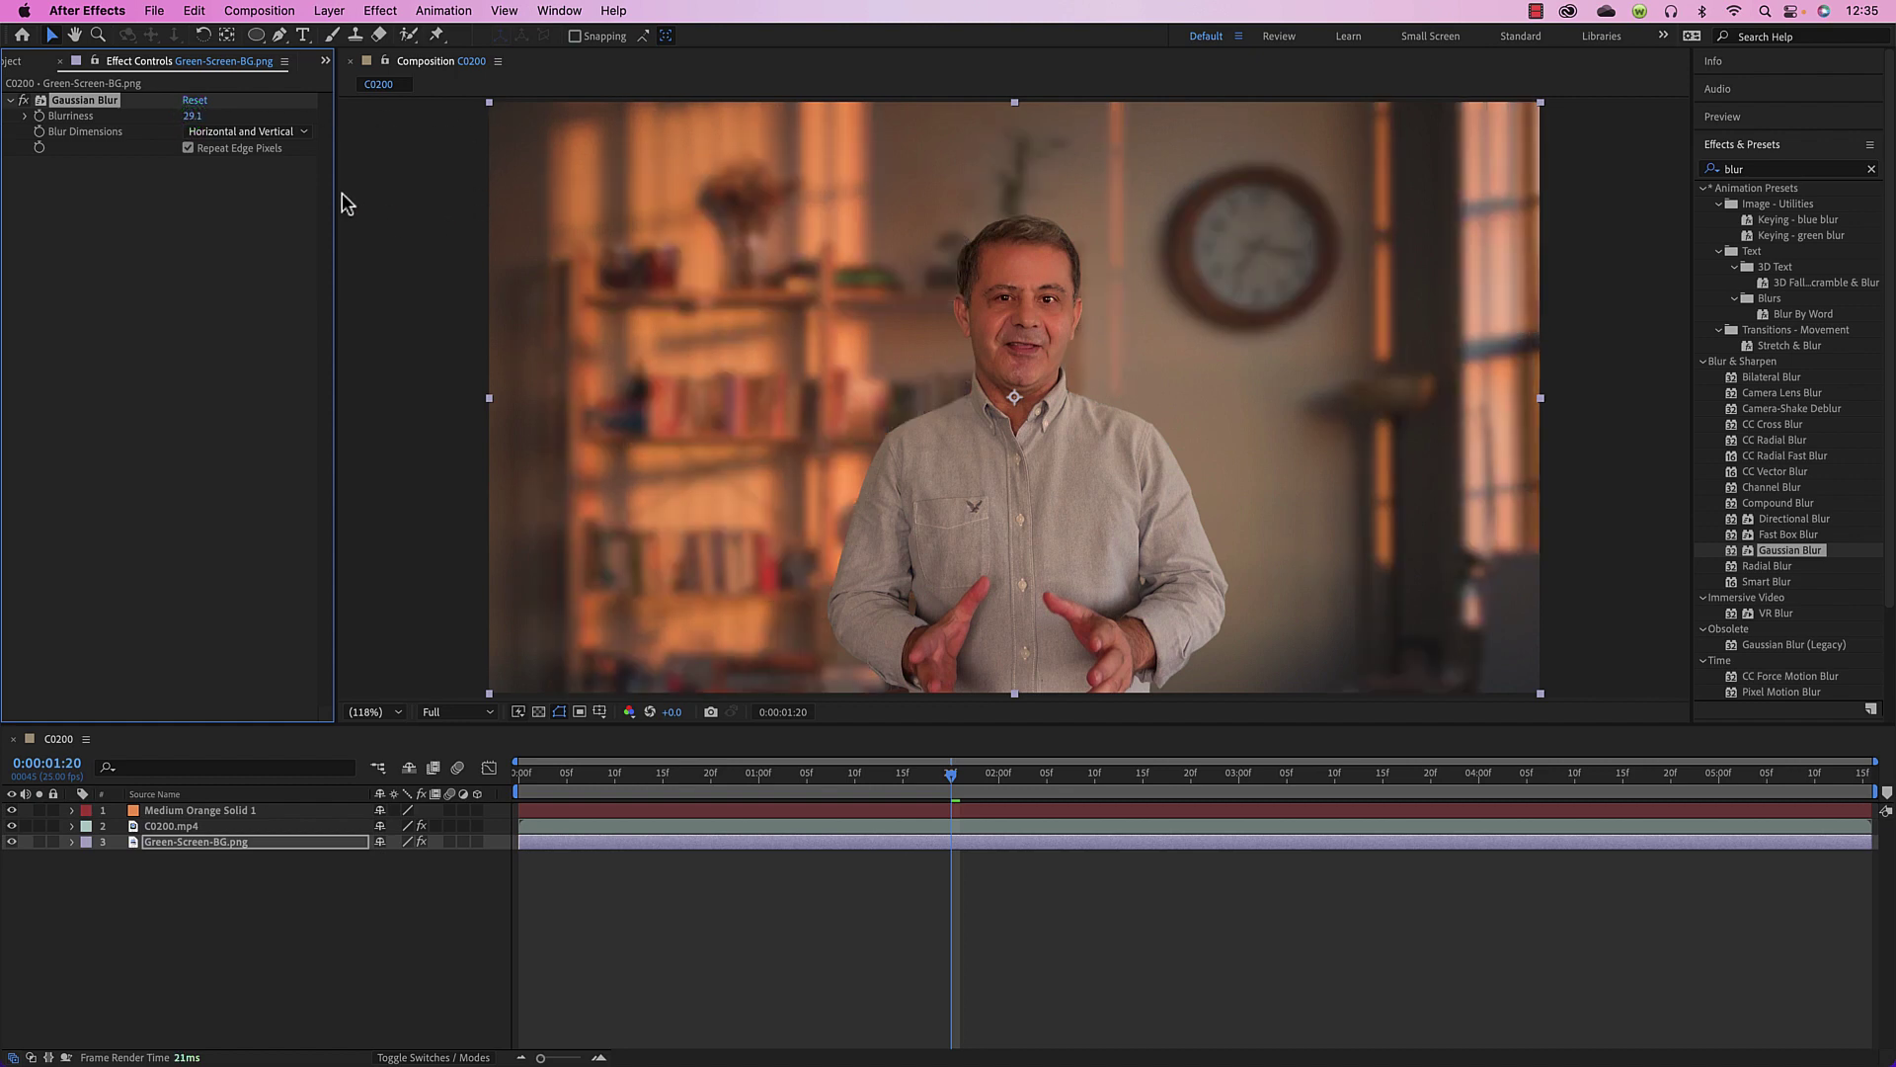
Try Gaussian Blur Blurriness values of 3, then 5, on the background image
{"action": "left_click", "coordinate": [195, 115]}
{"action": "type", "text": "3"}
{"action": "key", "text": "Return"}
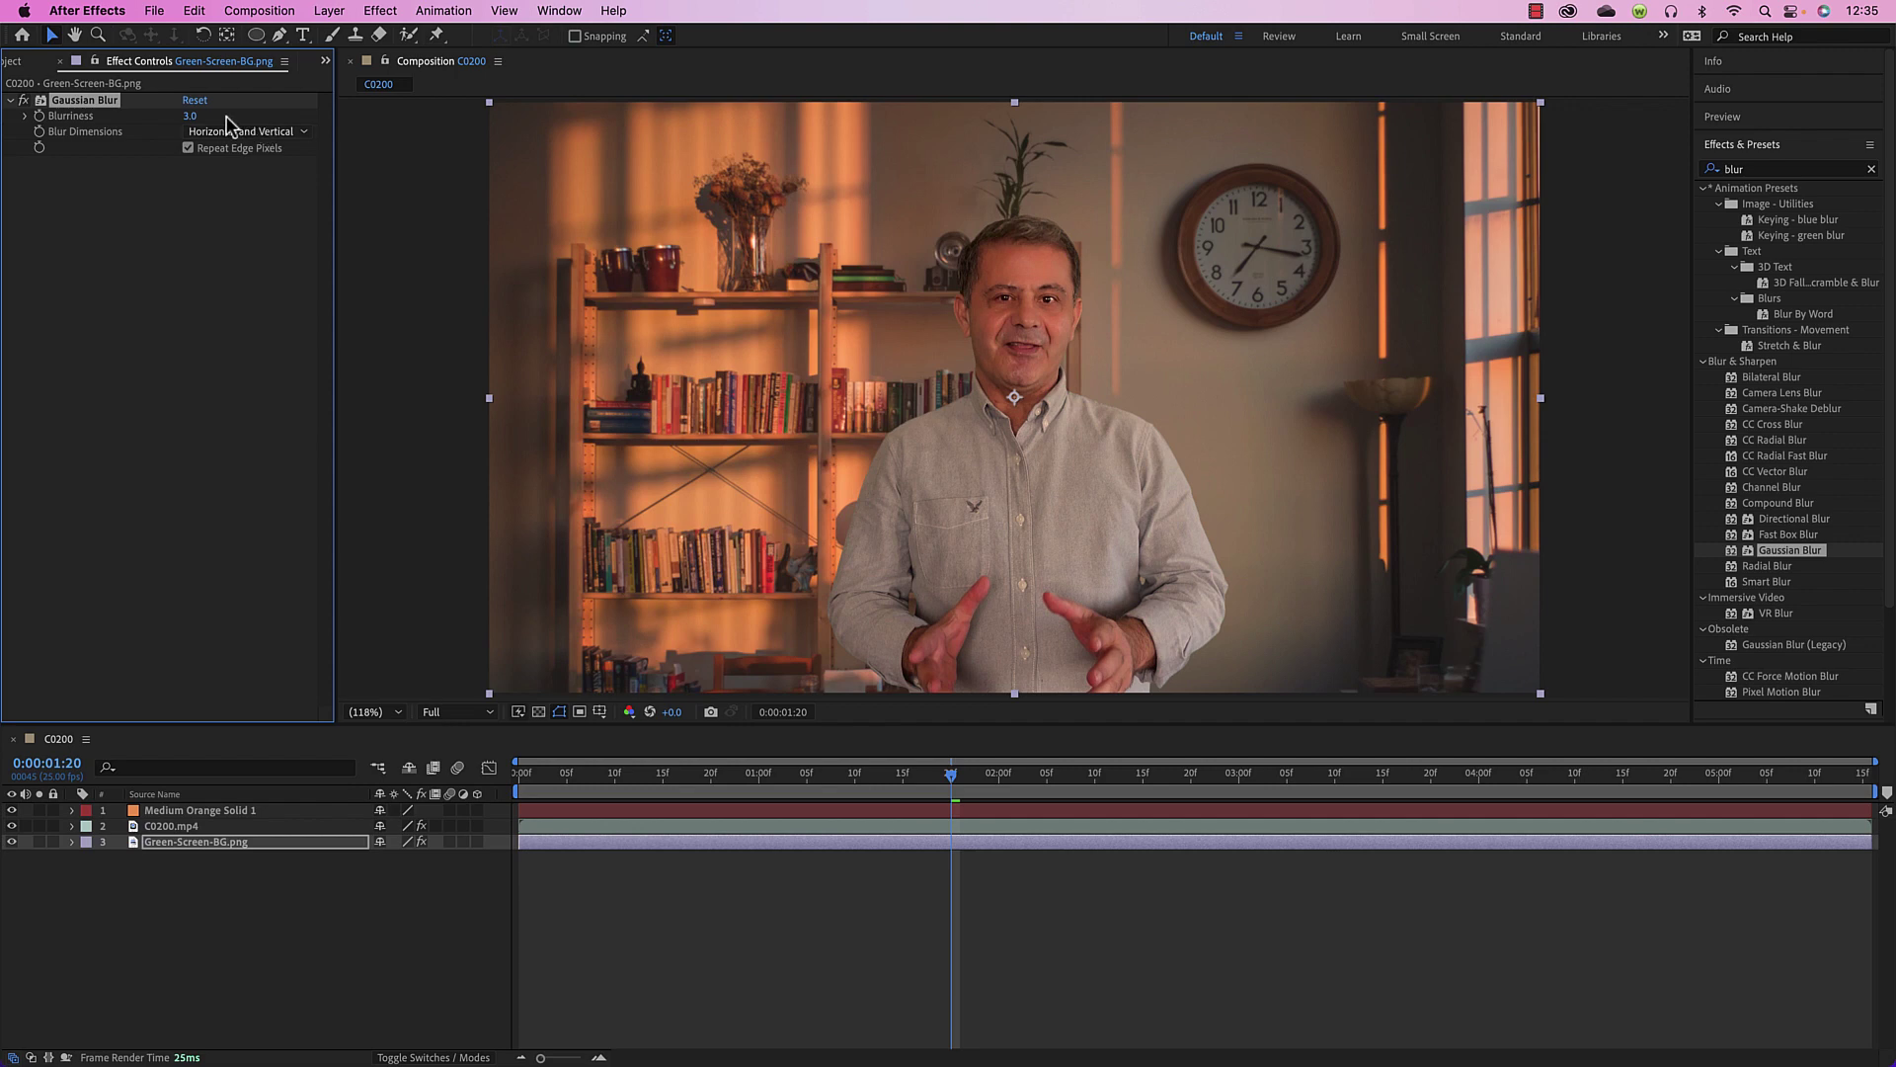
{"action": "left_click", "coordinate": [195, 117]}
{"action": "type", "text": "5"}
{"action": "key", "text": "Return"}
{"action": "left_click", "coordinate": [389, 370]}
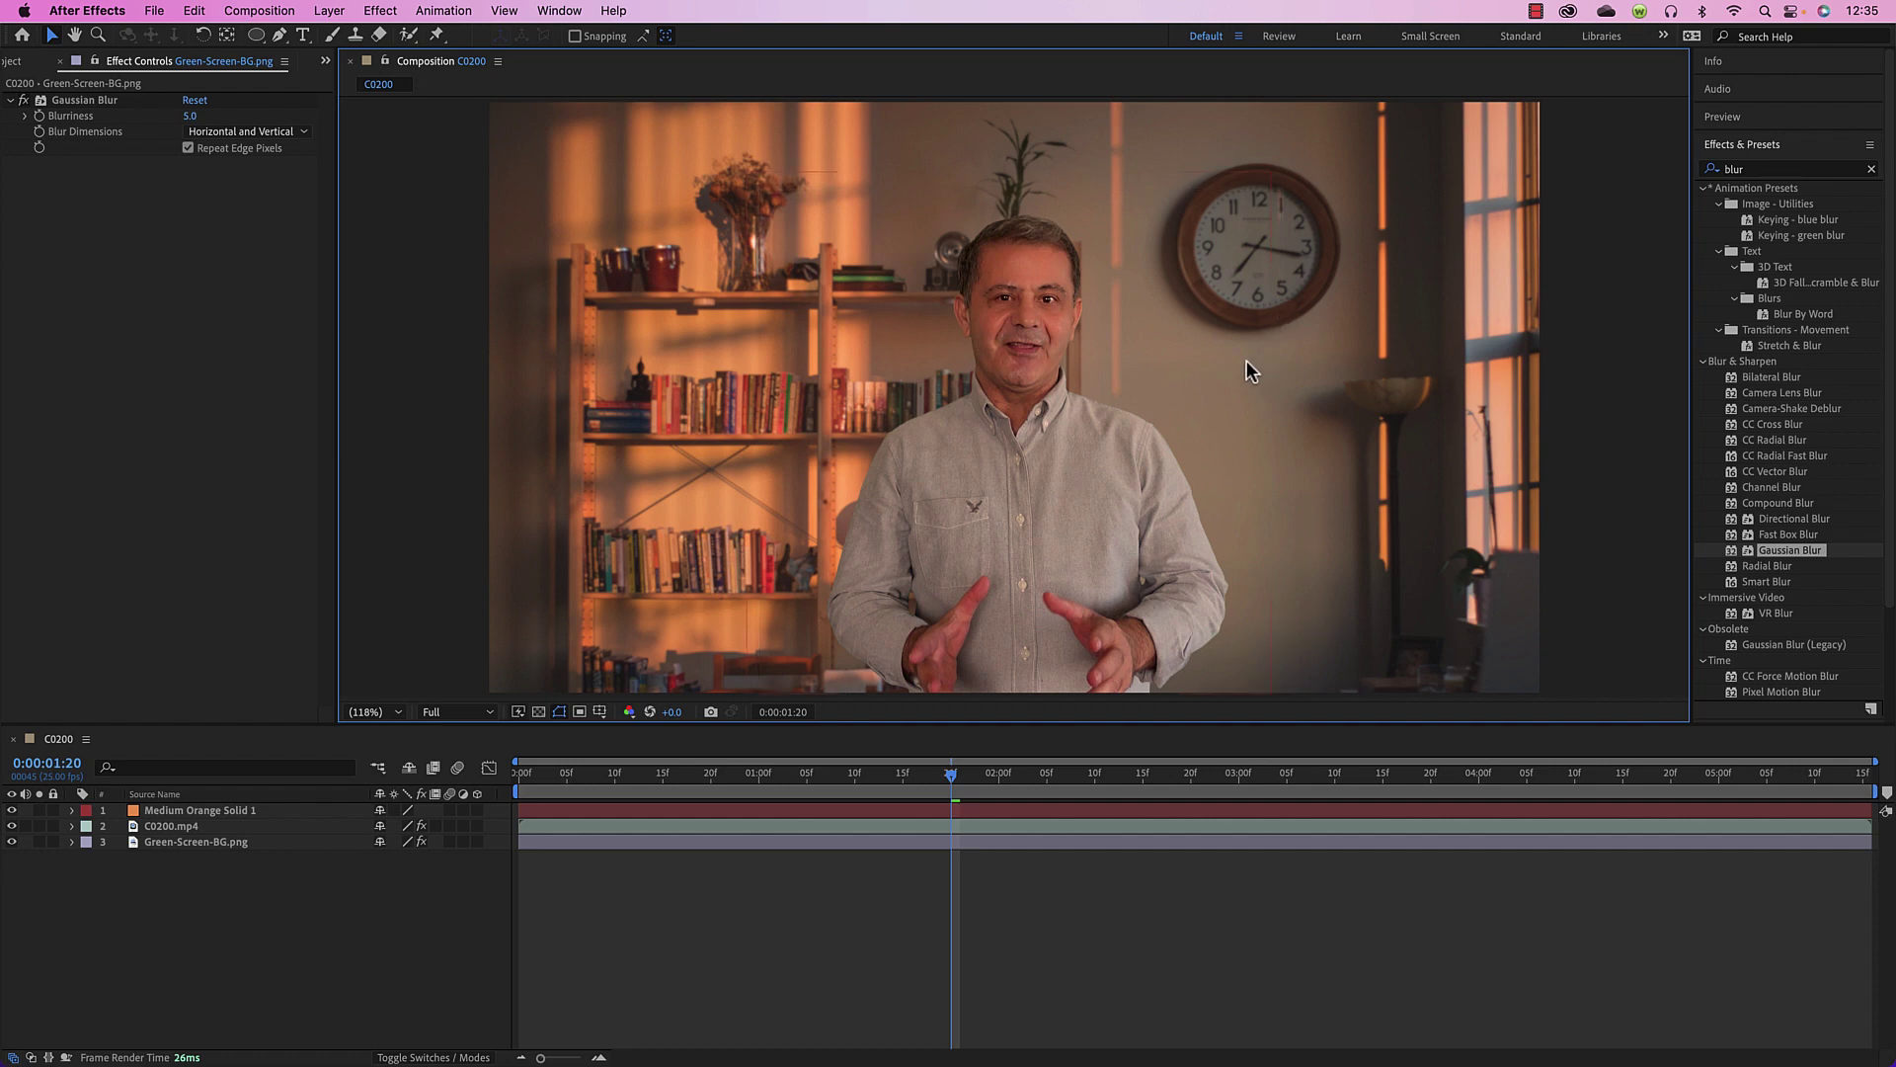
Compare Blurriness 3 with the blur off and on, then settle on 5.0
{"action": "left_click", "coordinate": [189, 116]}
{"action": "type", "text": "3"}
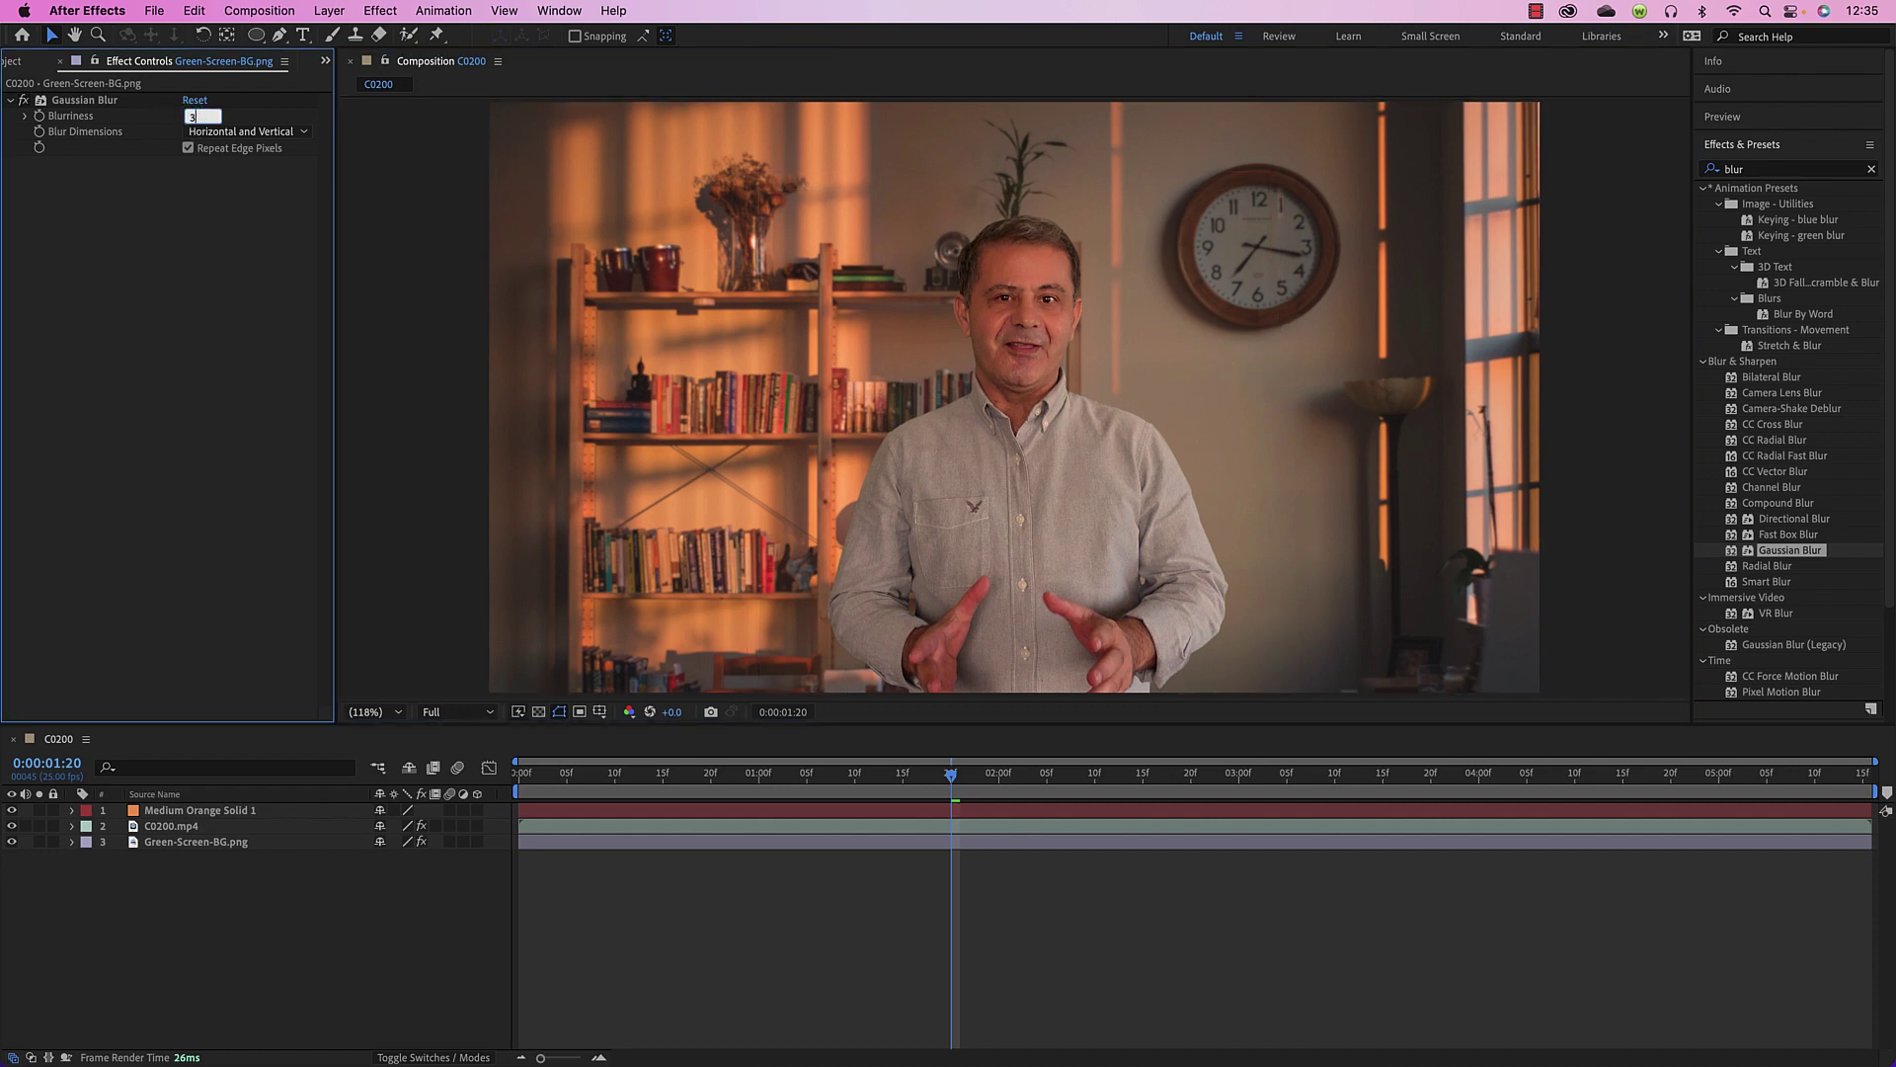
{"action": "key", "text": "Return"}
{"action": "left_click", "coordinate": [399, 316]}
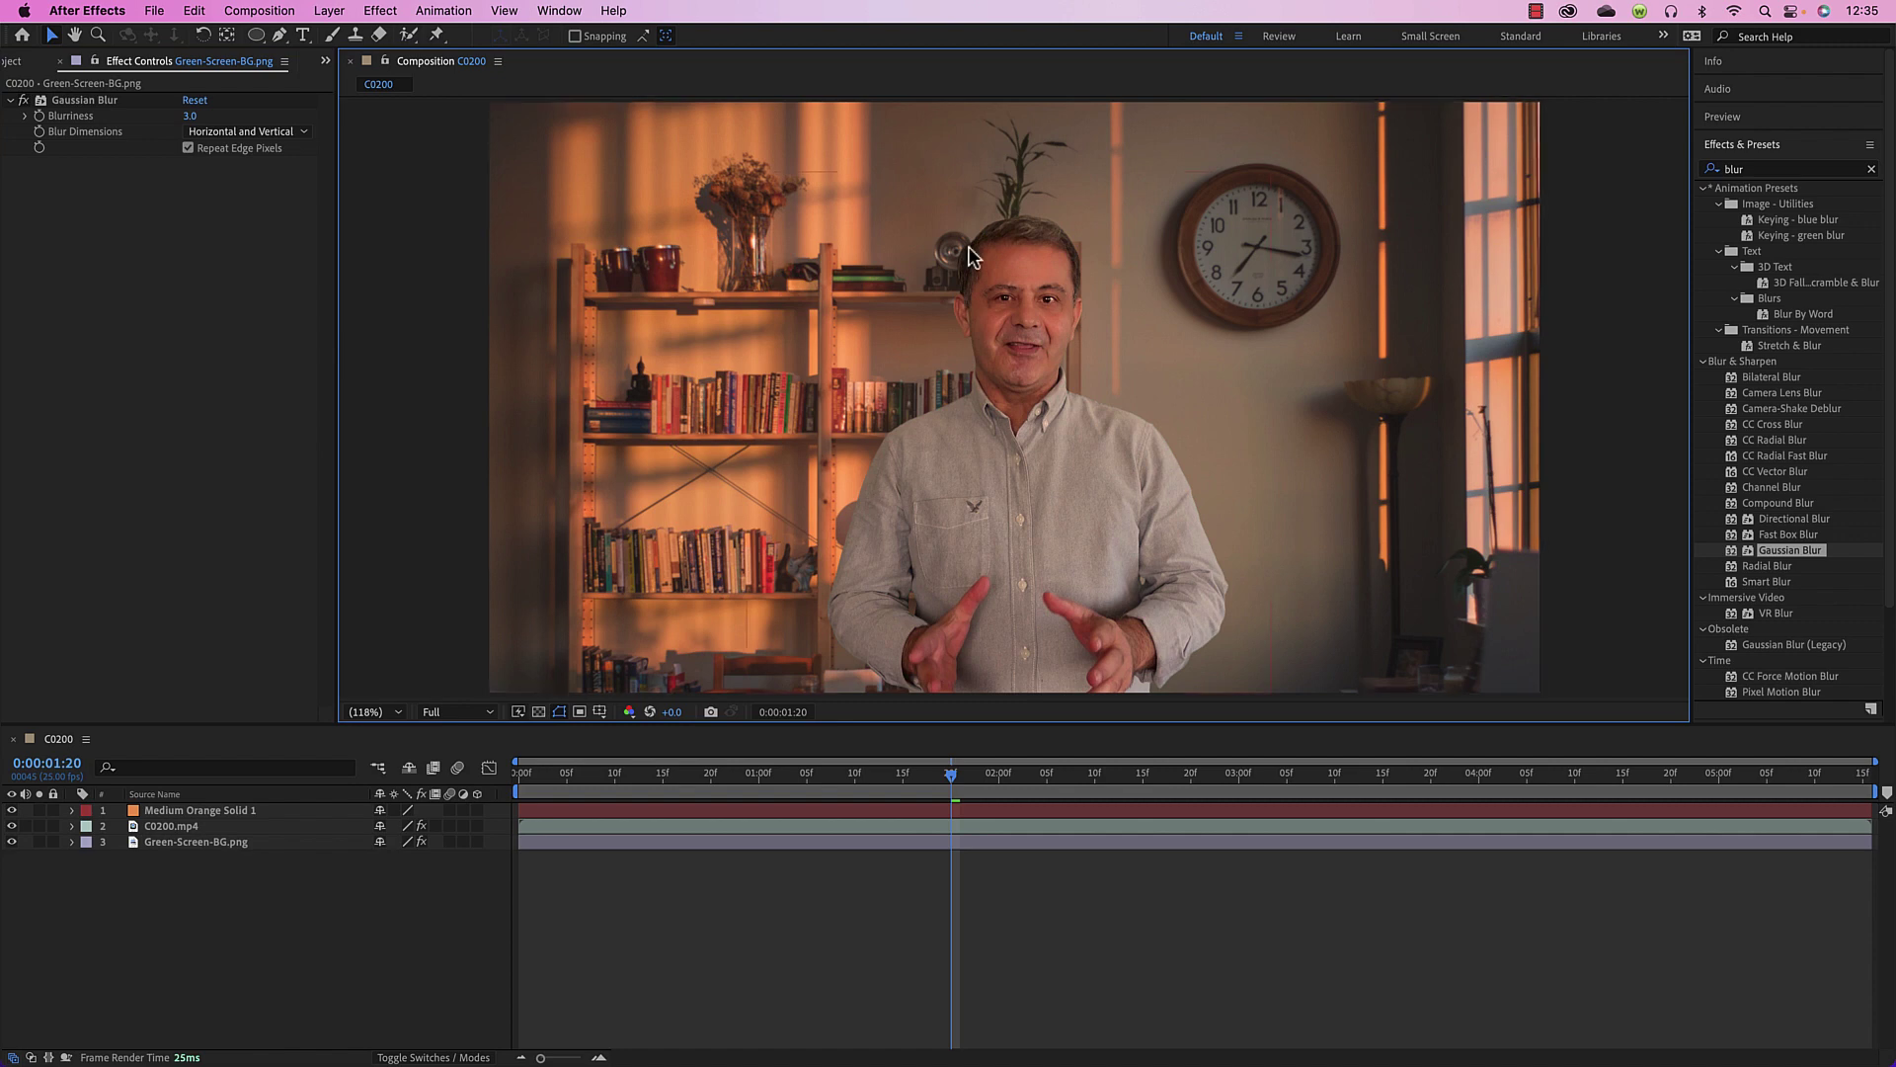
{"action": "left_click", "coordinate": [23, 101]}
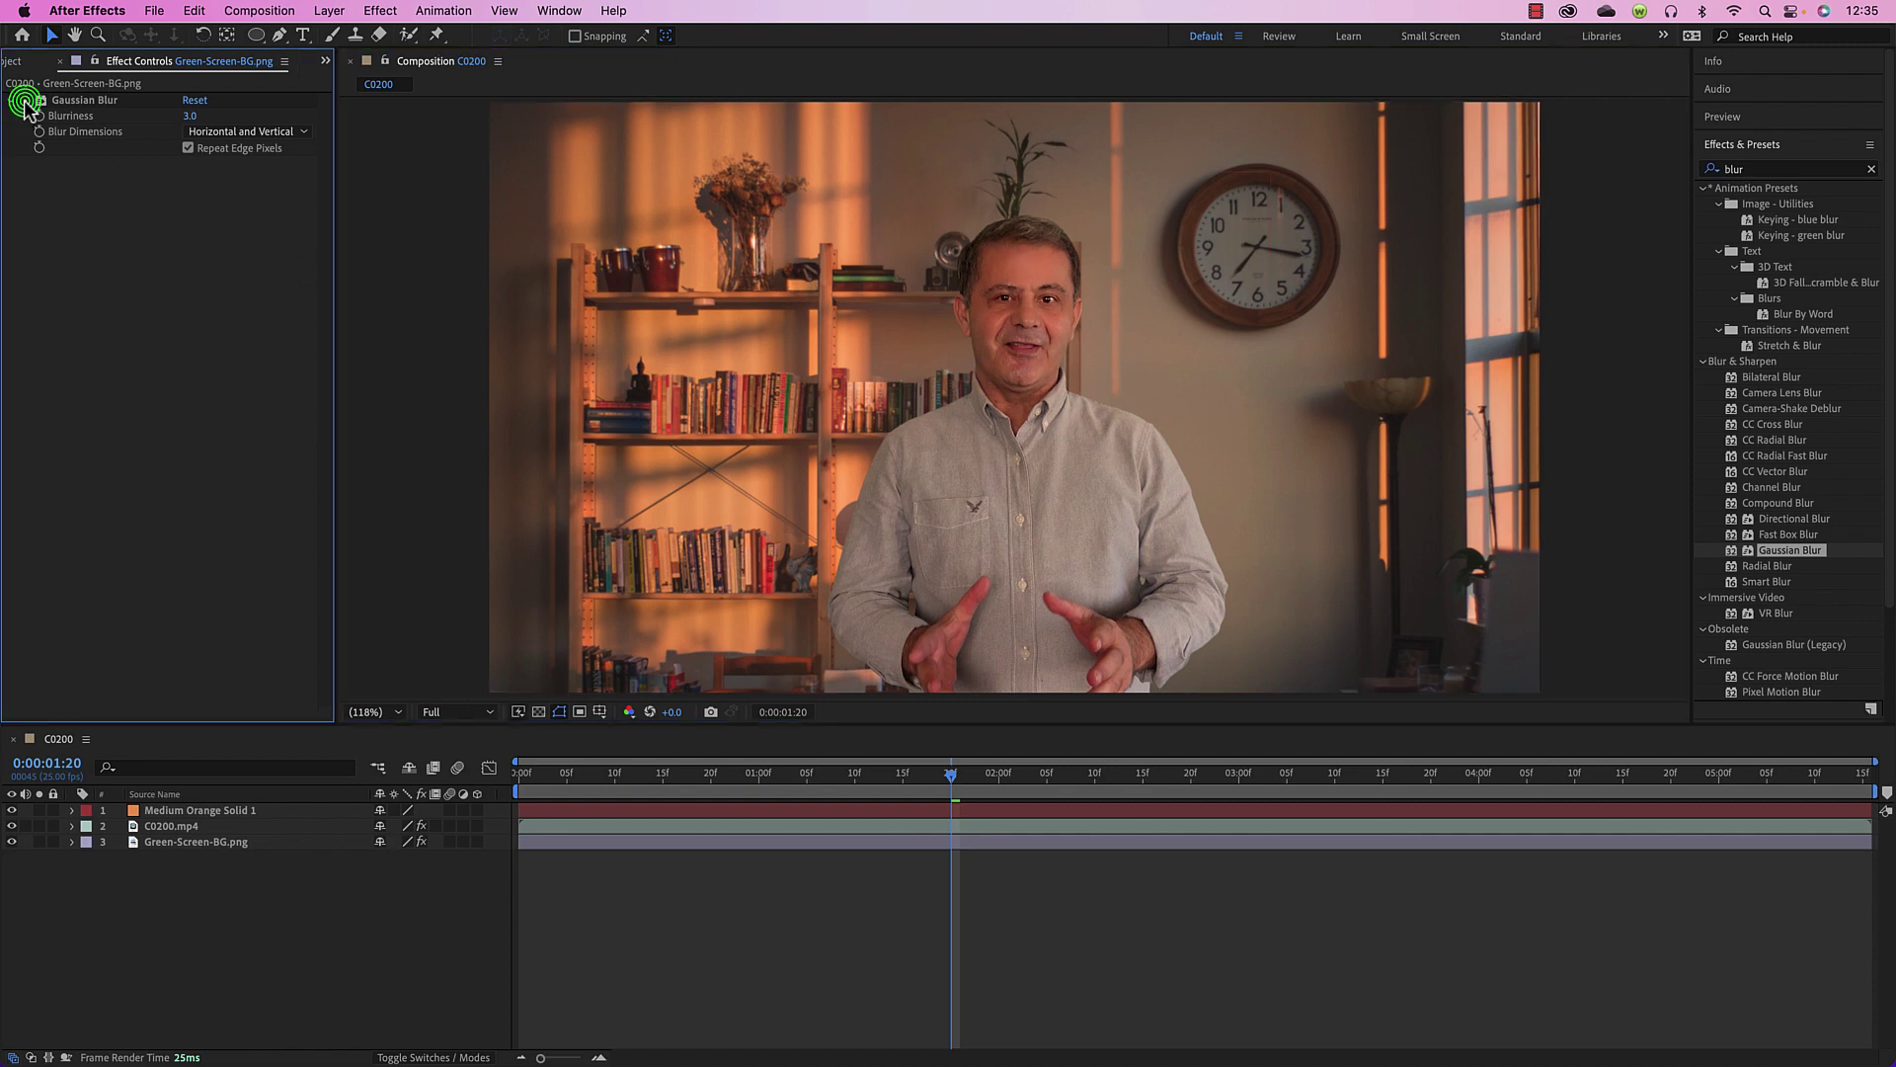
{"action": "left_click", "coordinate": [23, 102]}
{"action": "left_click", "coordinate": [191, 116]}
{"action": "type", "text": "5"}
{"action": "key", "text": "Return"}
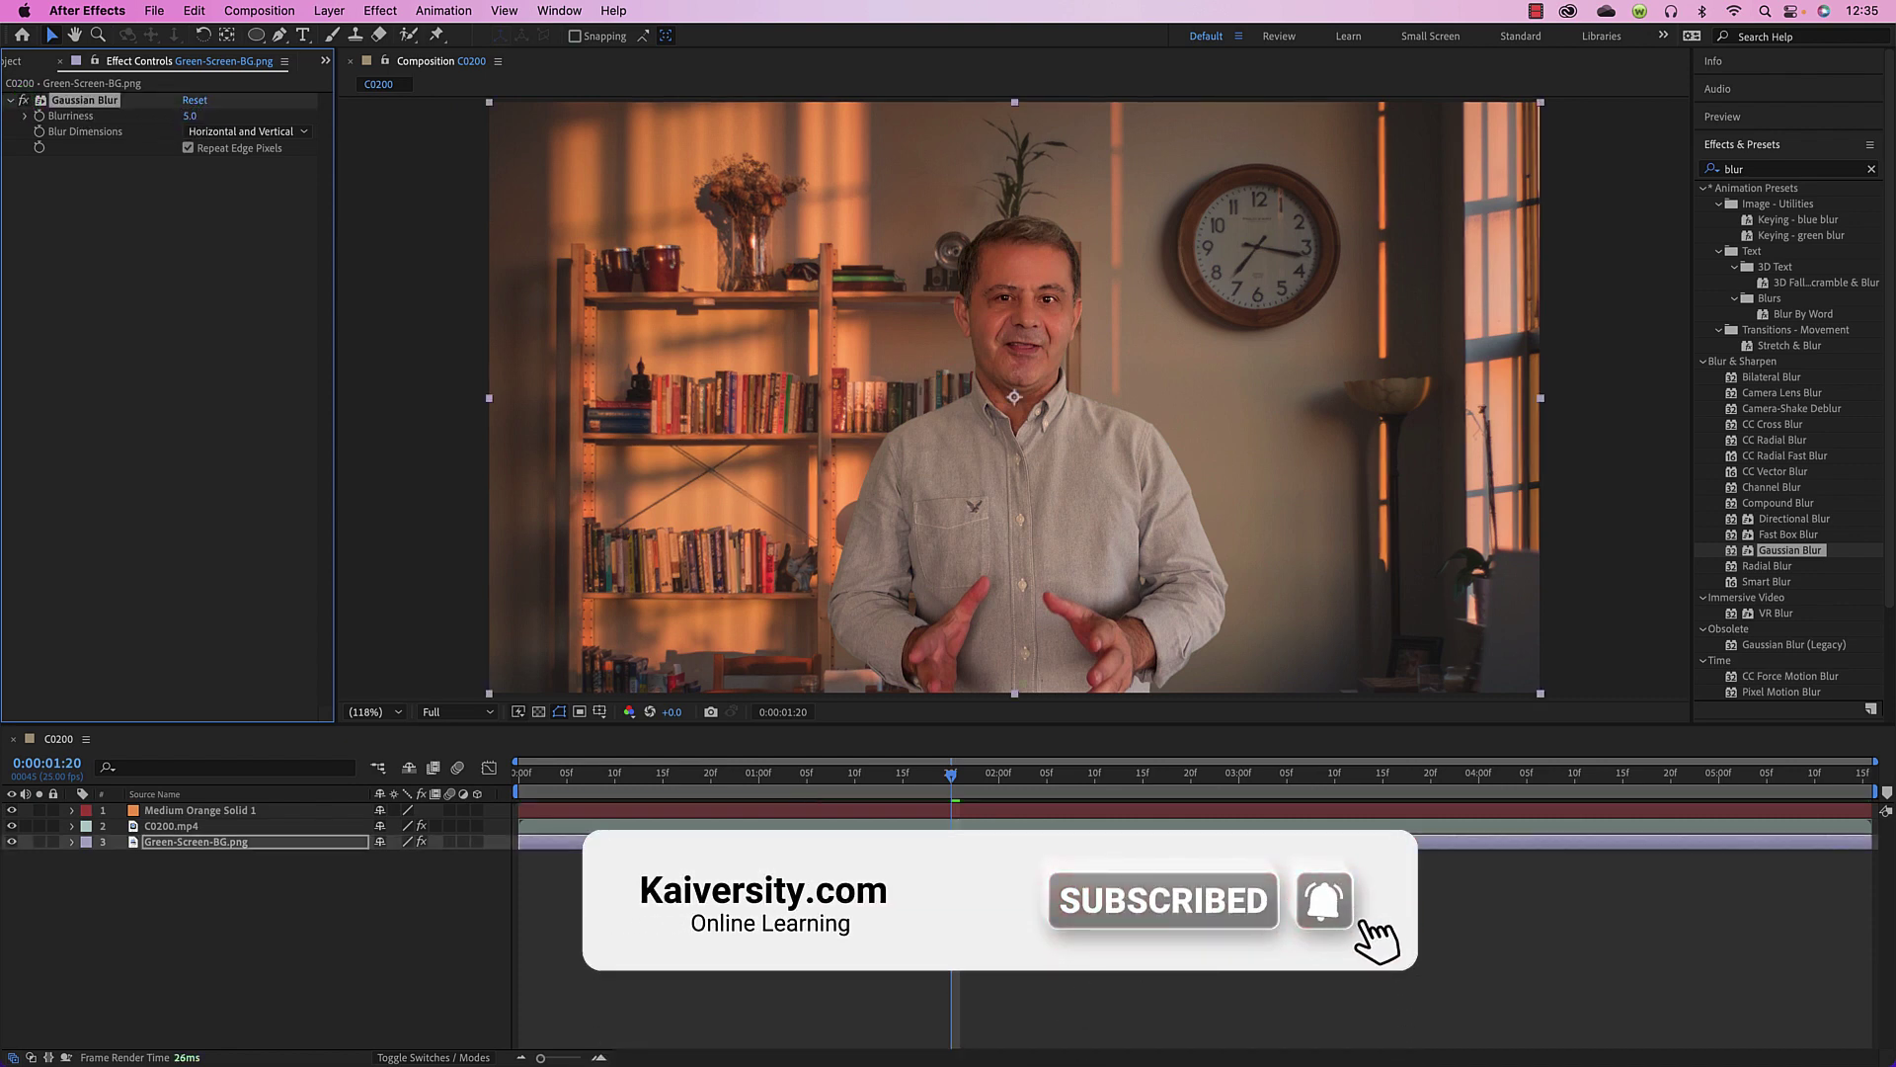
{"action": "left_click", "coordinate": [792, 871]}
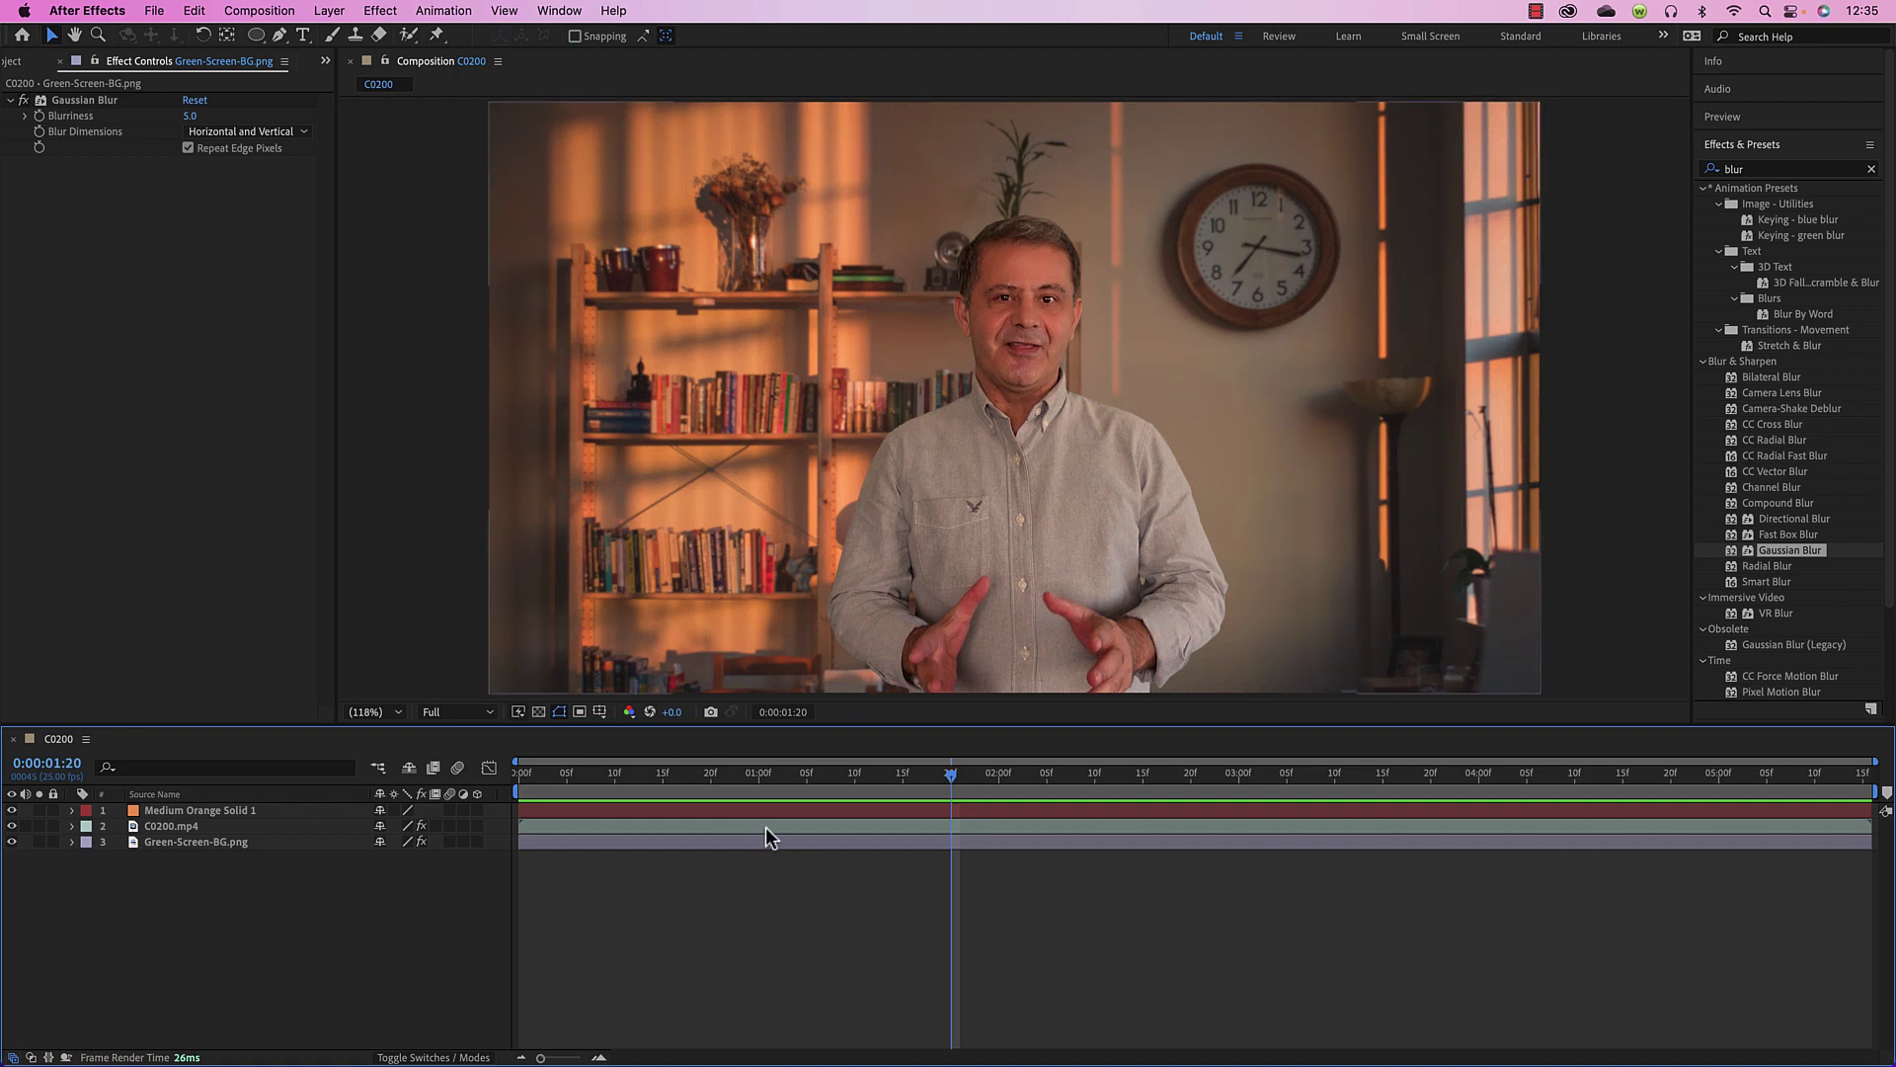
{"action": "left_click_drag", "start_coordinate": [728, 779], "coordinate": [453, 779]}
{"action": "key", "text": "space"}
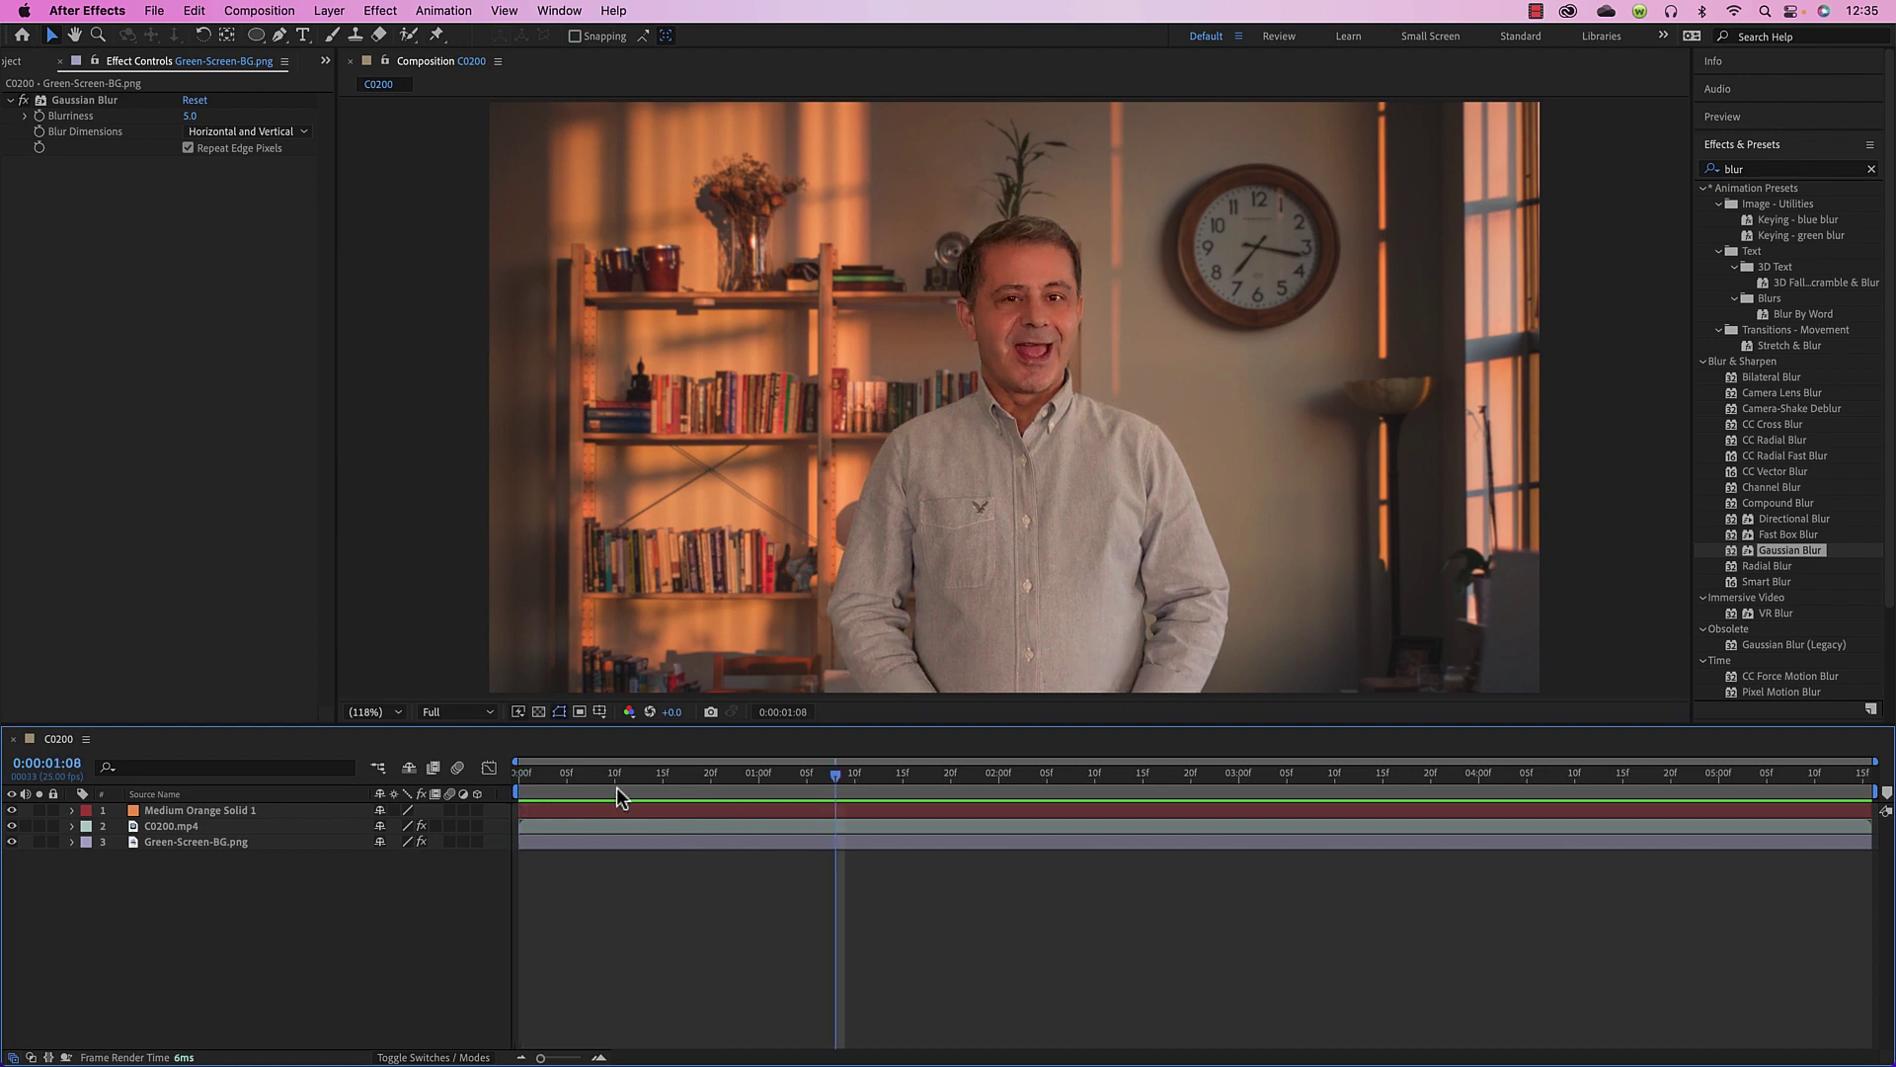
{"action": "left_click_drag", "start_coordinate": [616, 779], "coordinate": [499, 779]}
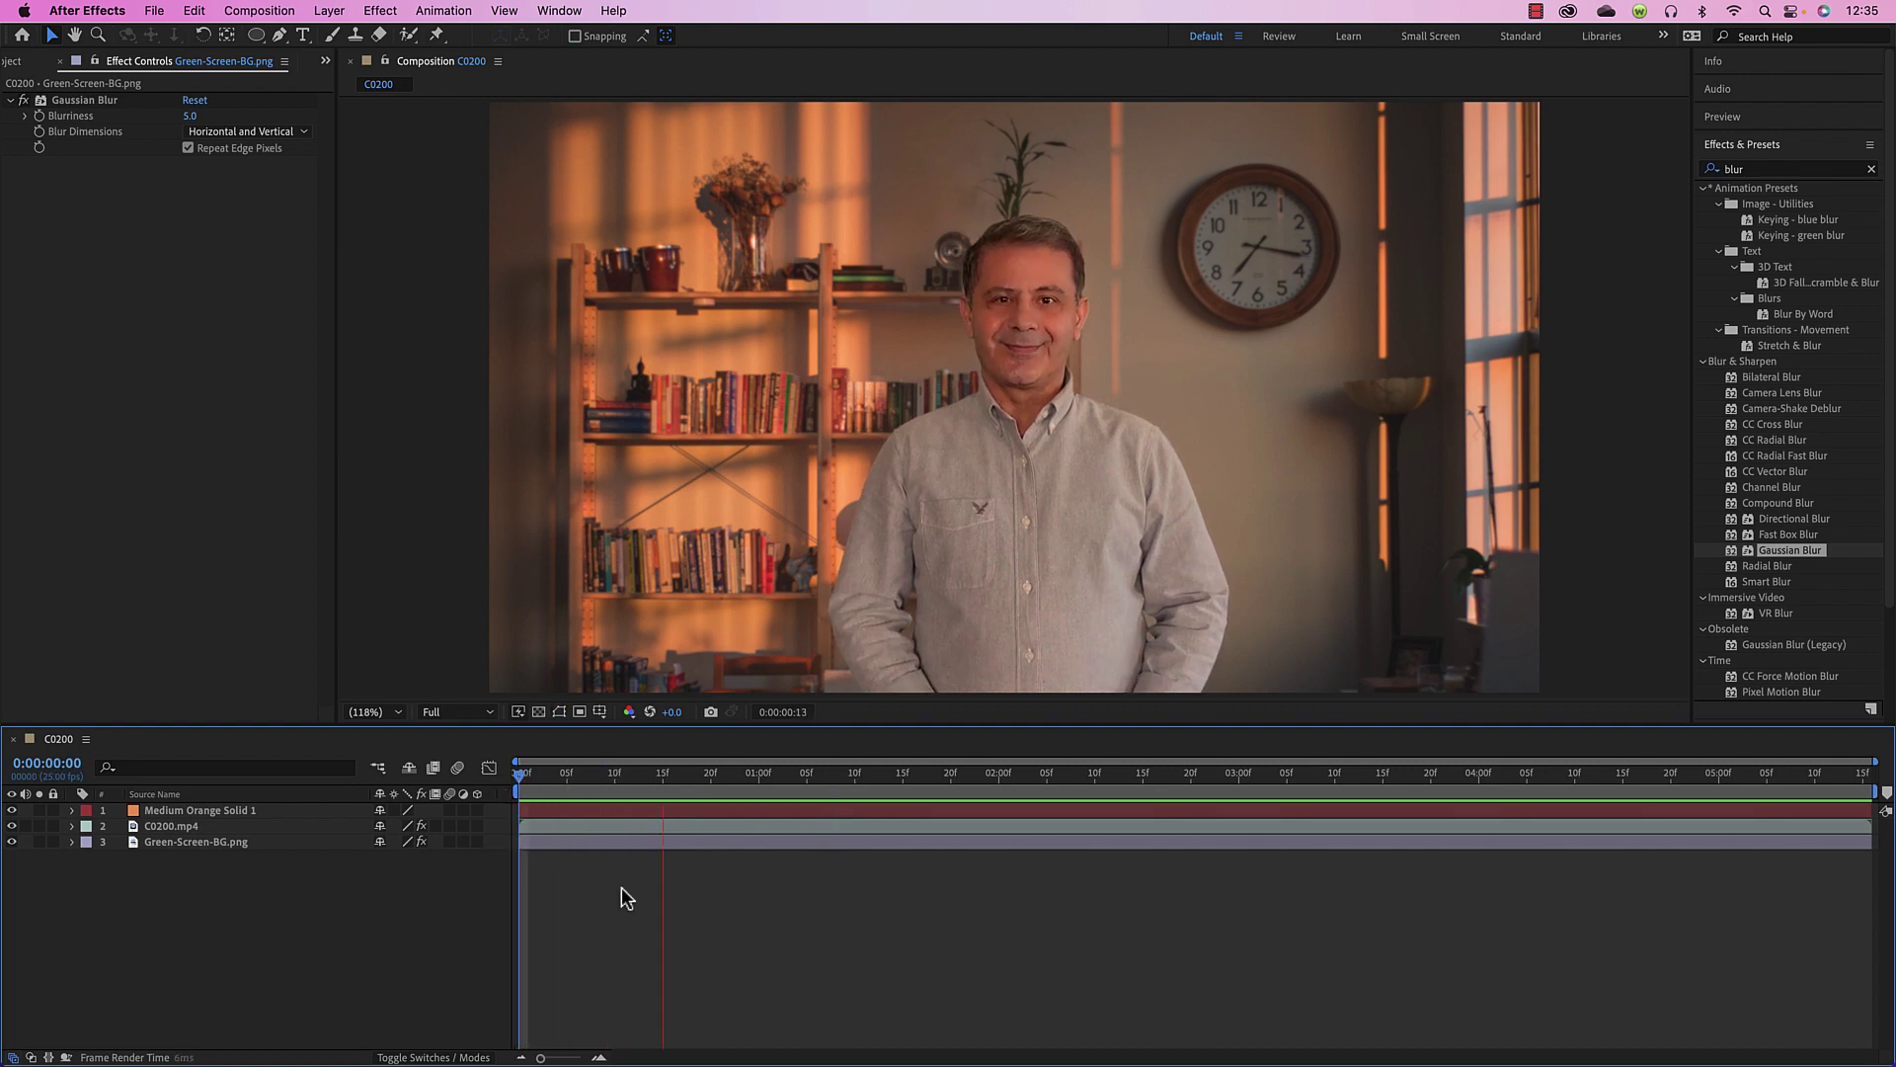